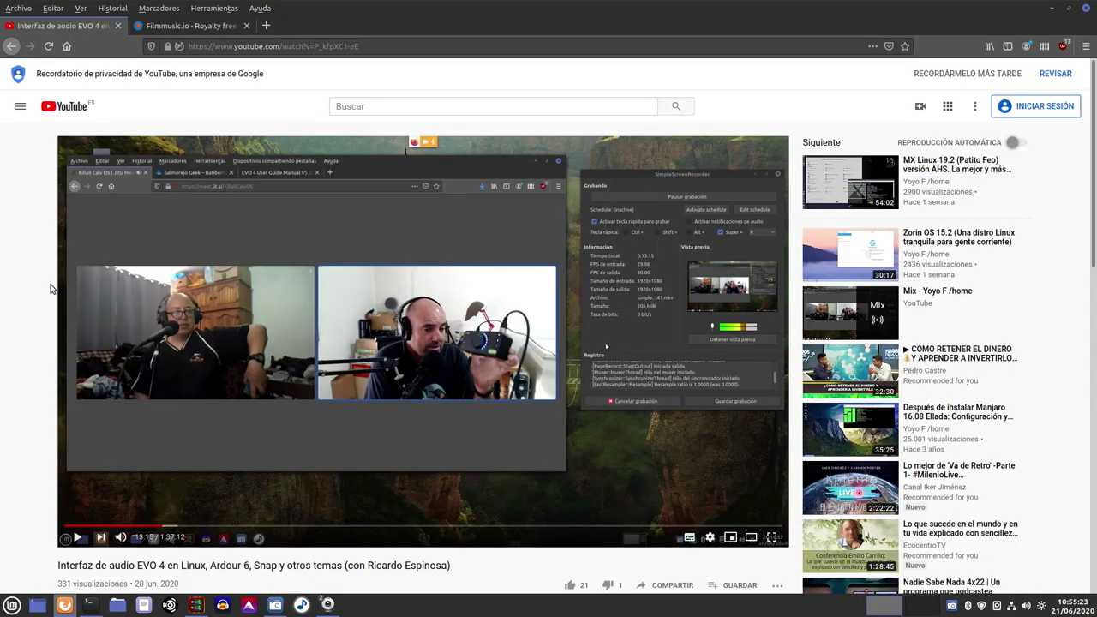
Look over the YouTube page of the EVO 4 audio interface video, including its description and comments
scroll(53, 304, down, 3)
scroll(53, 303, up, 3)
scroll(54, 304, down, 2)
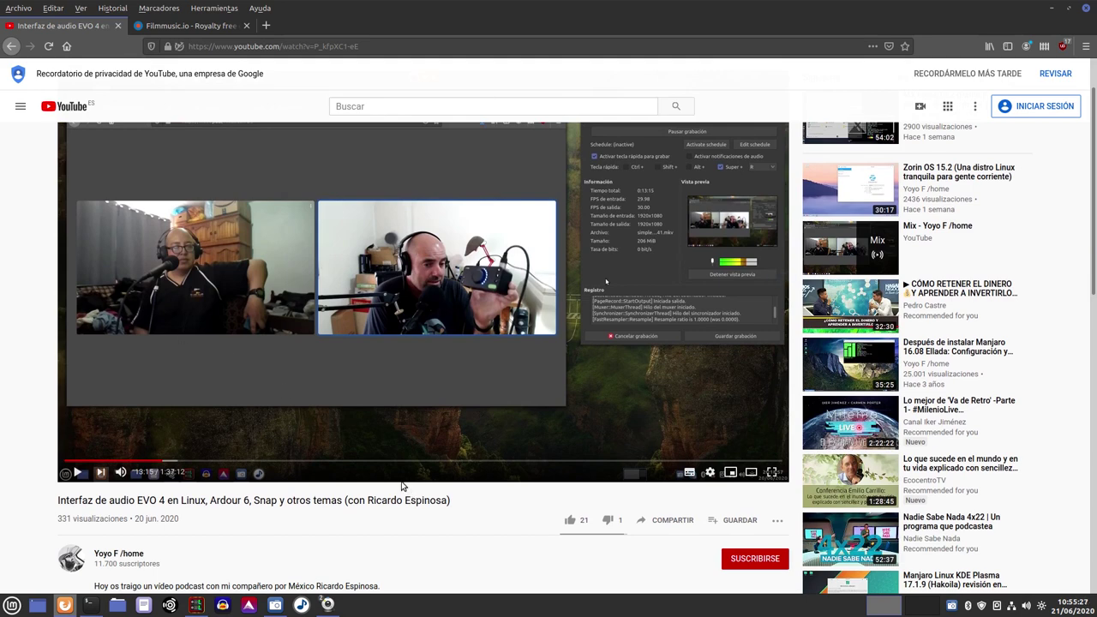
scroll(430, 409, up, 2)
scroll(430, 409, down, 3)
scroll(433, 477, up, 3)
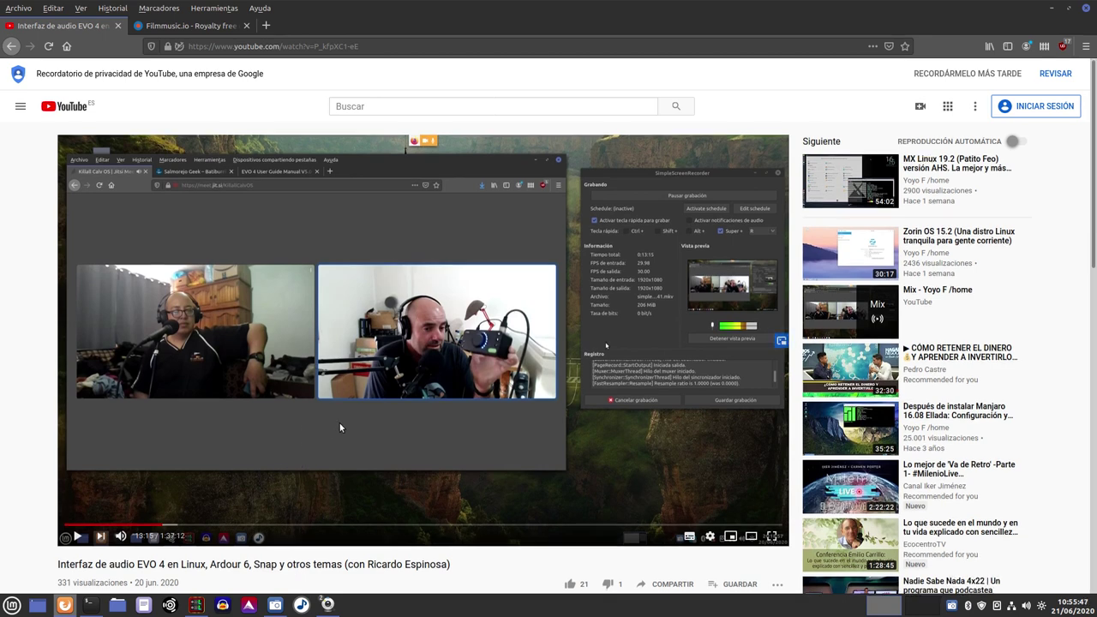
scroll(339, 423, down, 8)
scroll(340, 427, up, 7)
scroll(339, 427, down, 3)
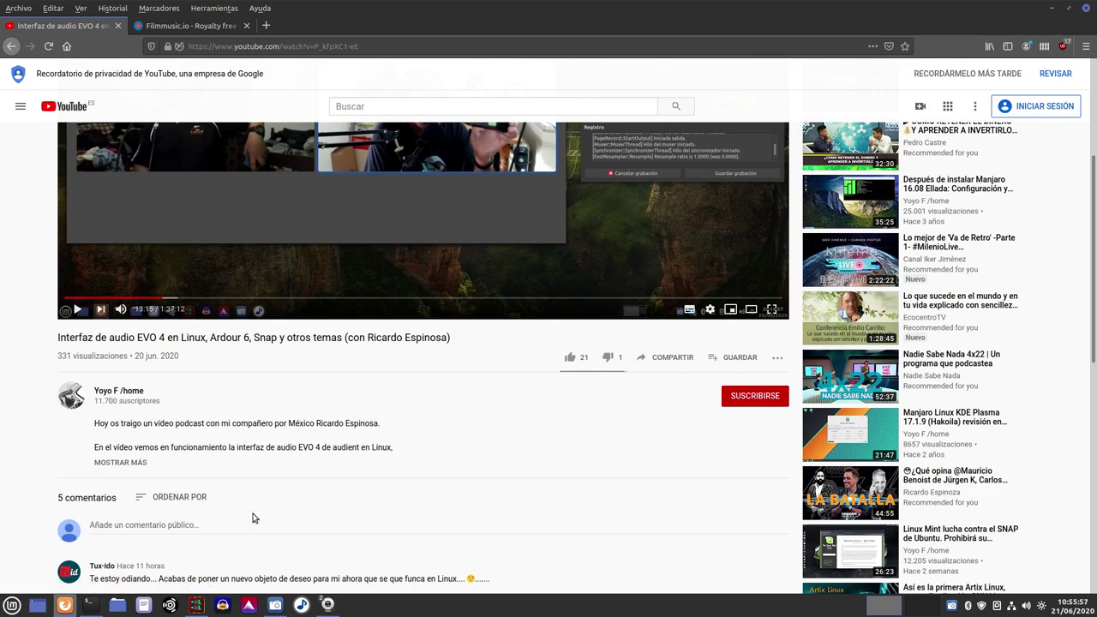
scroll(292, 517, down, 2)
scroll(292, 517, up, 3)
scroll(291, 517, up, 2)
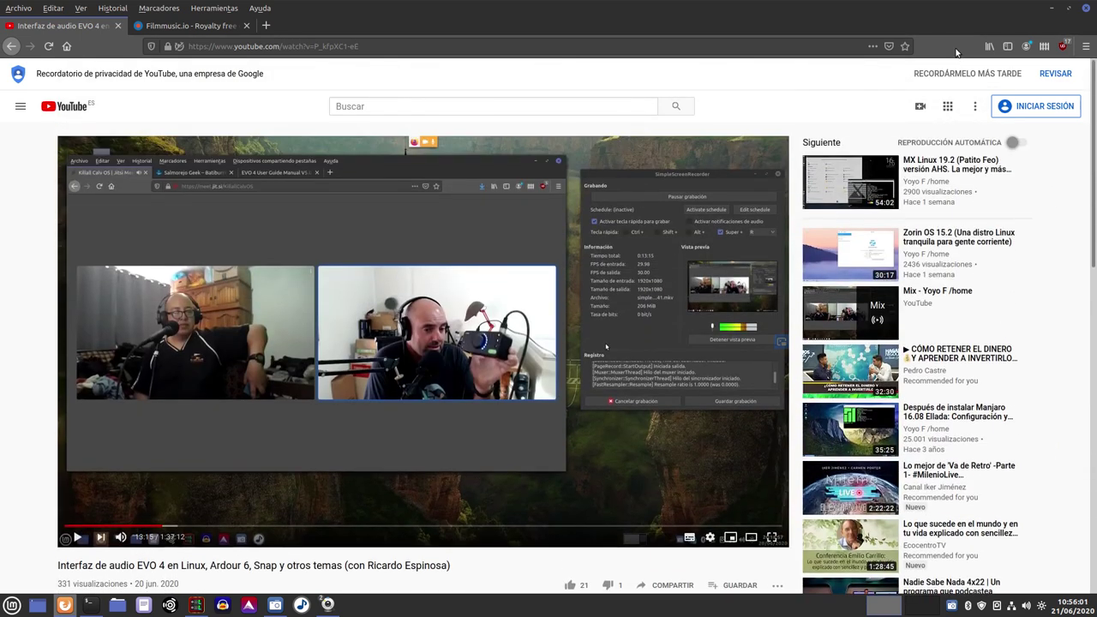
Minimize the browser, open the Vídeos folder in the file manager and select evo4-ardour-mint.mkv
click(1052, 8)
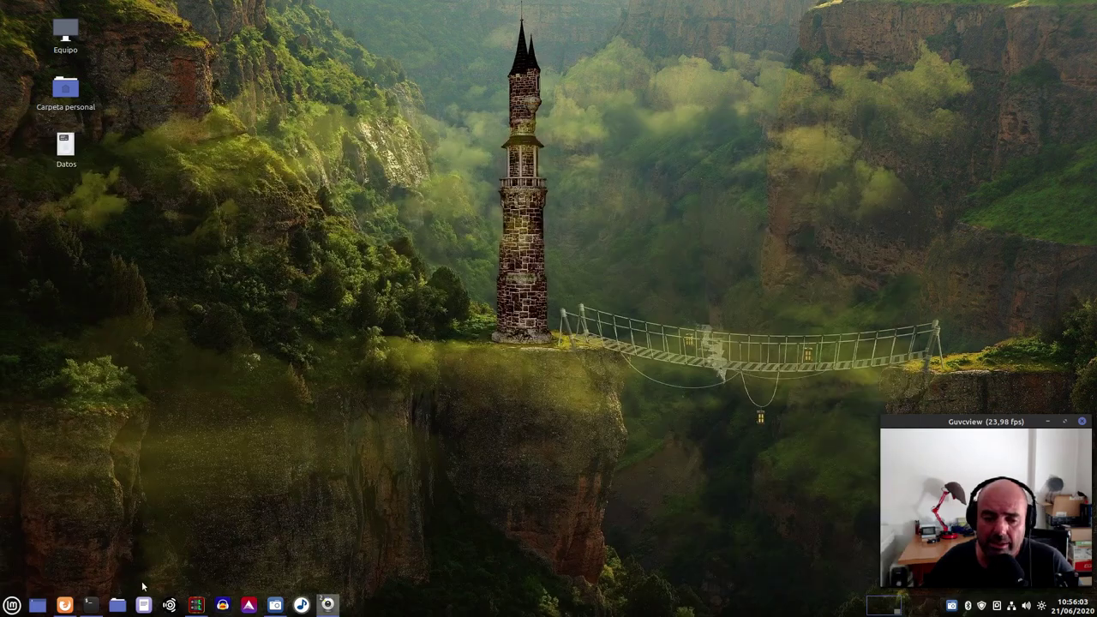
click(117, 606)
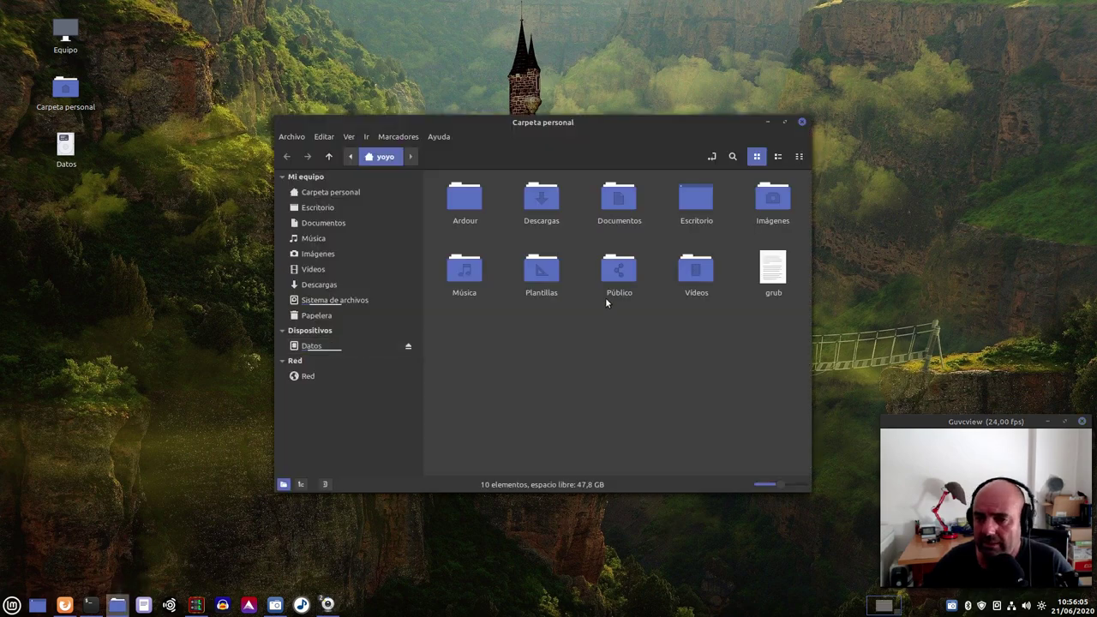
double_click(697, 272)
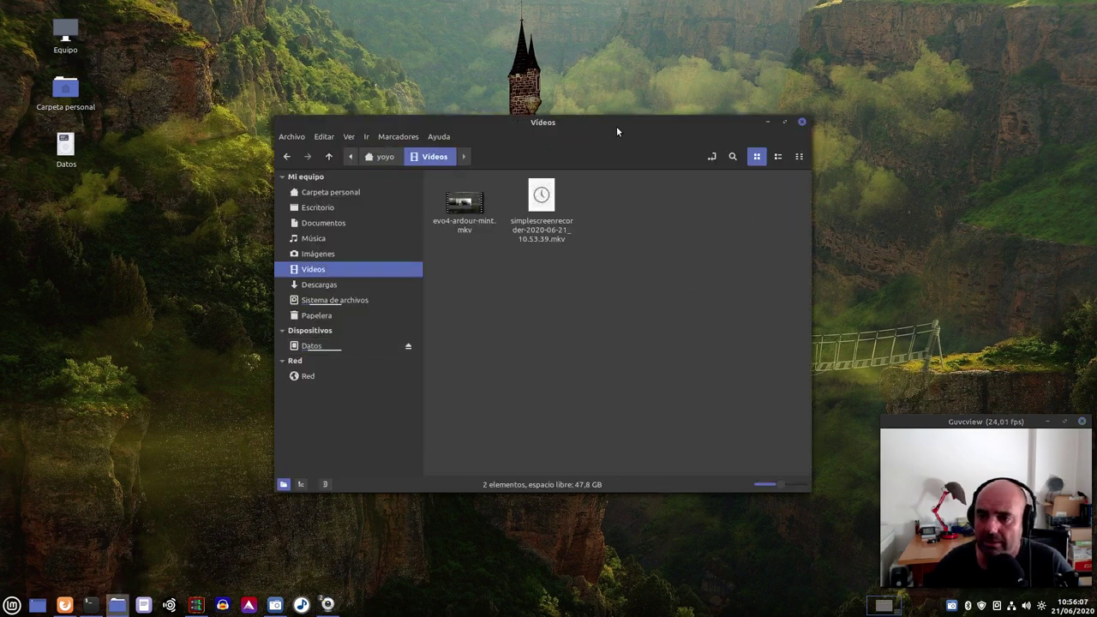
drag(617, 126, 556, 92)
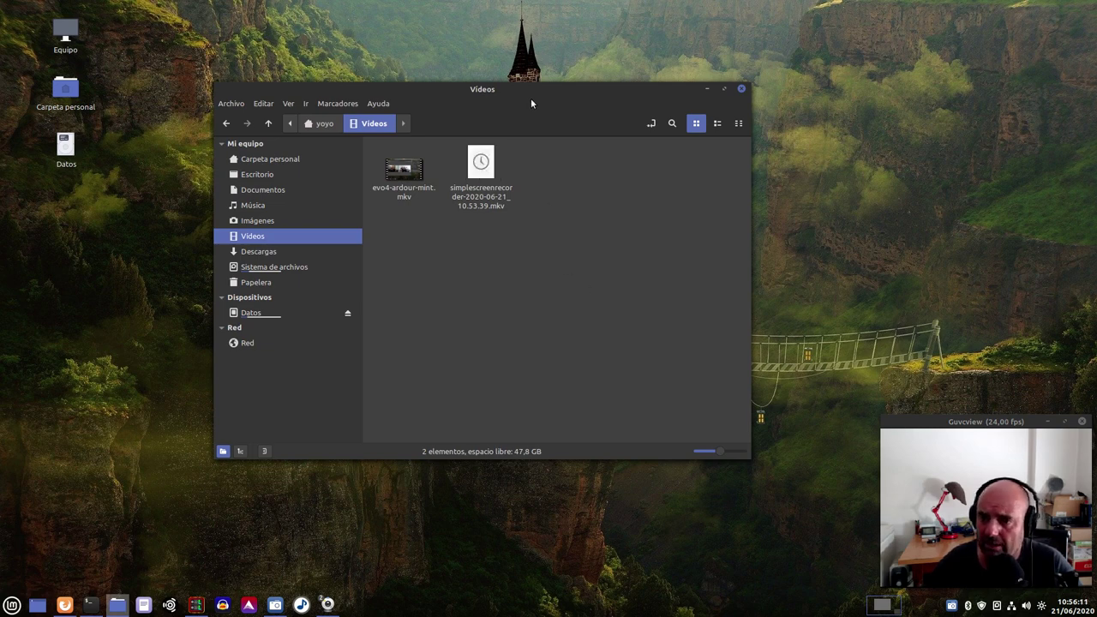
drag(534, 96, 590, 105)
click(468, 183)
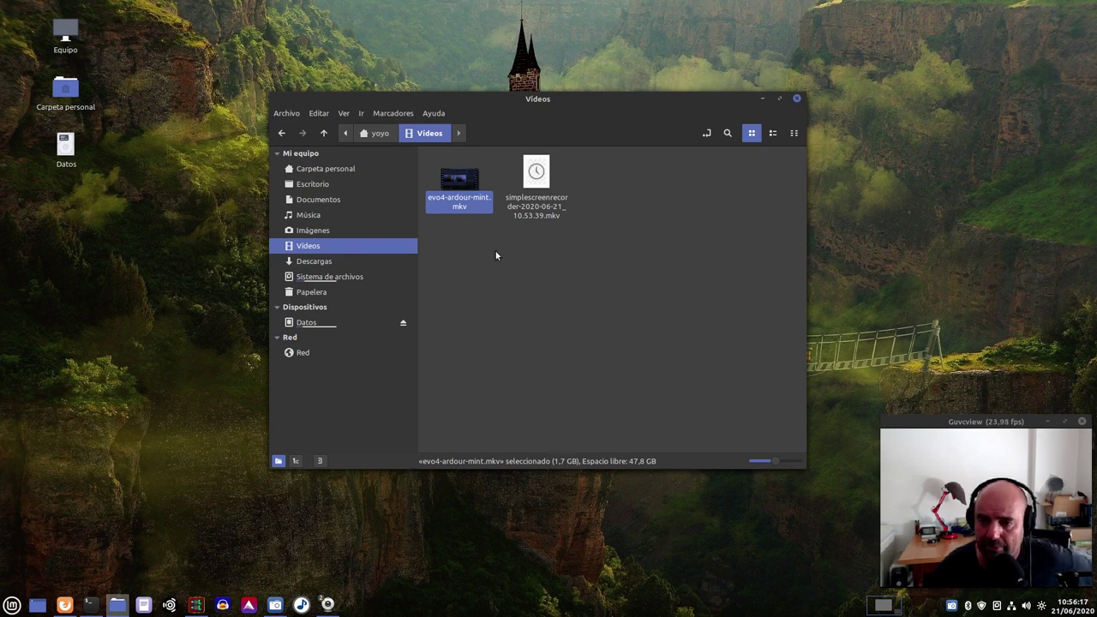
Move the Vídeos folder window down the desktop to free space above it, and bring up Audacity
drag(632, 127, 630, 226)
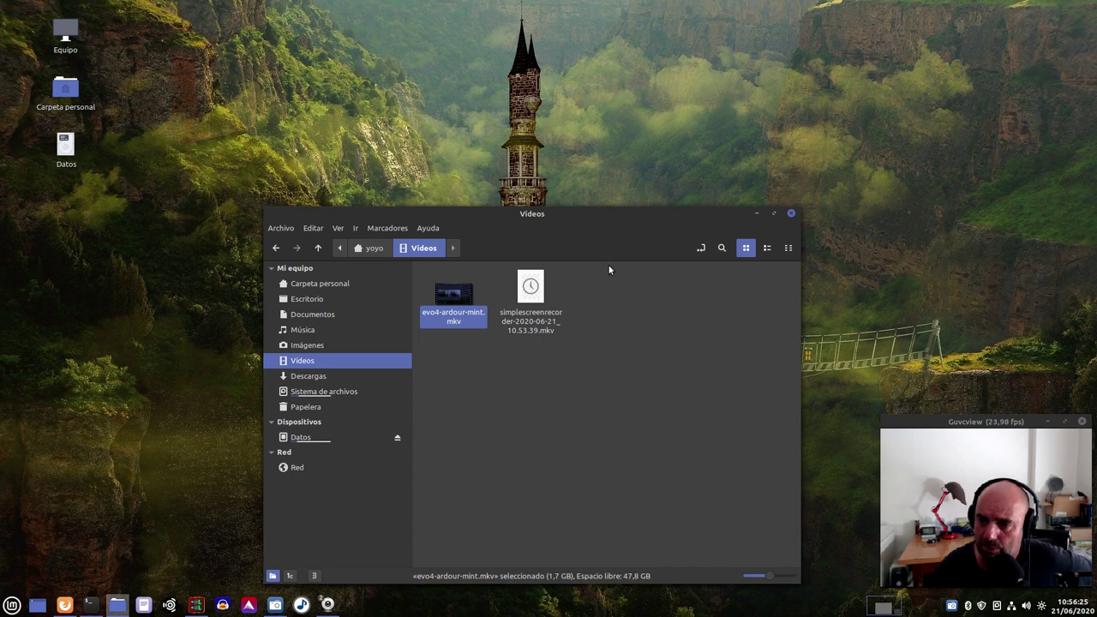
drag(615, 220, 616, 335)
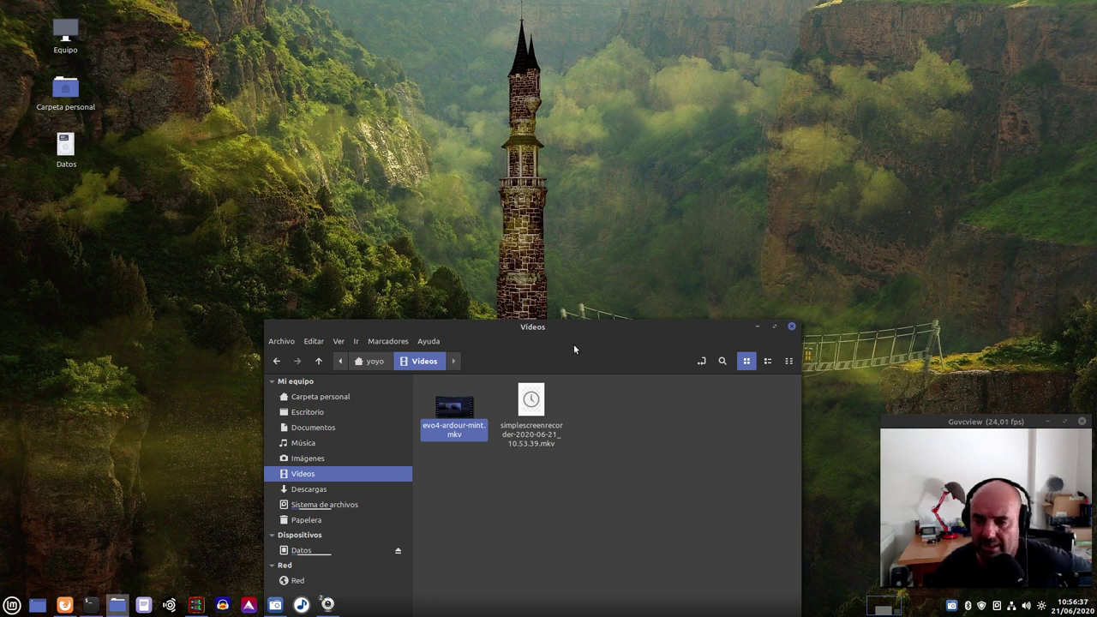
drag(574, 328, 580, 343)
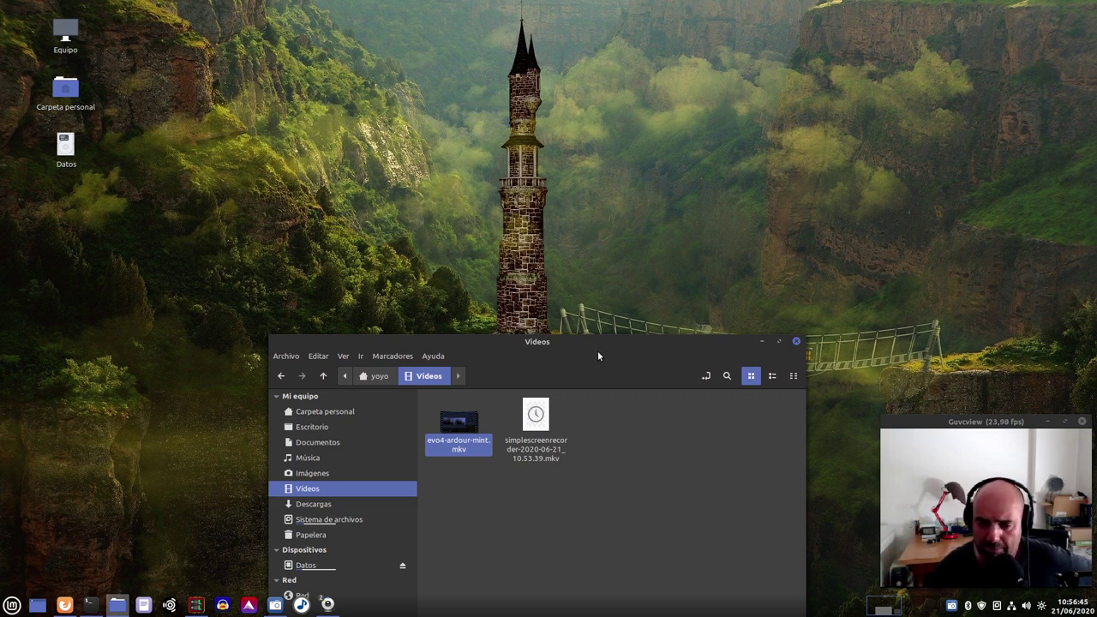
drag(649, 342, 660, 361)
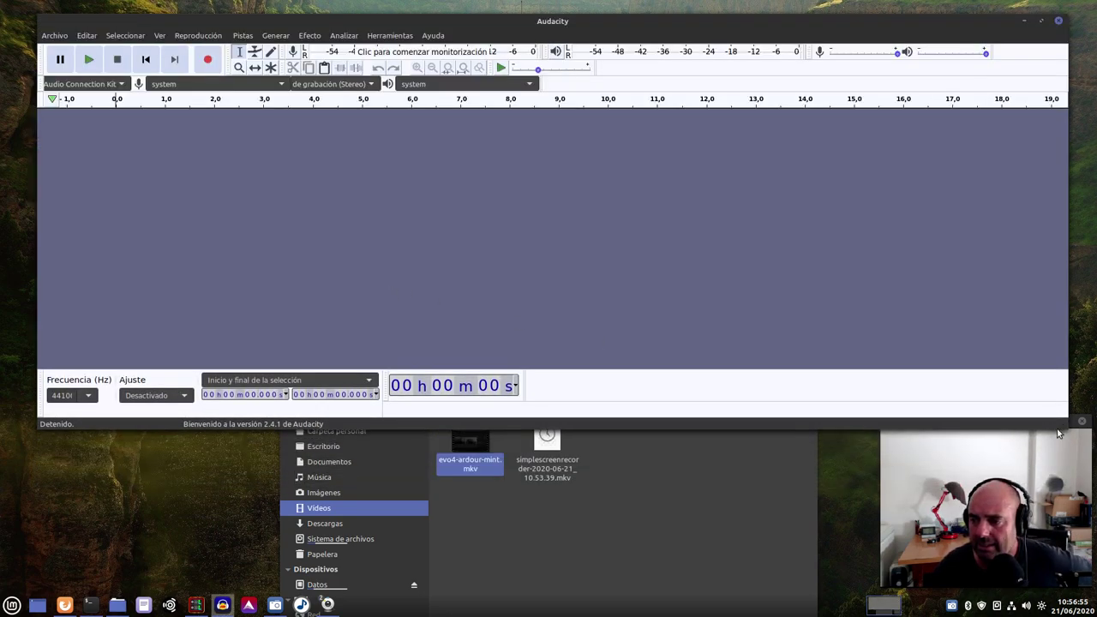
Shrink the Guvcview webcam preview and place it just below the Audacity window
click(925, 483)
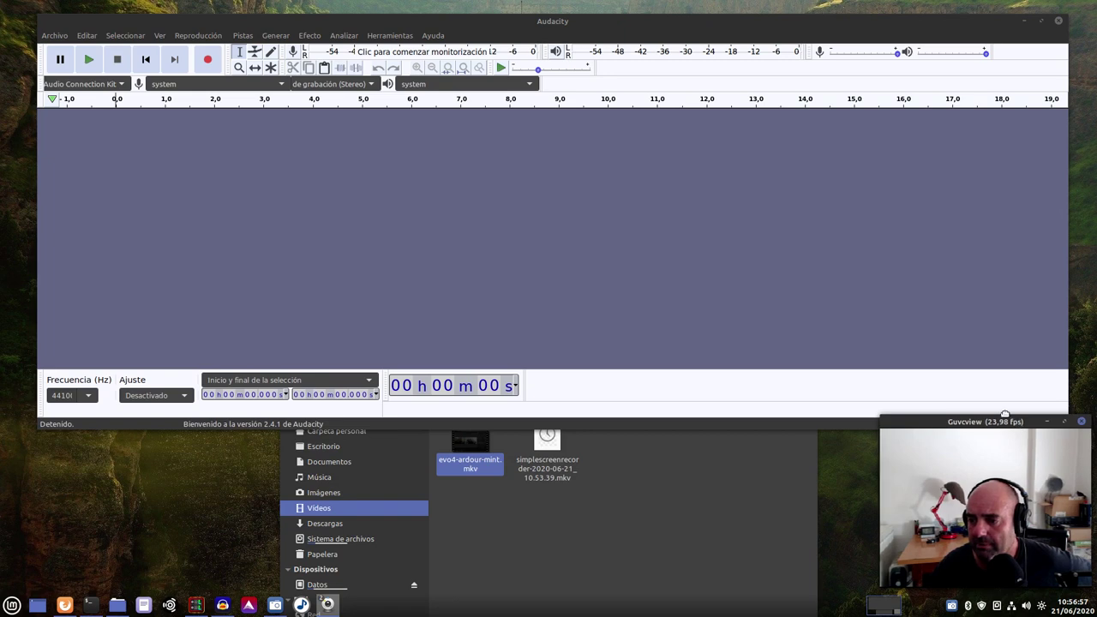
drag(1016, 424, 884, 322)
drag(953, 481, 911, 451)
drag(832, 315, 988, 449)
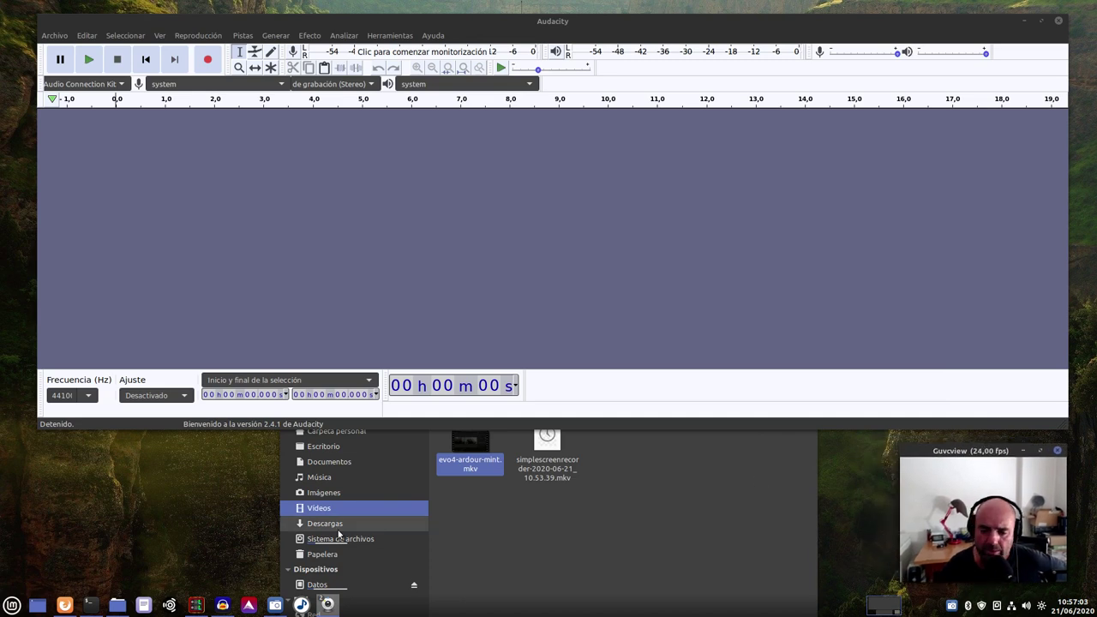
Check Guvcview's video controls and SimpleScreenRecorder's recording information, minimizing each window after viewing it
mouse_move(324, 607)
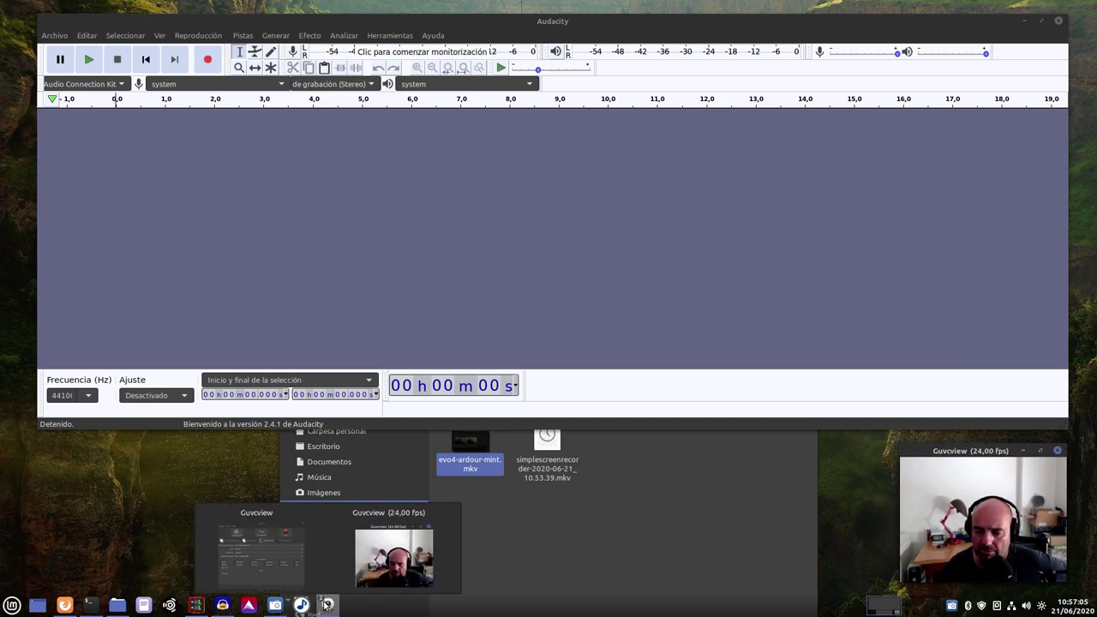
click(293, 569)
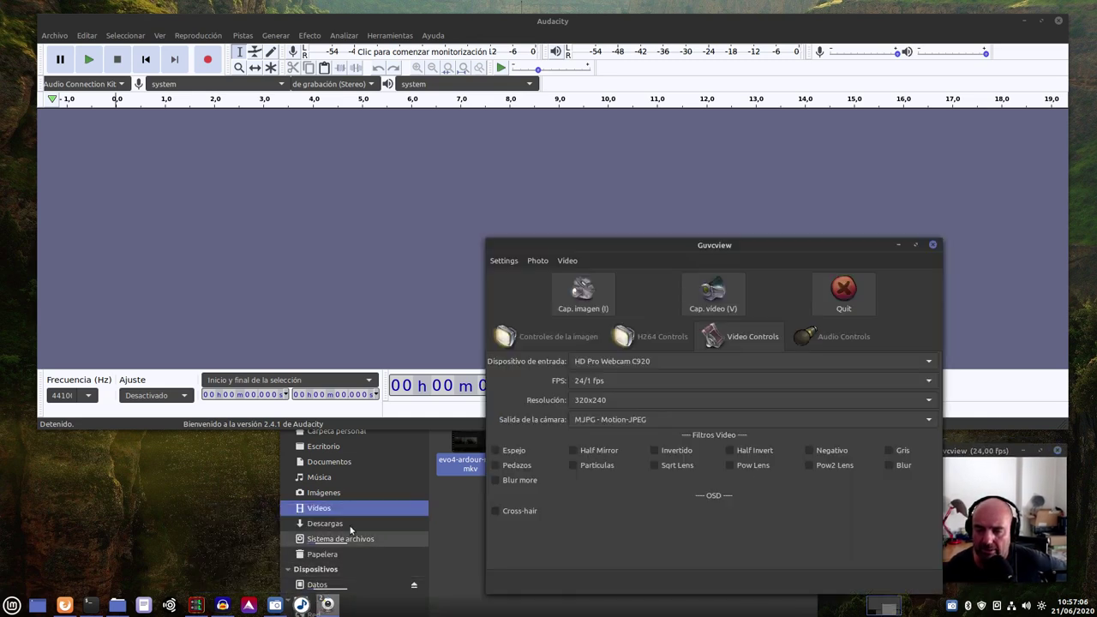
click(899, 248)
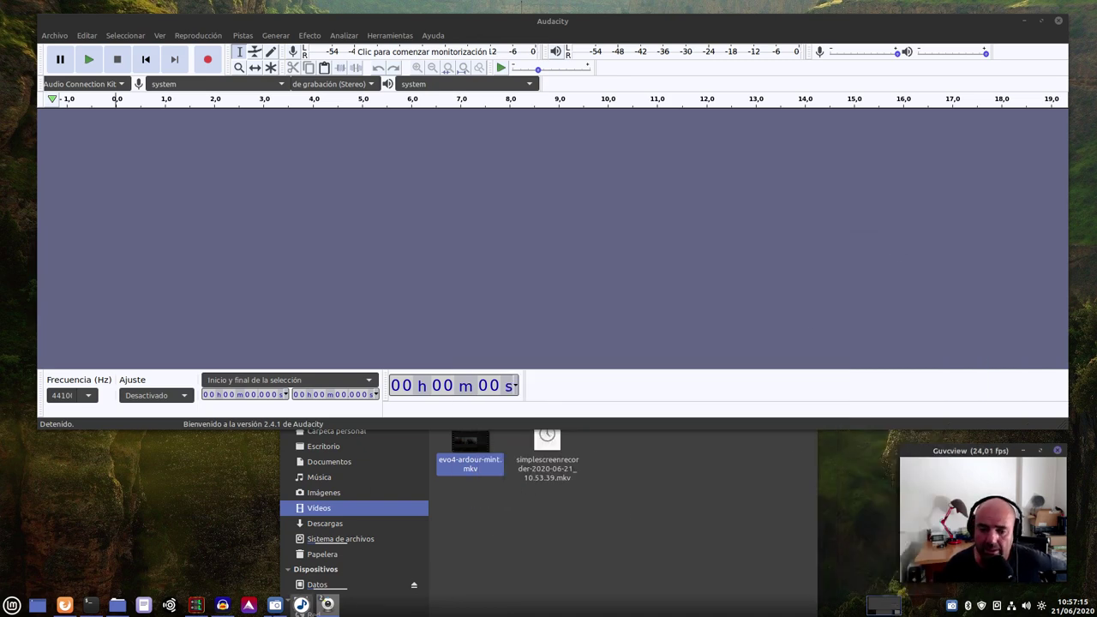
click(271, 607)
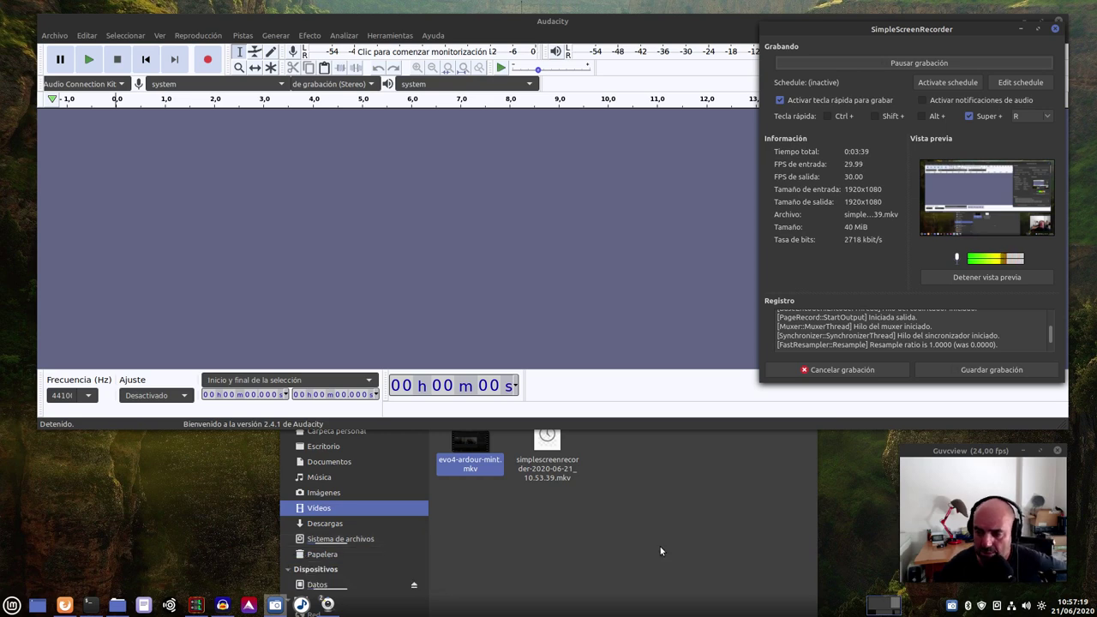
click(1020, 28)
Import evo4-ardour-mint.mkv from the Vídeos folder into the empty Audacity project and minimize the folder window
click(641, 493)
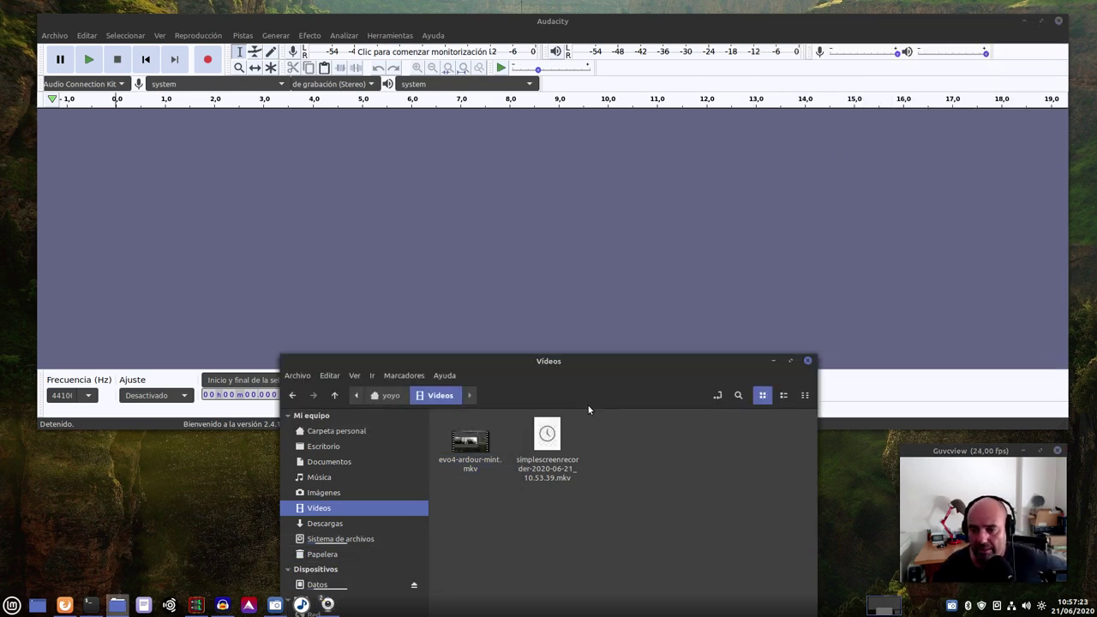
drag(583, 362, 753, 353)
click(578, 547)
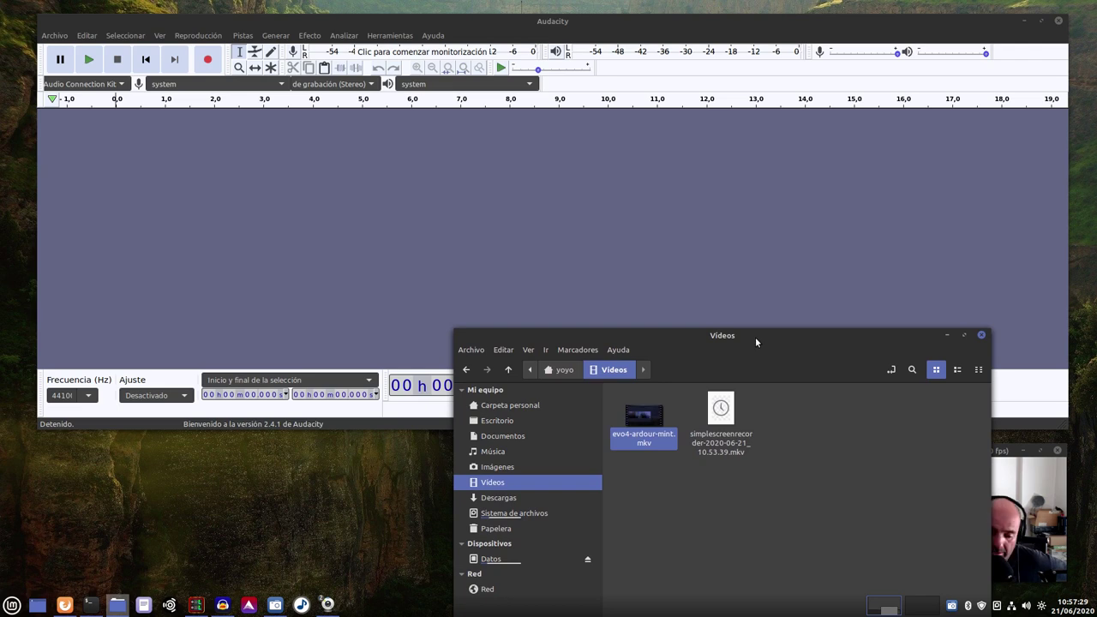
drag(654, 420, 181, 215)
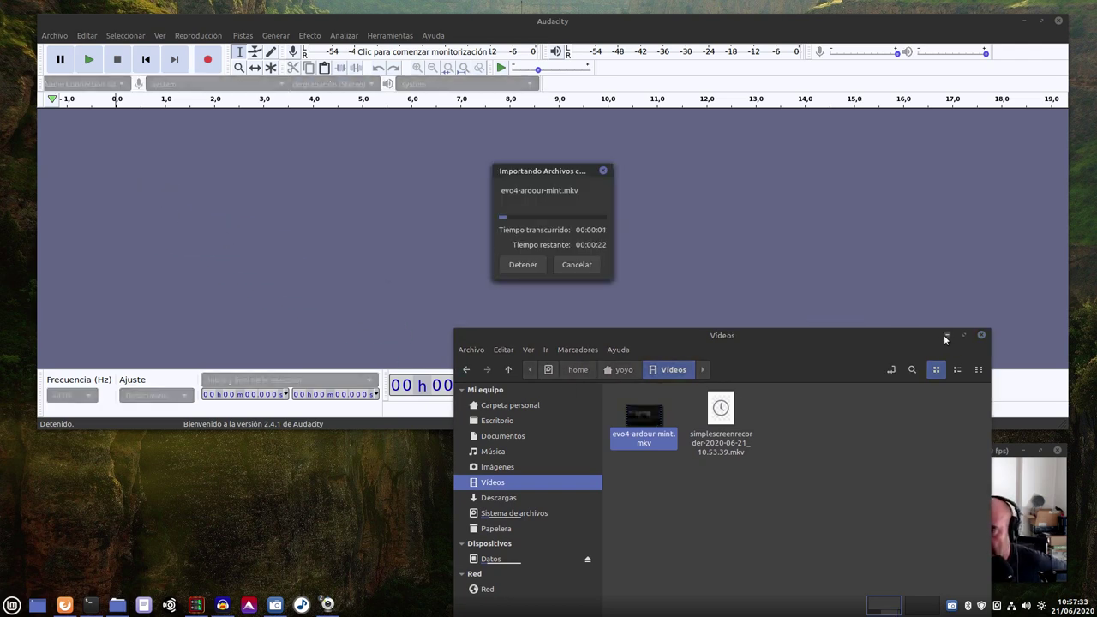
click(946, 335)
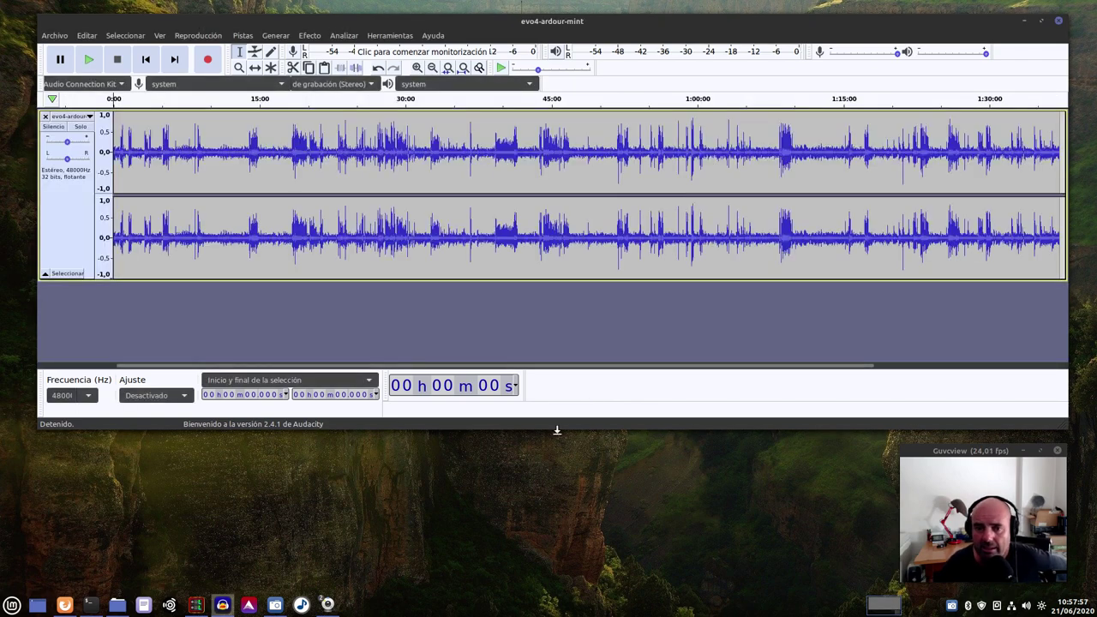
Switch to Firefox and open the bookmarked Salmorejo Geek blog in a new tab
click(65, 605)
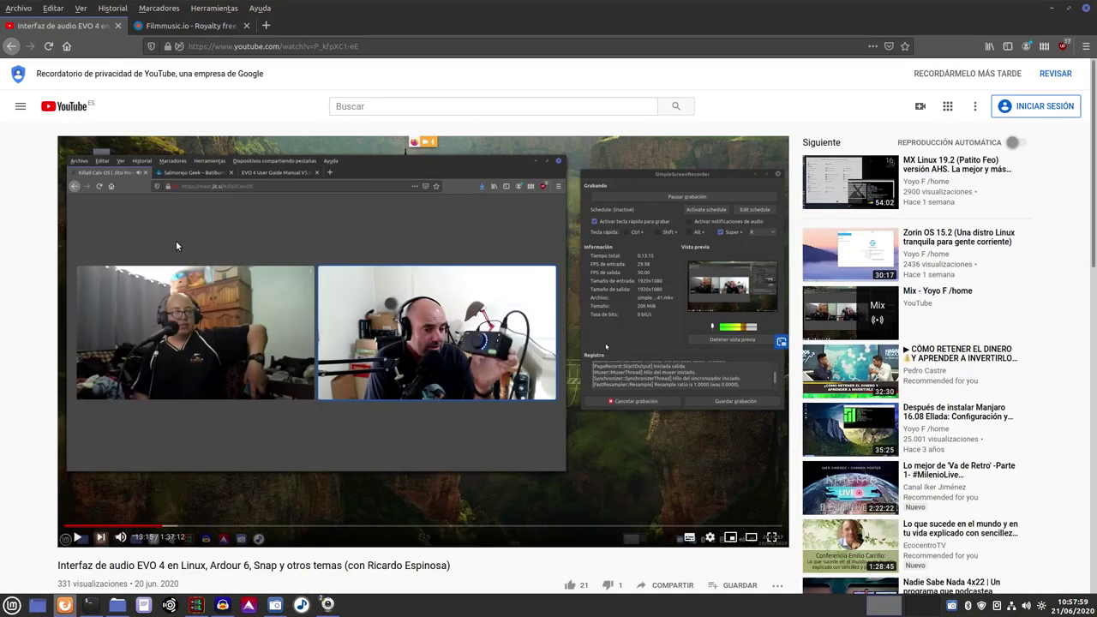
click(266, 26)
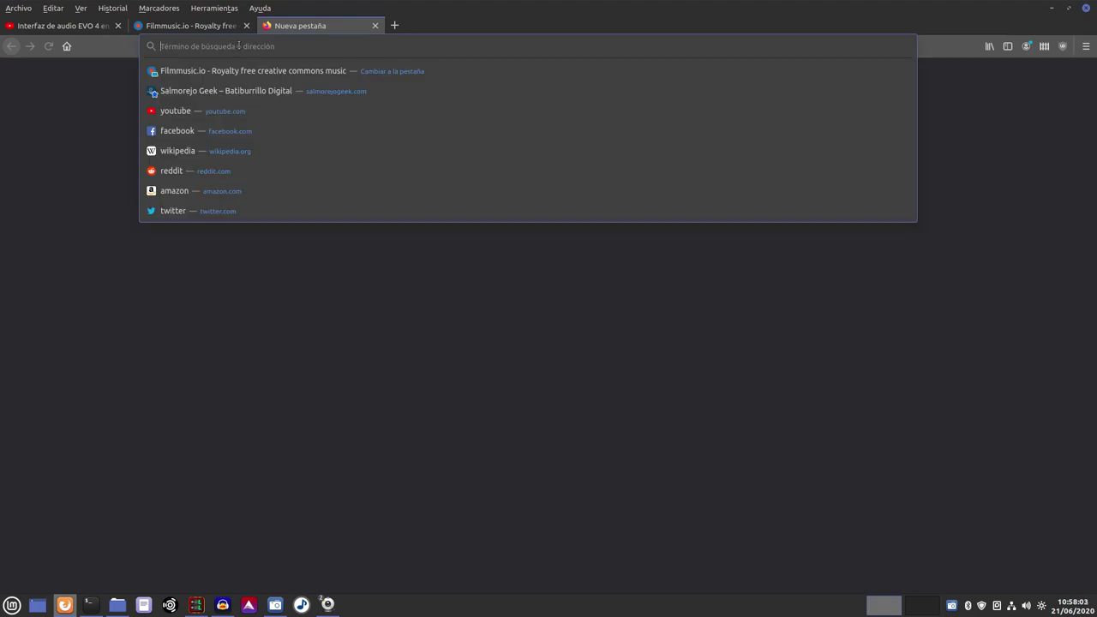
click(159, 7)
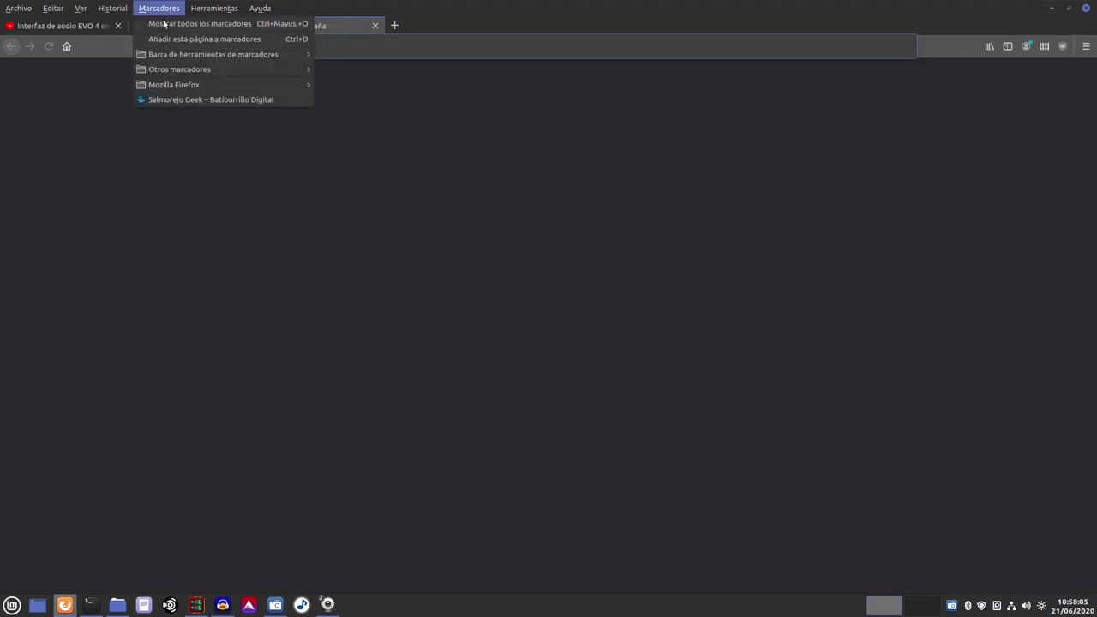
click(170, 98)
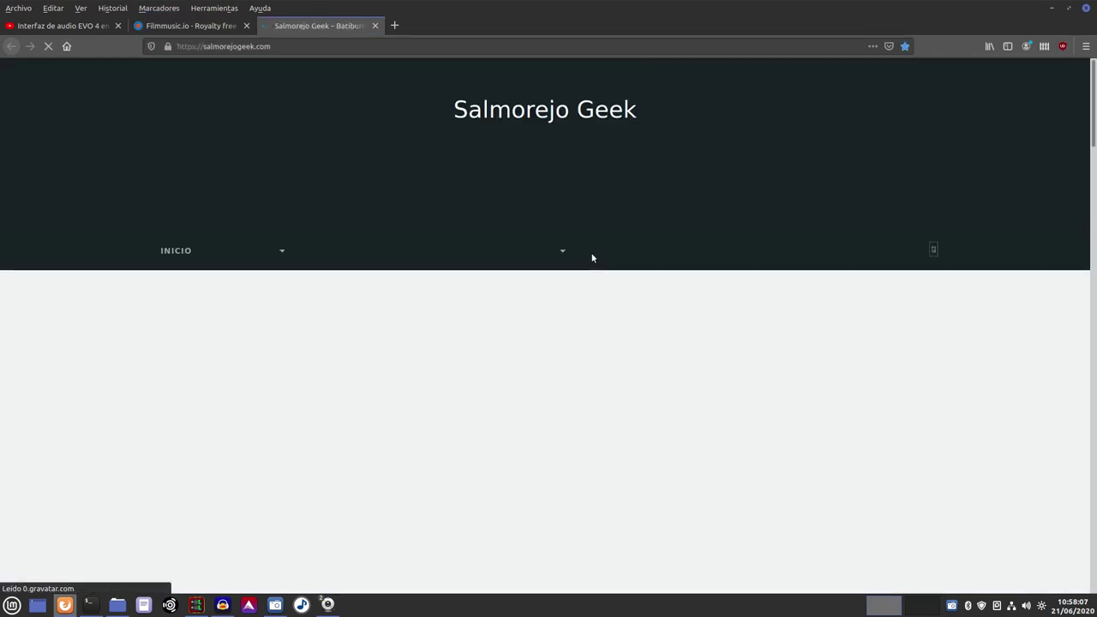
Search the blog for "audacity 2.4.1" and open the article "Disponible Audacity 2.4.1 en PPA para Ubuntu y basadas"
click(933, 252)
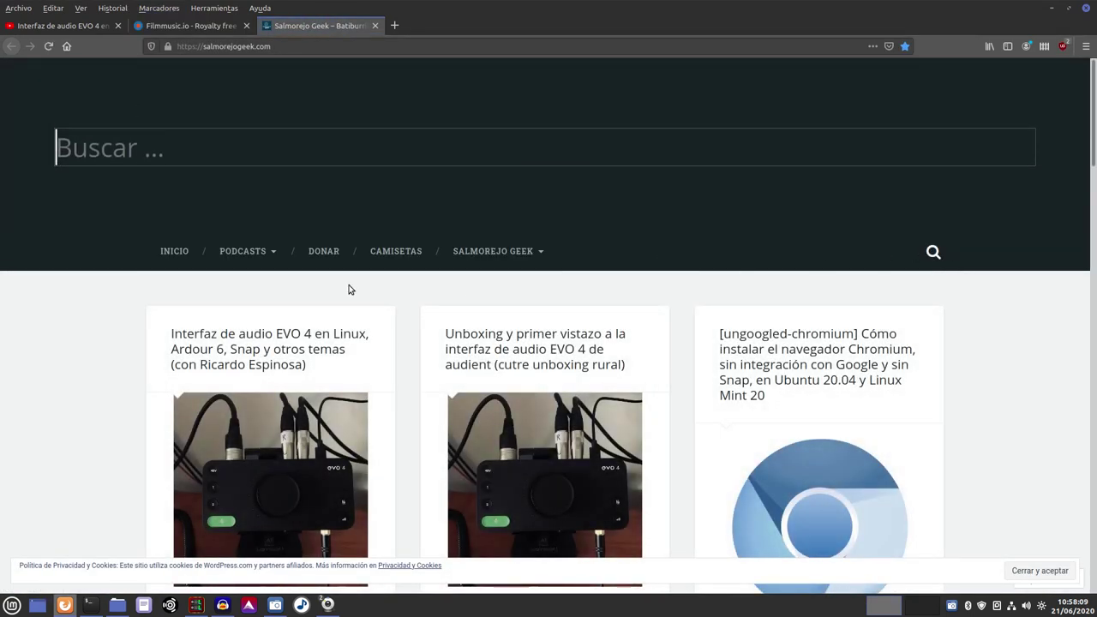
text(audac)
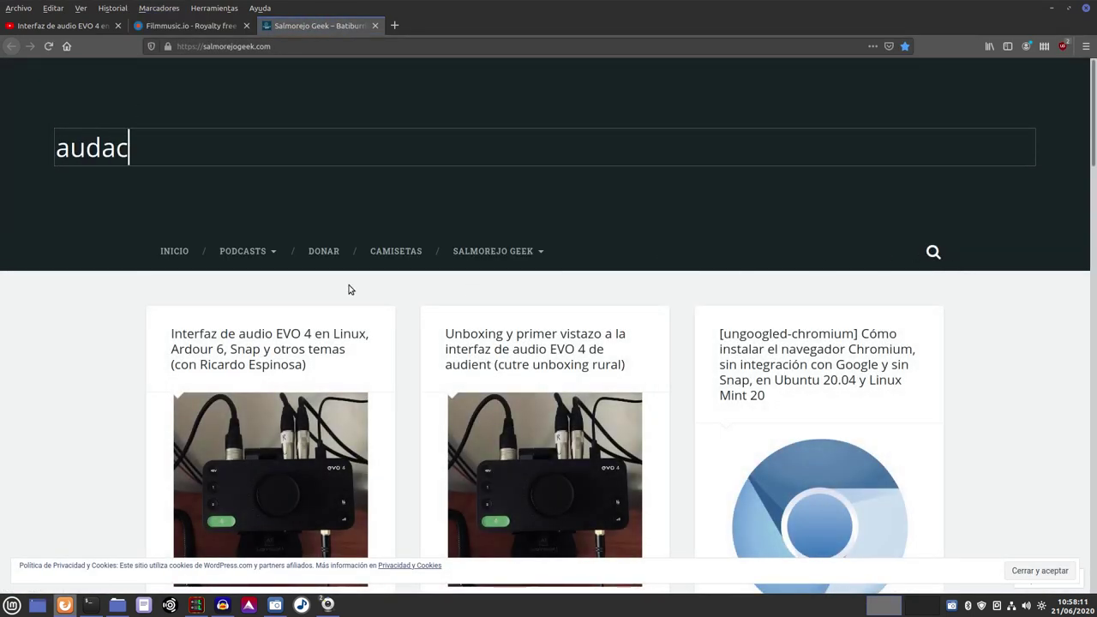
text(ity 2.4.1)
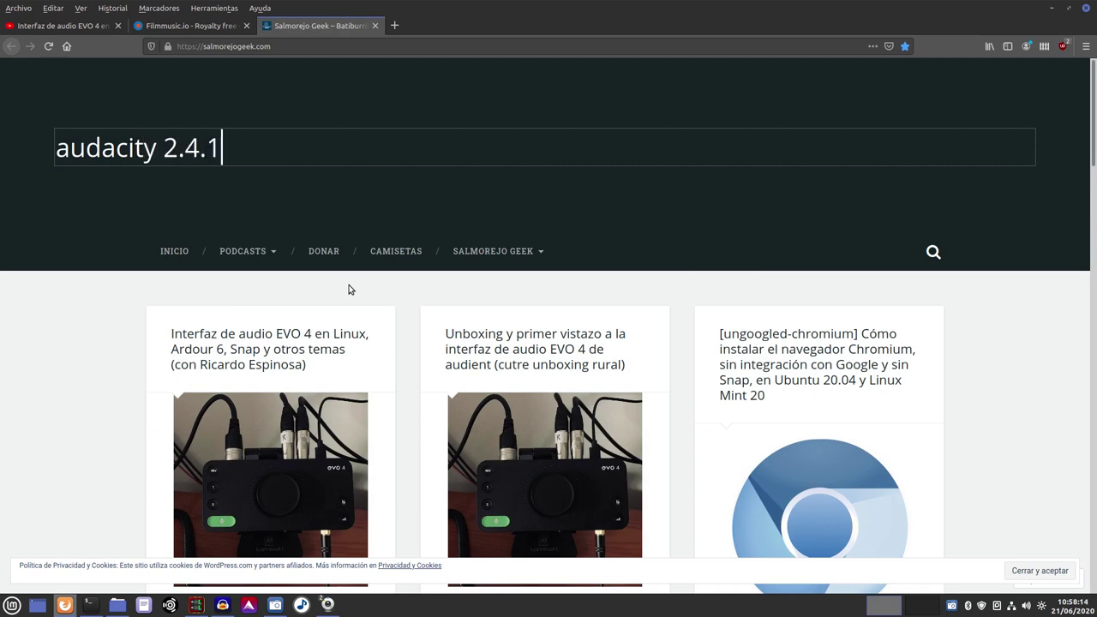
key(Return)
scroll(348, 290, down, 3)
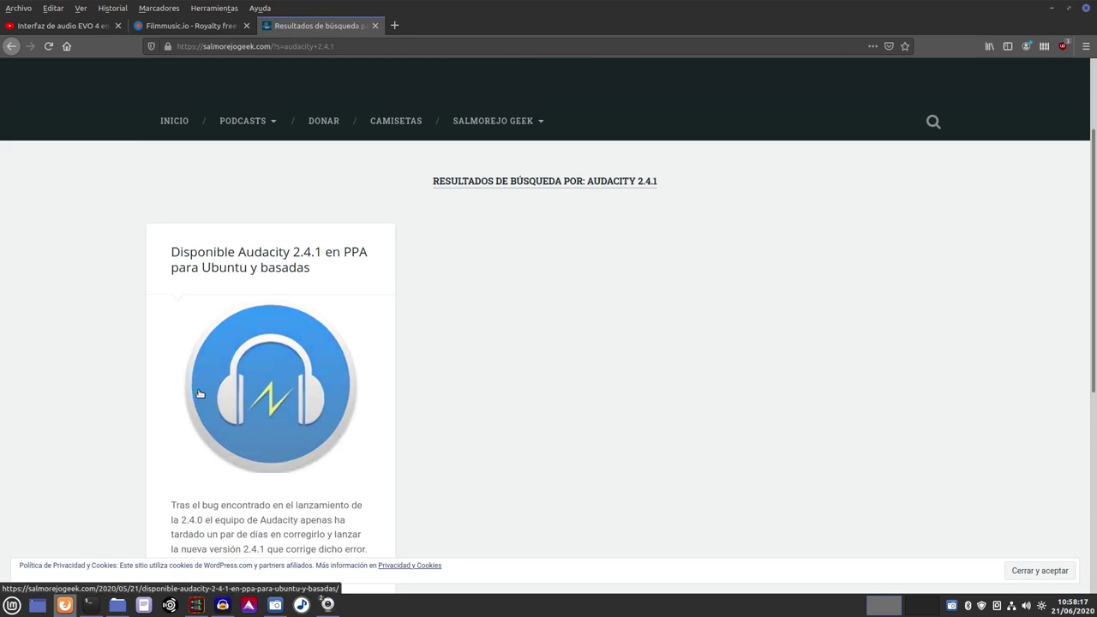
click(199, 388)
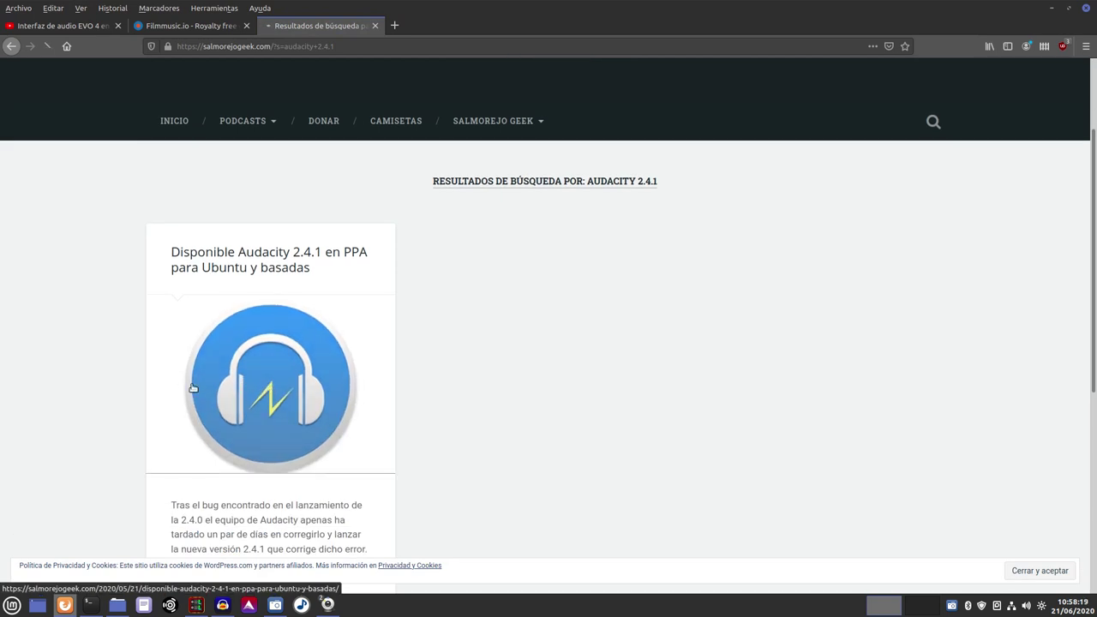
Read through the article's PPA installation commands down to the Audacity screenshot
scroll(125, 350, down, 10)
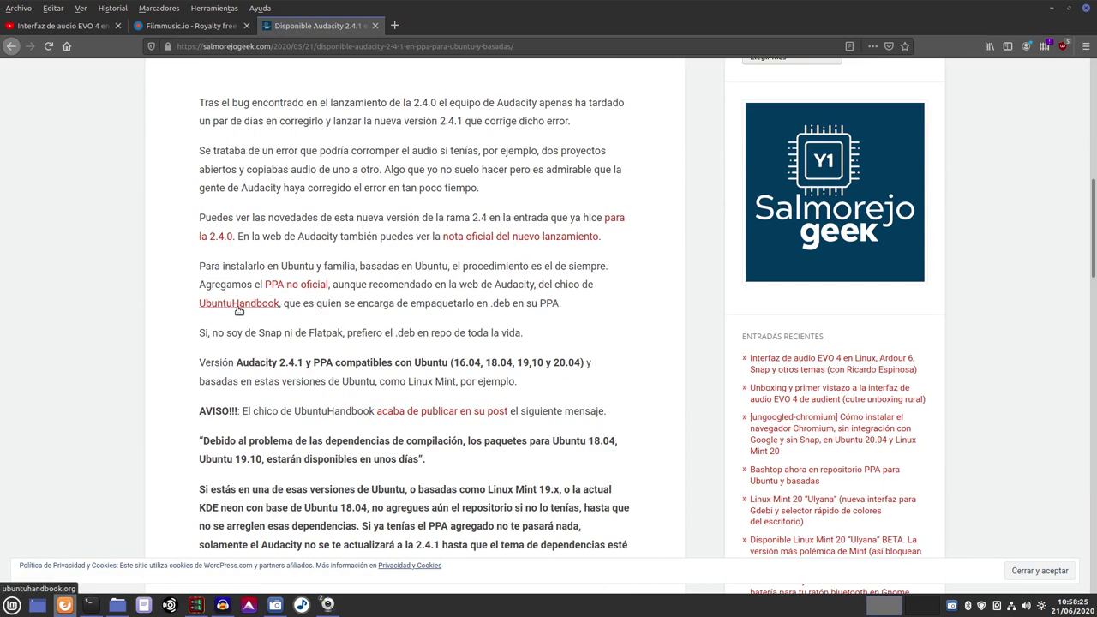
scroll(239, 310, down, 7)
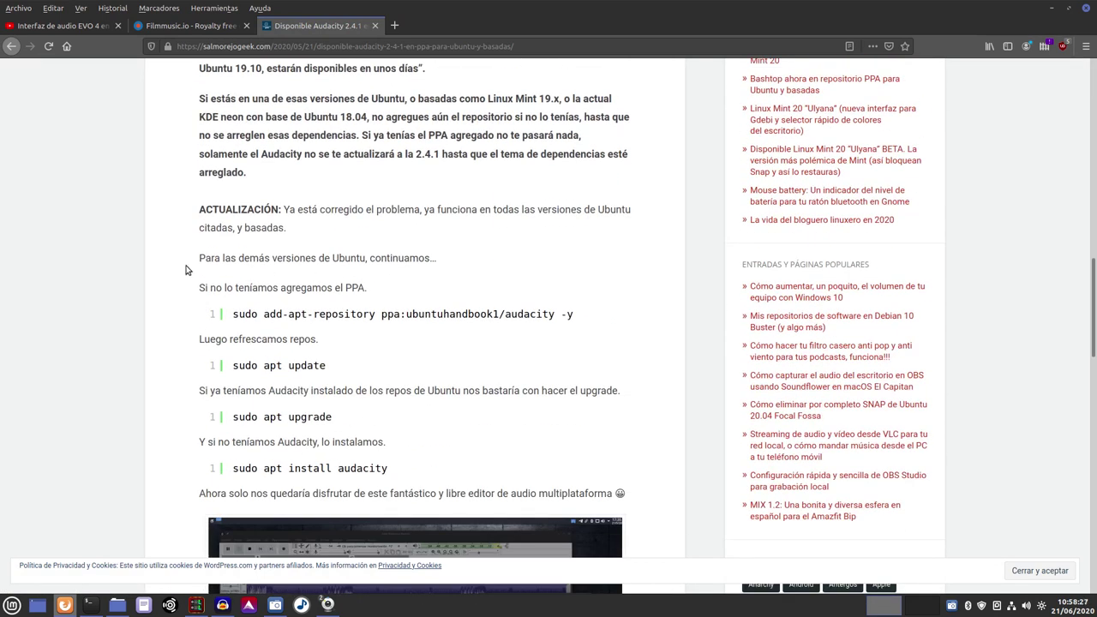
scroll(186, 270, down, 6)
scroll(206, 281, up, 2)
scroll(224, 272, down, 2)
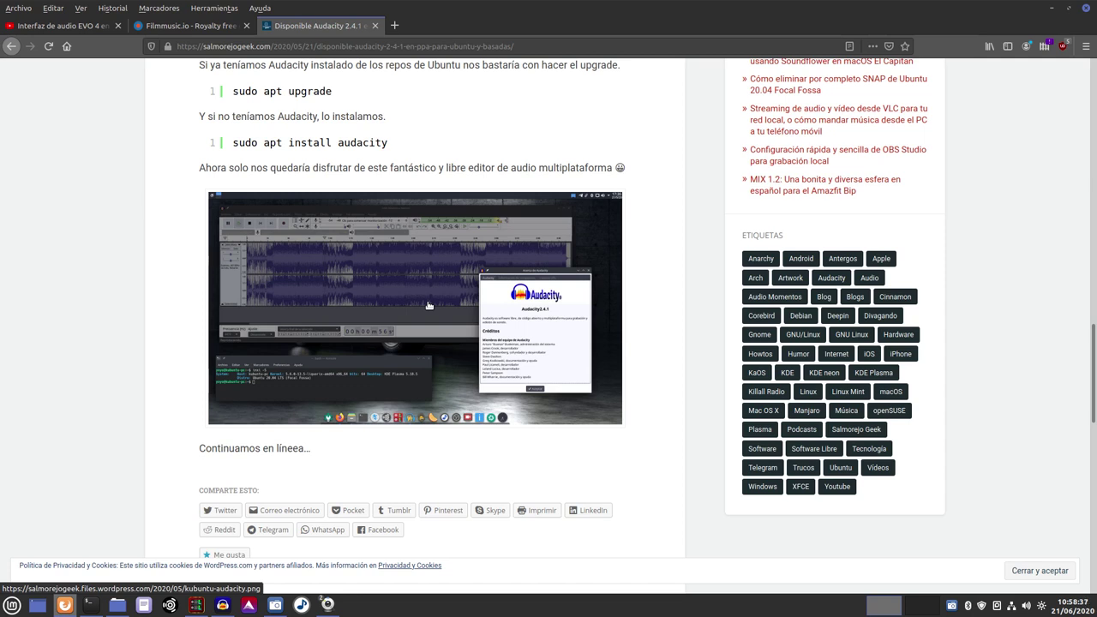
Skim the rest of the article and minimize Firefox to return to the Audacity project
scroll(429, 305, down, 12)
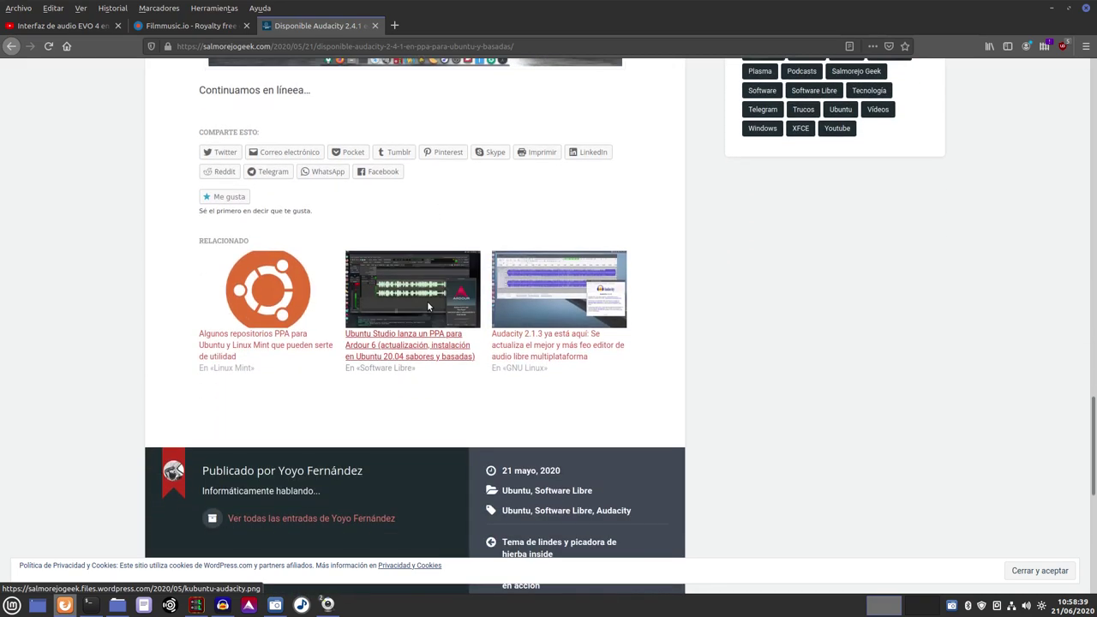
scroll(428, 296, up, 10)
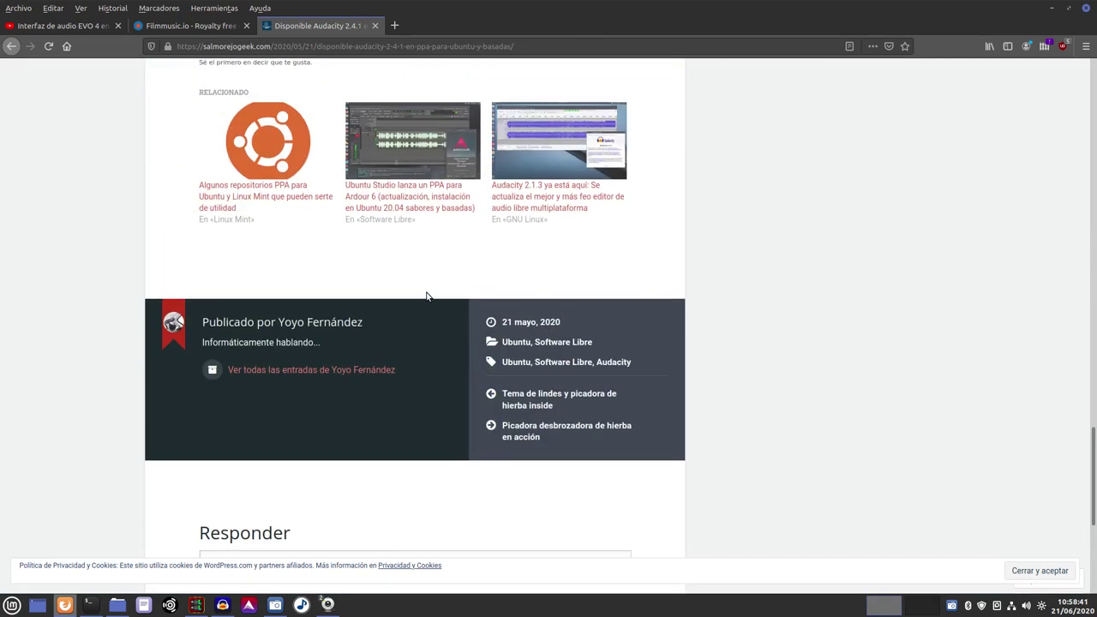
scroll(428, 297, up, 10)
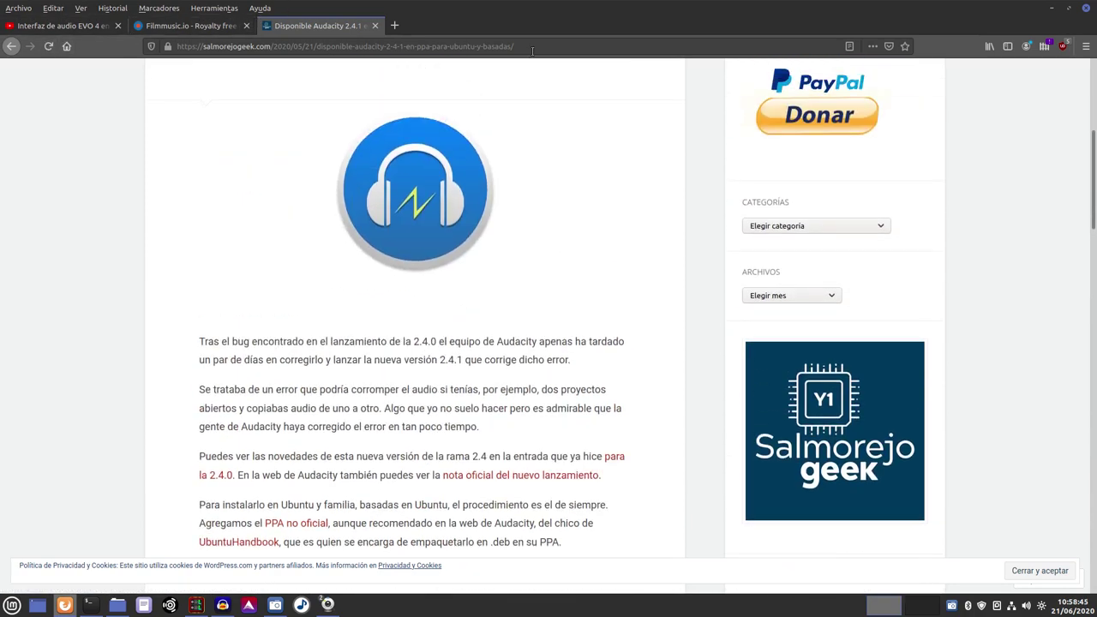
click(1051, 8)
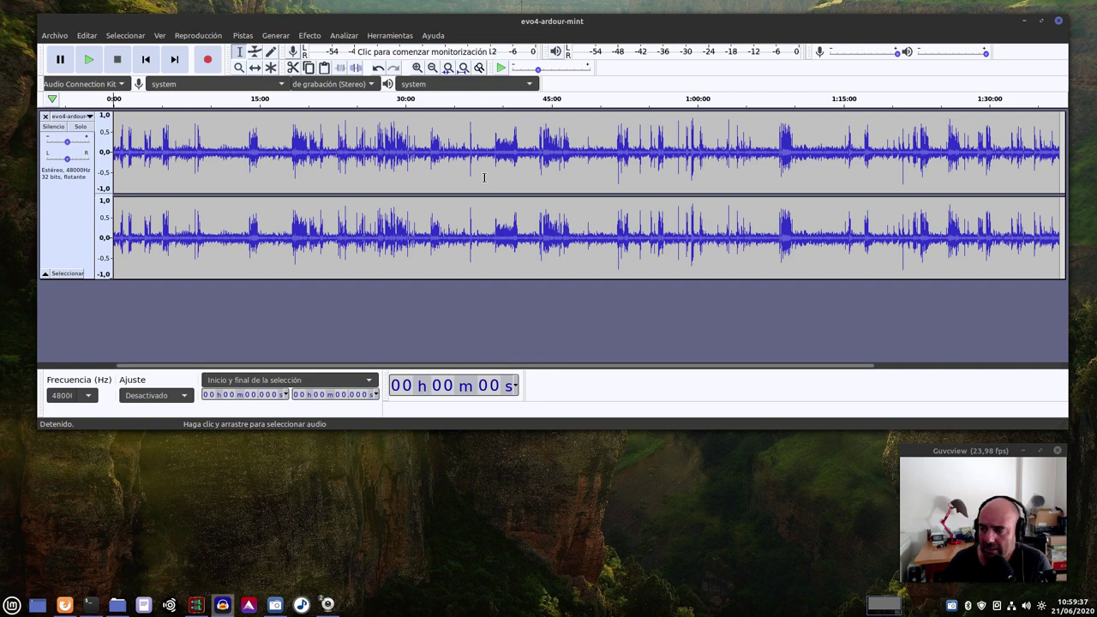
Play a short passage of the recording from about 46:27 and stop playback
drag(578, 367, 543, 372)
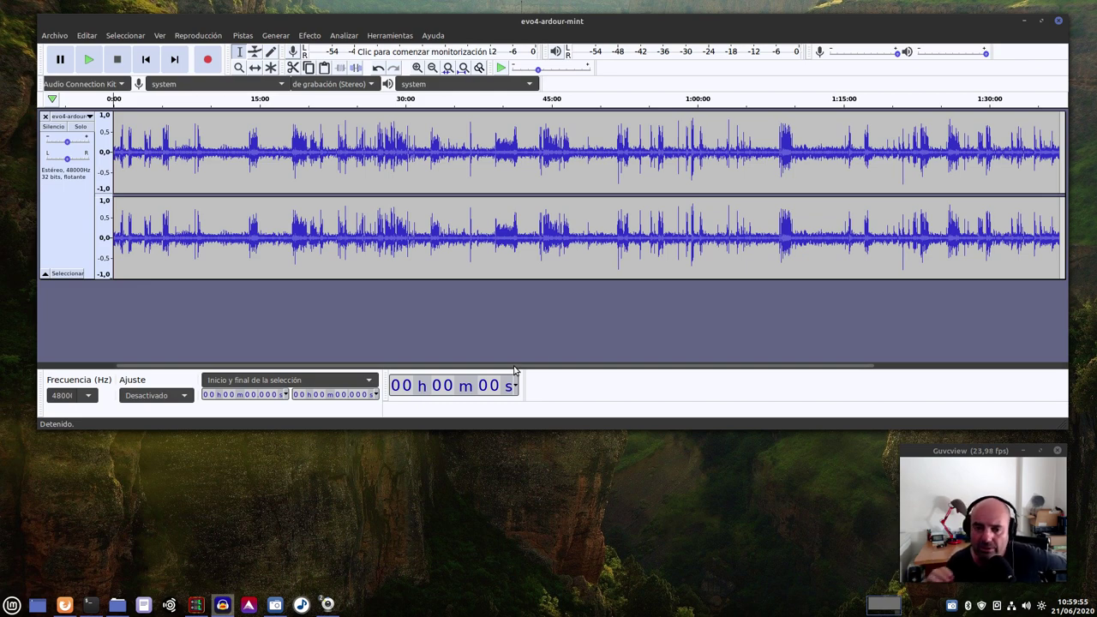
click(417, 68)
click(417, 67)
click(417, 67)
click(418, 68)
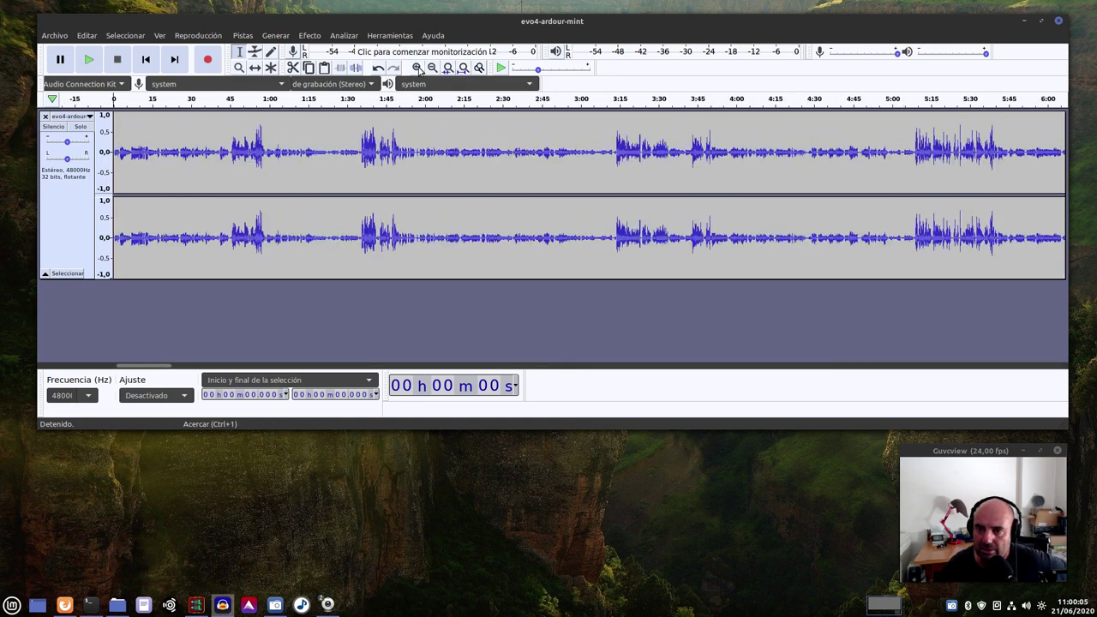
click(417, 68)
drag(135, 366, 588, 379)
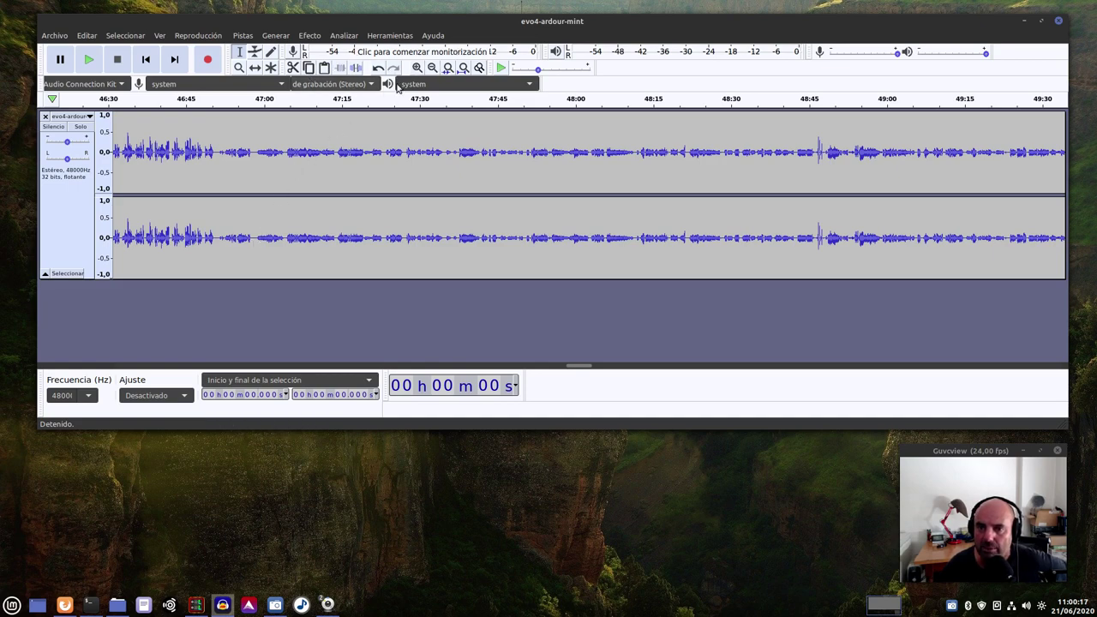
double_click(418, 68)
click(418, 68)
click(417, 68)
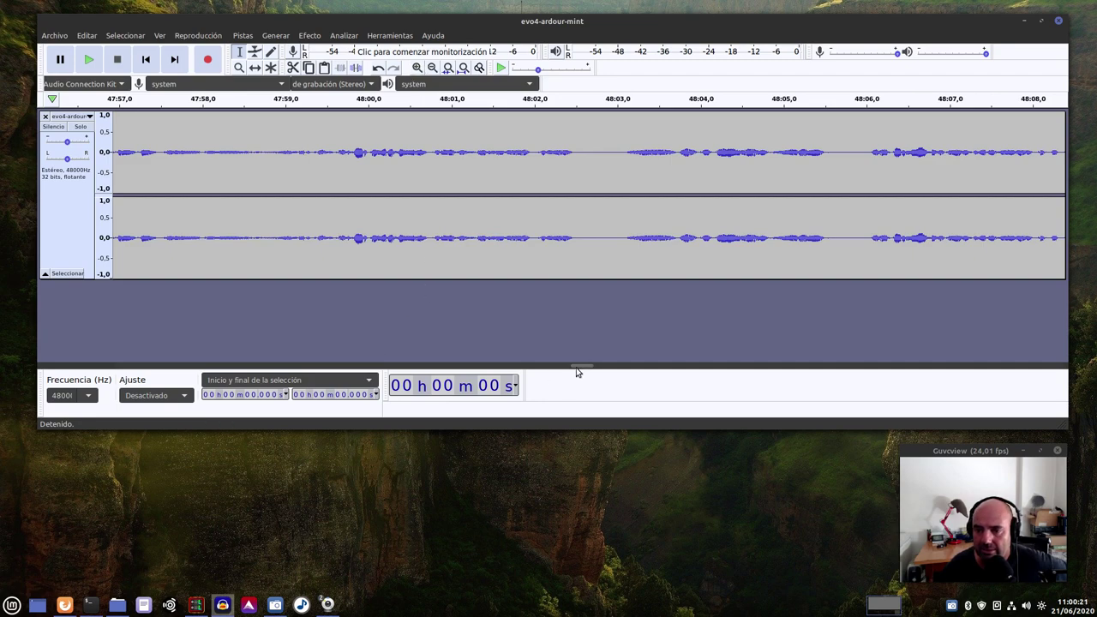
drag(574, 367, 564, 370)
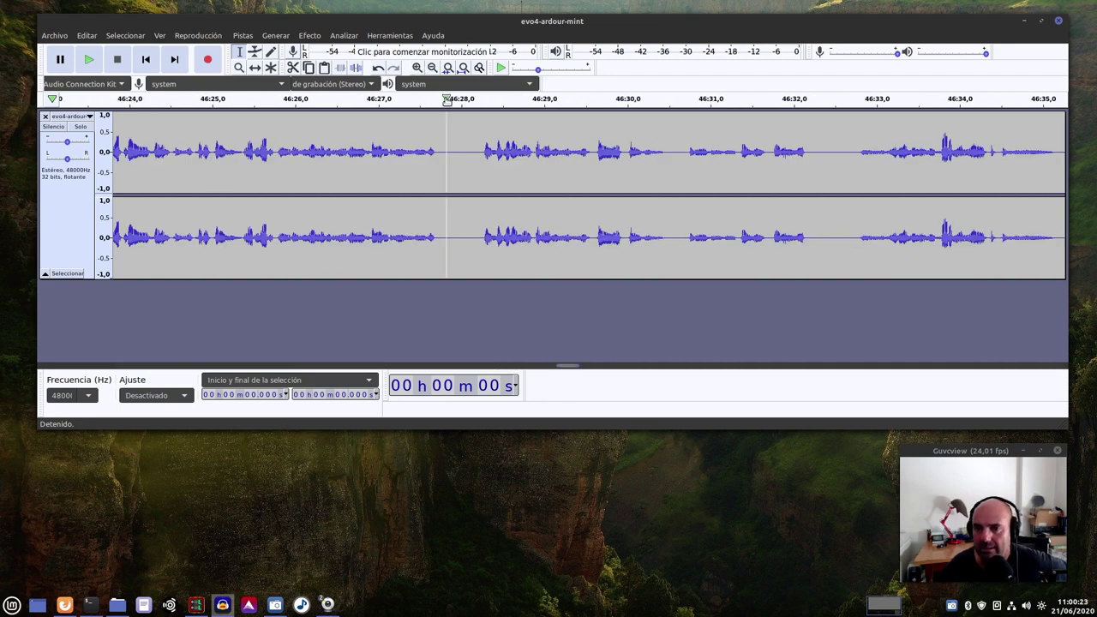
click(419, 100)
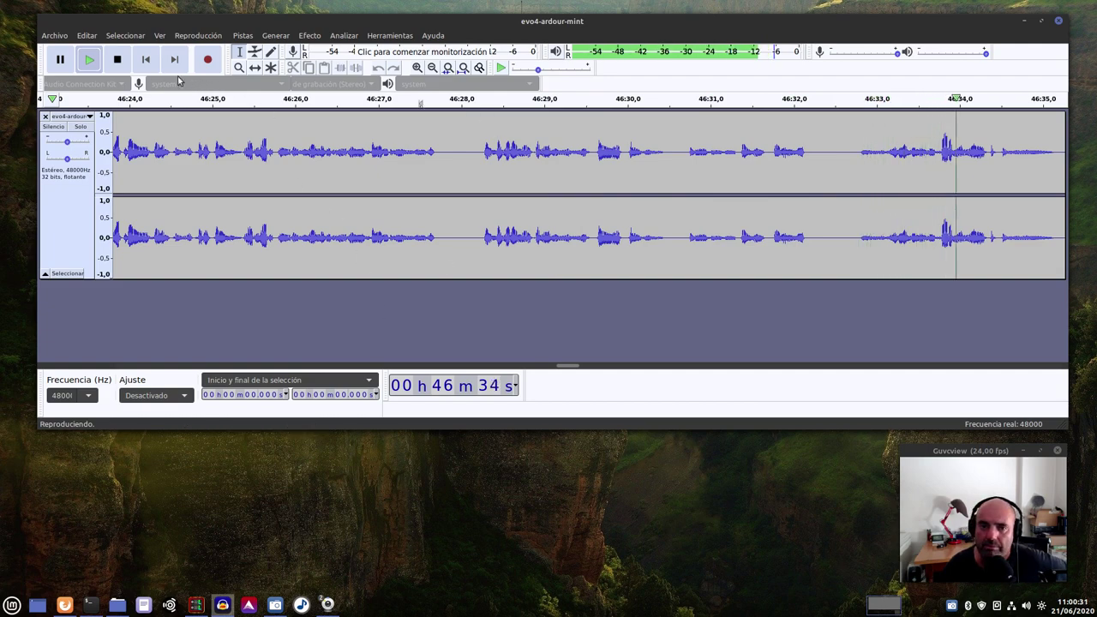
key(space)
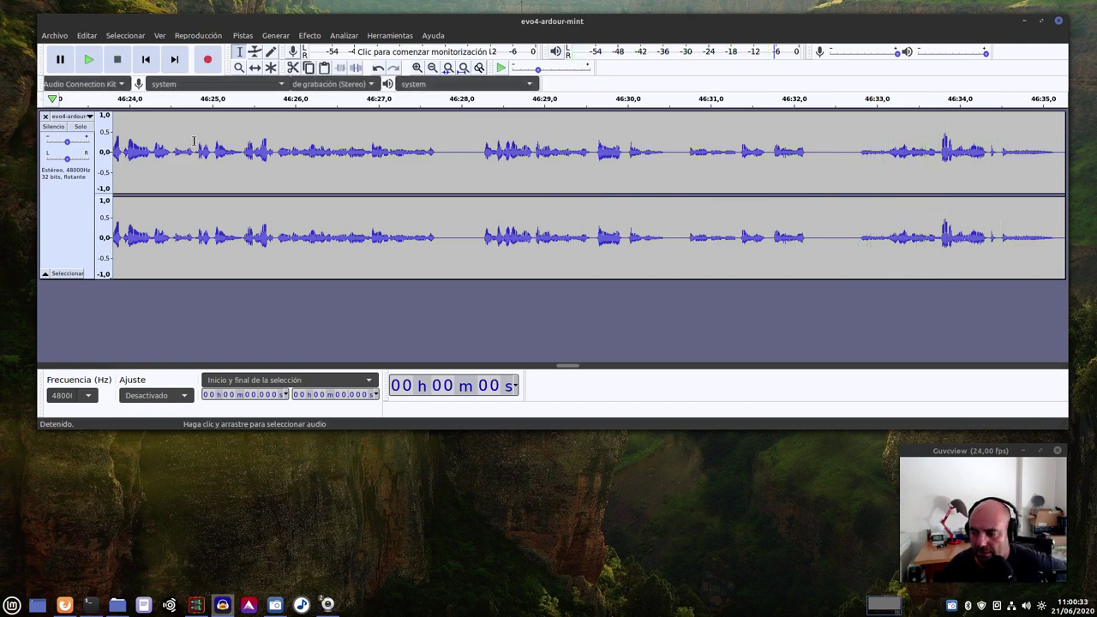
Play the opening seconds of the recording from 0 to listen for background noise, and stop playback
drag(566, 367, 81, 364)
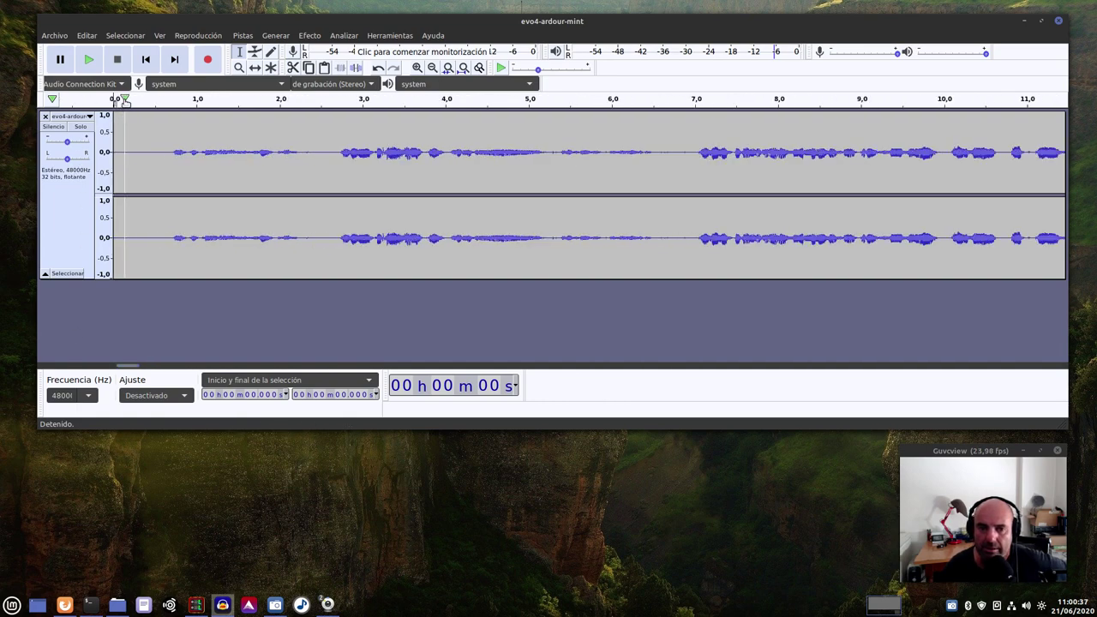
click(94, 102)
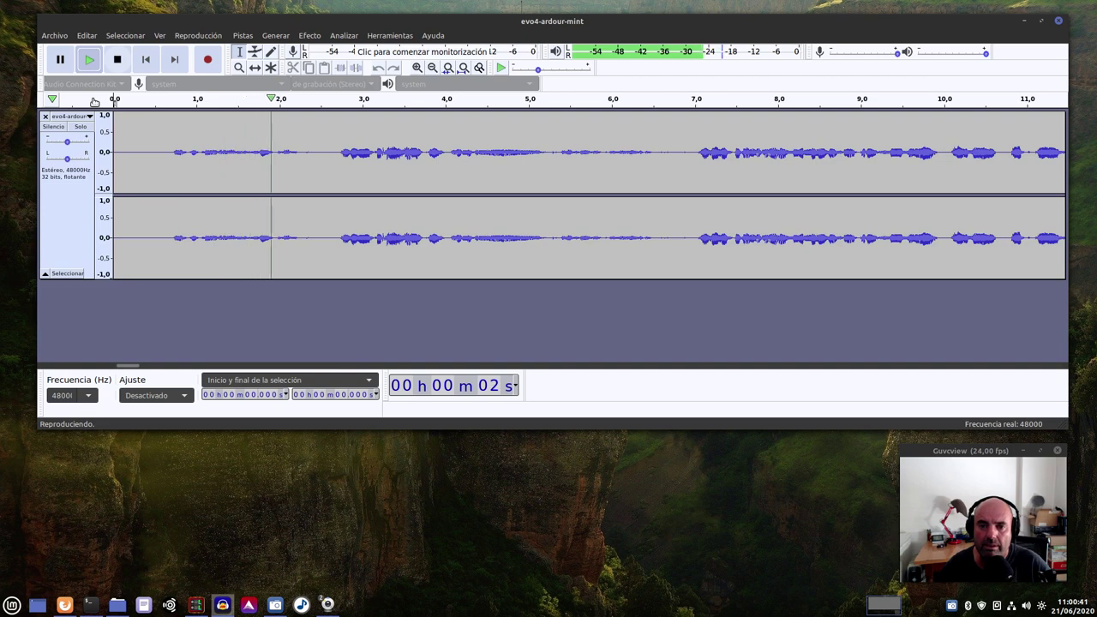
click(86, 99)
click(114, 98)
key(space)
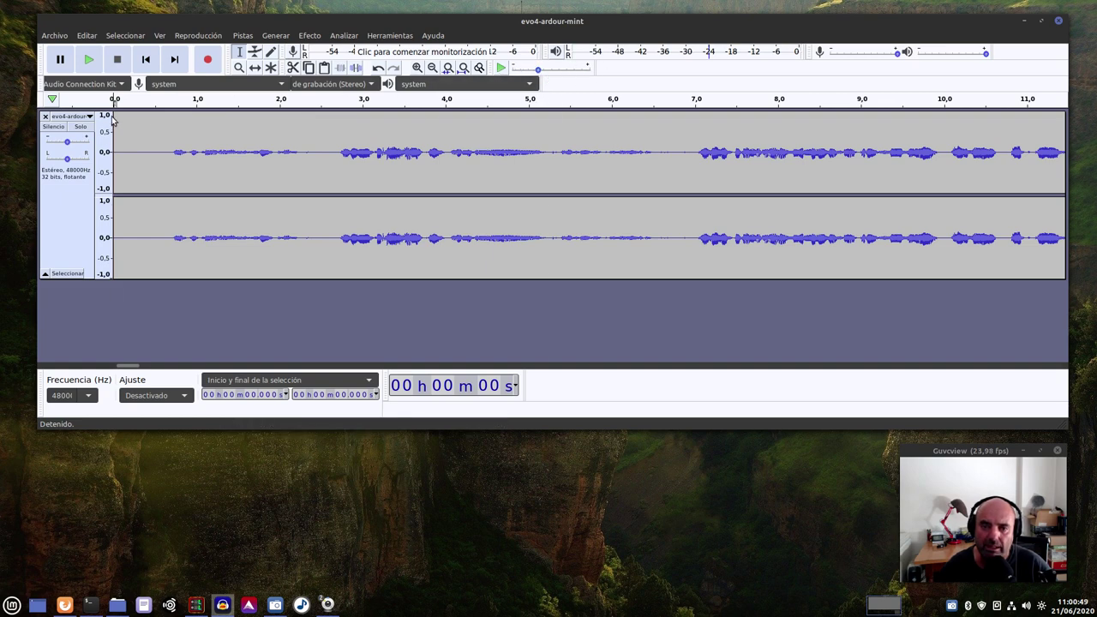
key(space)
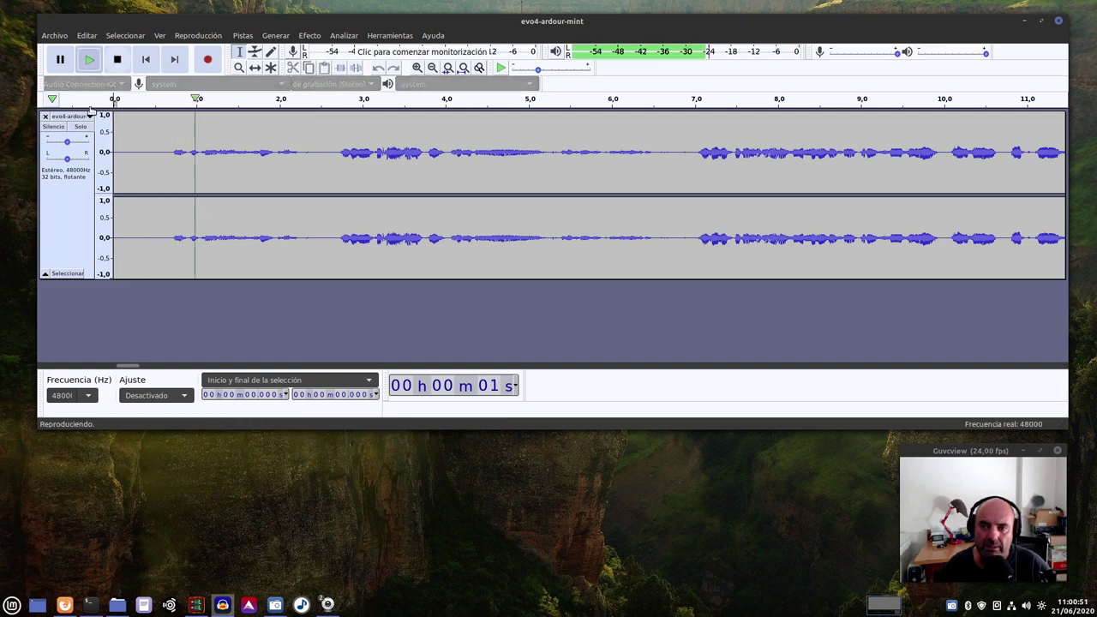
key(space)
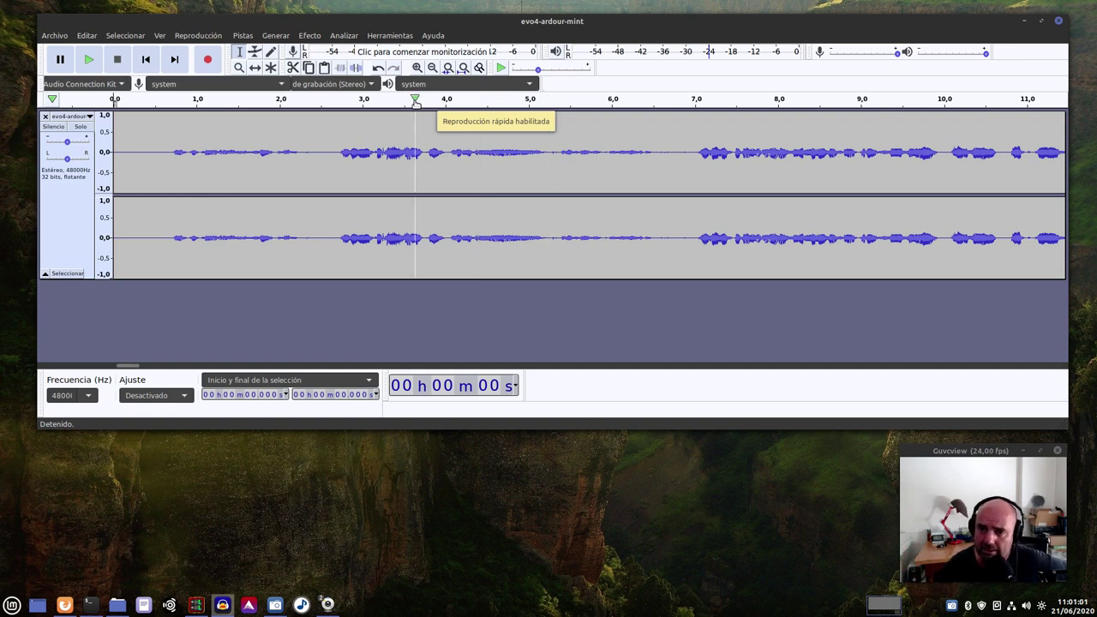
Select the silent opening of the stereo track, from 0 to about 0.688 s
click(416, 66)
click(416, 67)
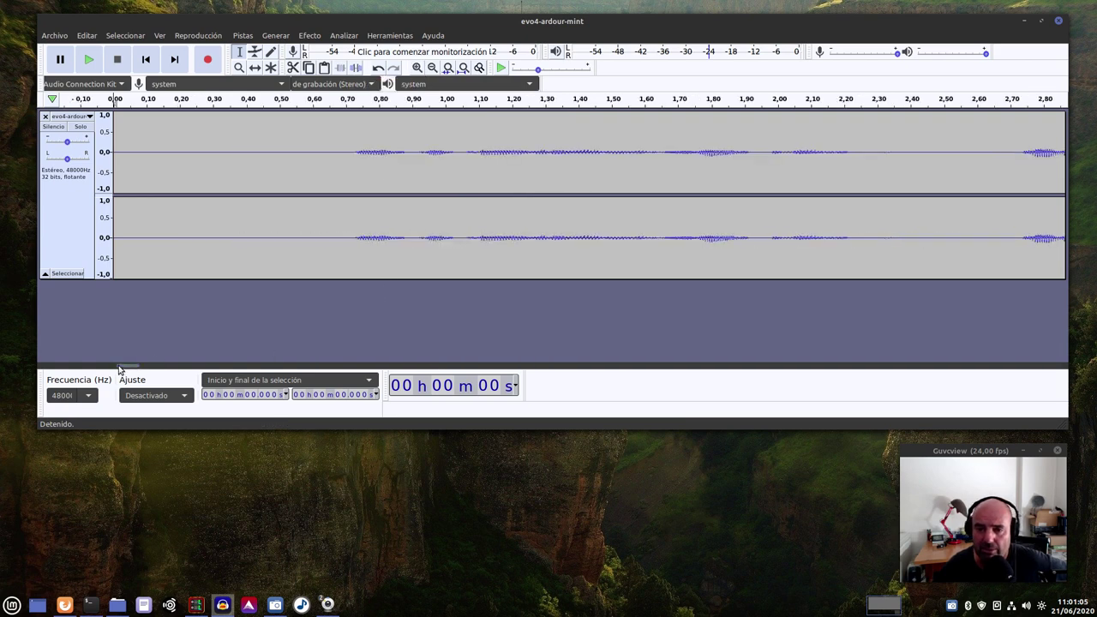
click(121, 103)
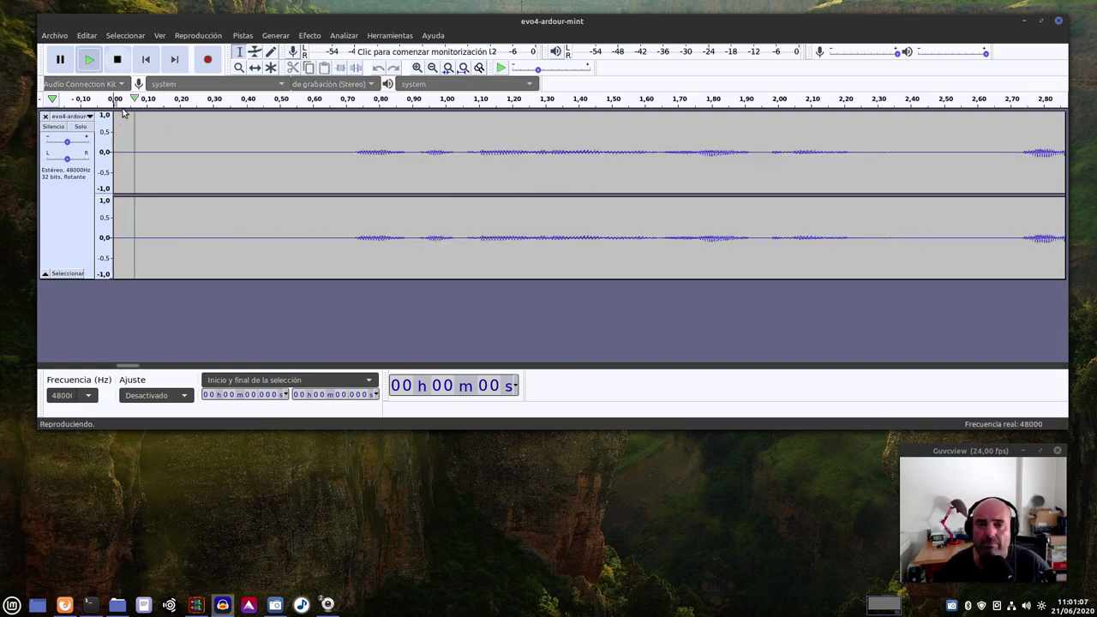
key(space)
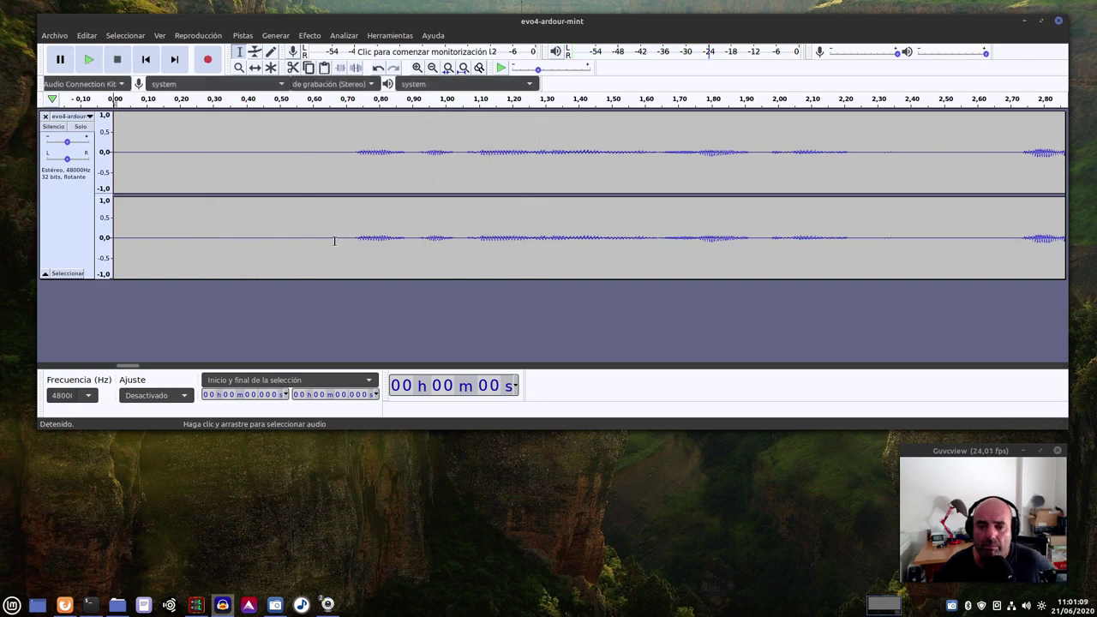
drag(342, 239, 118, 157)
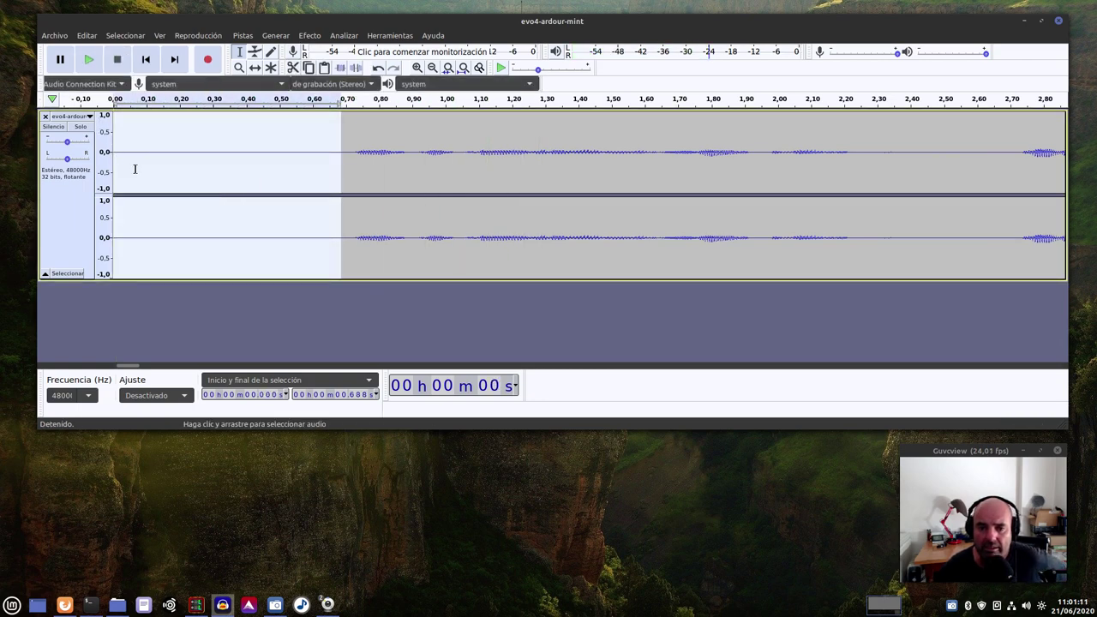
Capture the noise profile from the selected silence with the Noise Reduction effect
click(310, 36)
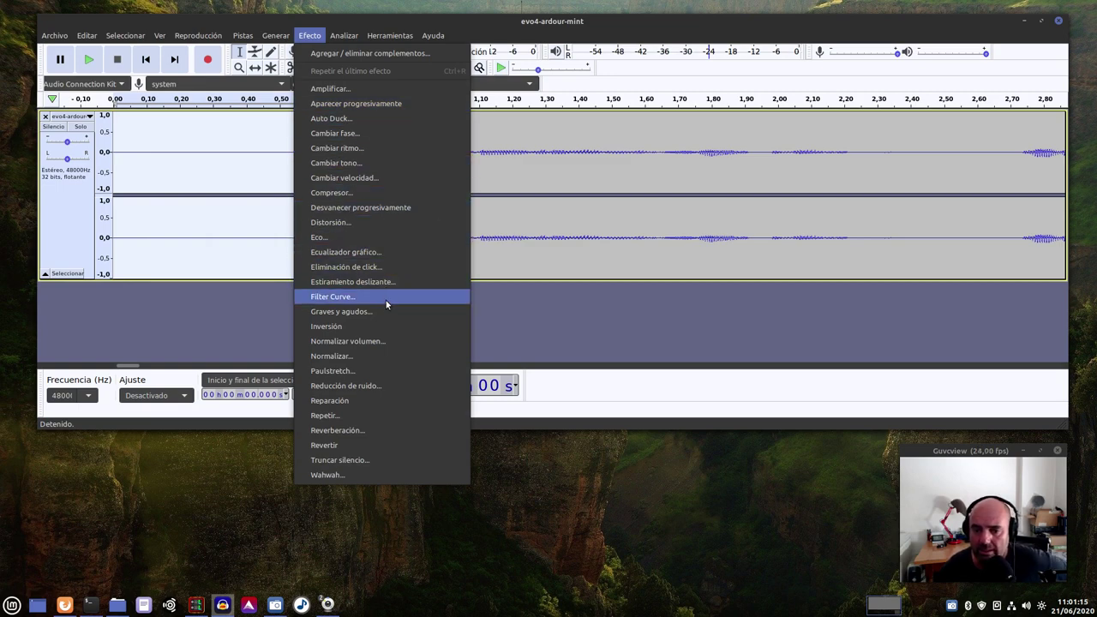
click(374, 386)
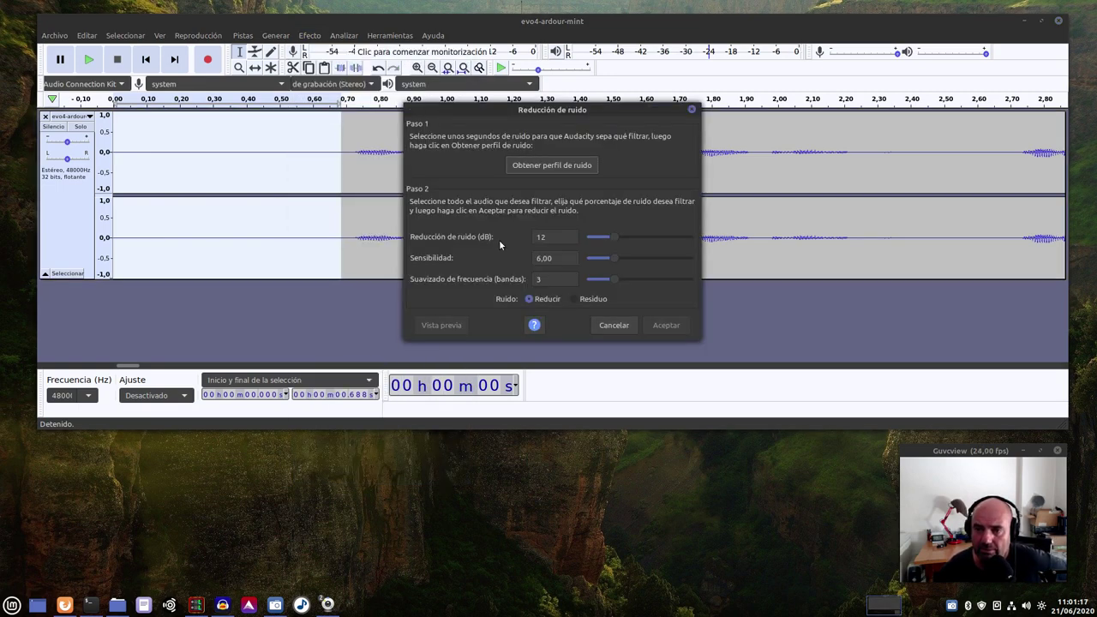
click(551, 166)
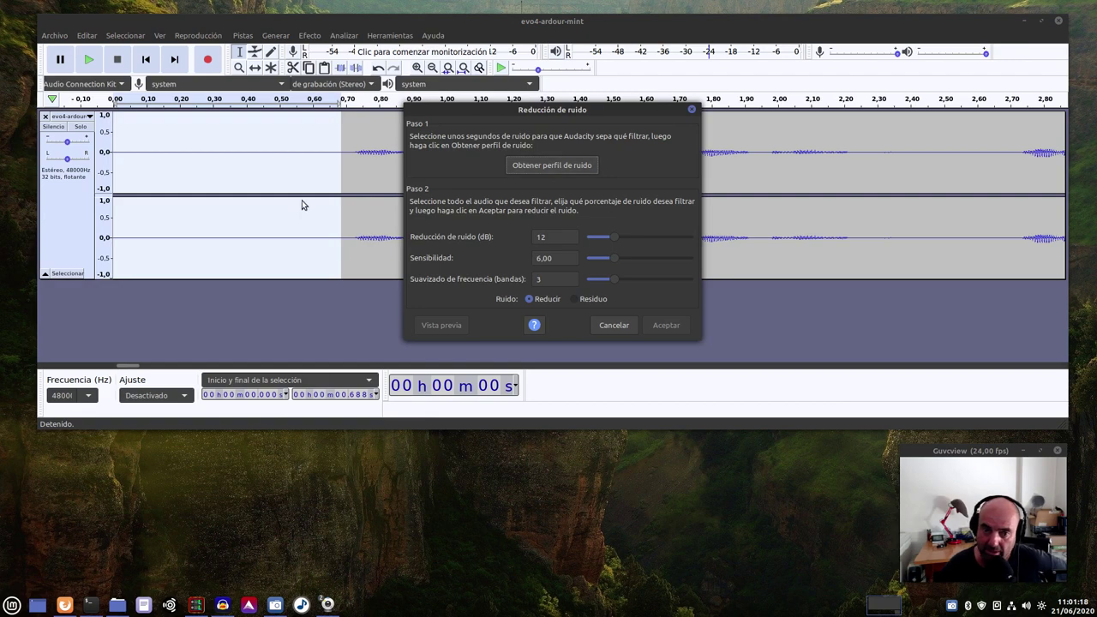
click(543, 166)
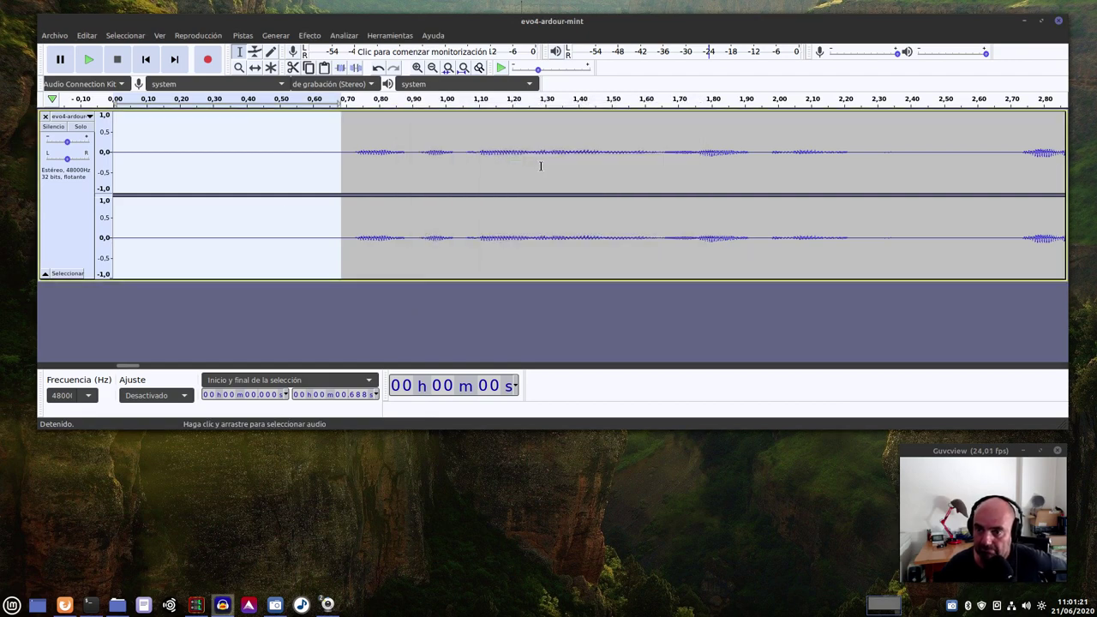
Select the entire evo4-ardour-mint track, from its start to its end
click(80, 236)
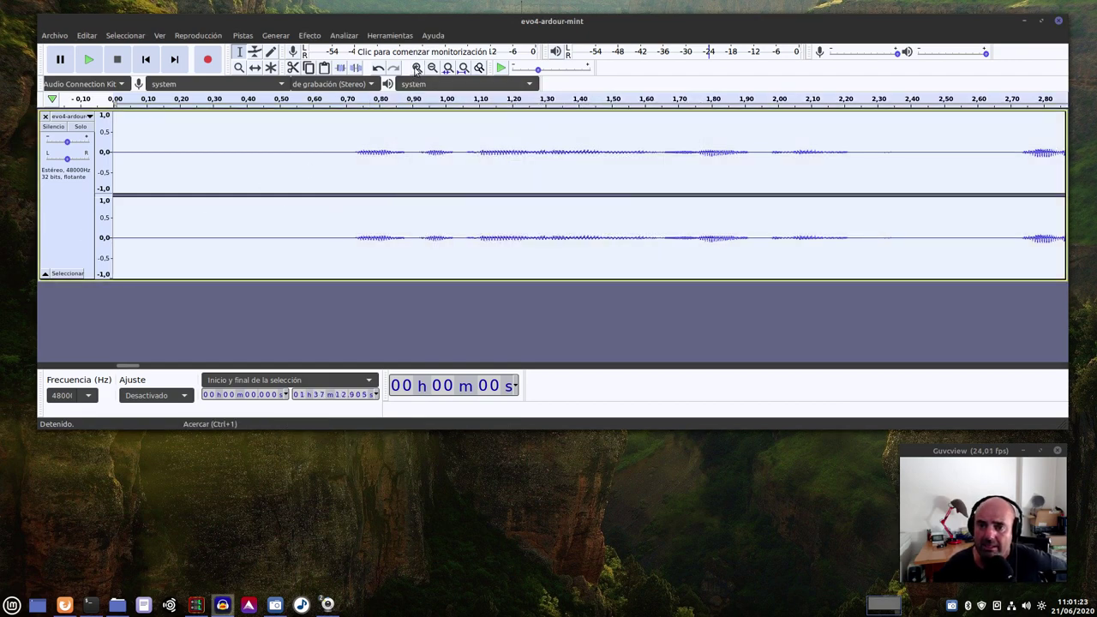
click(433, 69)
click(433, 68)
click(433, 69)
click(433, 68)
click(433, 69)
click(433, 69)
click(433, 69)
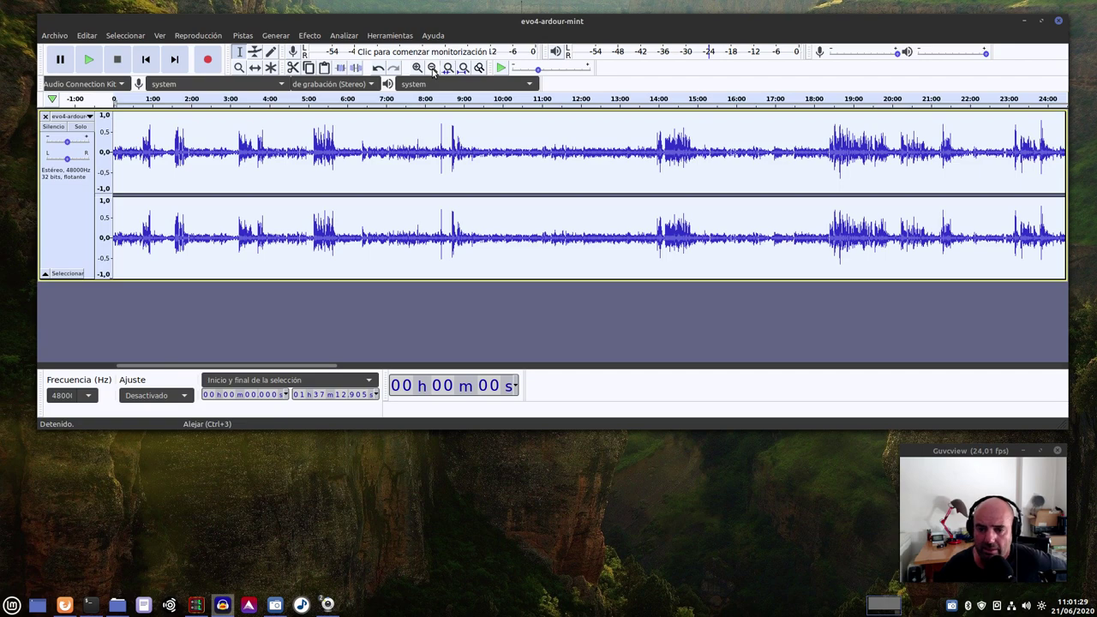
click(433, 69)
drag(257, 367, 95, 307)
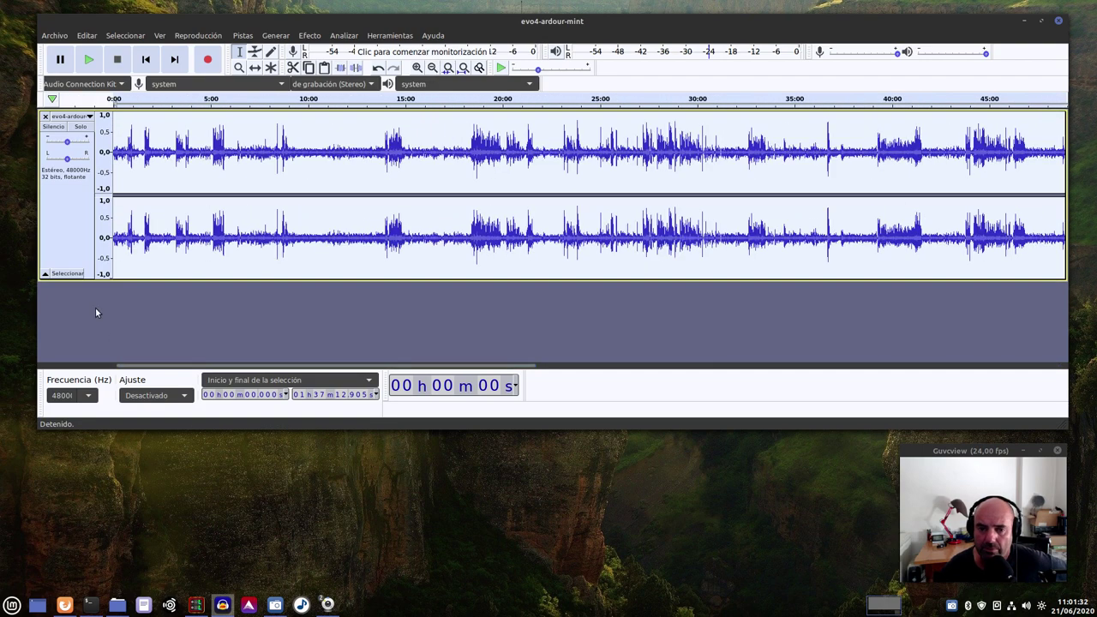
click(214, 315)
click(81, 206)
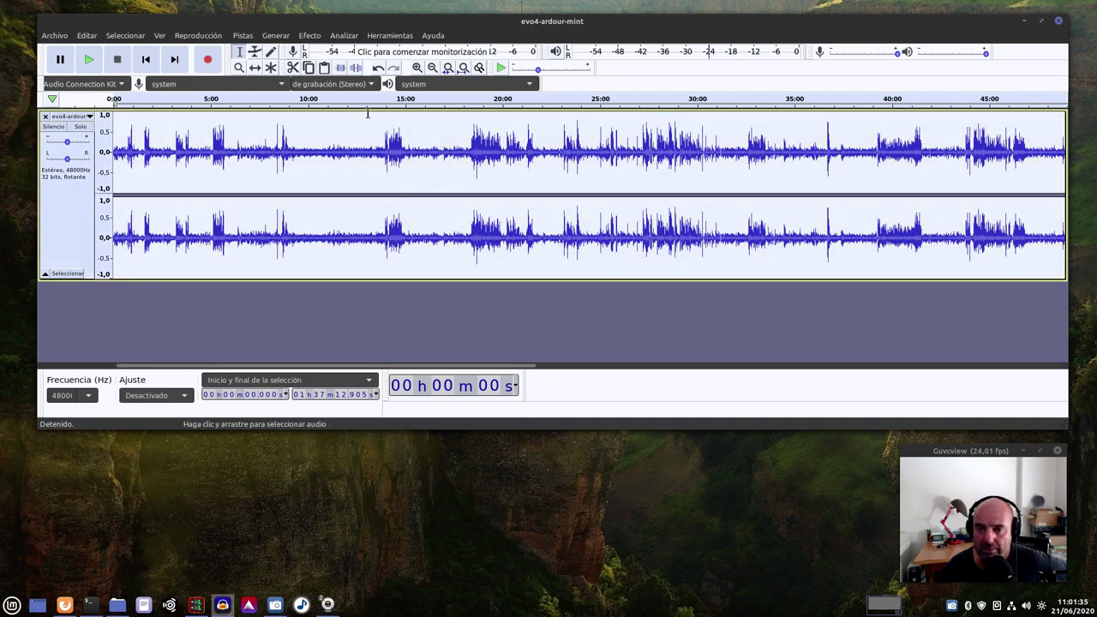
Apply Noise Reduction to the whole track with 12 dB reduction, sensitivity 6.00 and 3 frequency smoothing bands
click(309, 35)
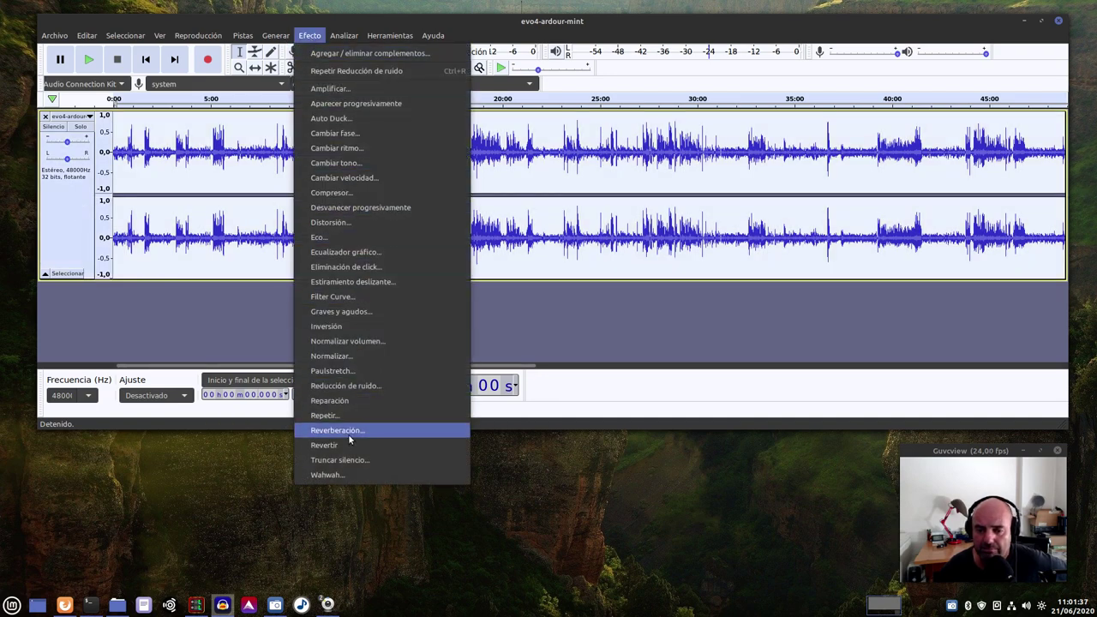
click(350, 388)
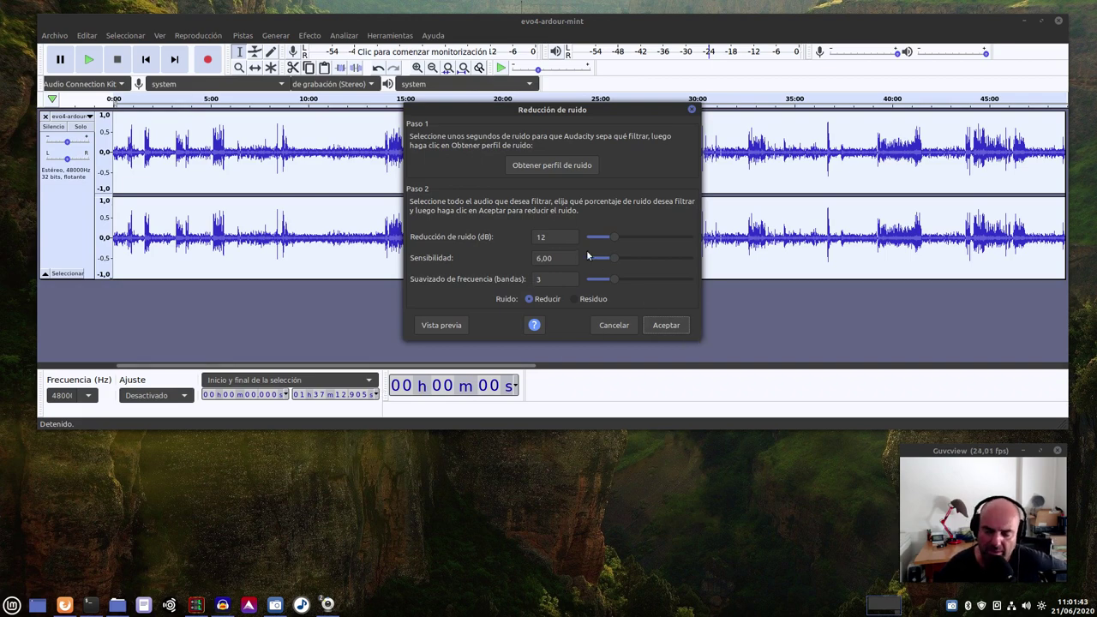
click(666, 325)
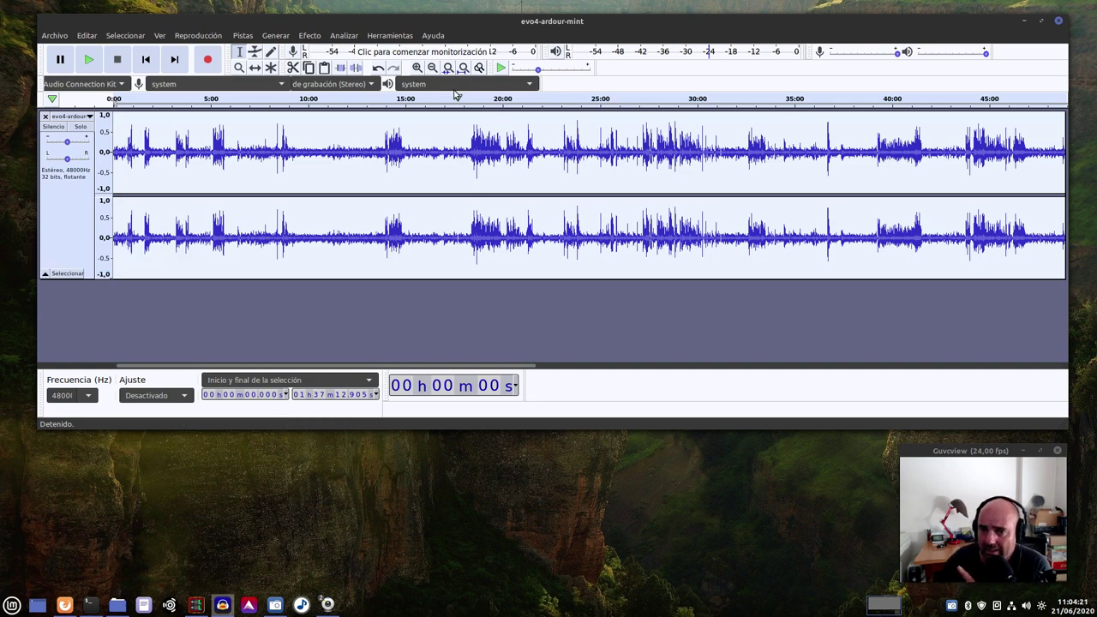
Check the installed Audacity version in the program's About information and close it
click(434, 36)
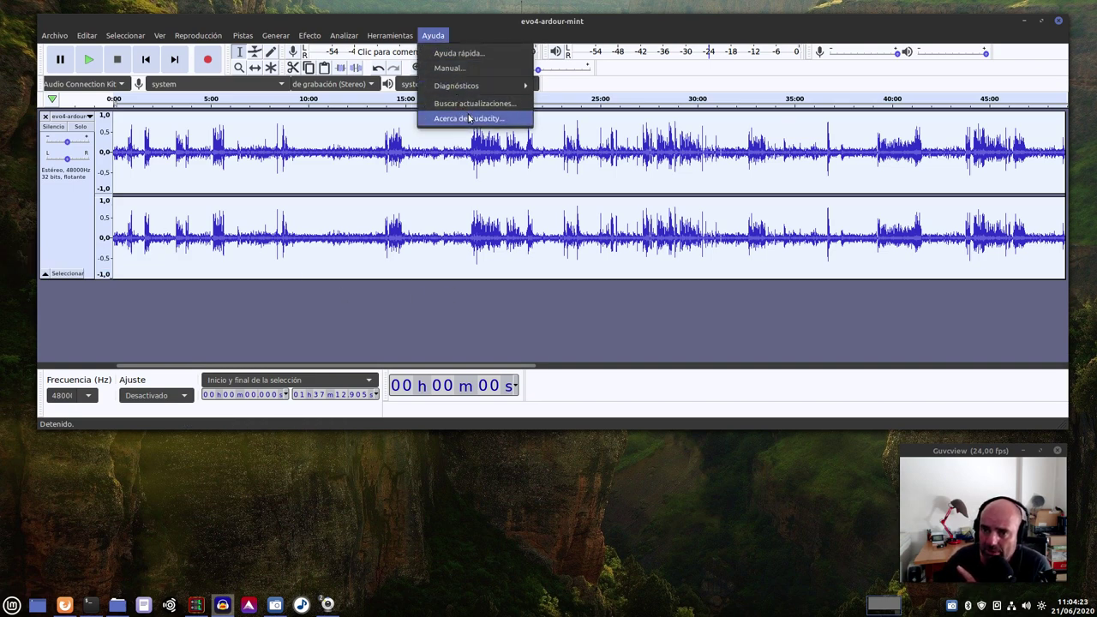
click(468, 120)
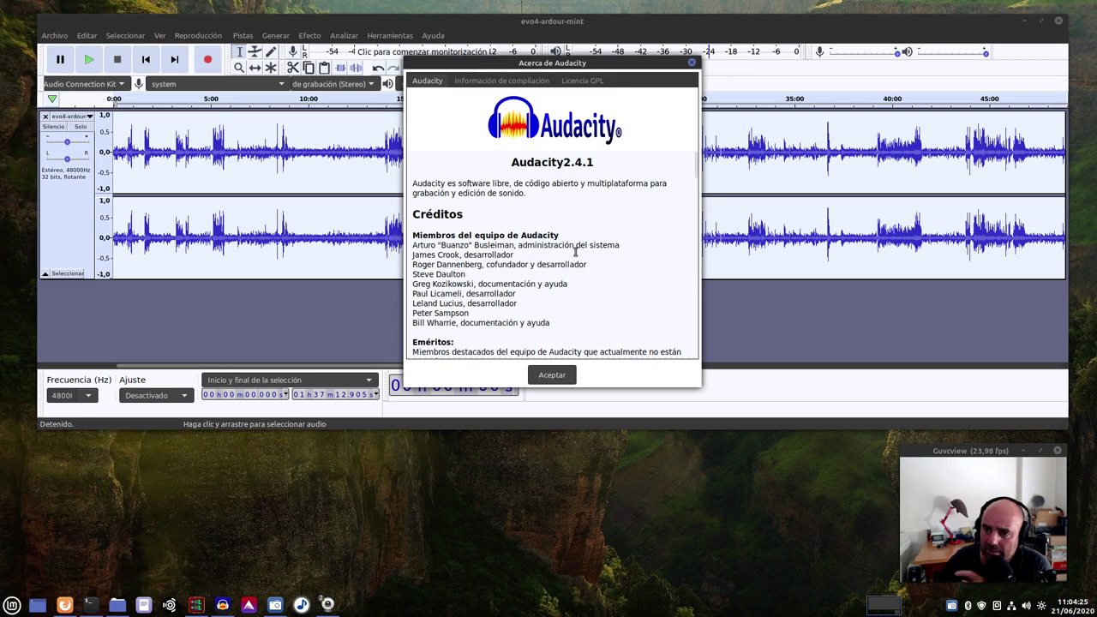
click(550, 375)
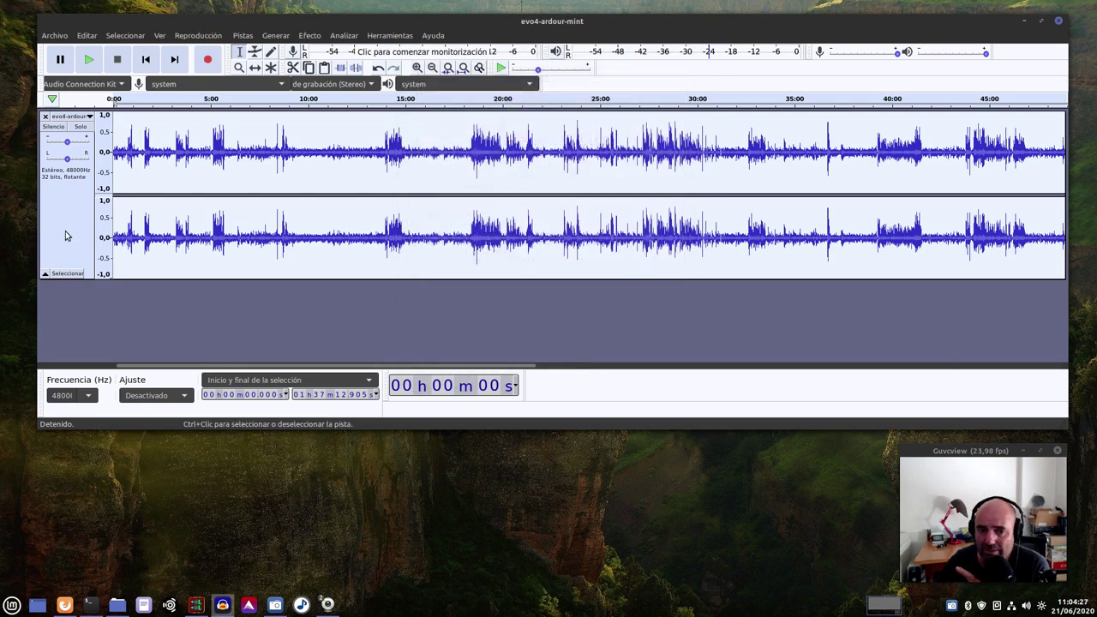
drag(135, 367, 99, 375)
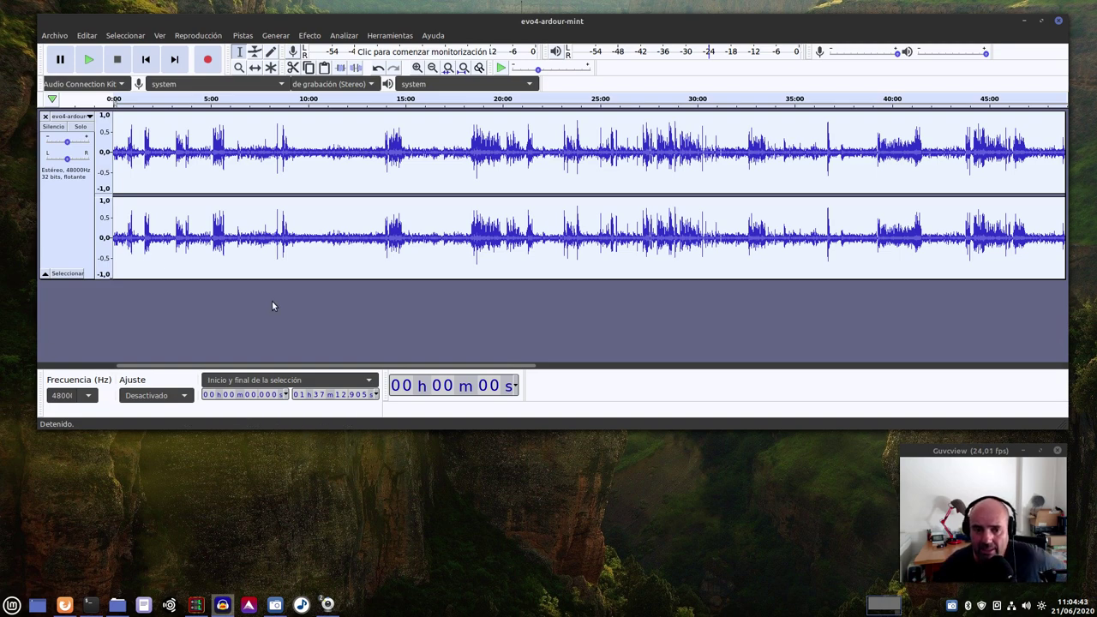
Normalize the perceived loudness of the entire evo4-ardour-mint track to -16 LUFS with Loudness Normalization
click(182, 318)
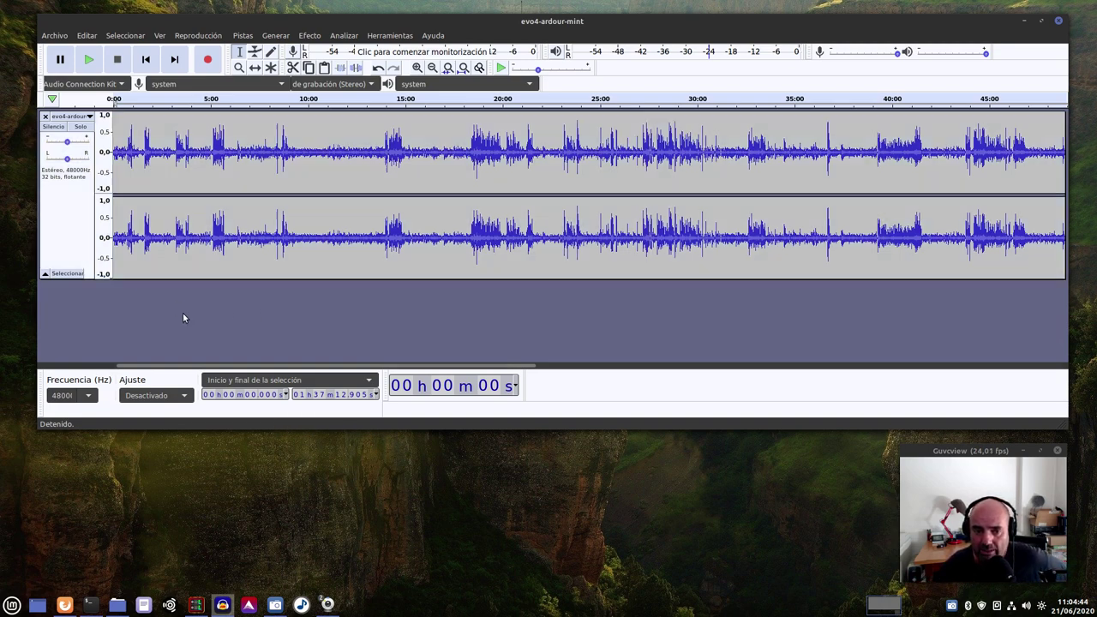
click(86, 240)
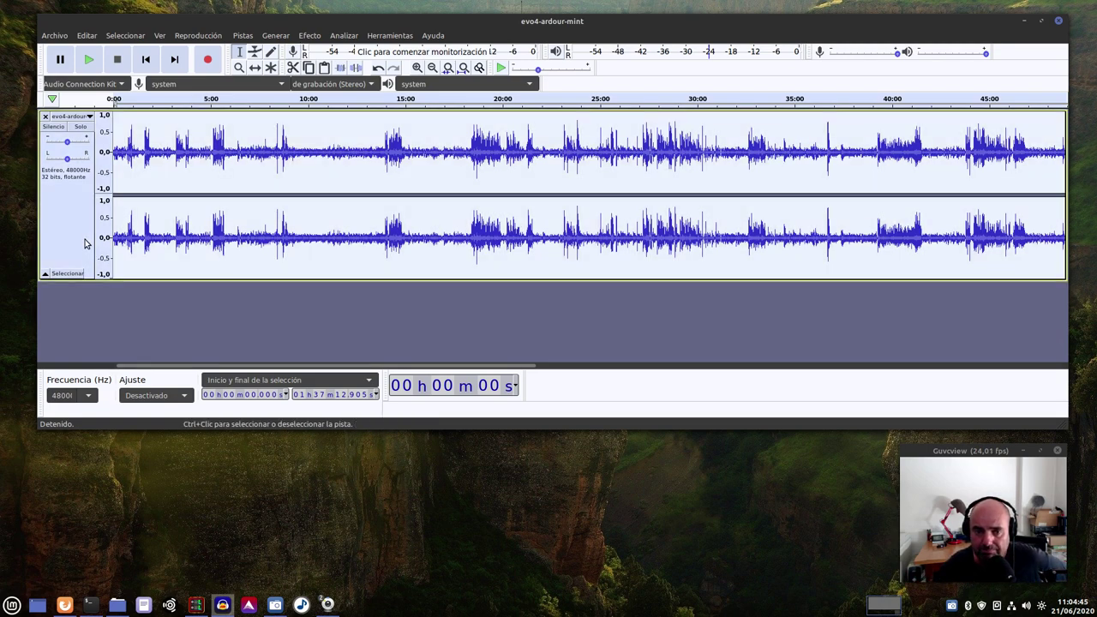
click(310, 35)
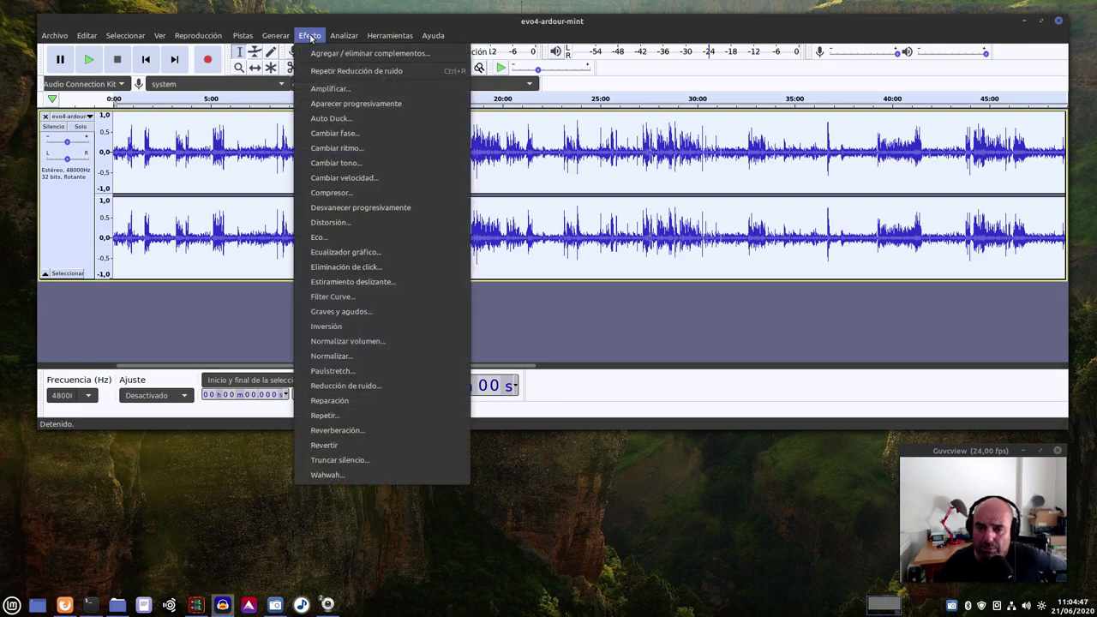
click(358, 345)
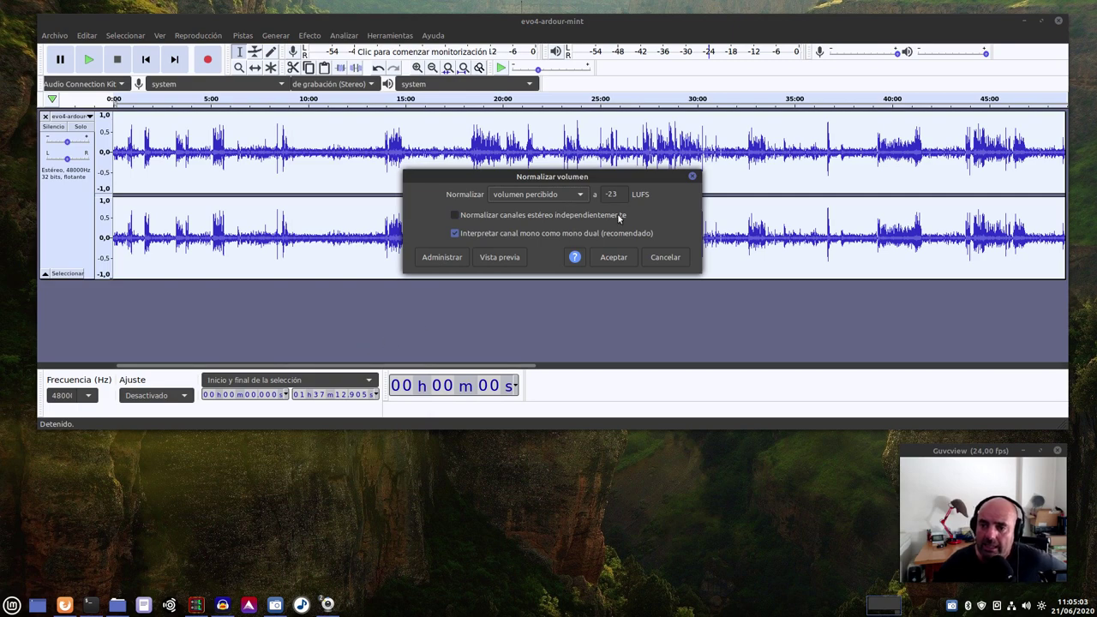
drag(613, 177, 607, 242)
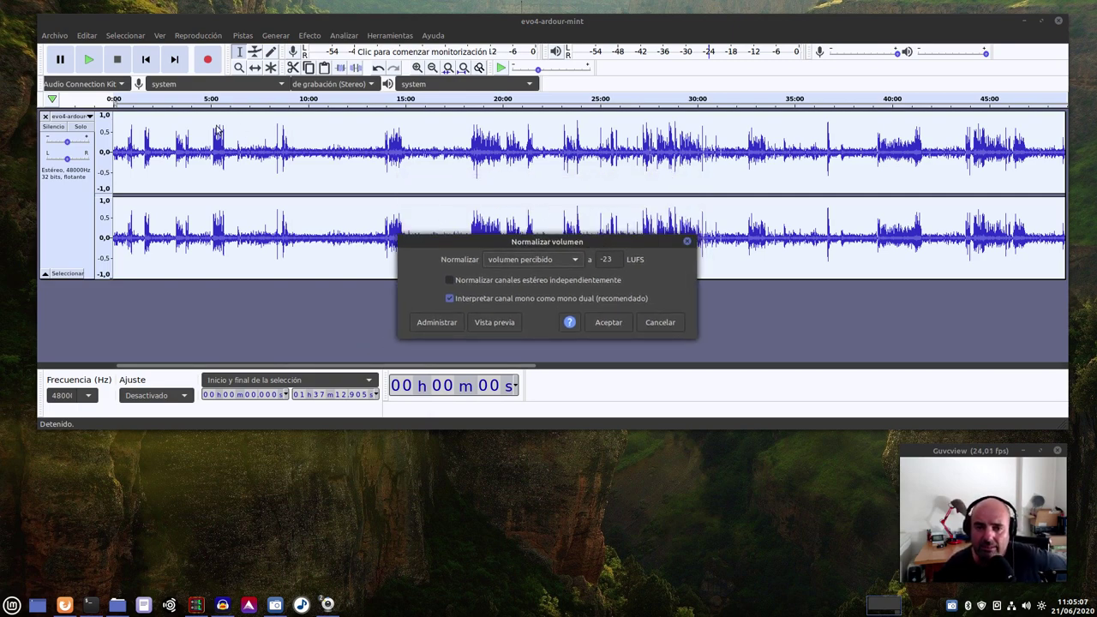
click(617, 258)
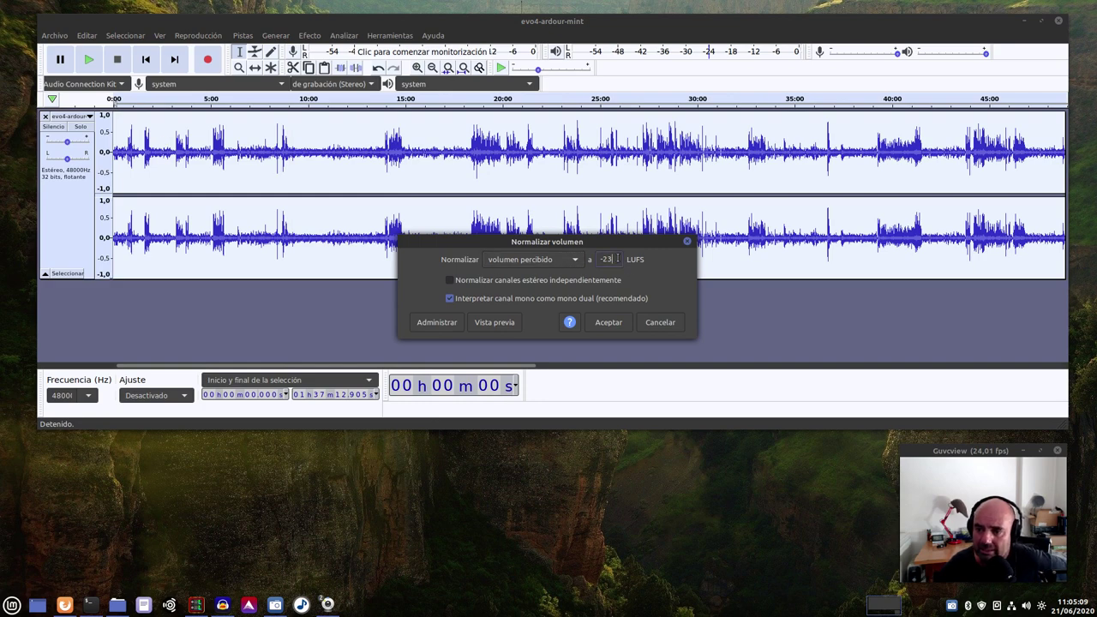
key(BackSpace)
key(BackSpace)
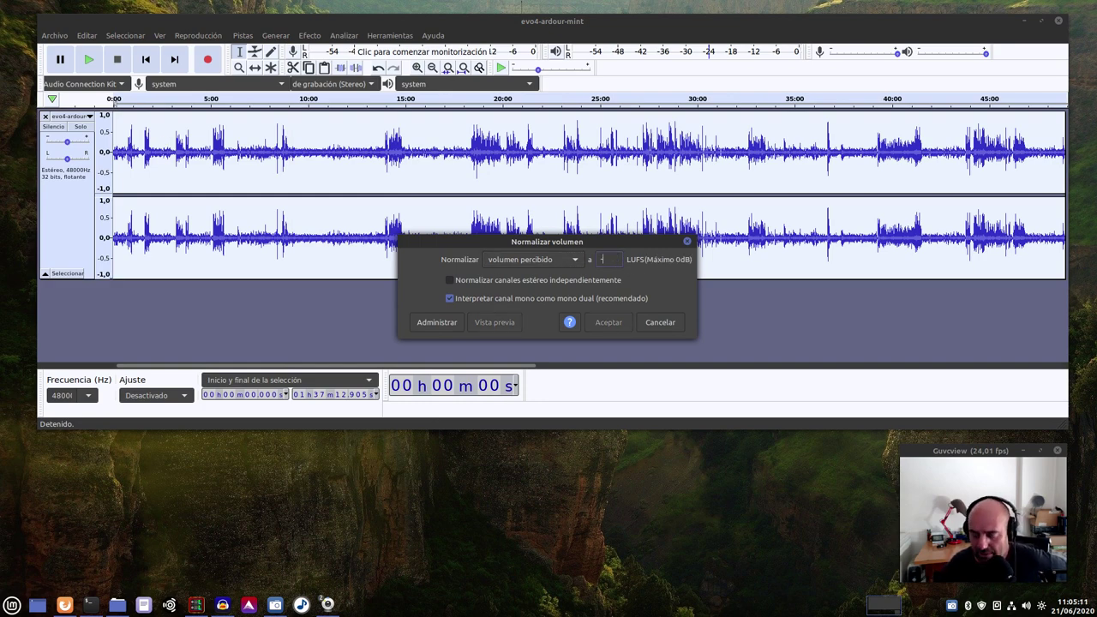
text(16)
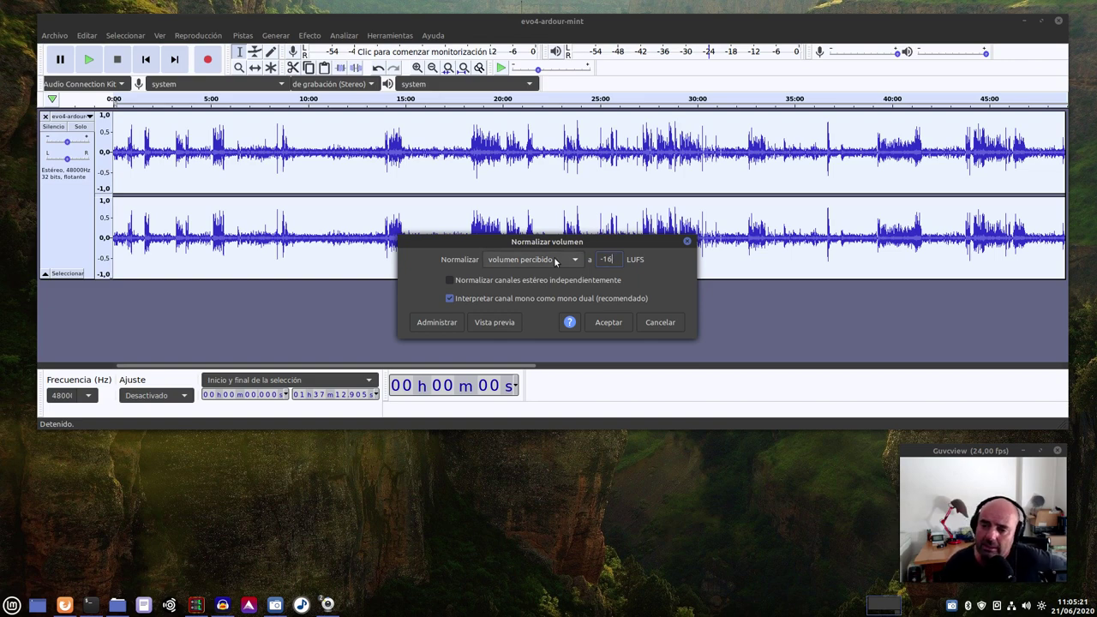
drag(557, 244, 534, 485)
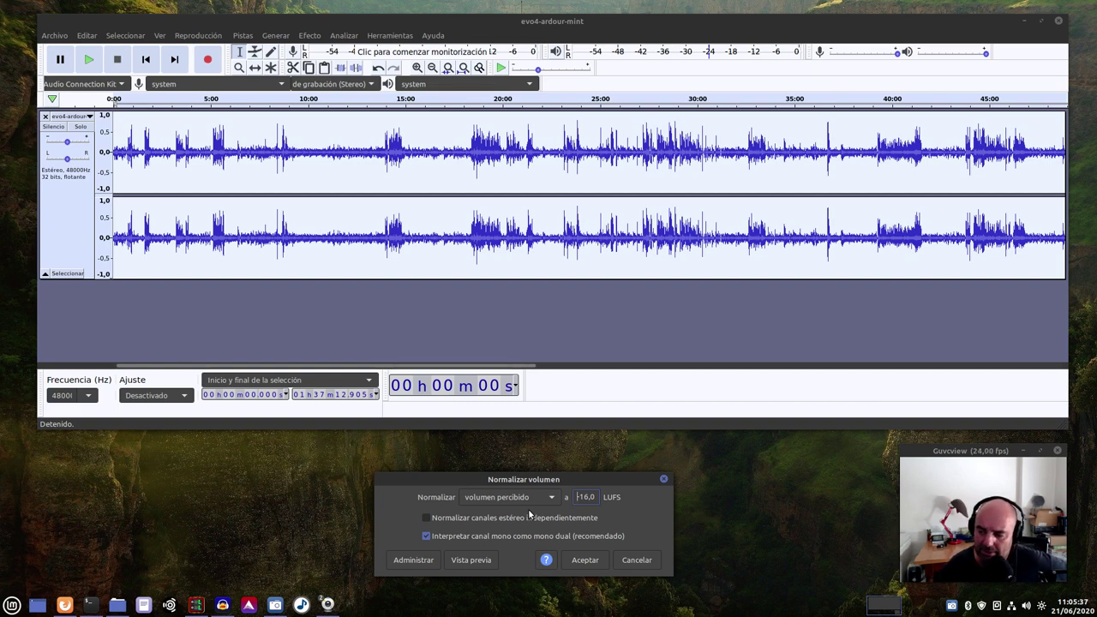
drag(540, 478, 524, 410)
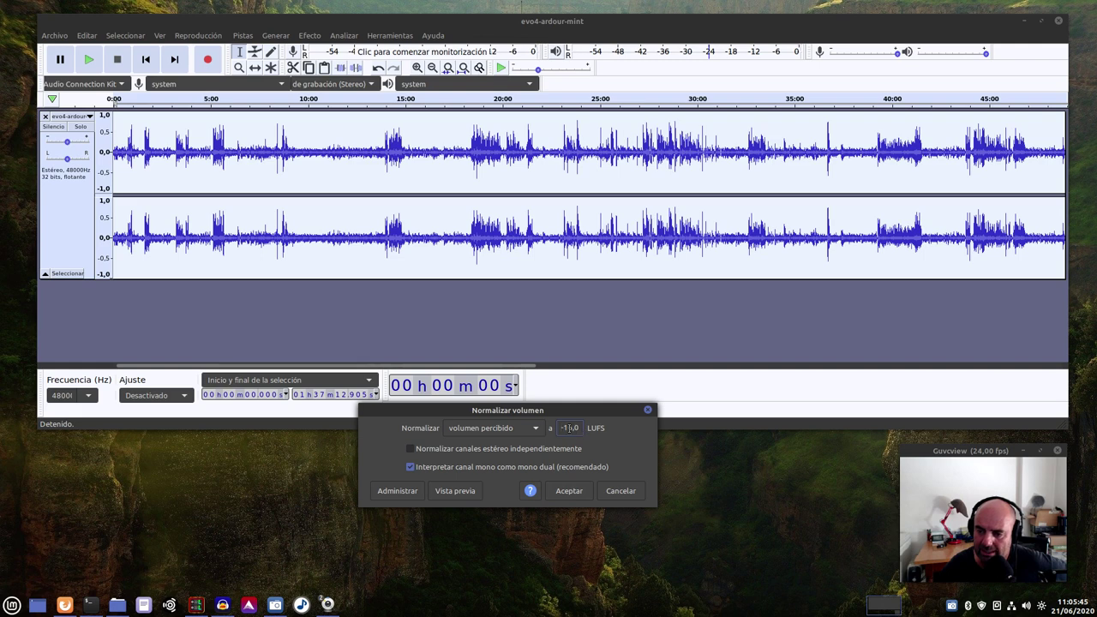
click(568, 491)
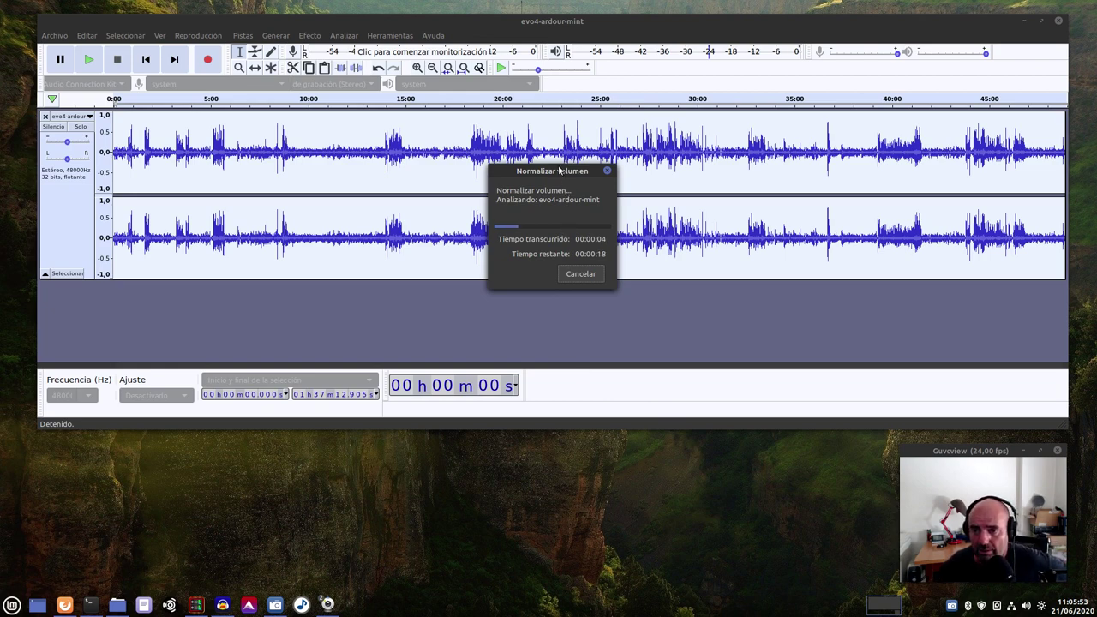
drag(557, 172, 588, 463)
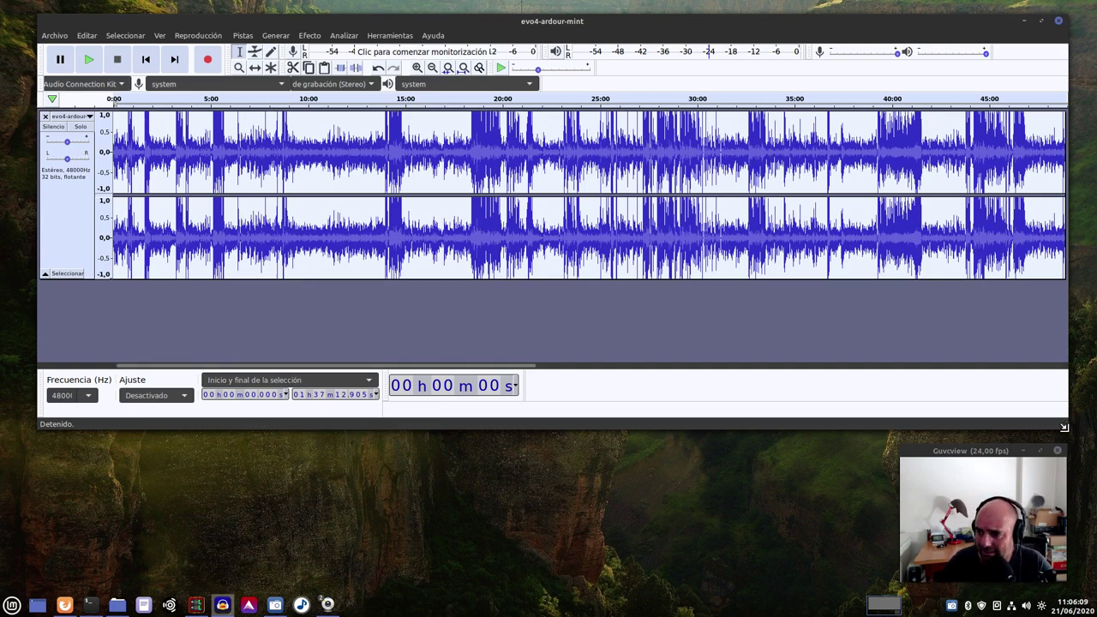
Listen to short passages of the normalized track near 22:30, near 18:25 and from the beginning
mouse_move(1065, 427)
mouse_down()
mouse_move(1075, 459)
mouse_move(1077, 424)
mouse_up()
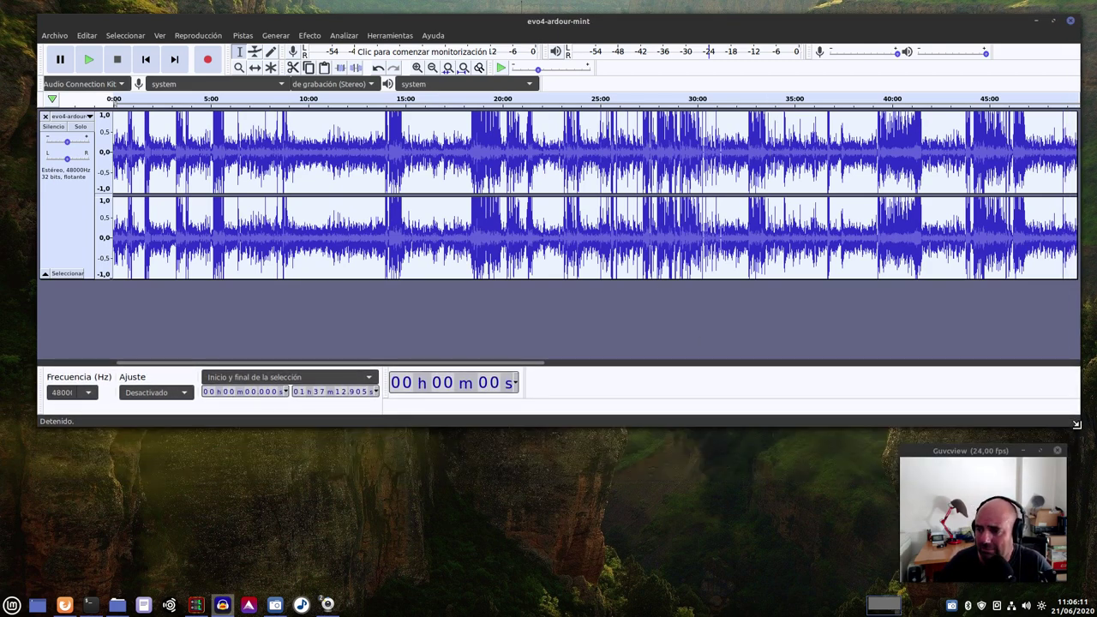
click(552, 101)
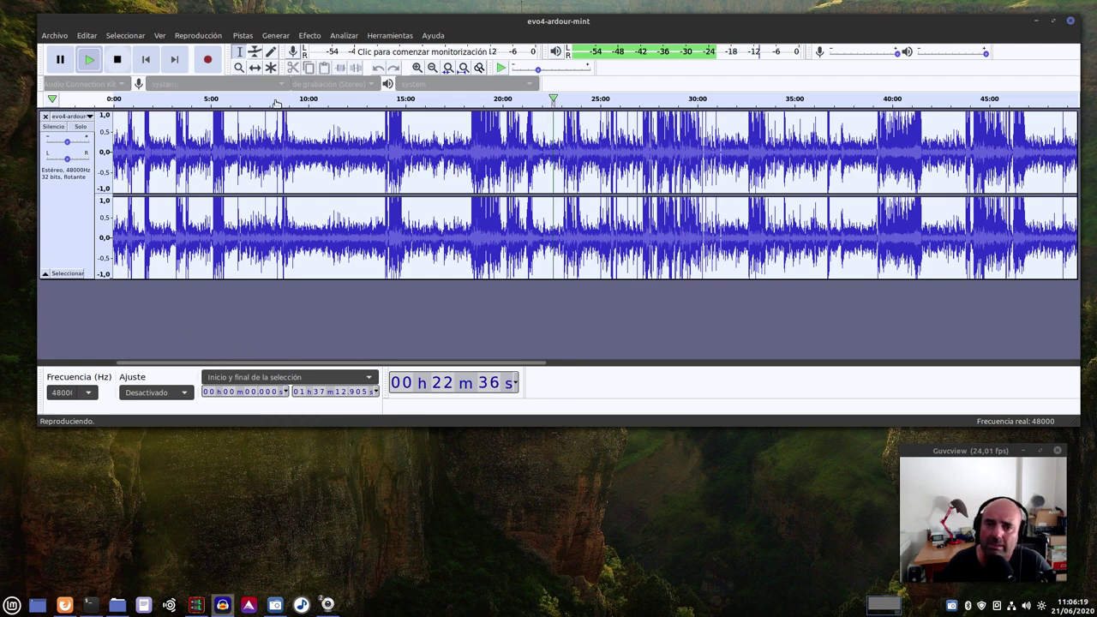
key(space)
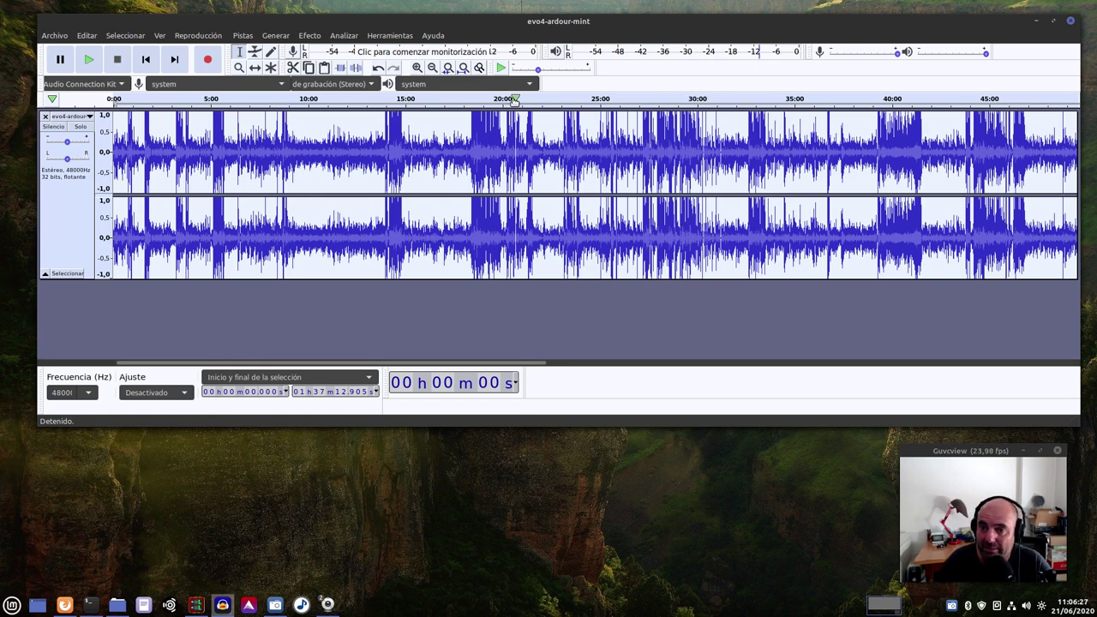
click(472, 99)
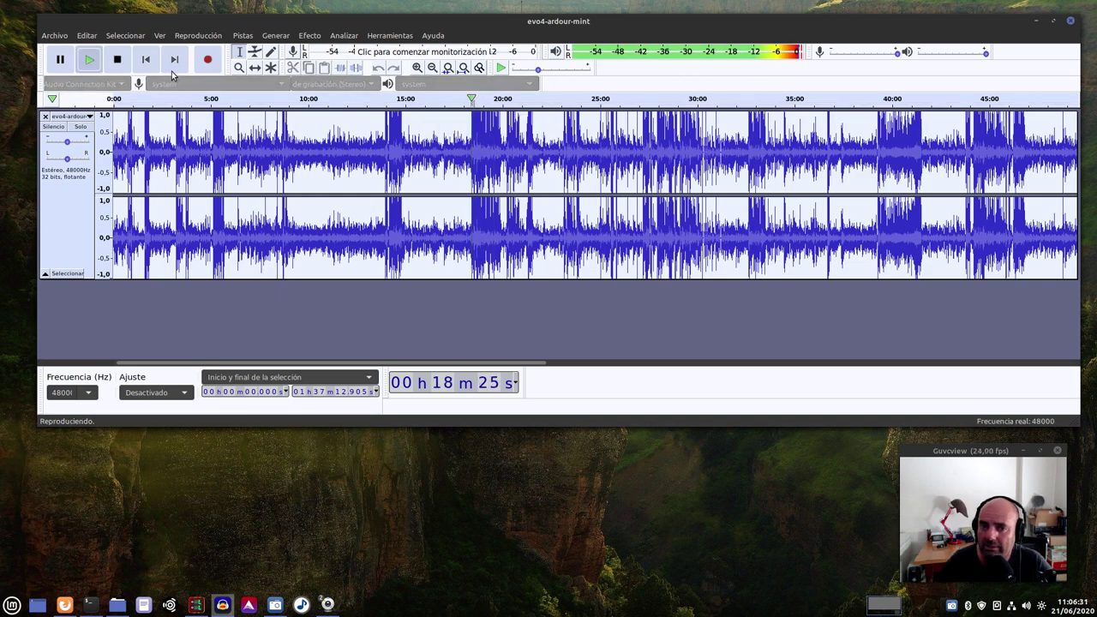
key(space)
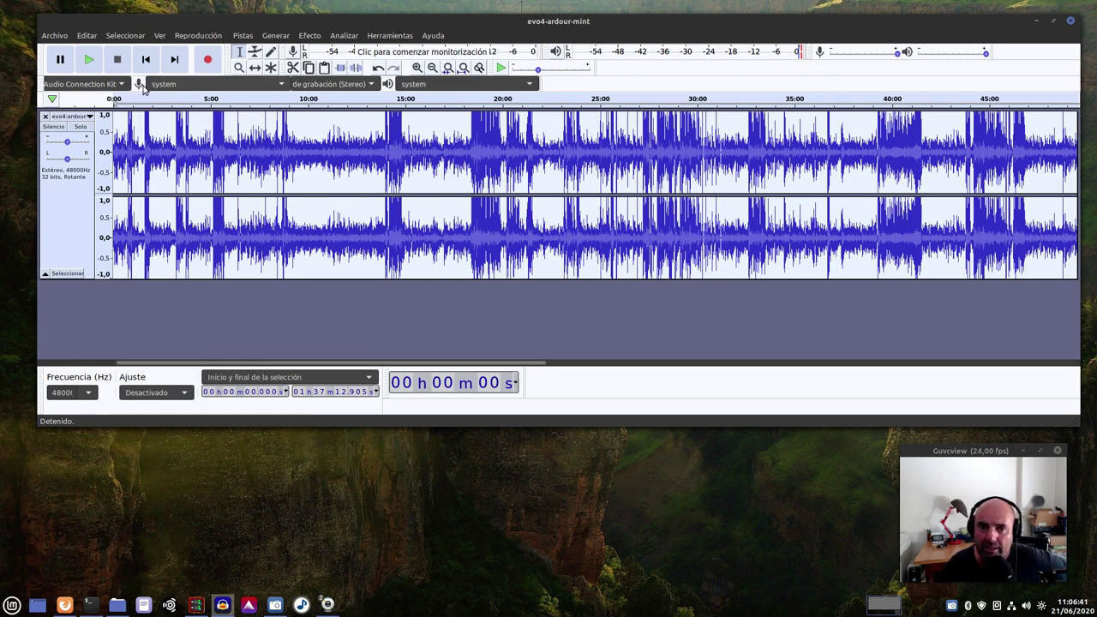
click(90, 60)
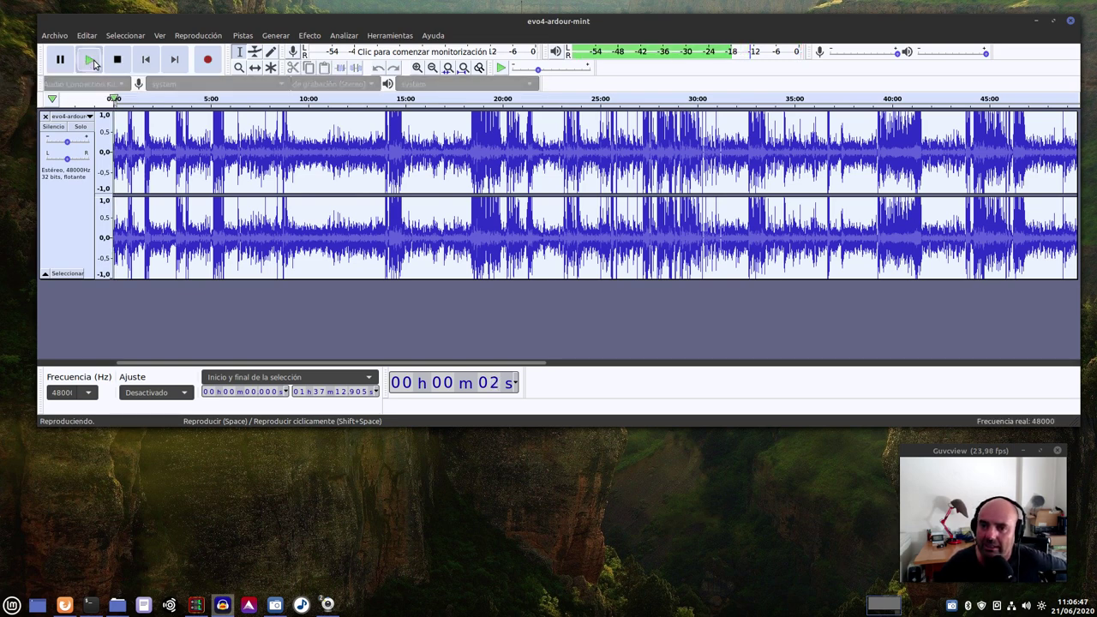
click(93, 61)
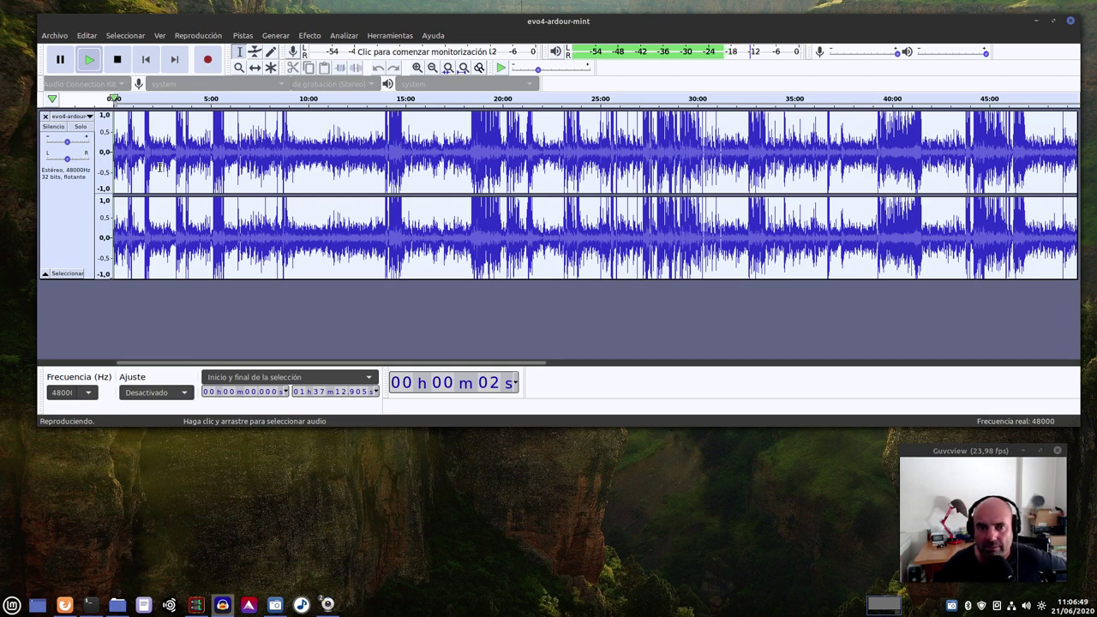
key(space)
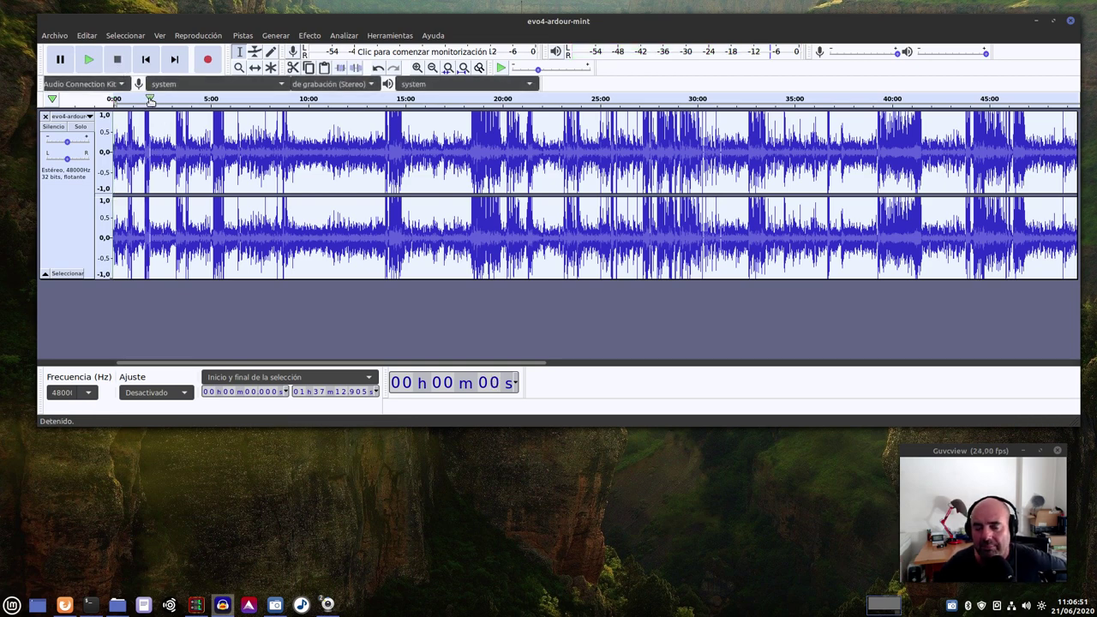
Export the audio to the home folder as evo4-ardour-mint.wav with Signed 24-bit PCM encoding and the artist tag audio-evo
click(57, 39)
mouse_move(78, 136)
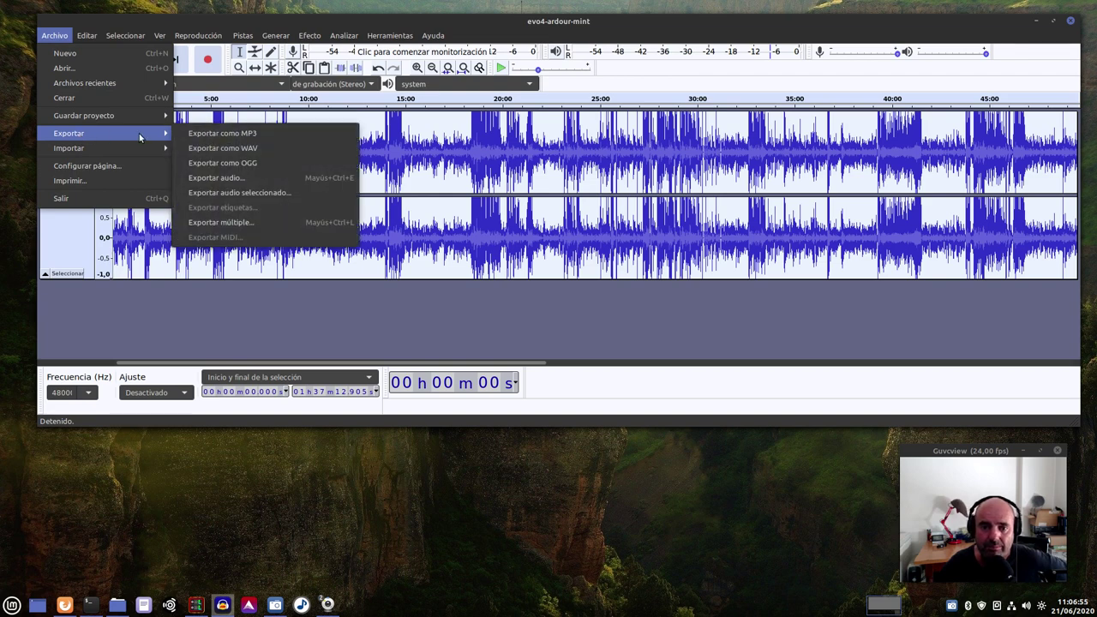
click(222, 148)
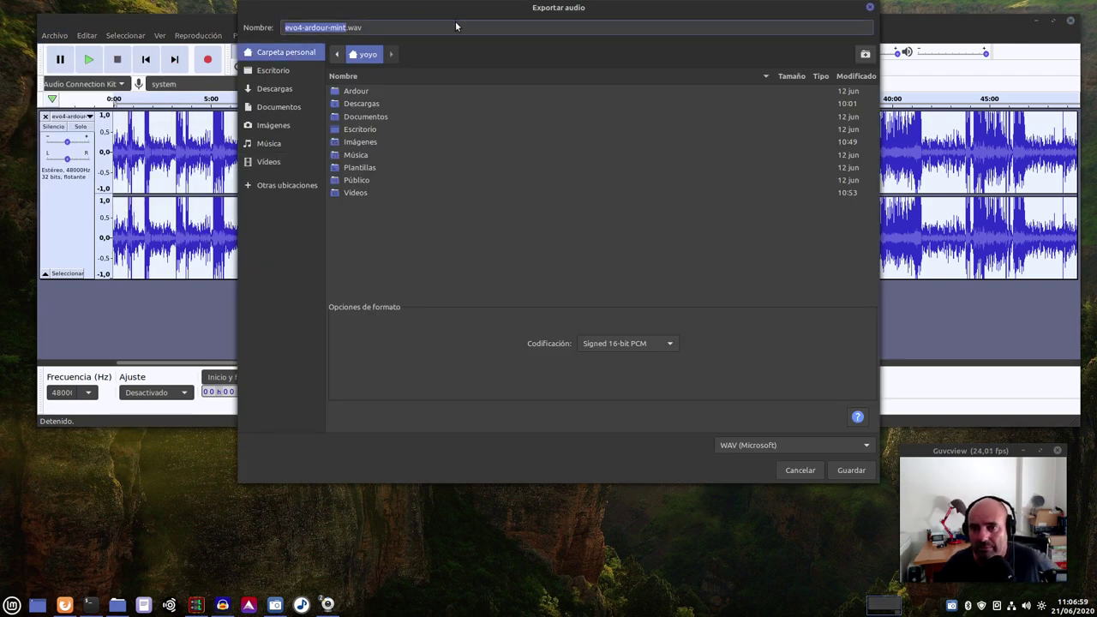
drag(564, 8, 572, 76)
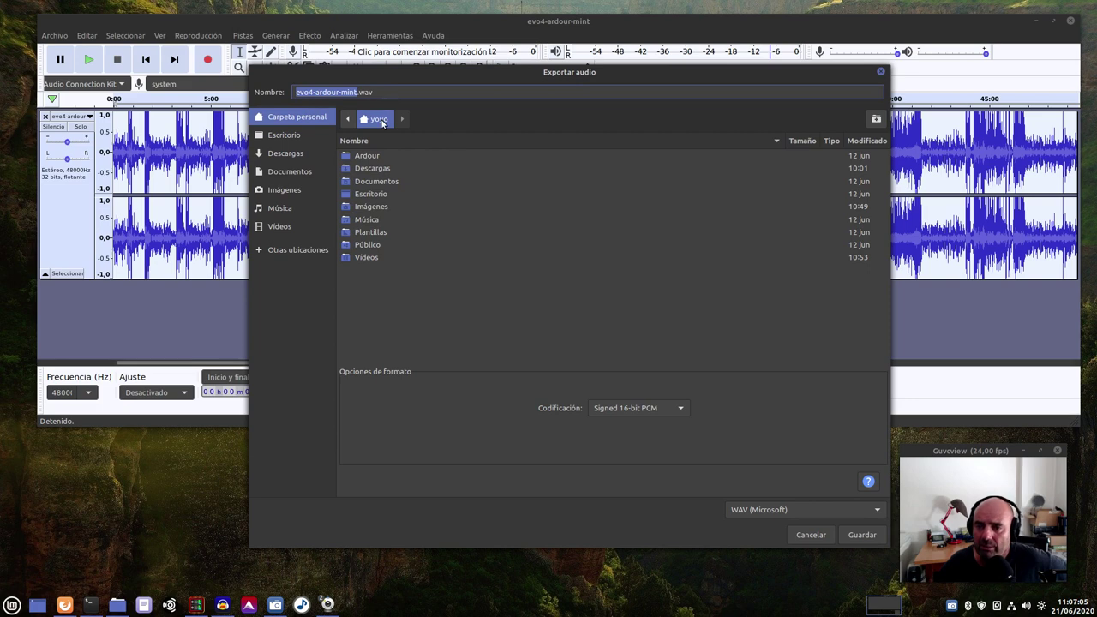
click(642, 418)
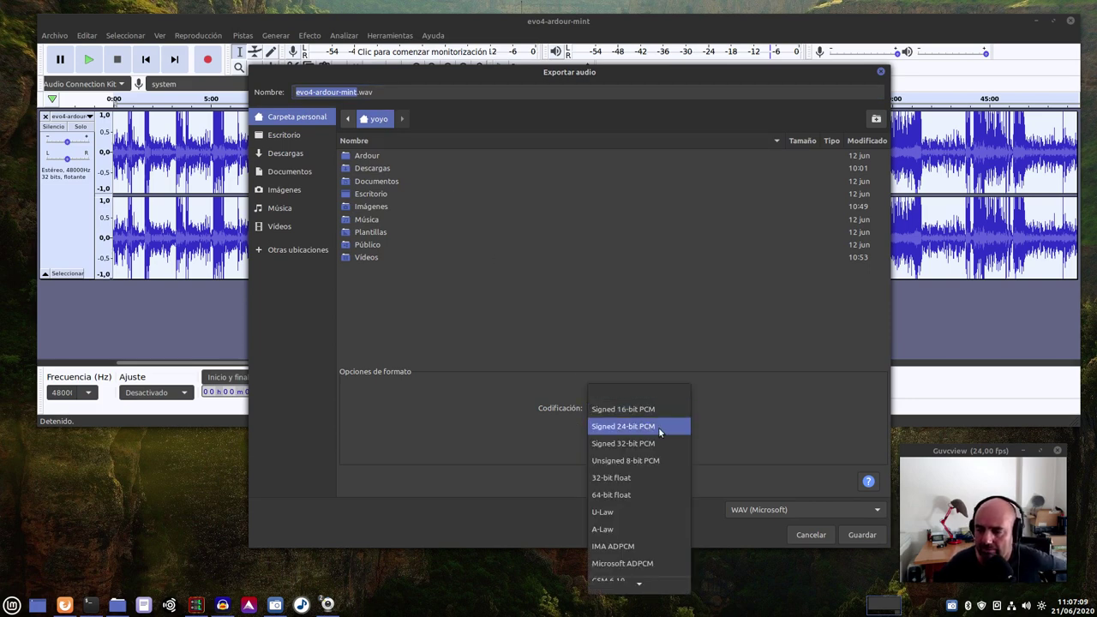
click(658, 427)
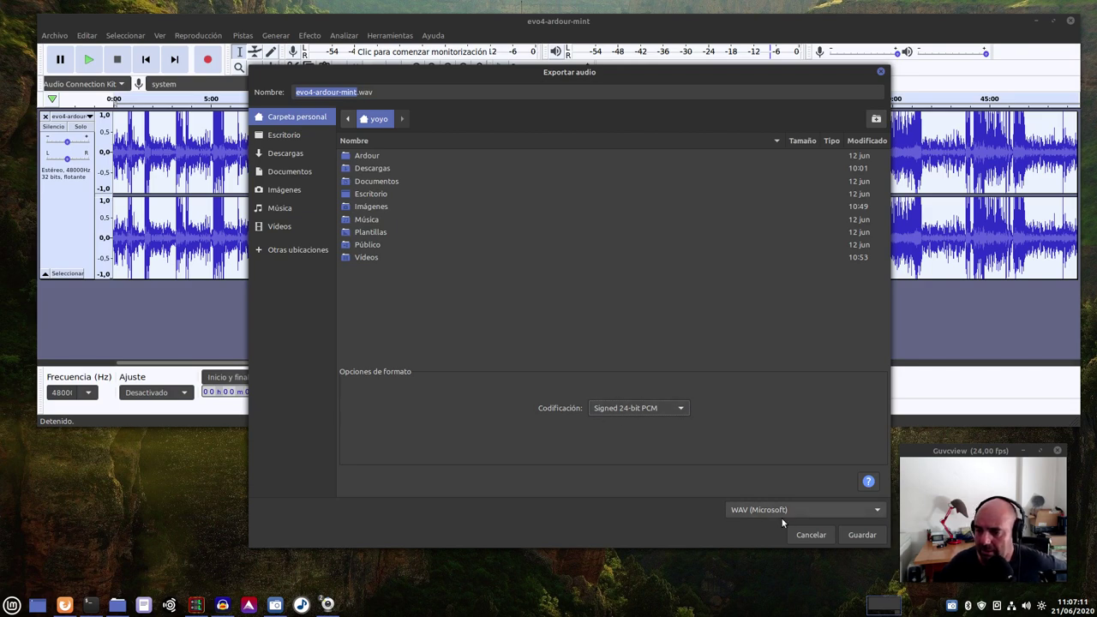
click(860, 535)
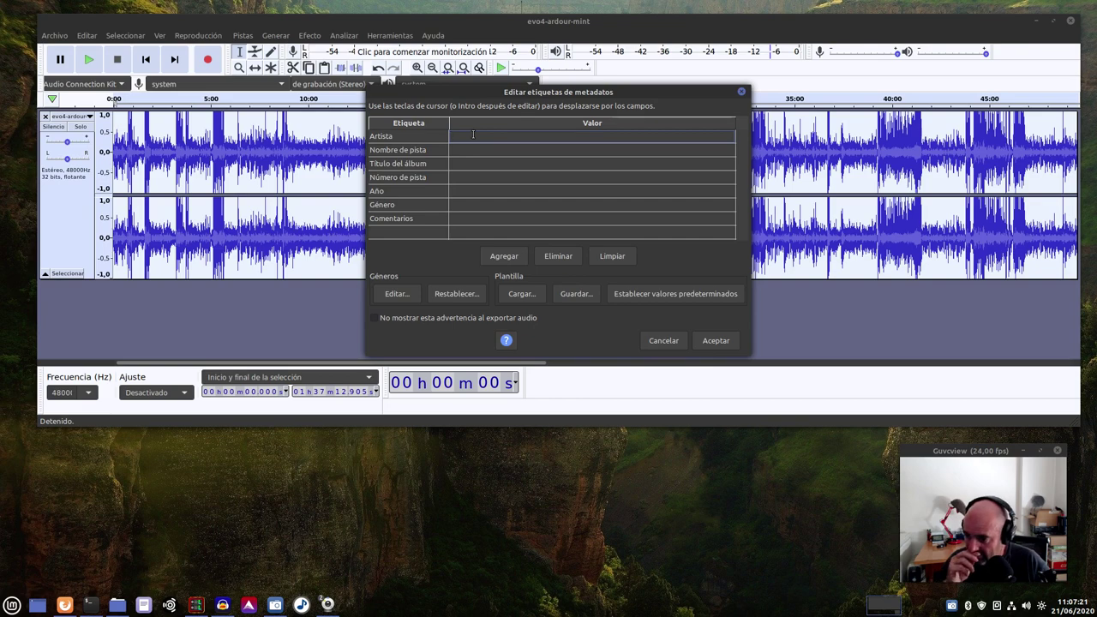
text(audio-evo)
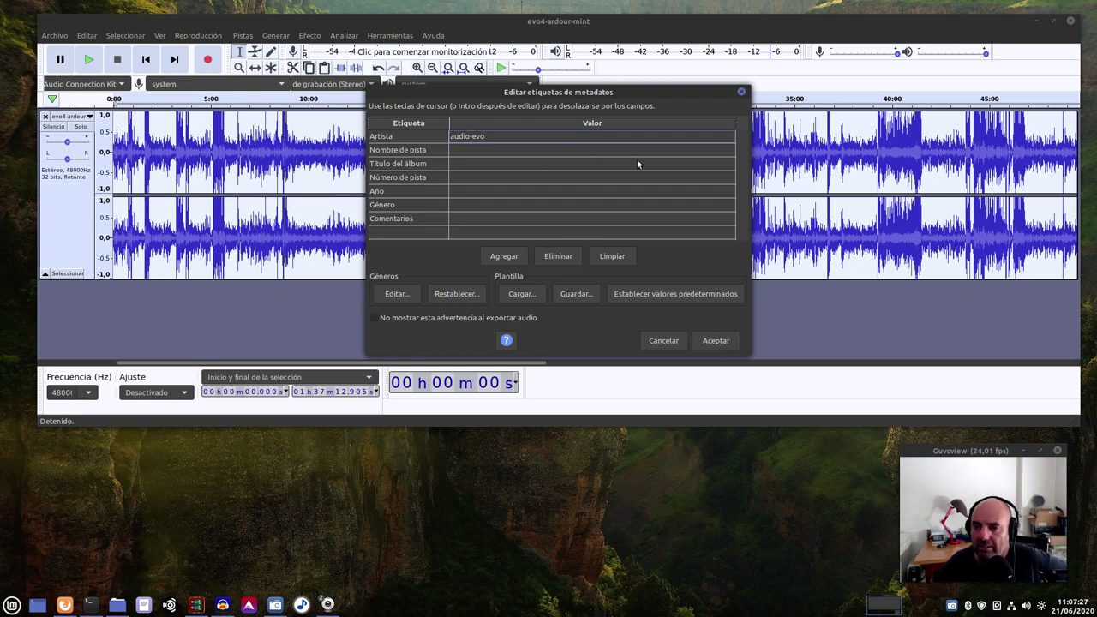
click(714, 341)
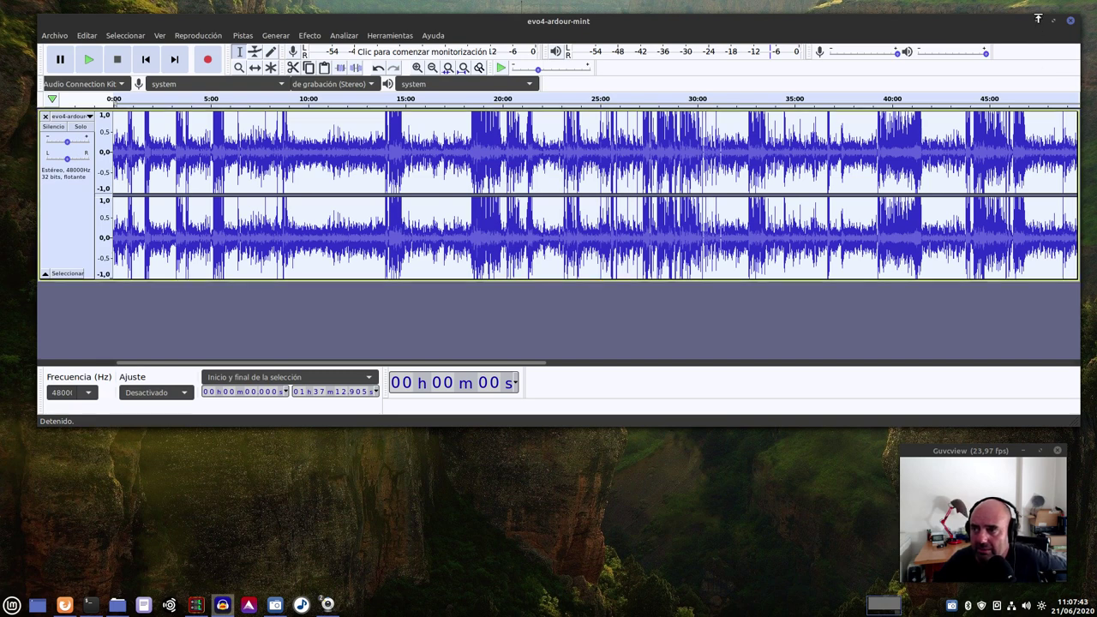
Switch to the file manager and view the properties of the exported evo4-ardour-mint.wav in the home folder
click(1037, 21)
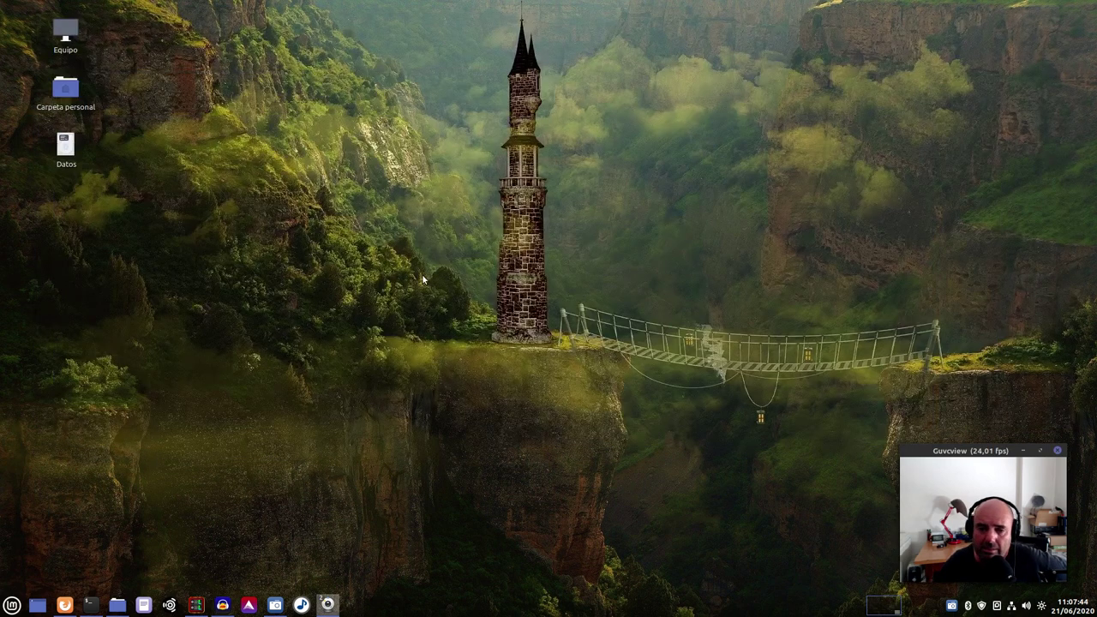
click(118, 606)
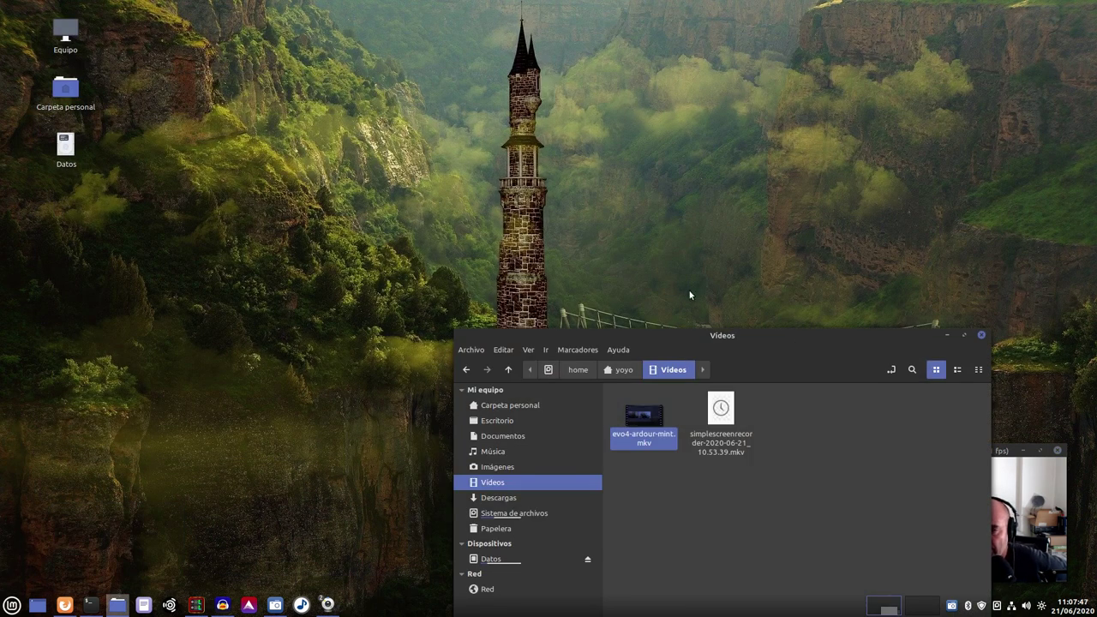
drag(734, 336, 500, 133)
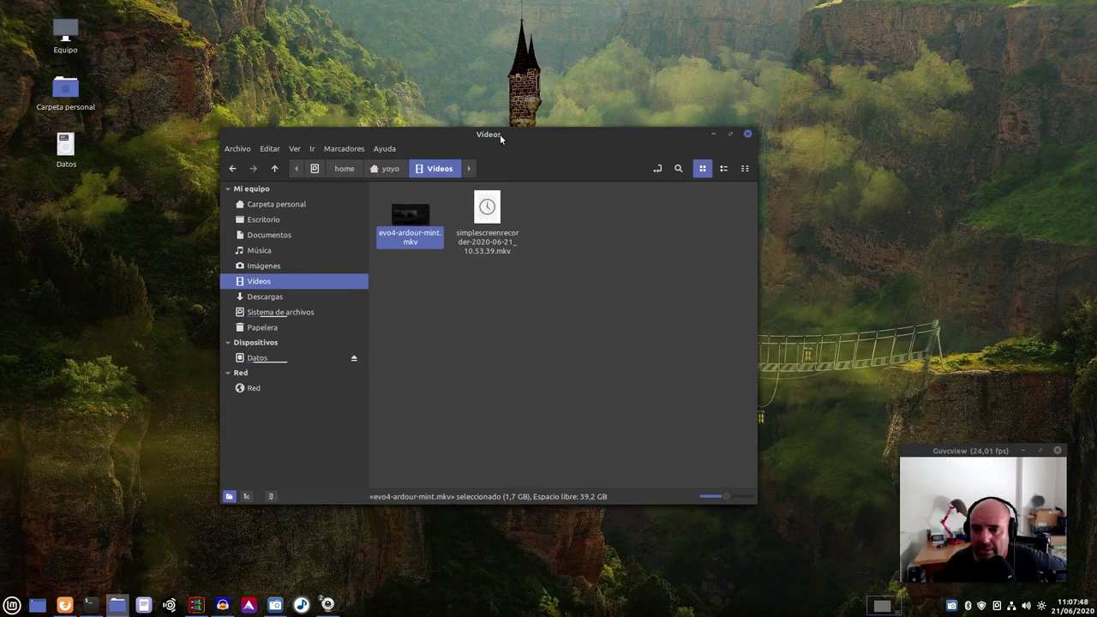
click(249, 204)
click(659, 340)
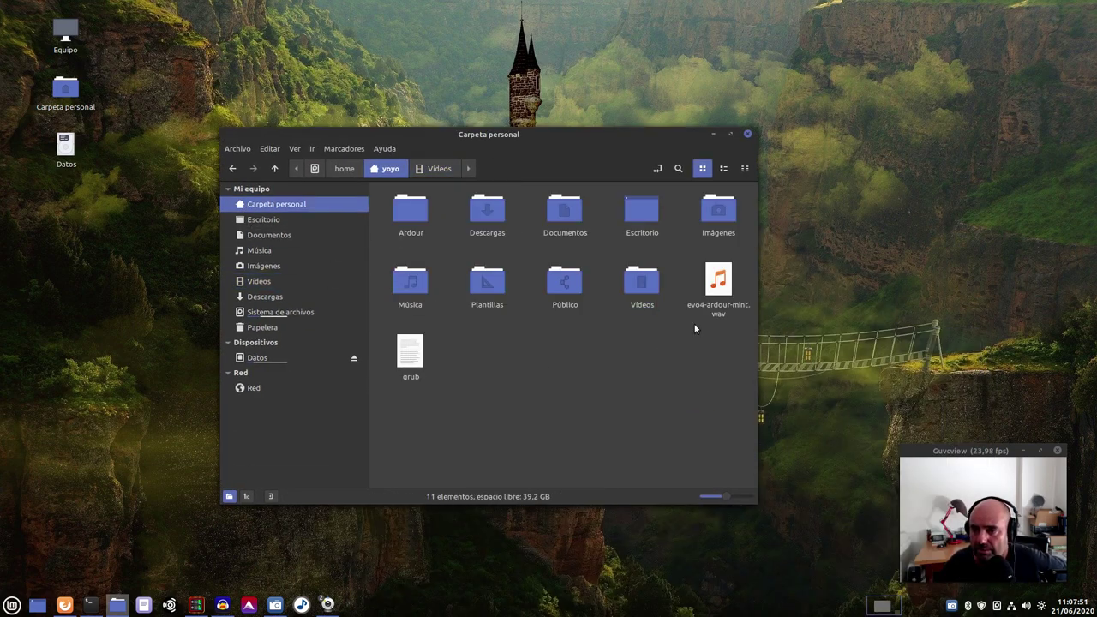
click(708, 297)
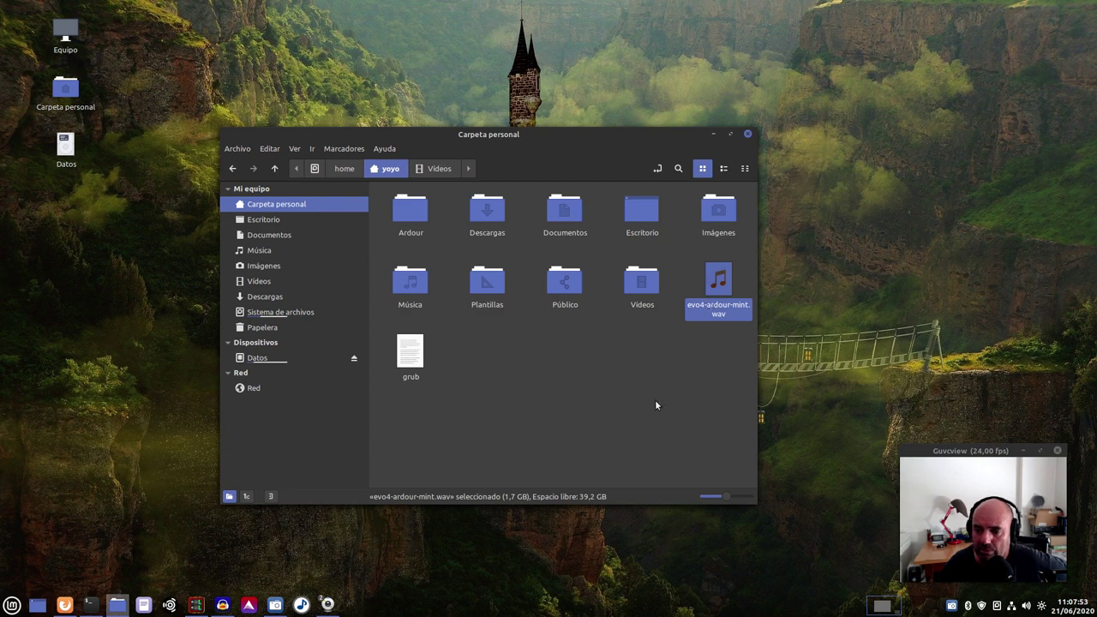
right_click(718, 286)
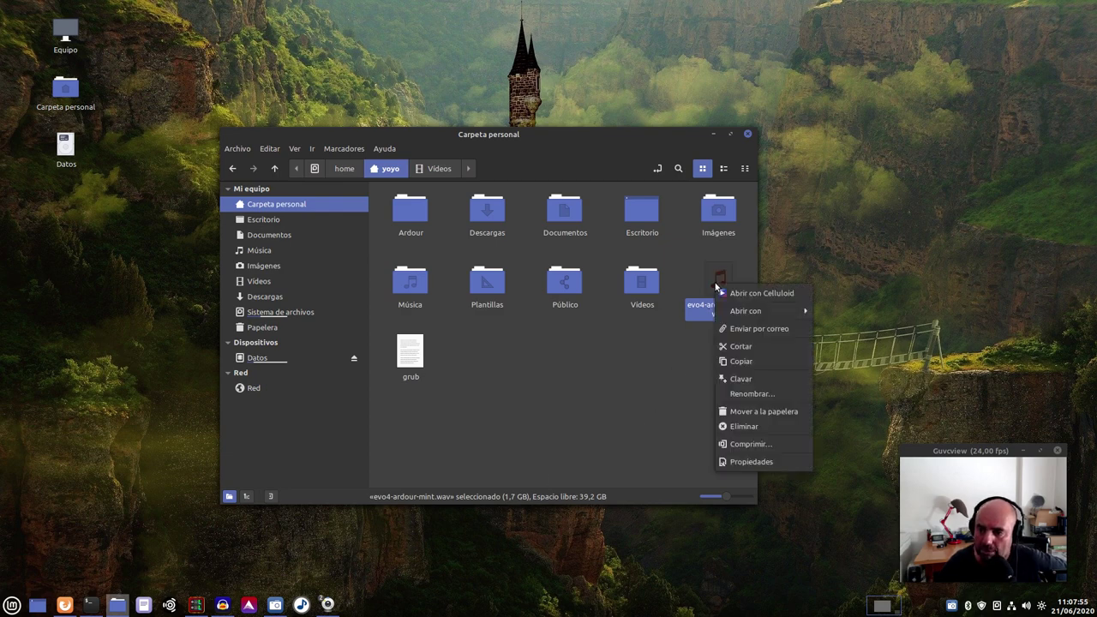
click(747, 463)
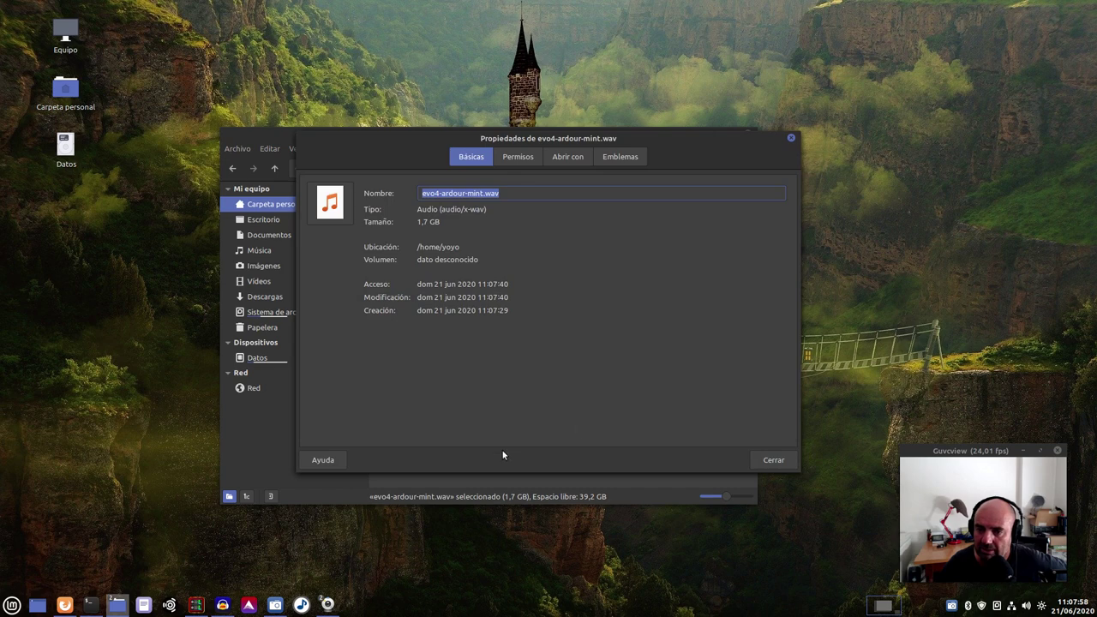
Close the file properties, open evo4-ardour-mint.wav with Celluloid, listen to passages further into the recording, and close the player
click(793, 138)
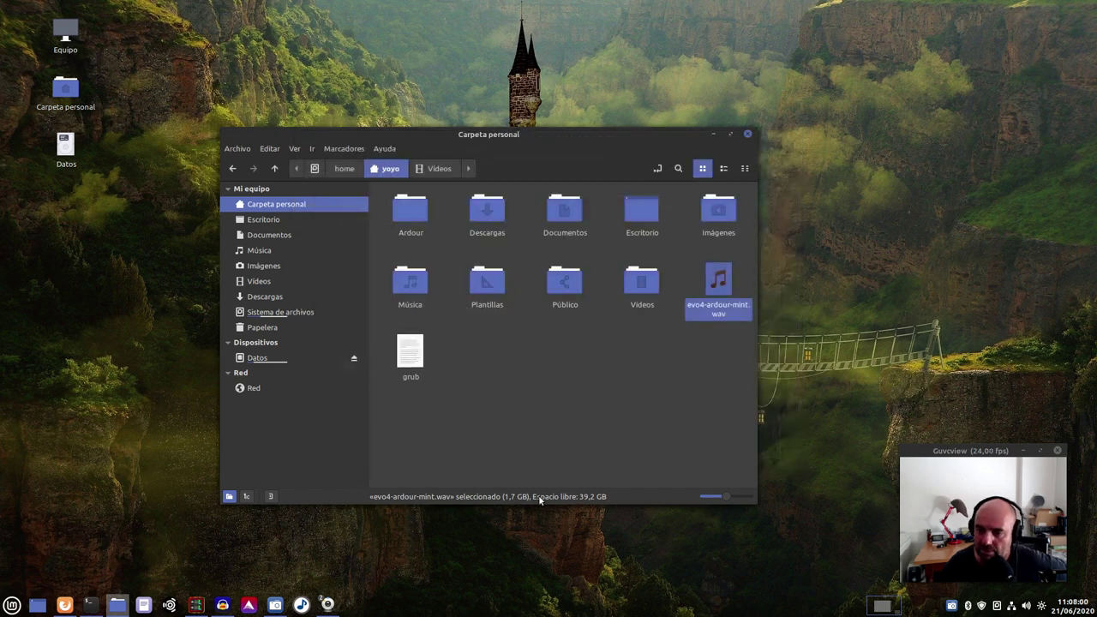
right_click(716, 289)
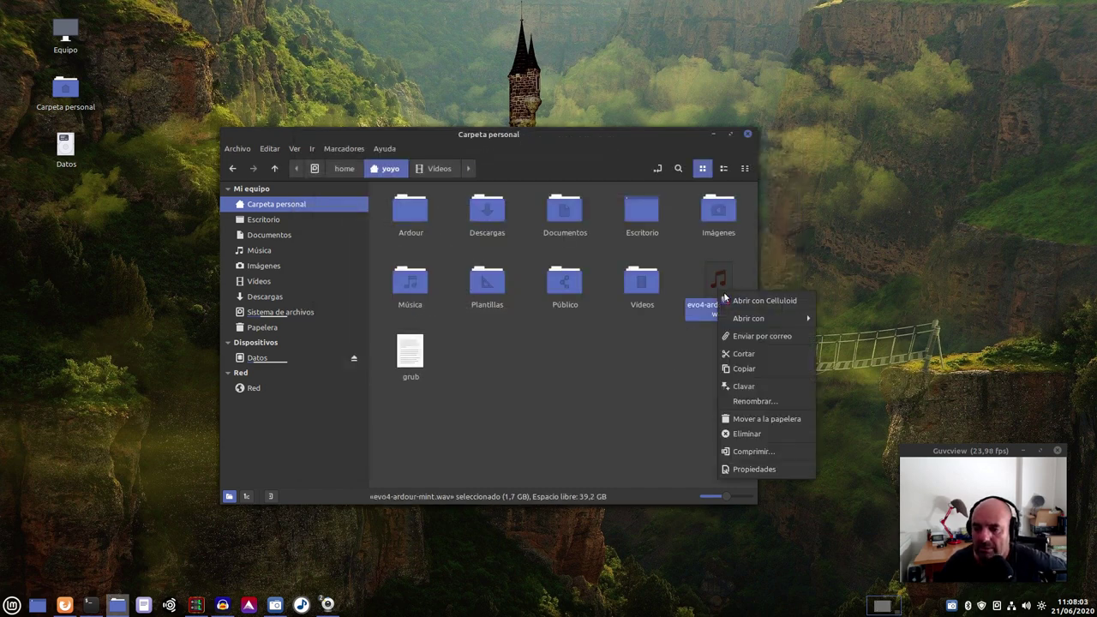
click(736, 299)
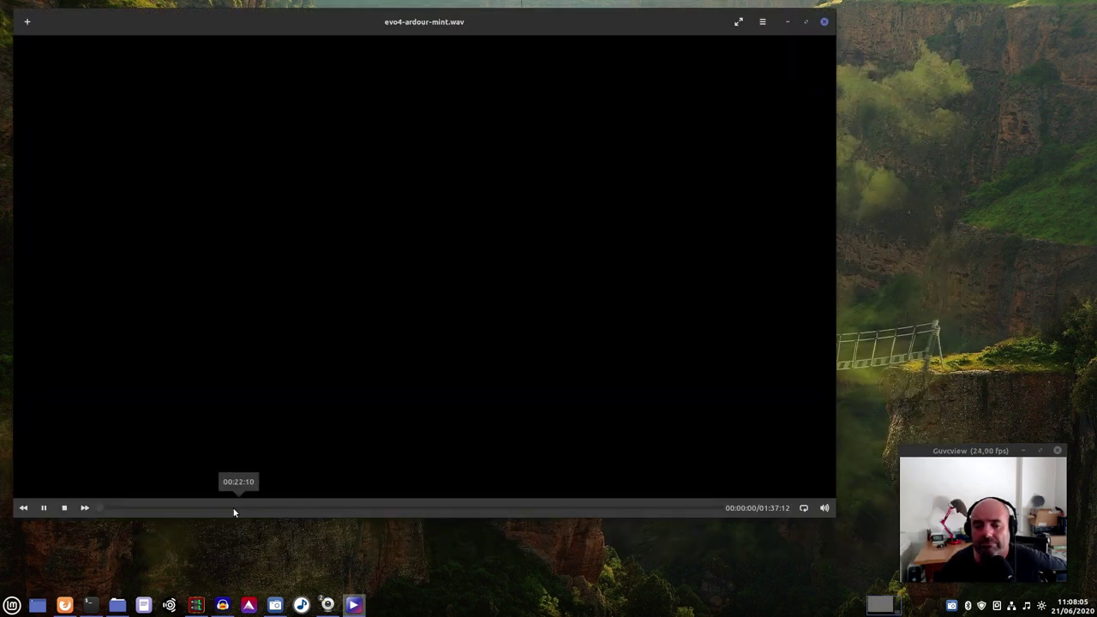
click(271, 508)
drag(386, 509, 438, 509)
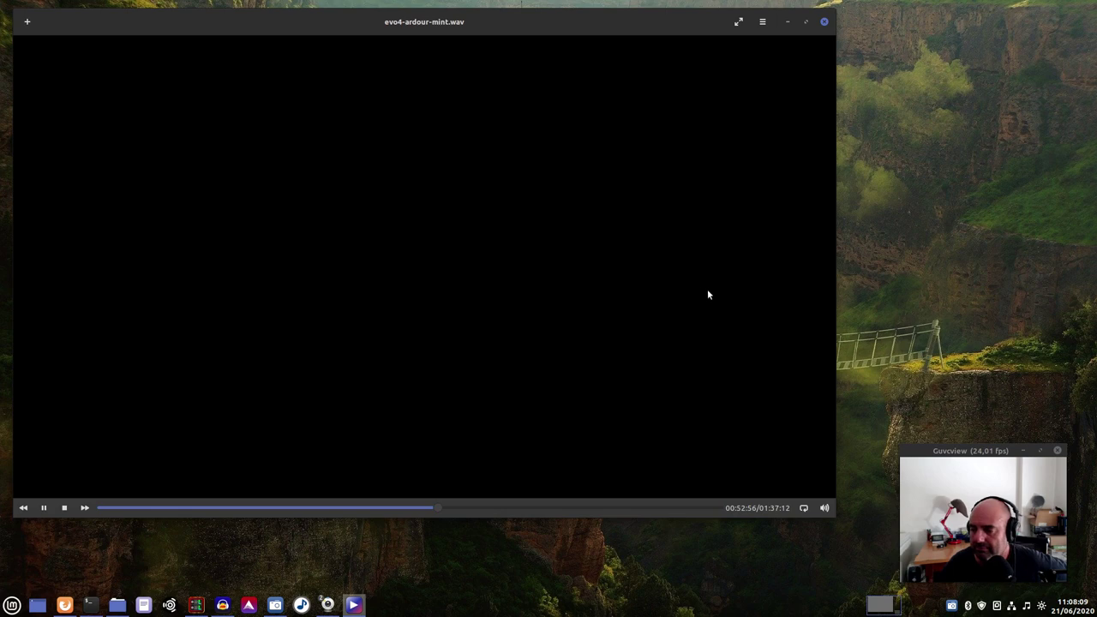
click(824, 21)
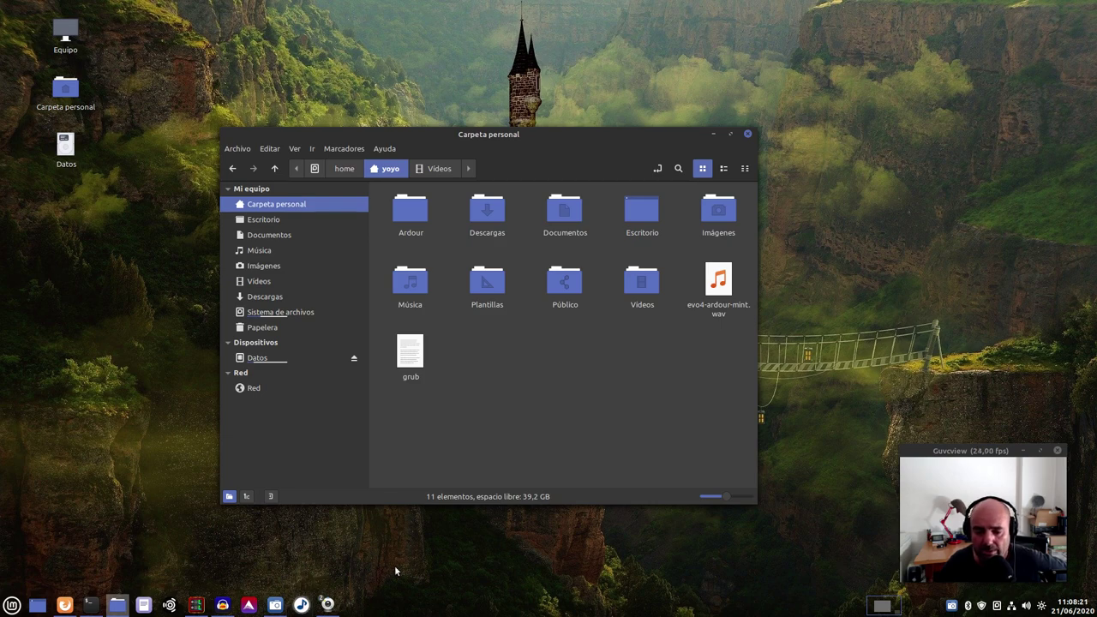
Switch back to Audacity, close the evo4-ardour-mint project without saving it, and clear the remaining windows from the desktop
click(222, 606)
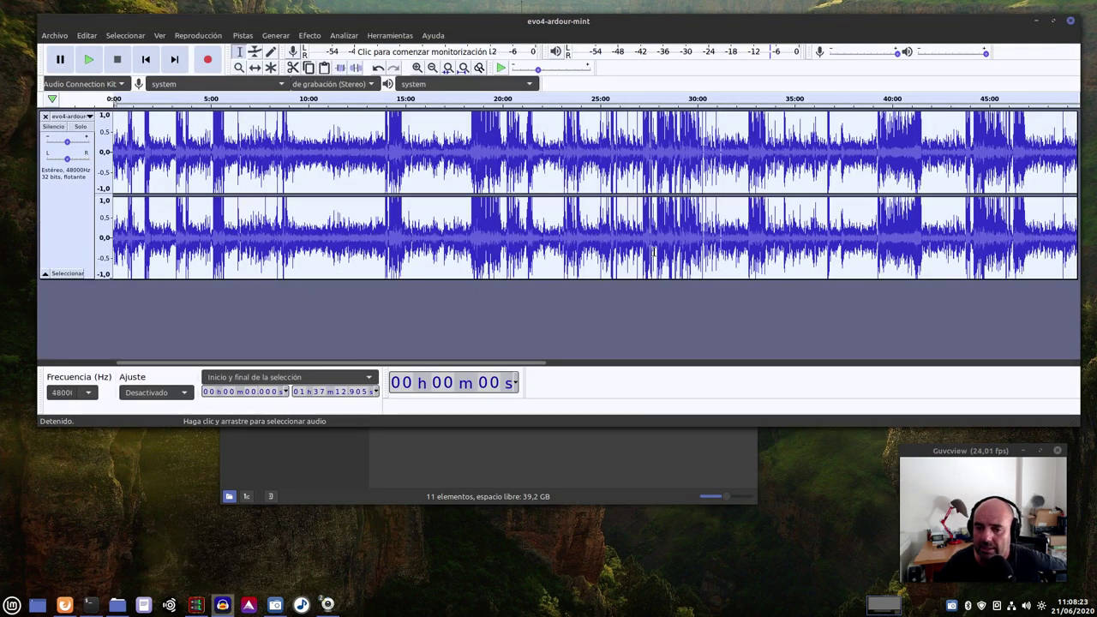
key(ctrl+w)
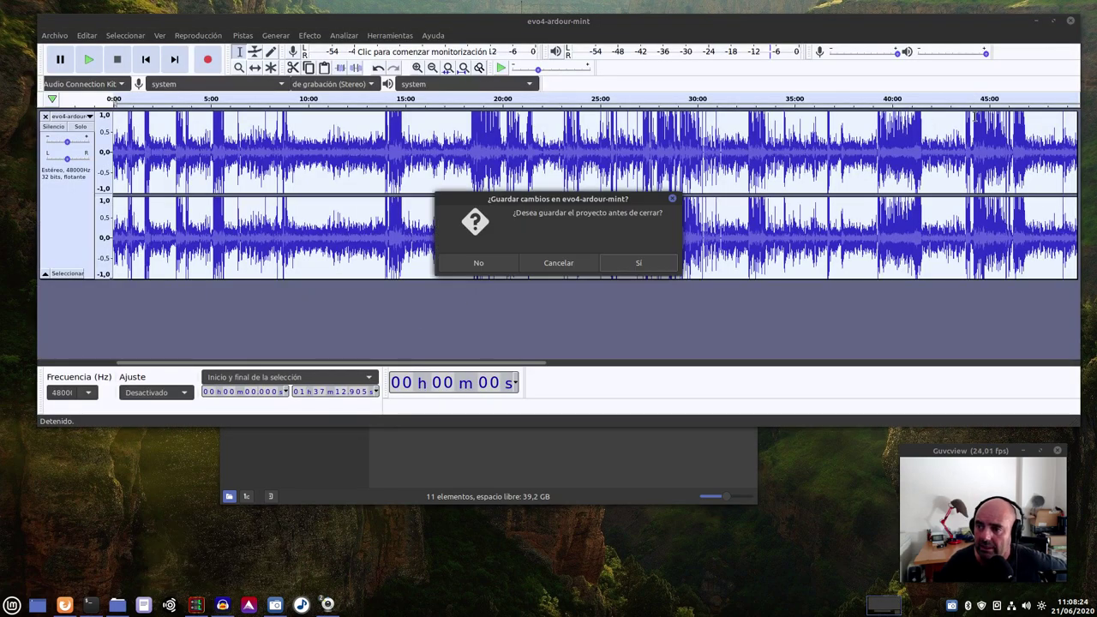
click(478, 263)
drag(643, 148, 662, 428)
click(712, 408)
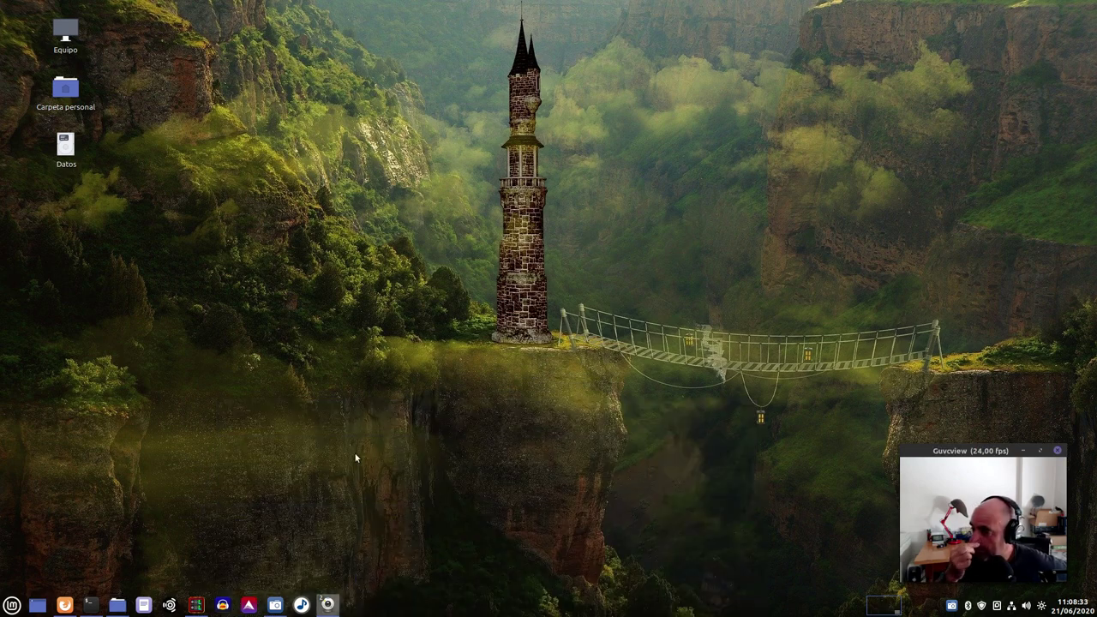
Launch Ardour and open the recent session test
click(249, 605)
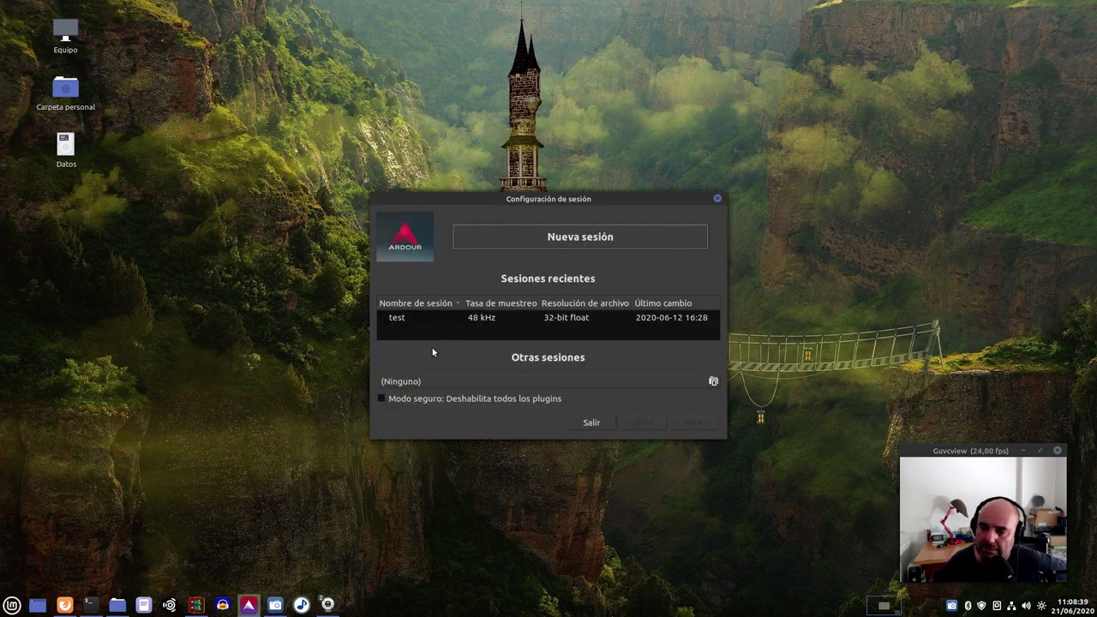
click(482, 320)
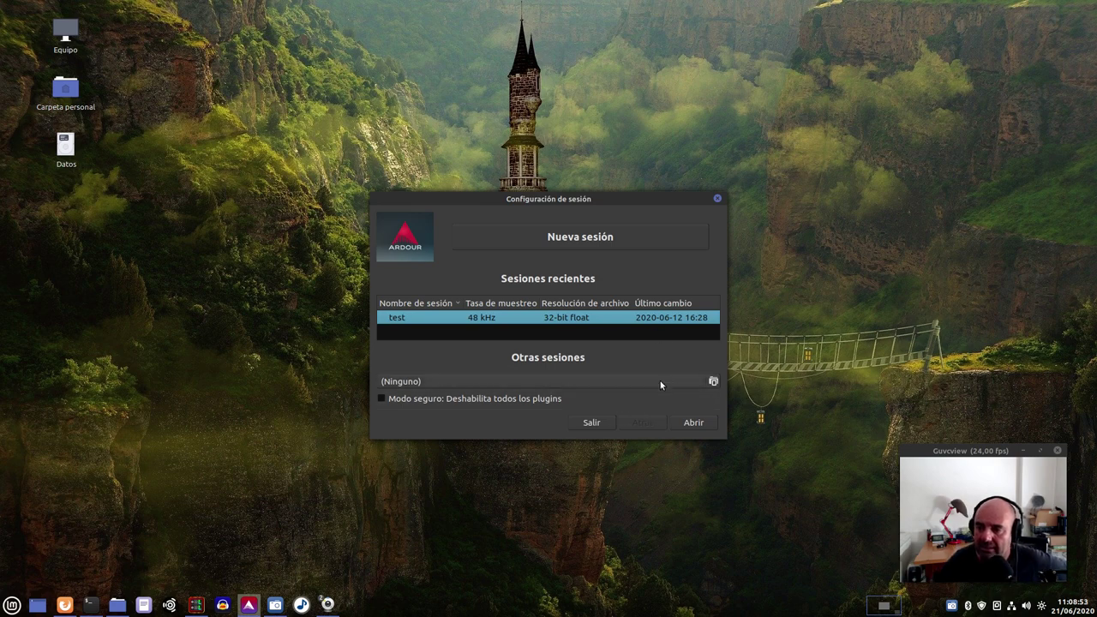
click(694, 424)
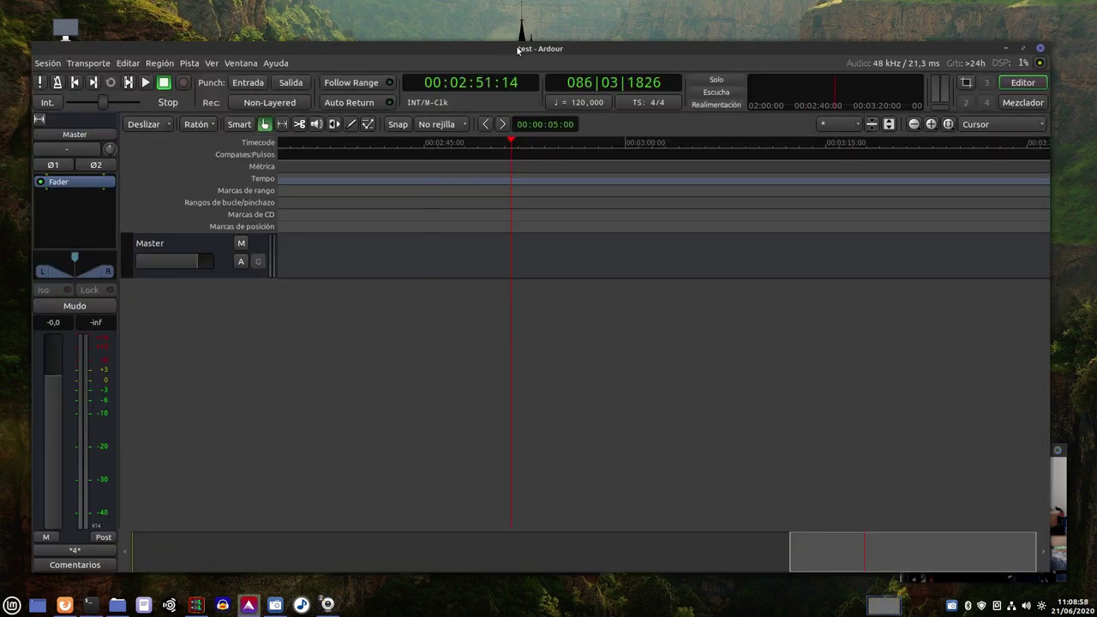
drag(518, 50, 504, 34)
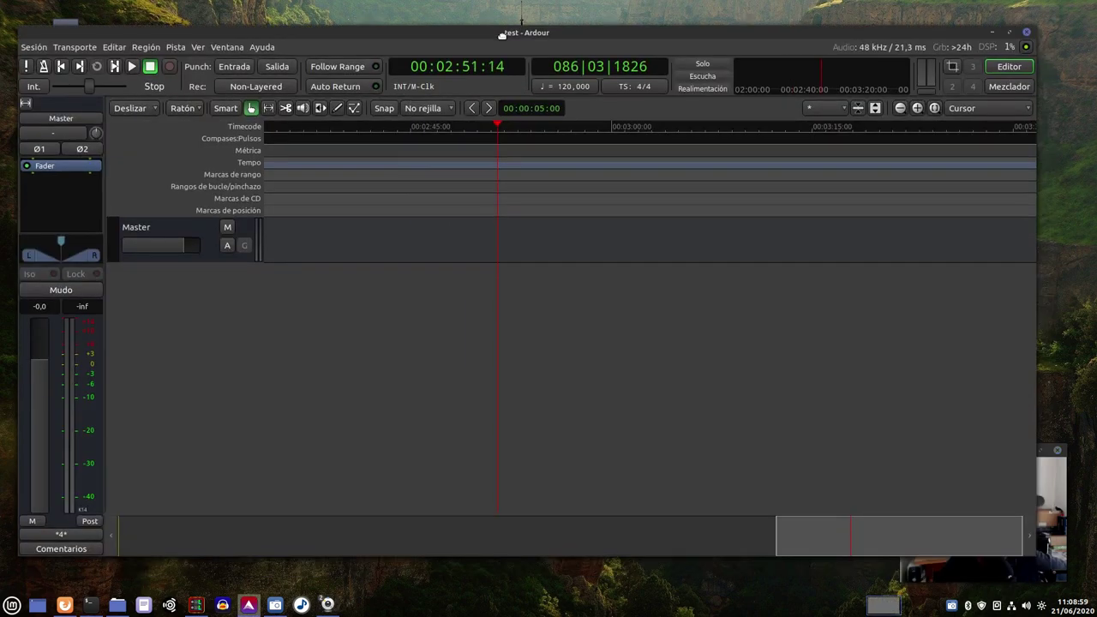
Open Ardour's preferences, view the Appearance settings including GUI and font scaling, and close them
click(118, 50)
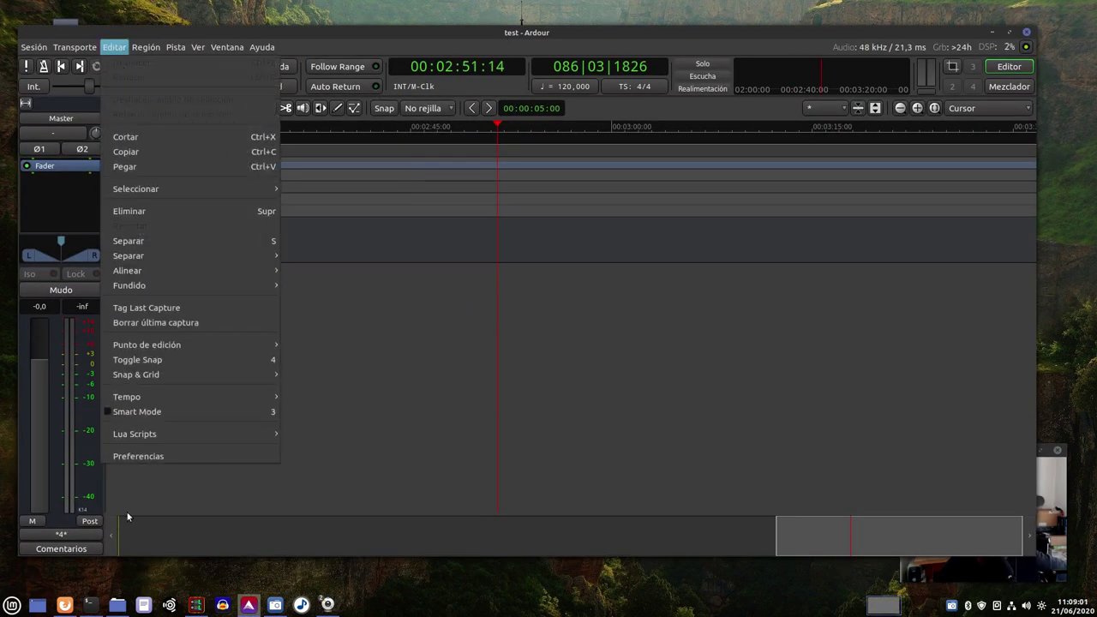
click(143, 456)
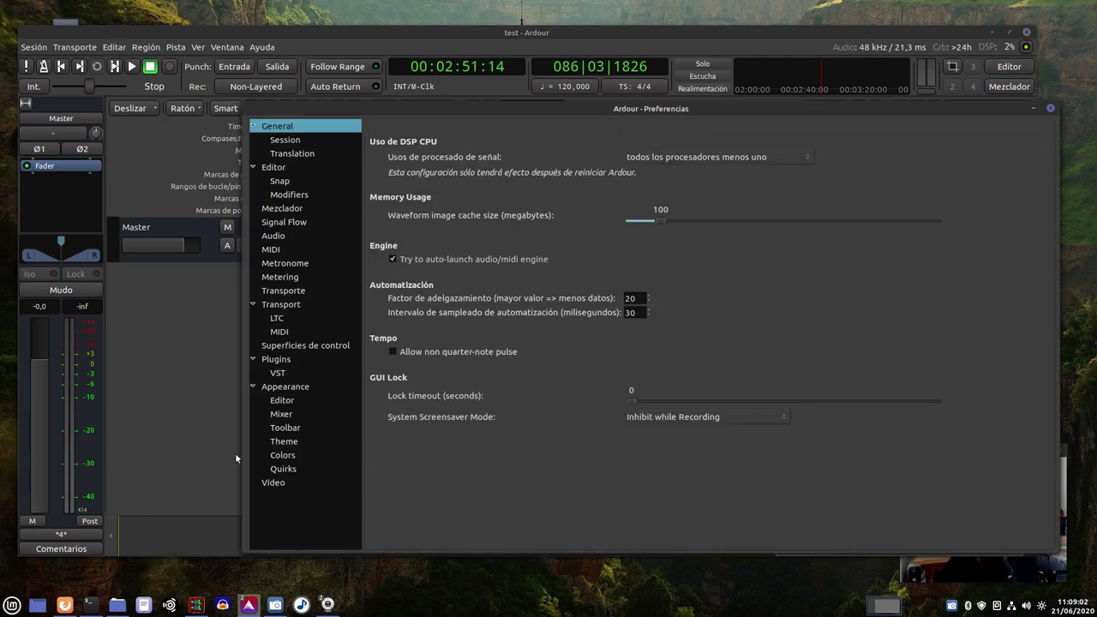
click(290, 389)
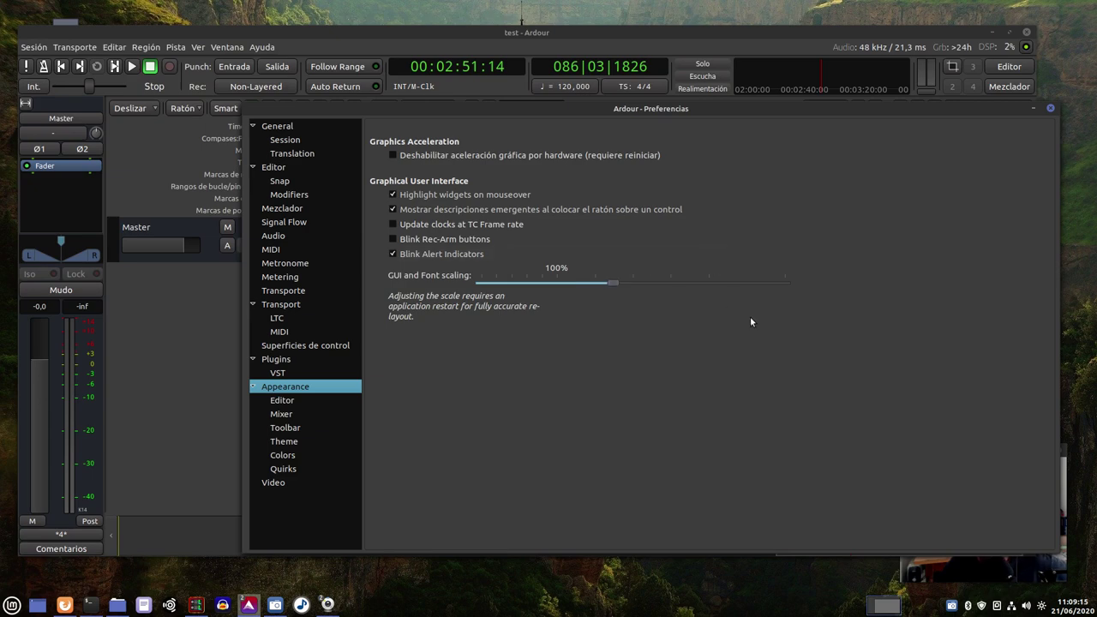
click(1050, 108)
Move and resize the Ardour window so it fills most of the desktop's width above the webcam picture
drag(686, 32, 698, 15)
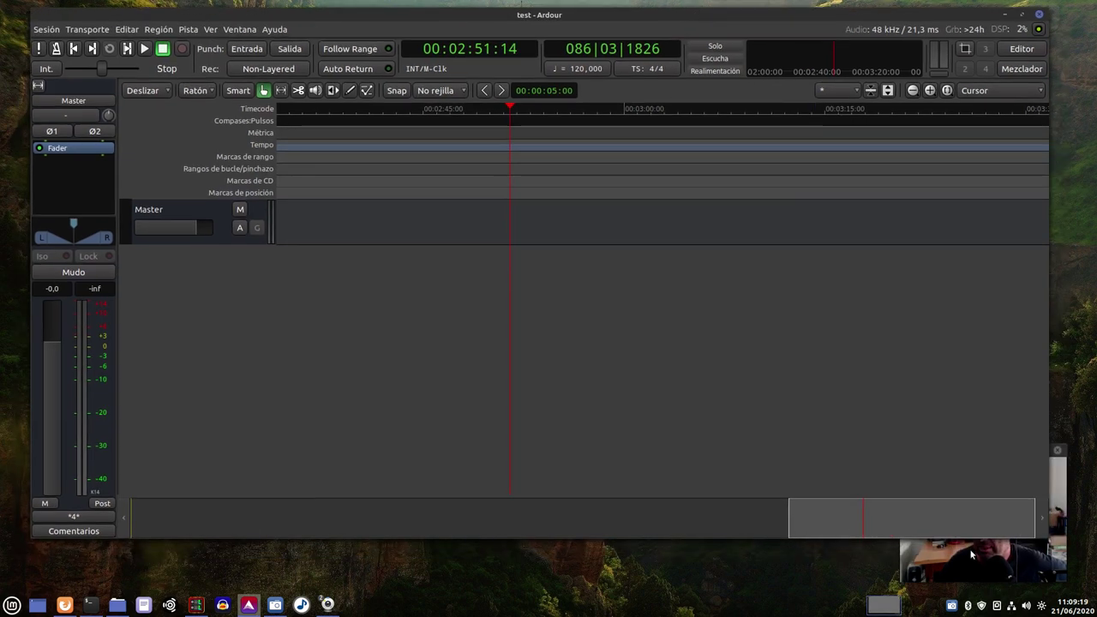
drag(1028, 497, 1076, 443)
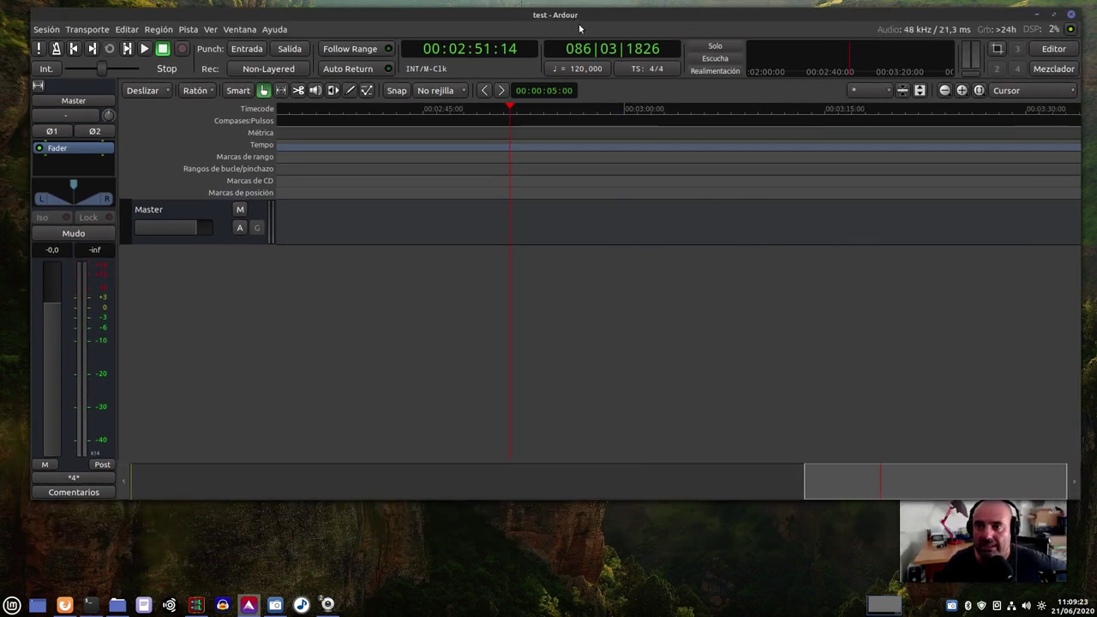
drag(582, 15, 568, 16)
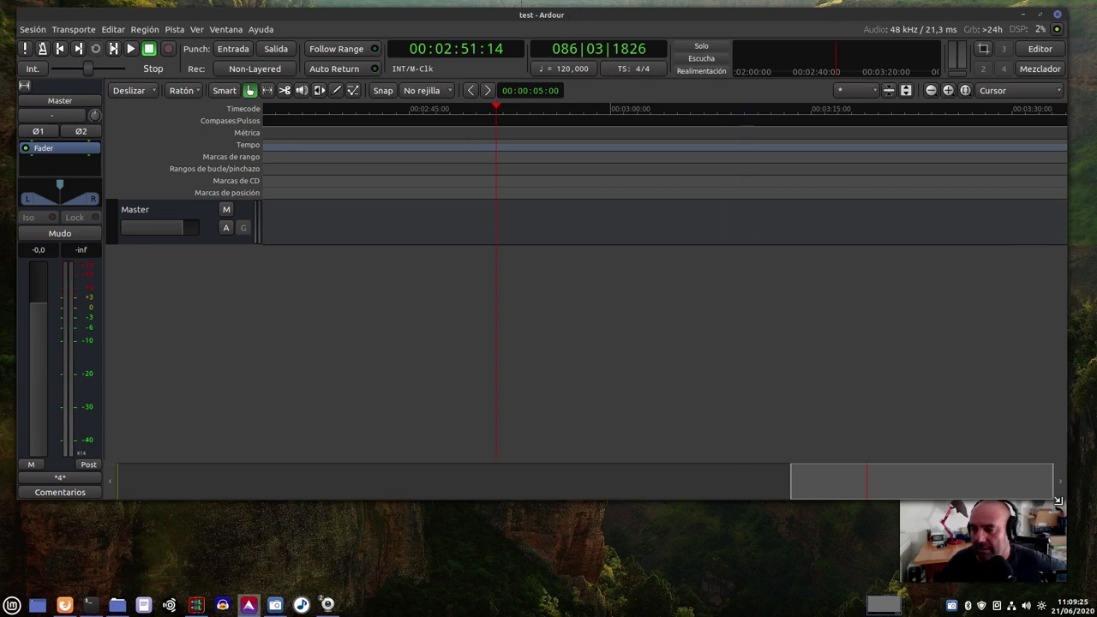
drag(1061, 501, 1079, 504)
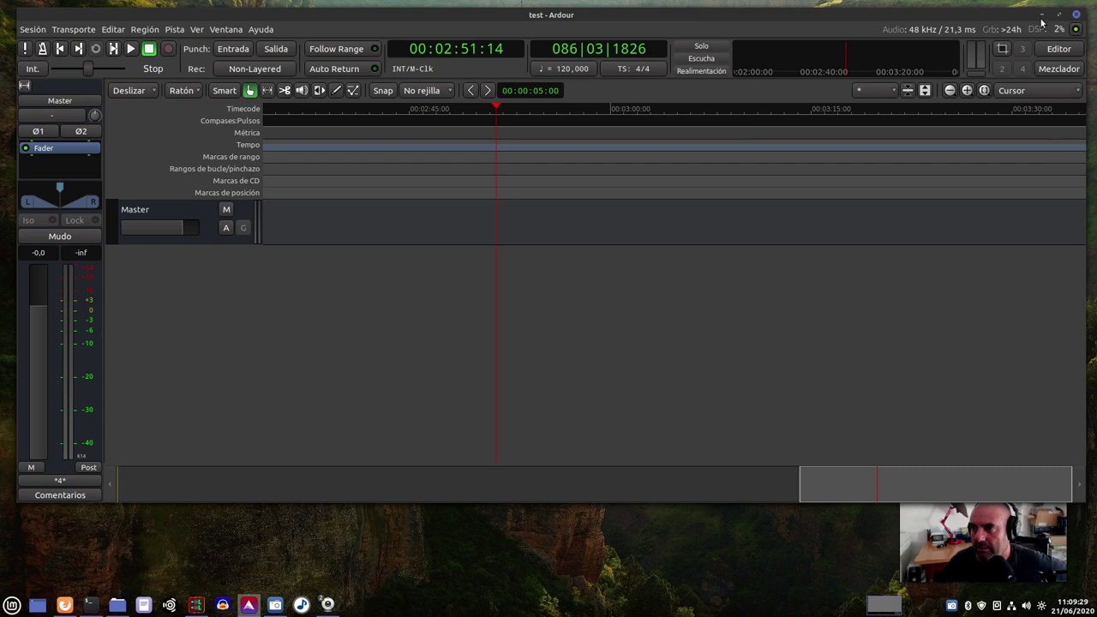
View Ardour's version information in its About window and close it
click(264, 30)
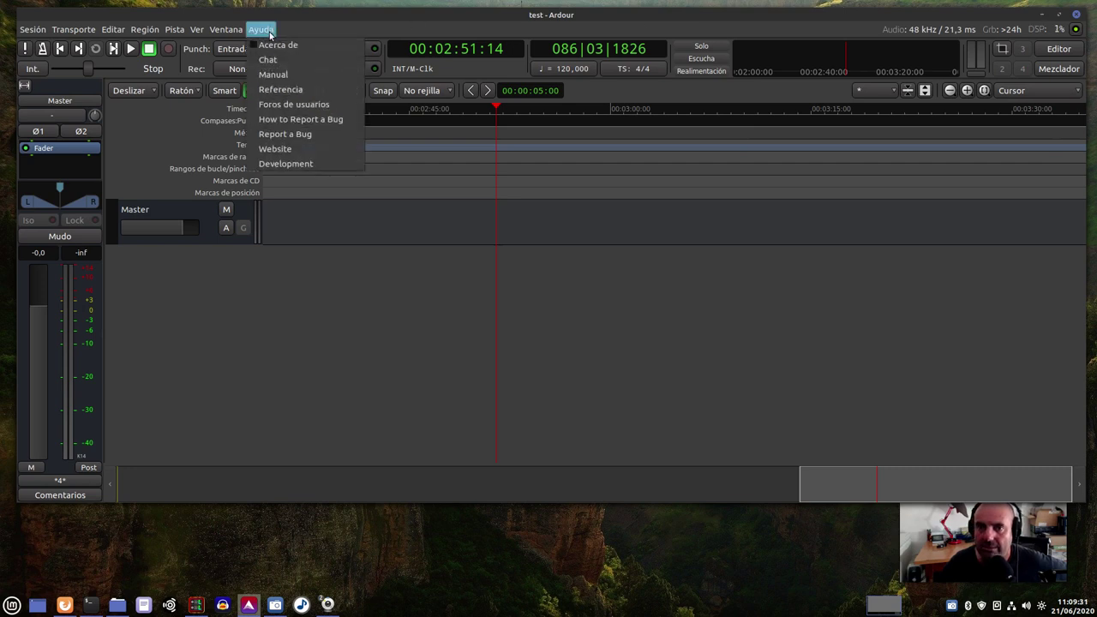
click(274, 46)
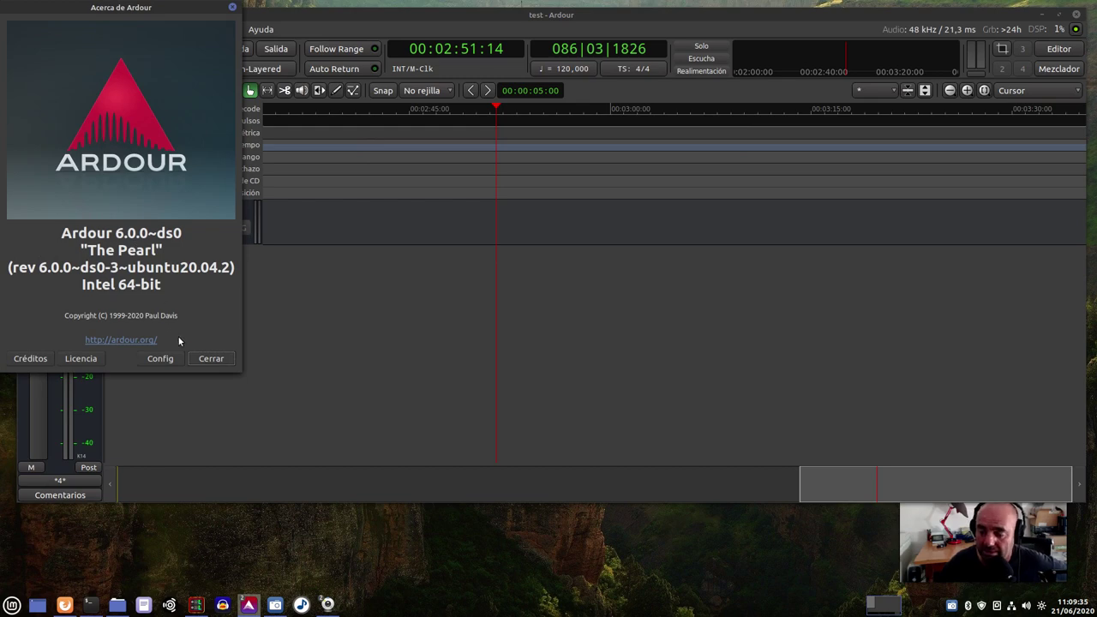
click(210, 358)
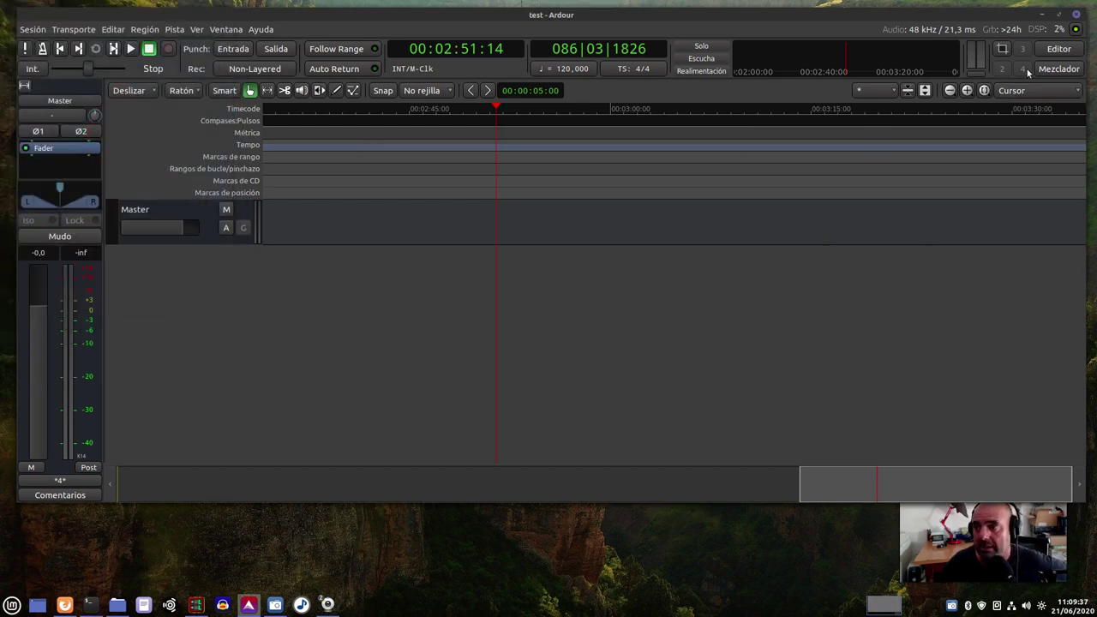
Minimize Ardour and move the Guvcview webcam window closer to the desktop's lower corner
click(1040, 16)
drag(994, 452, 1012, 463)
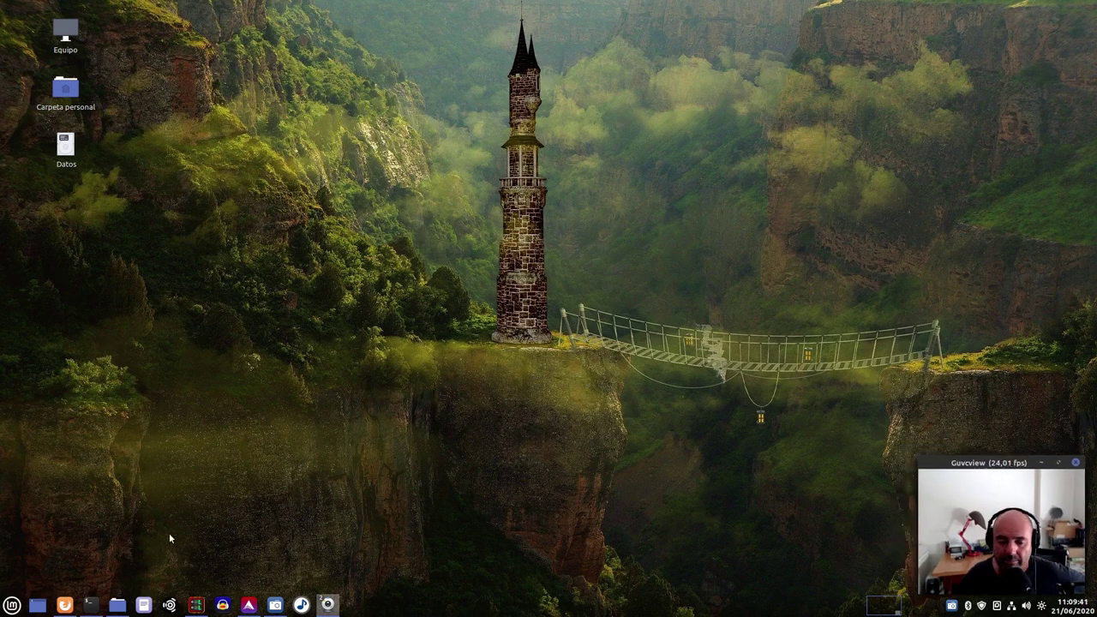
Switch to Firefox and search the Salmorejo Geek blog for "ardour 6"
click(69, 604)
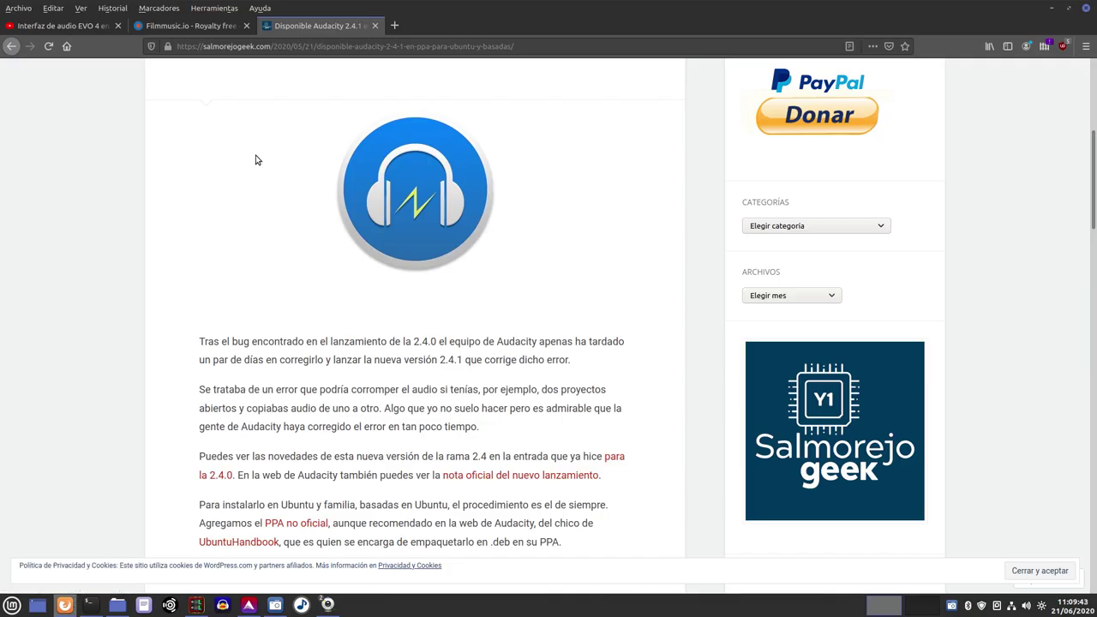
scroll(375, 201, up, 5)
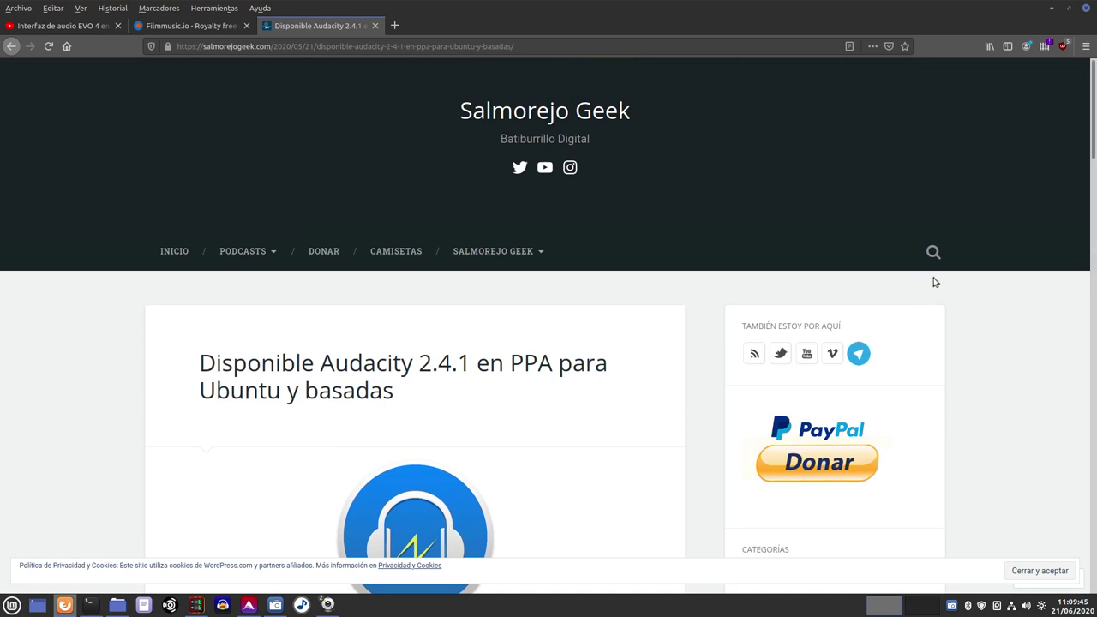
click(933, 253)
mouse_move(506, 250)
text(a)
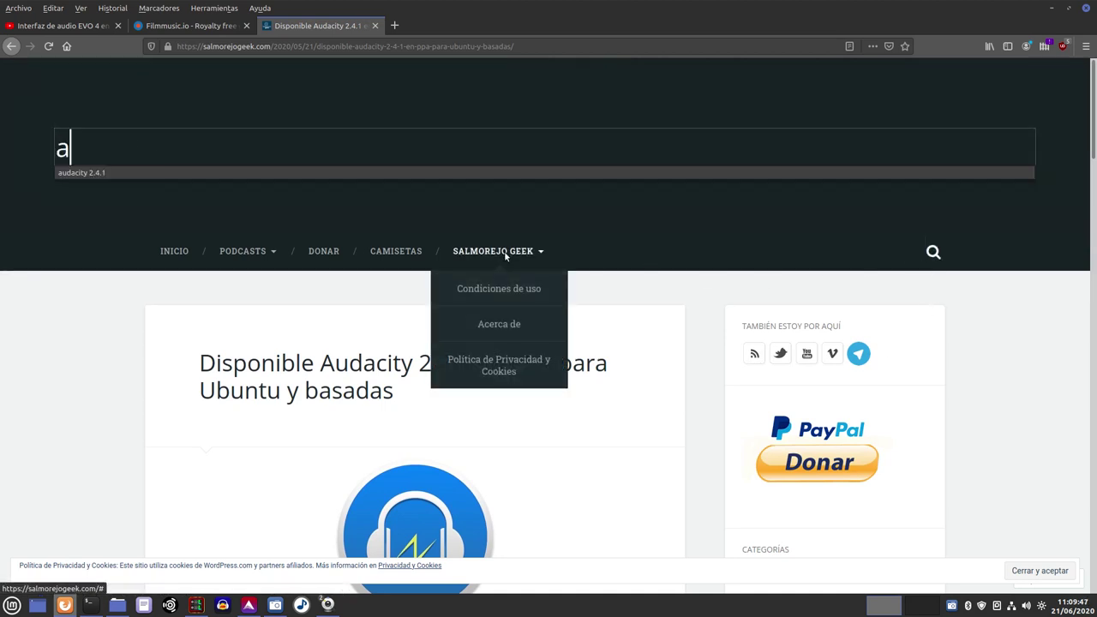
text(rdour 6)
key(Return)
Open the article on Ubuntu Studio's PPA for Ardour 6 and review its terminal commands for upgrading, installing and reverting
scroll(103, 313, down, 3)
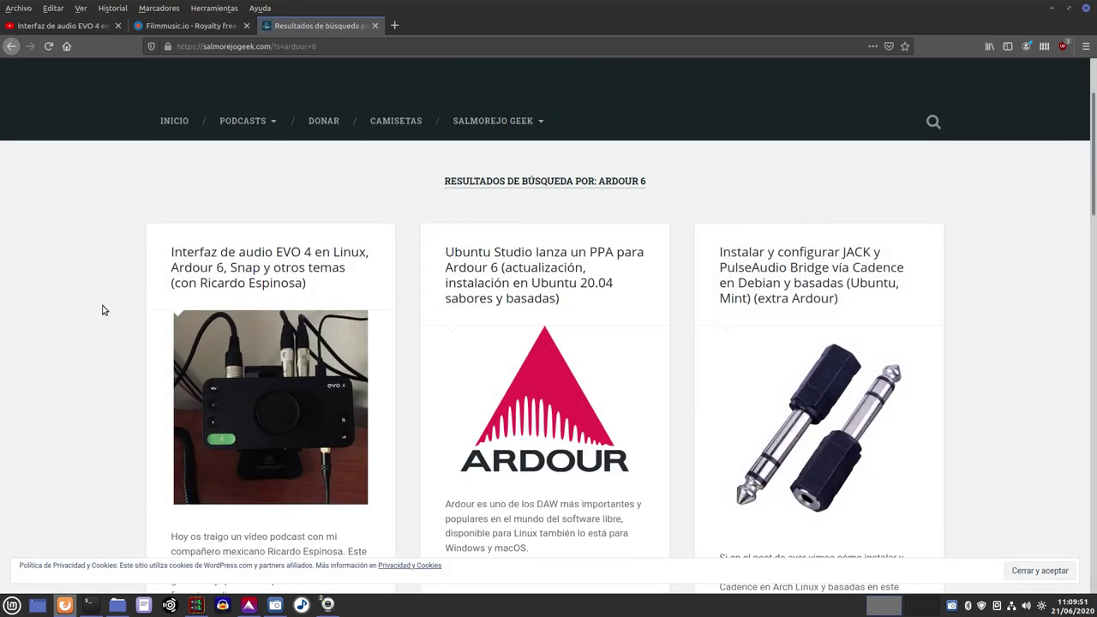
click(536, 394)
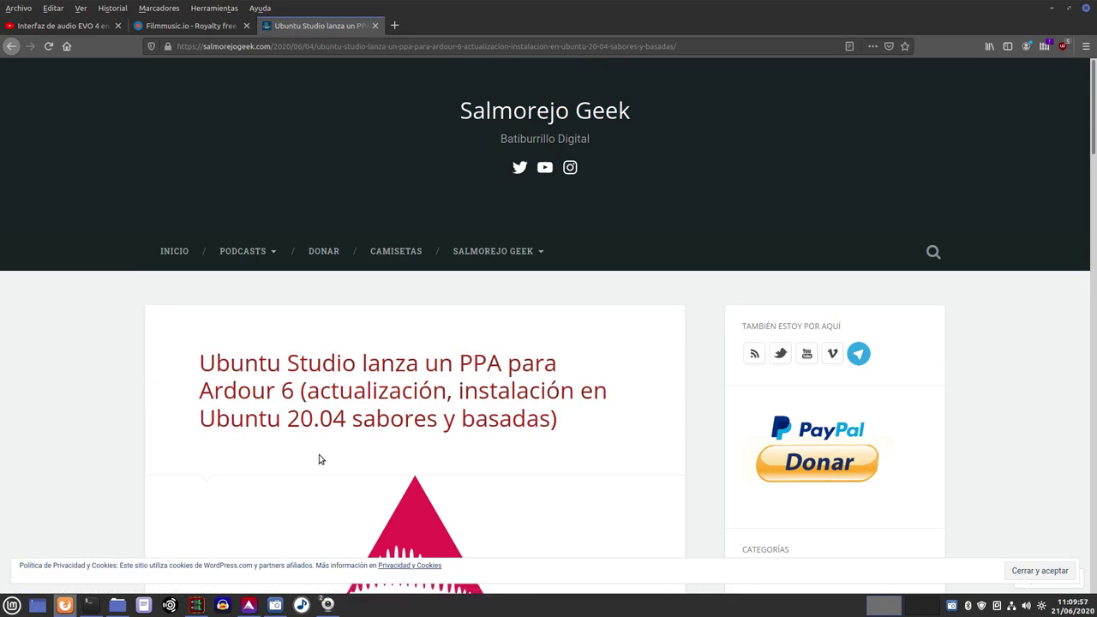
scroll(160, 461, down, 2)
scroll(160, 461, down, 15)
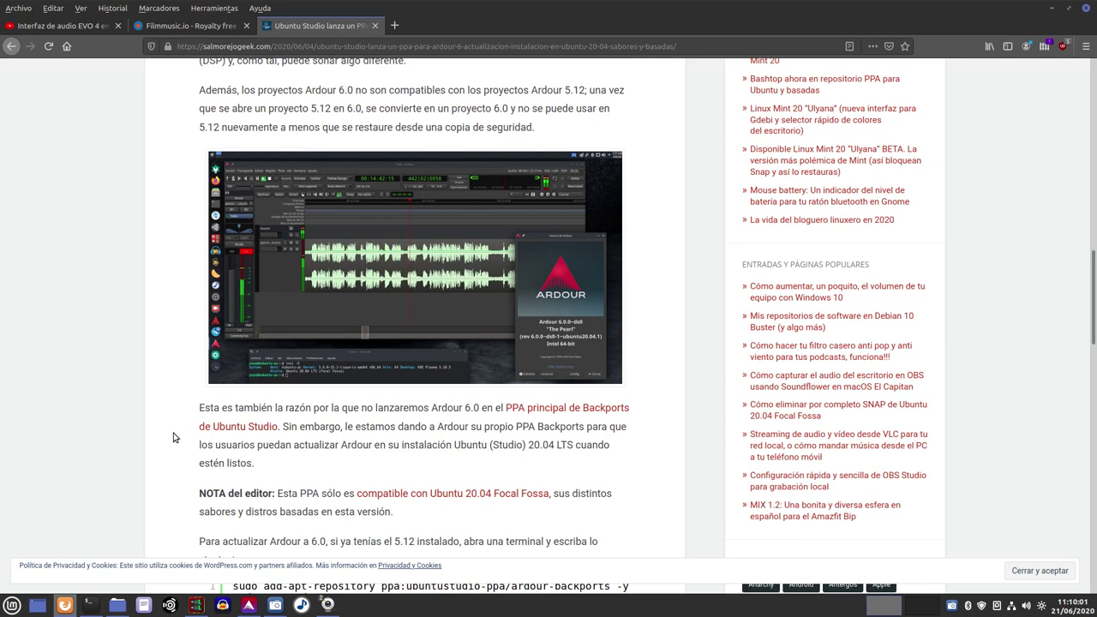
scroll(190, 433, down, 4)
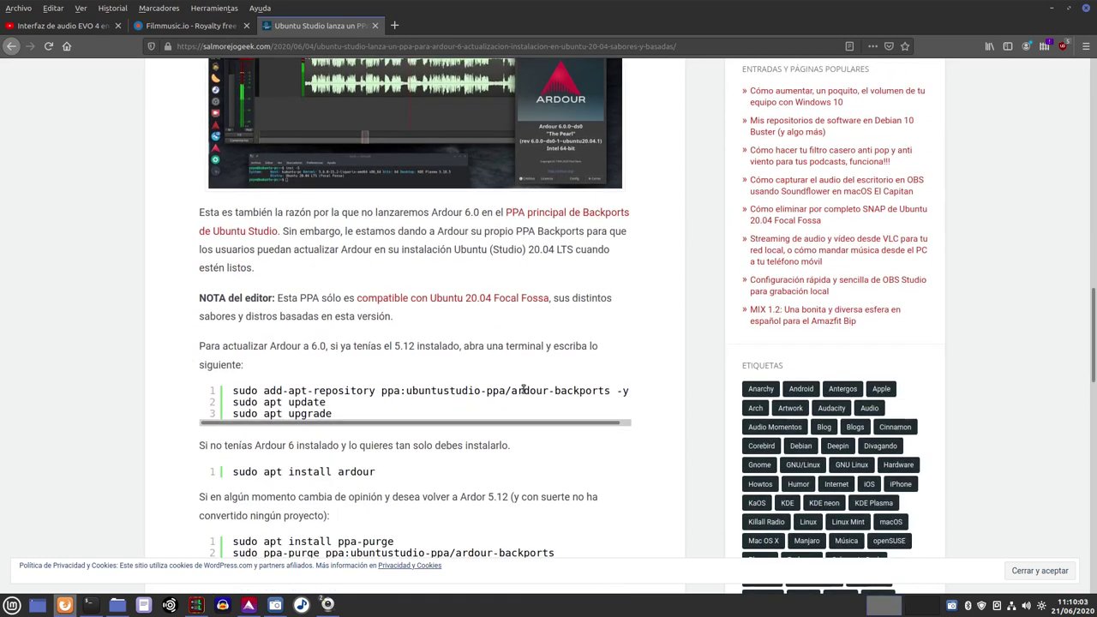
drag(477, 426, 390, 420)
scroll(58, 427, down, 3)
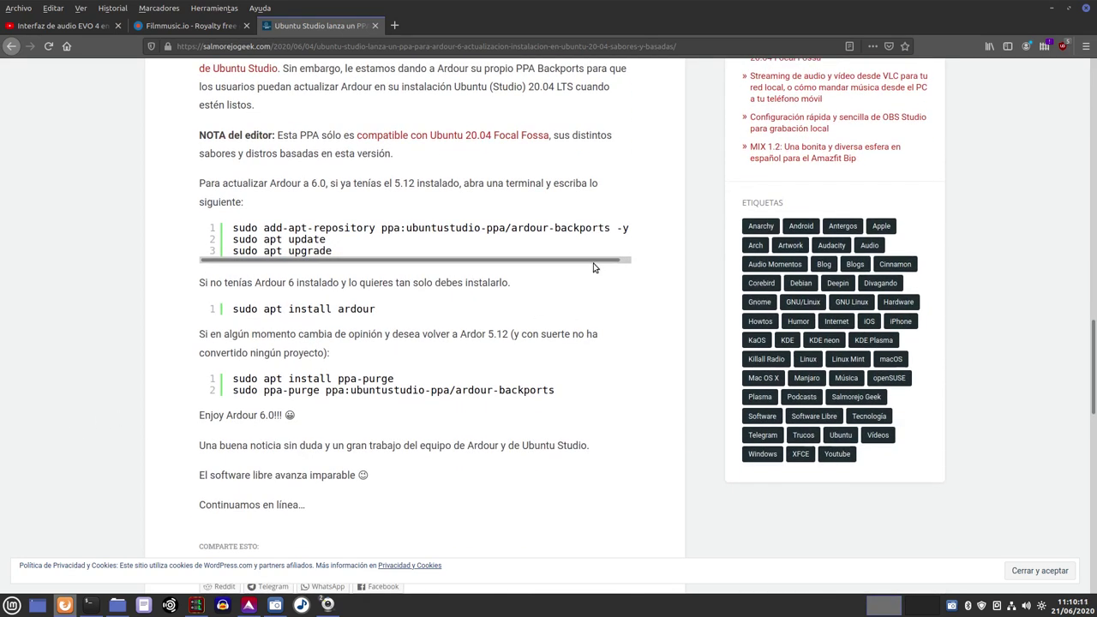
scroll(516, 392, down, 3)
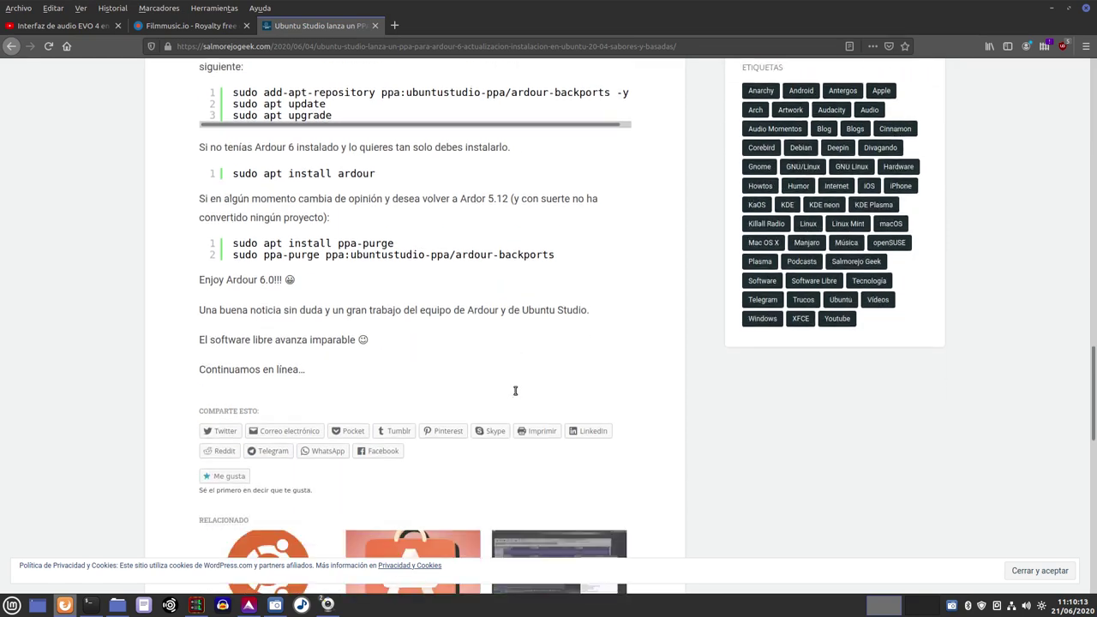
scroll(514, 390, up, 12)
scroll(515, 392, up, 9)
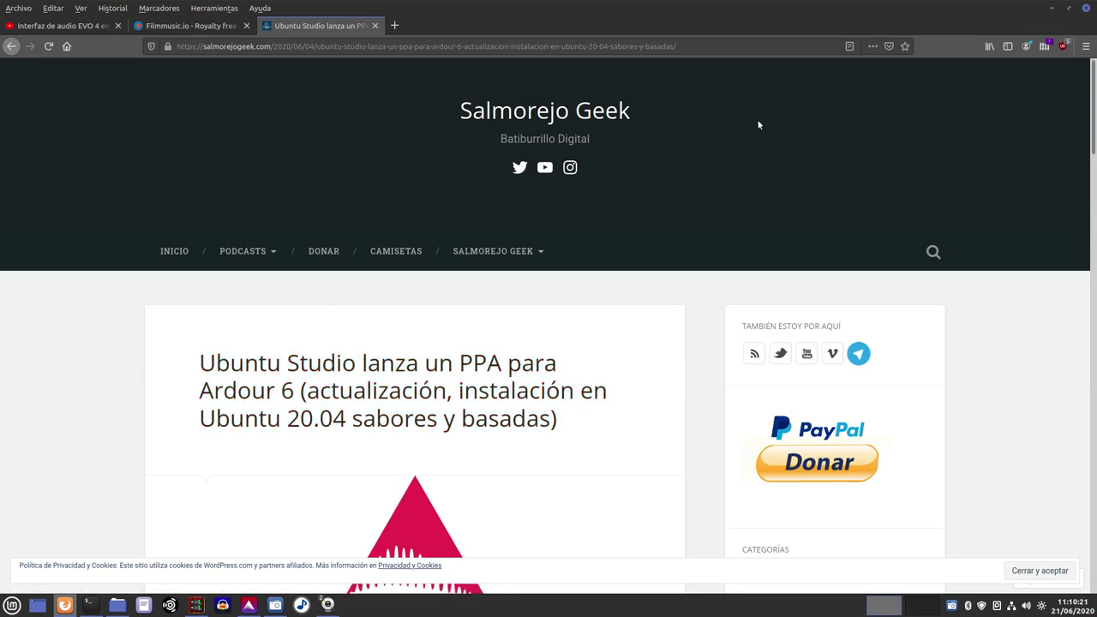
Minimize the browser and switch back to the test session in Ardour
click(1052, 9)
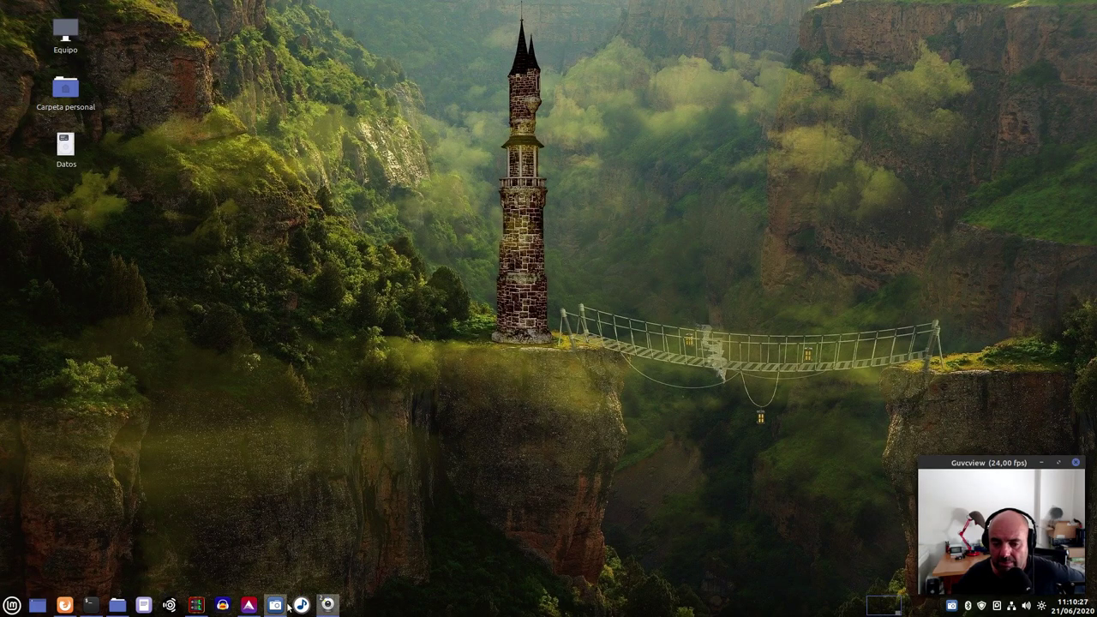
click(247, 606)
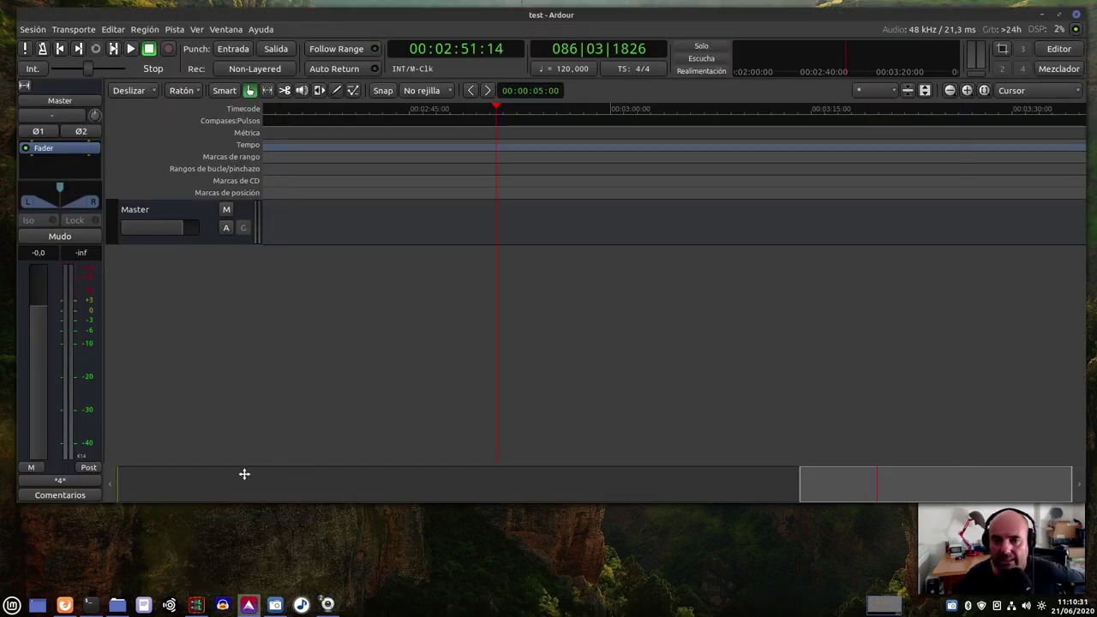
Import evo4-ardour-mint.wav from the home folder into the Ardour session as a new track, and minimize the file manager
click(116, 606)
drag(603, 407, 770, 435)
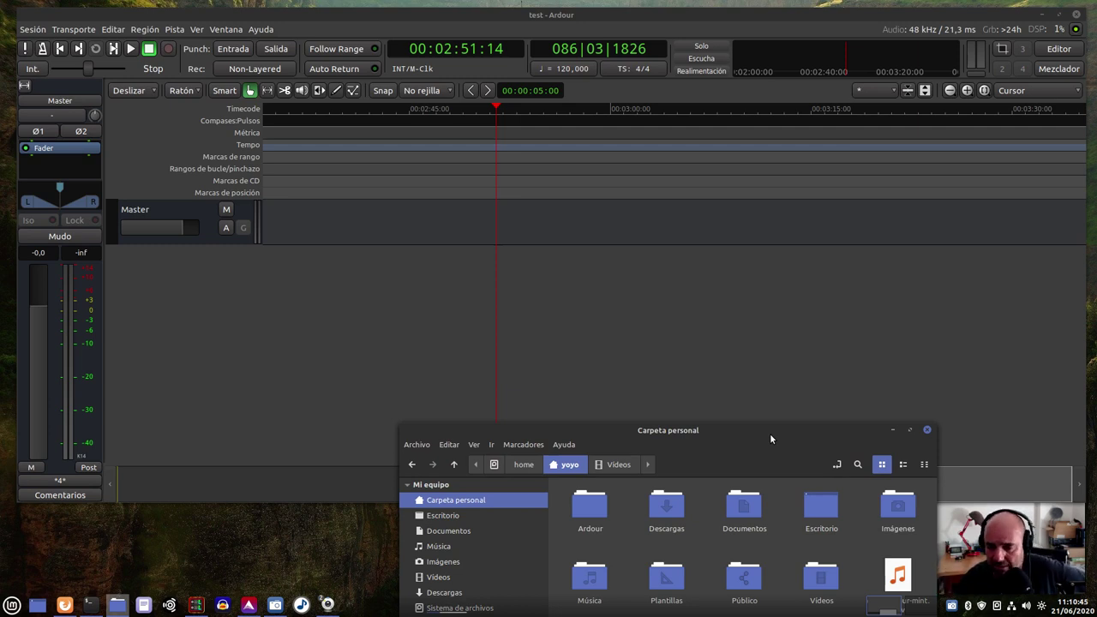
drag(769, 439, 615, 488)
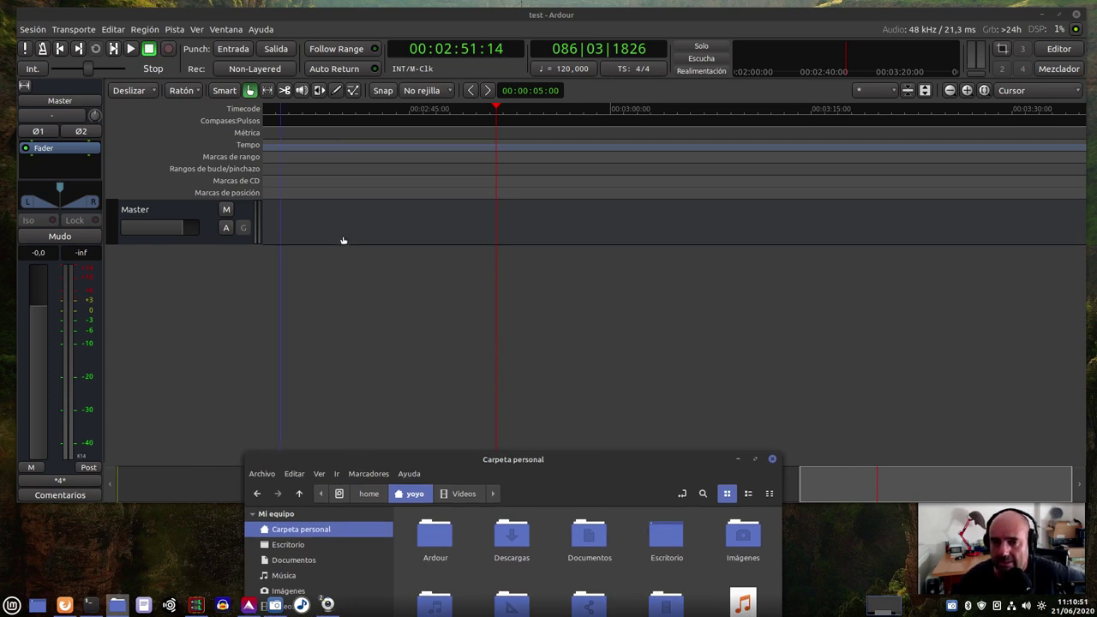
drag(552, 460, 667, 318)
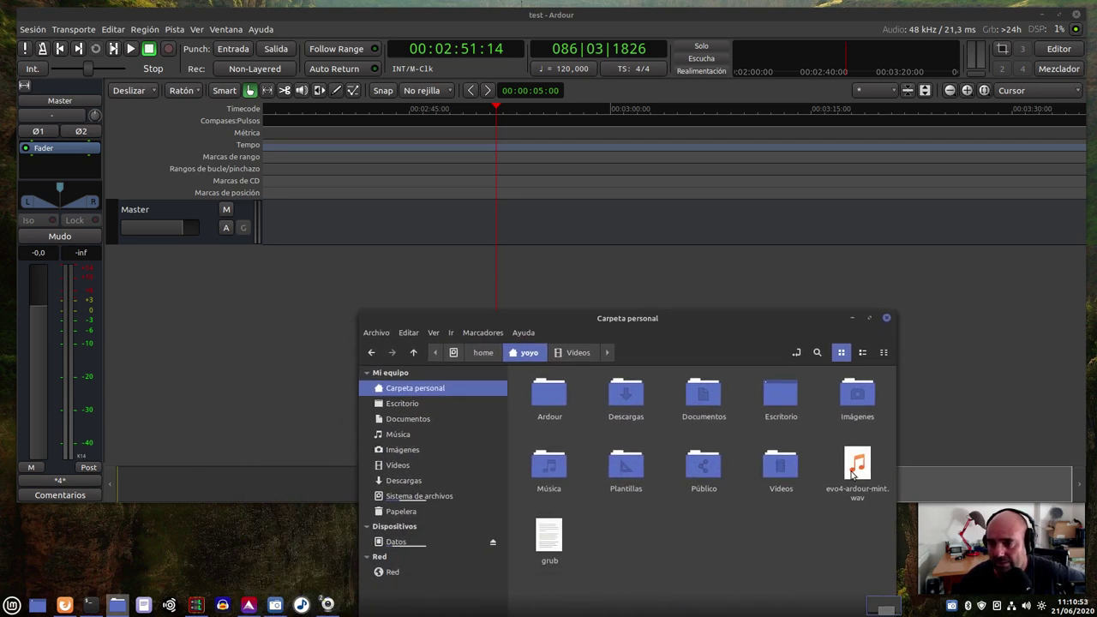
click(855, 471)
drag(855, 472, 310, 306)
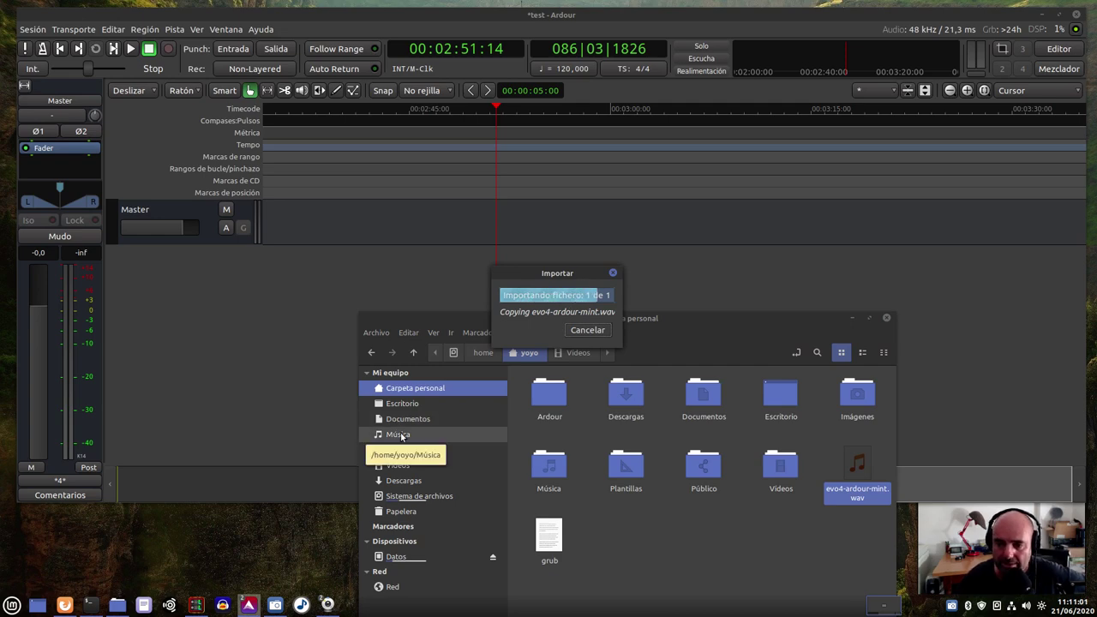
click(851, 317)
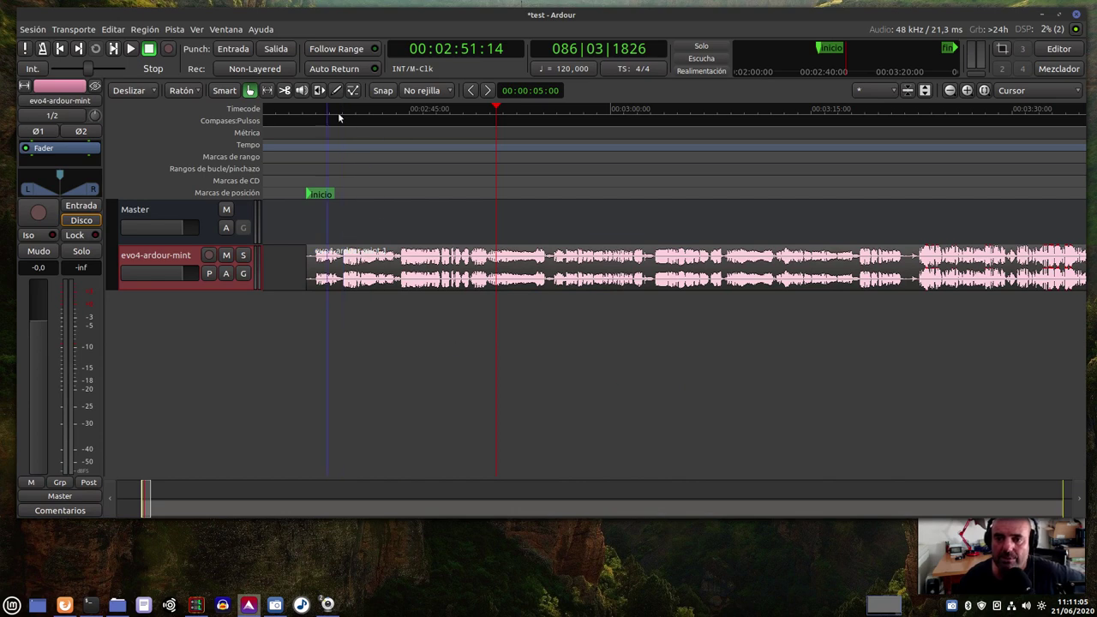
Move the playhead to about 00:02:45 and play a short stretch of the imported track, then stop
drag(495, 106, 481, 150)
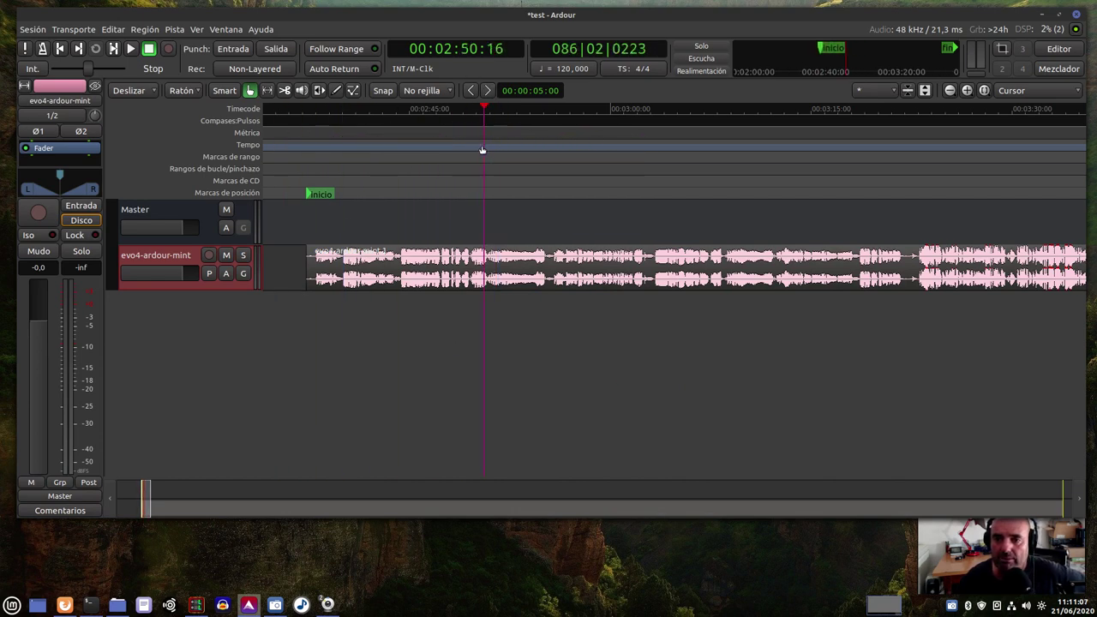
click(416, 117)
key(space)
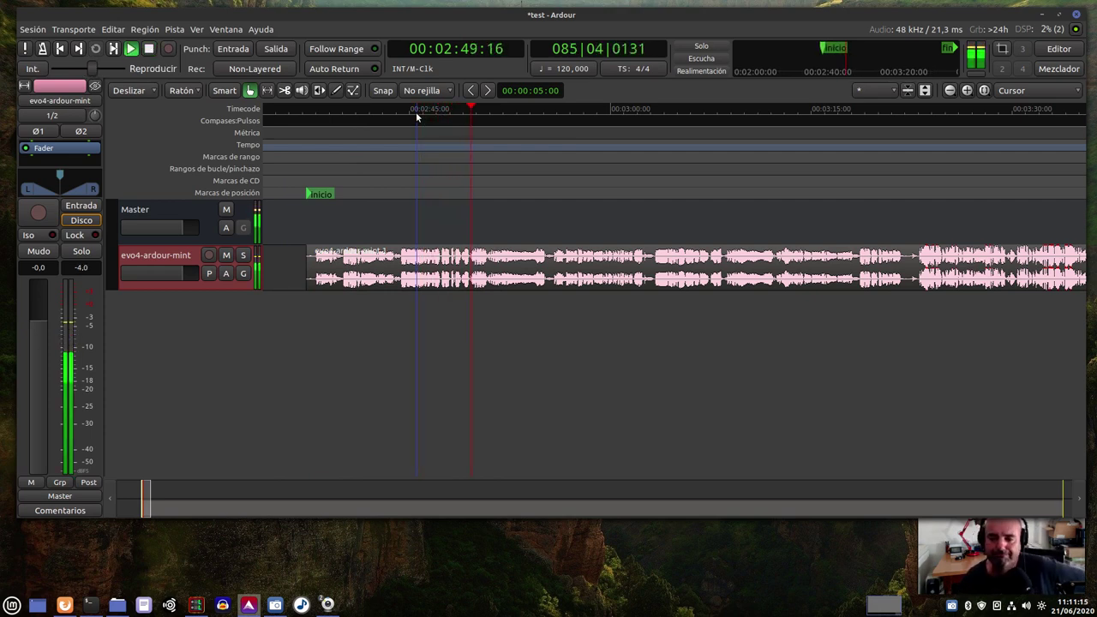
key(space)
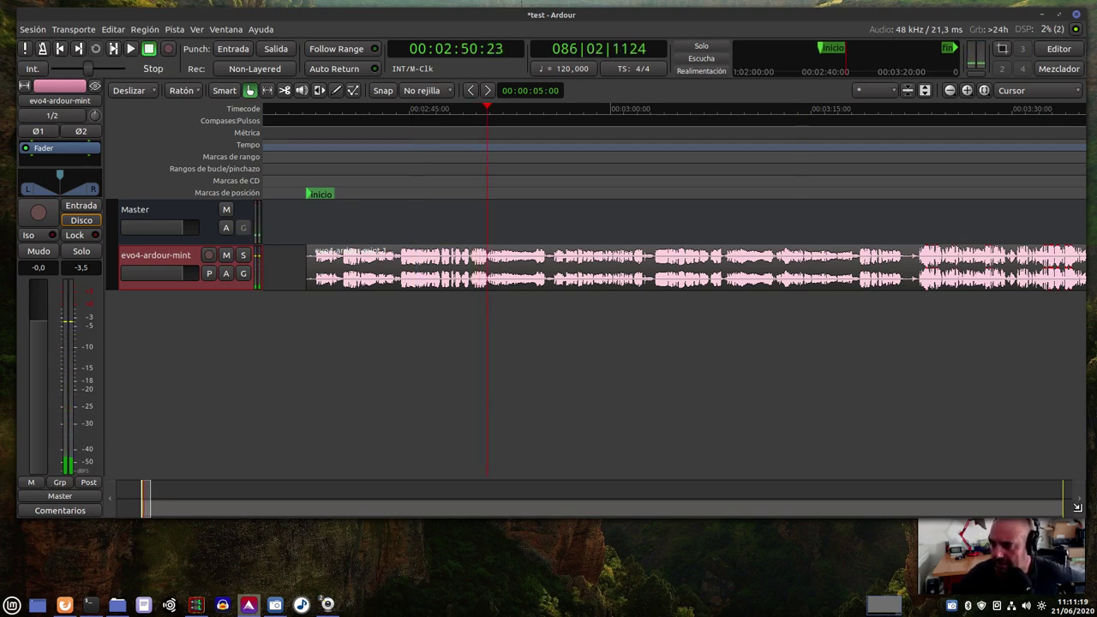
Move the Guvcview webcam window further into the desktop's lower corner and shift the Ardour window up to the screen's upper edge
click(941, 554)
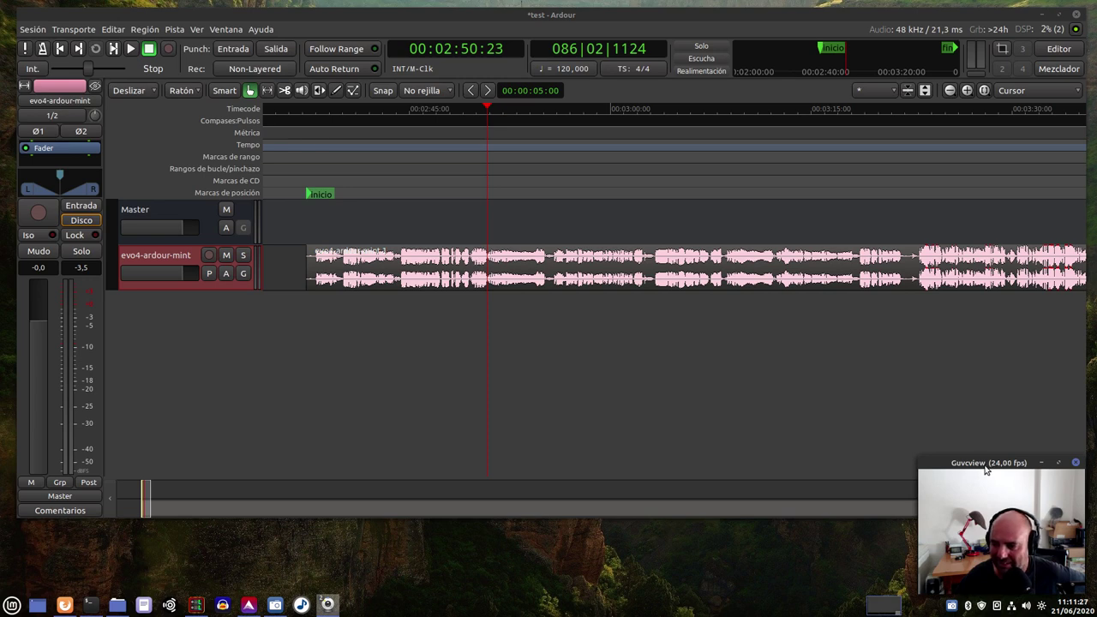
drag(986, 469, 1019, 506)
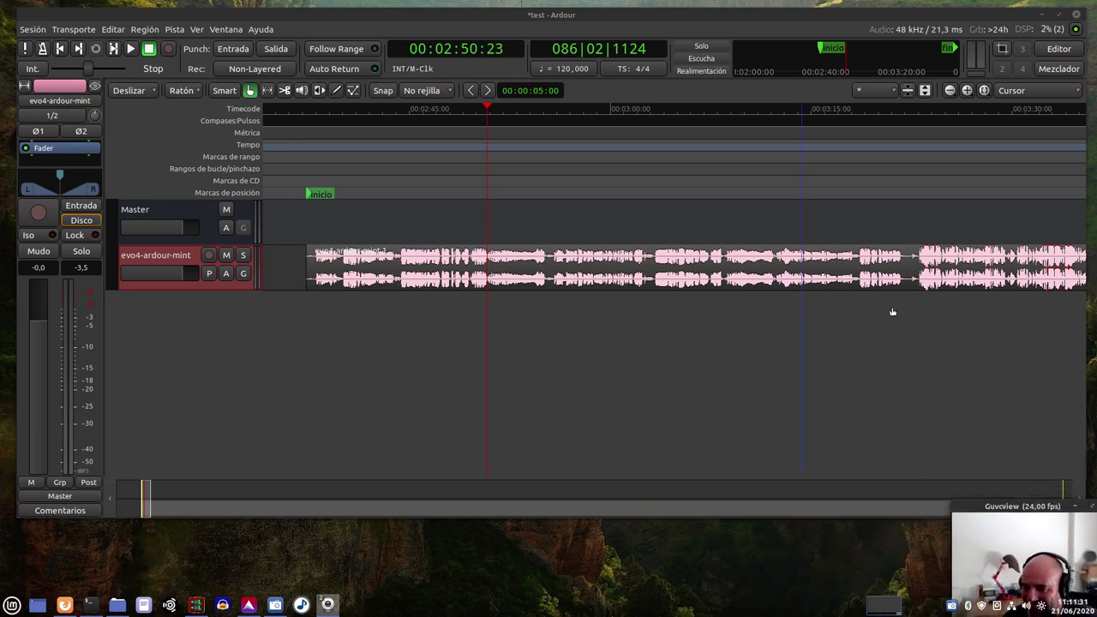
drag(778, 18, 777, 6)
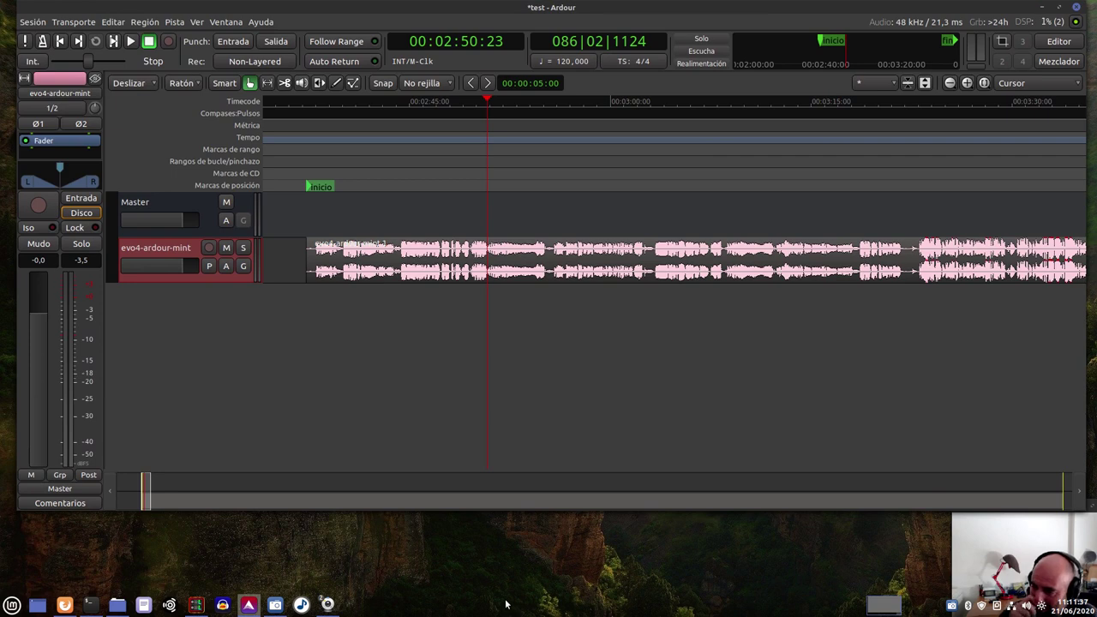
Play the evo4-ardour-mint track briefly from just before 00:03:00 and stop playback
click(599, 104)
key(space)
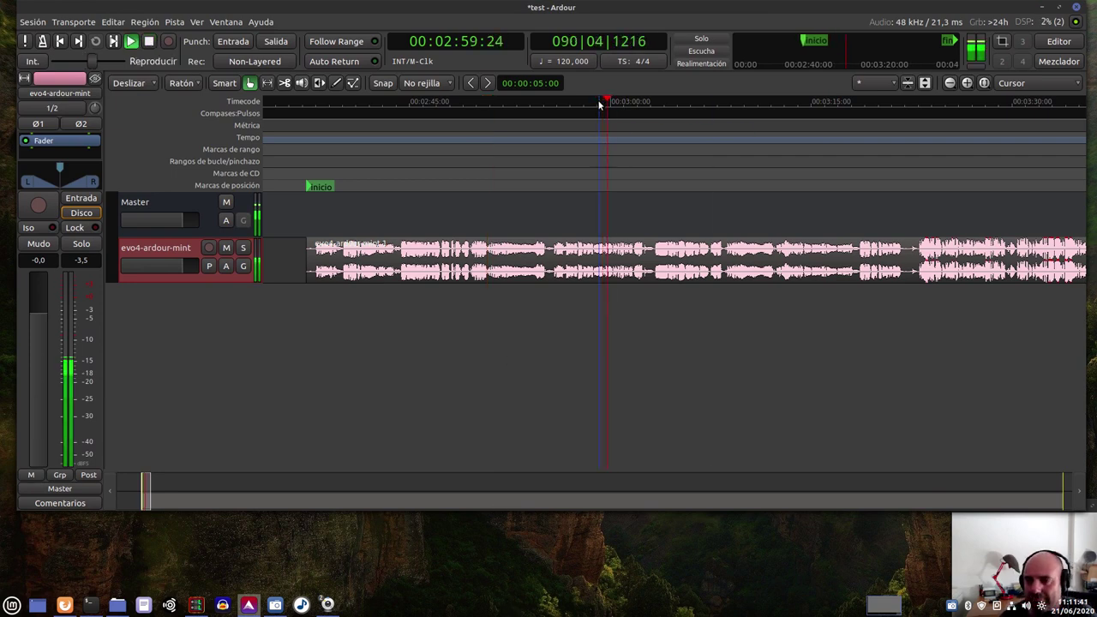
key(space)
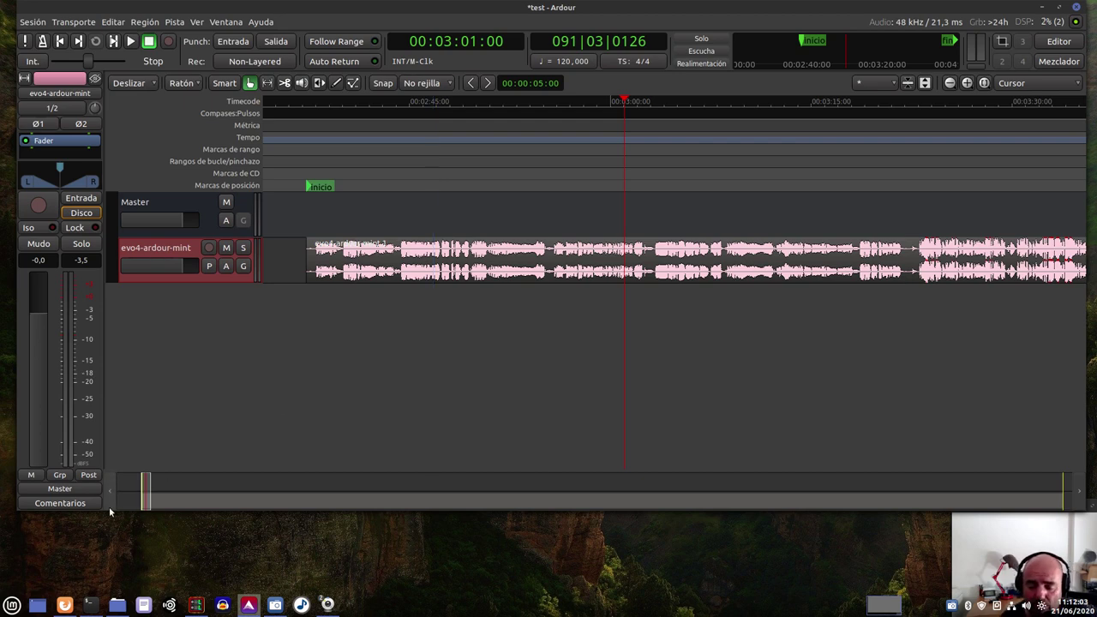
Switch to Firefox and look over the Ardour 6 PPA article and the YouTube page of the EVO 4 podcast video
click(65, 605)
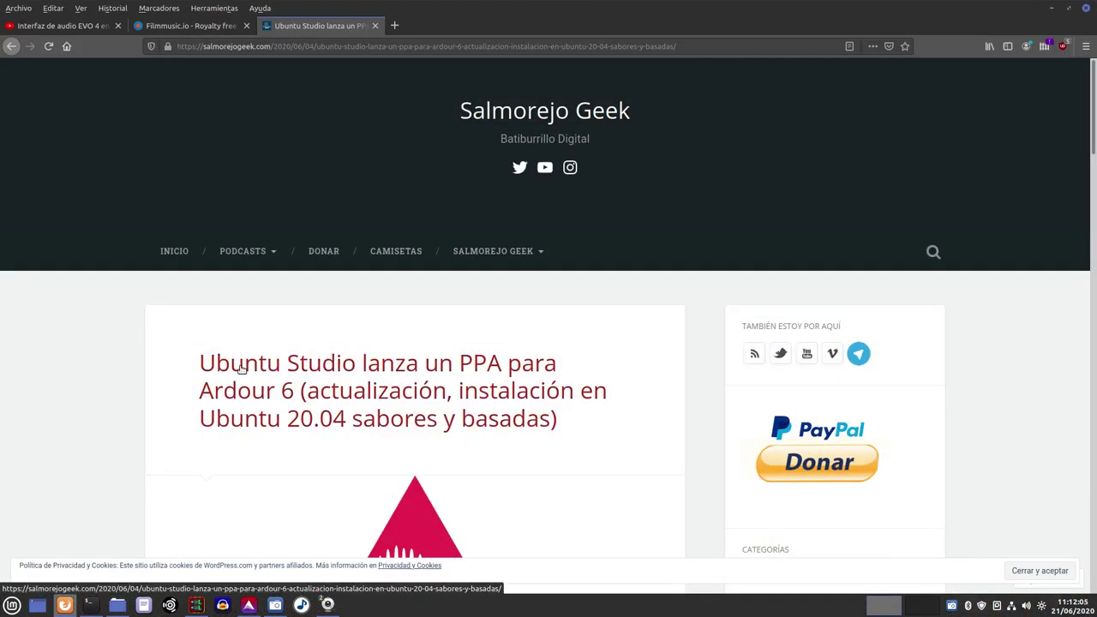
scroll(236, 351, down, 6)
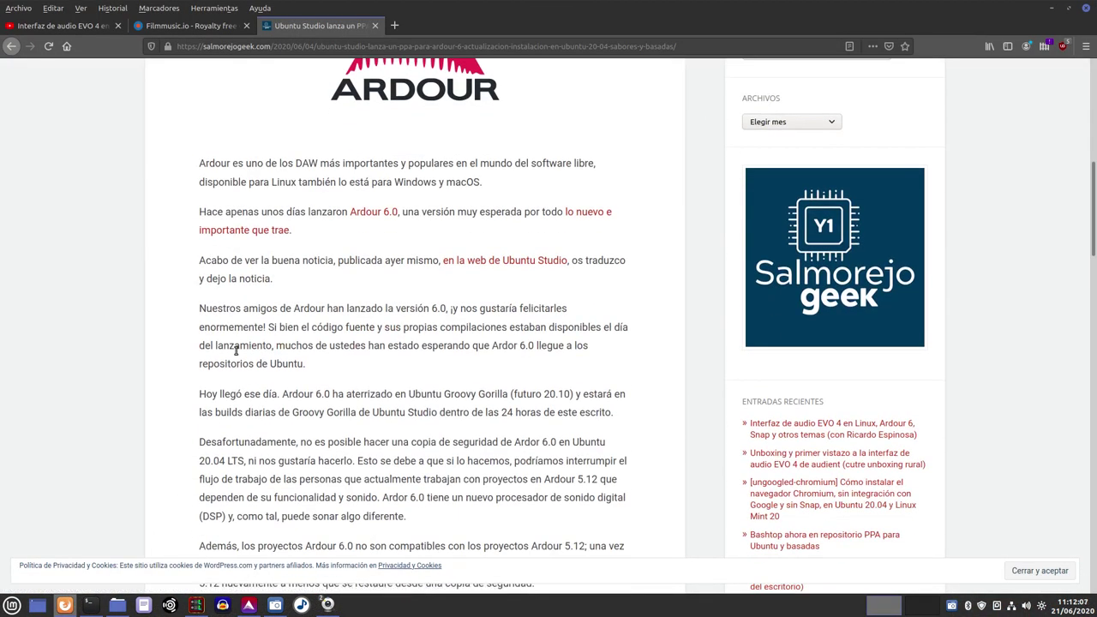
scroll(237, 351, up, 6)
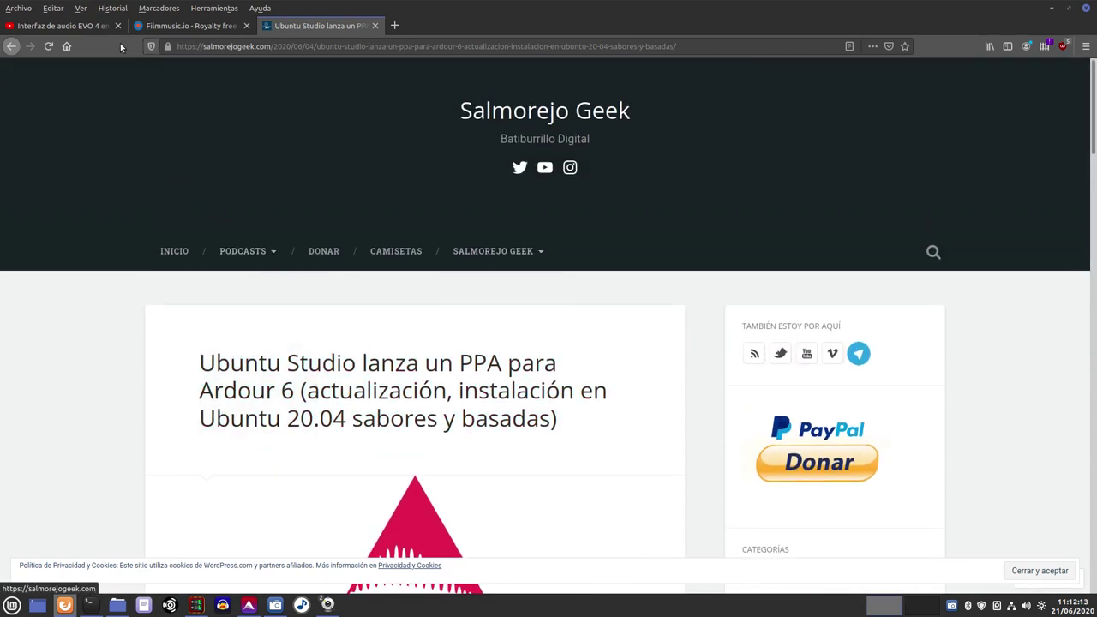
click(60, 26)
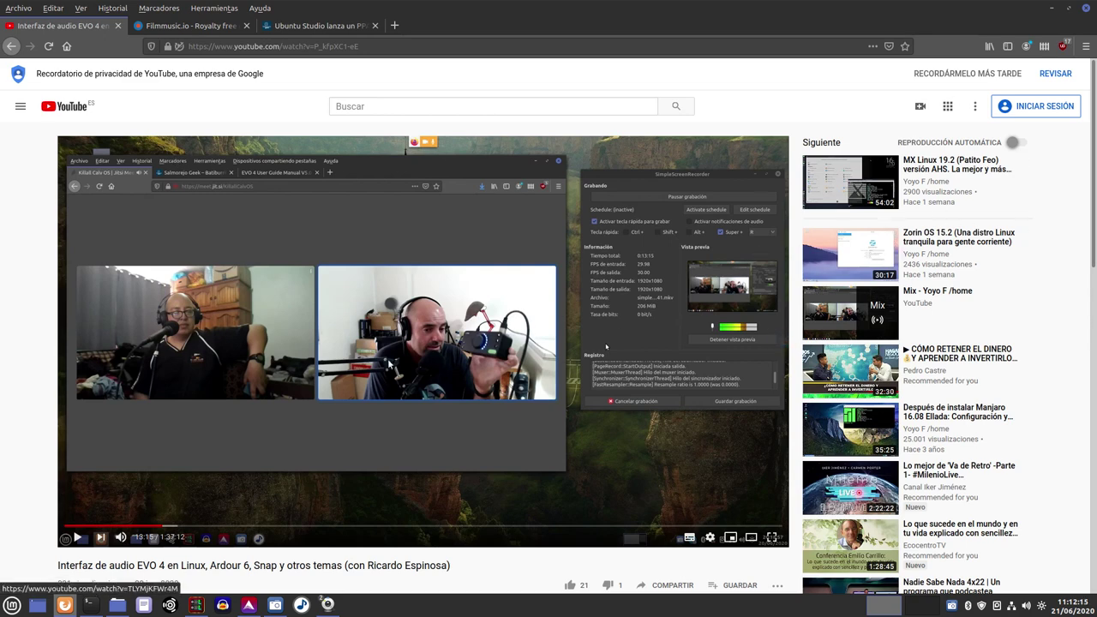
scroll(259, 523, down, 3)
scroll(260, 519, up, 3)
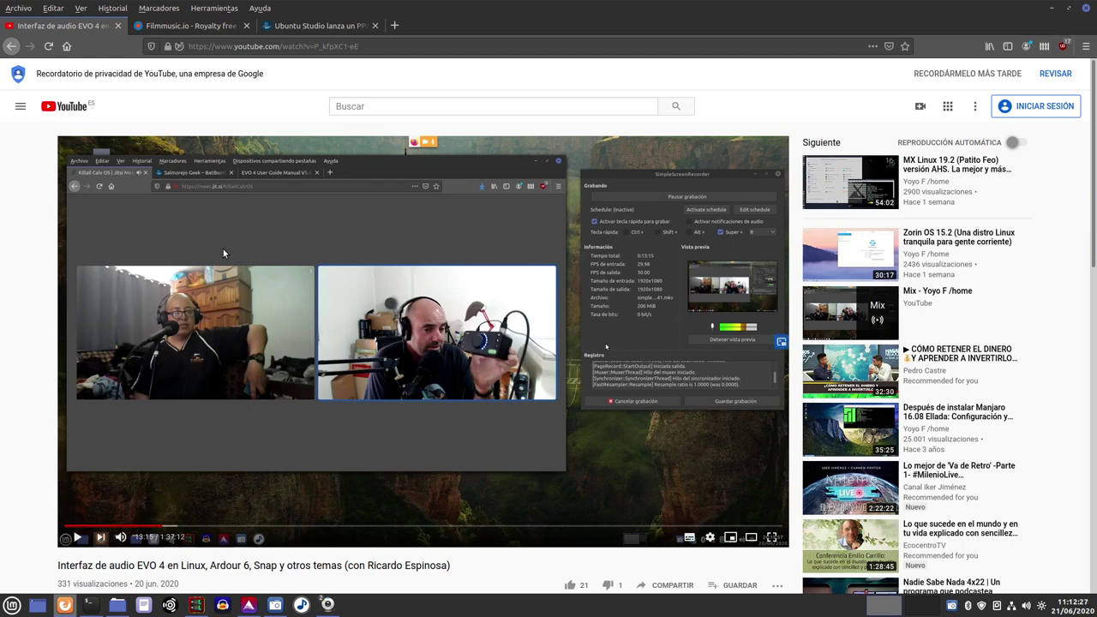
Show the filmmusic.io site and preview the song Drifting from about 01:07, pausing it after a few seconds
click(184, 26)
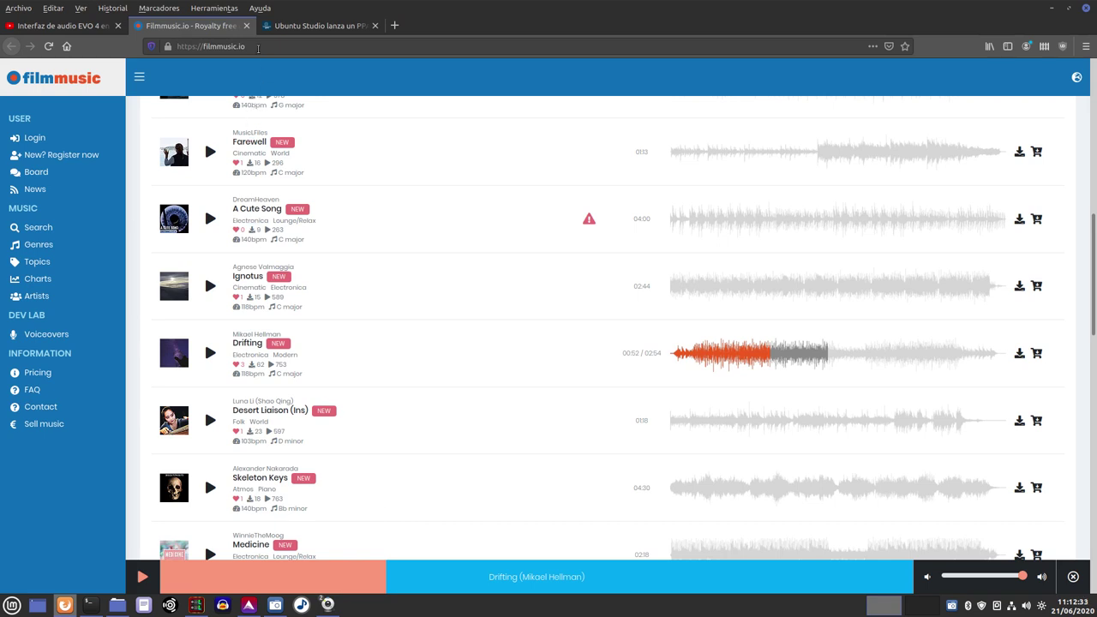
click(256, 45)
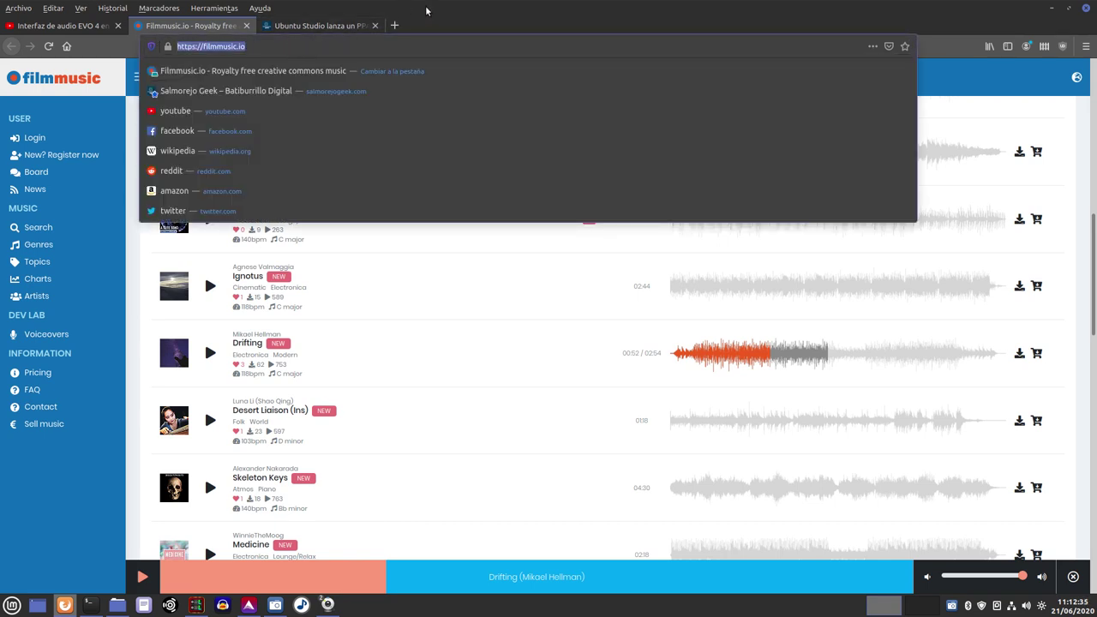
click(464, 12)
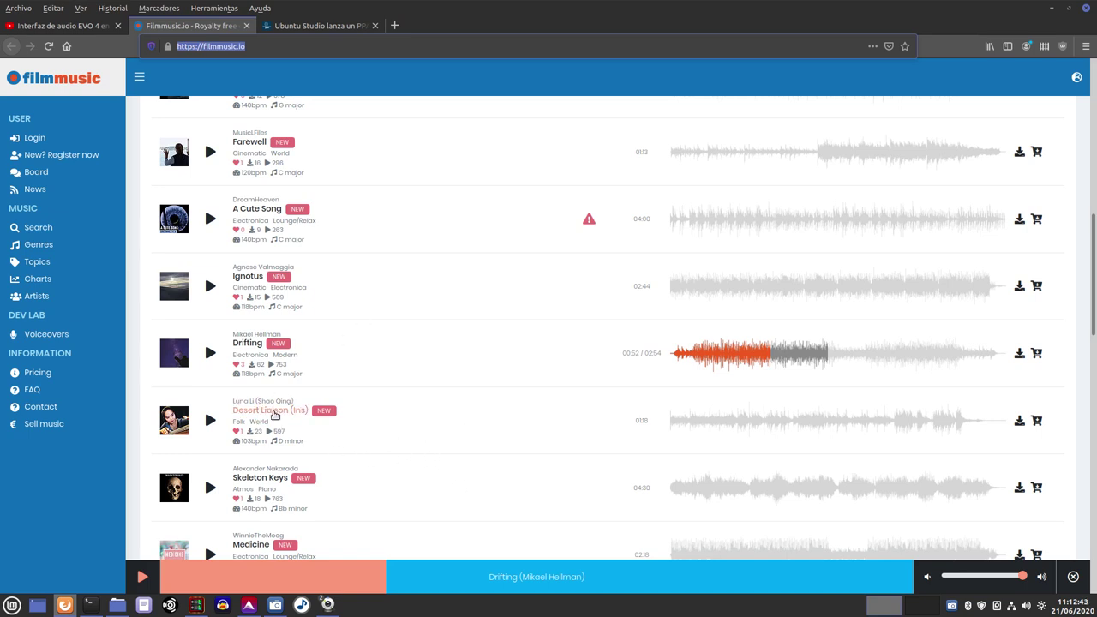
click(209, 353)
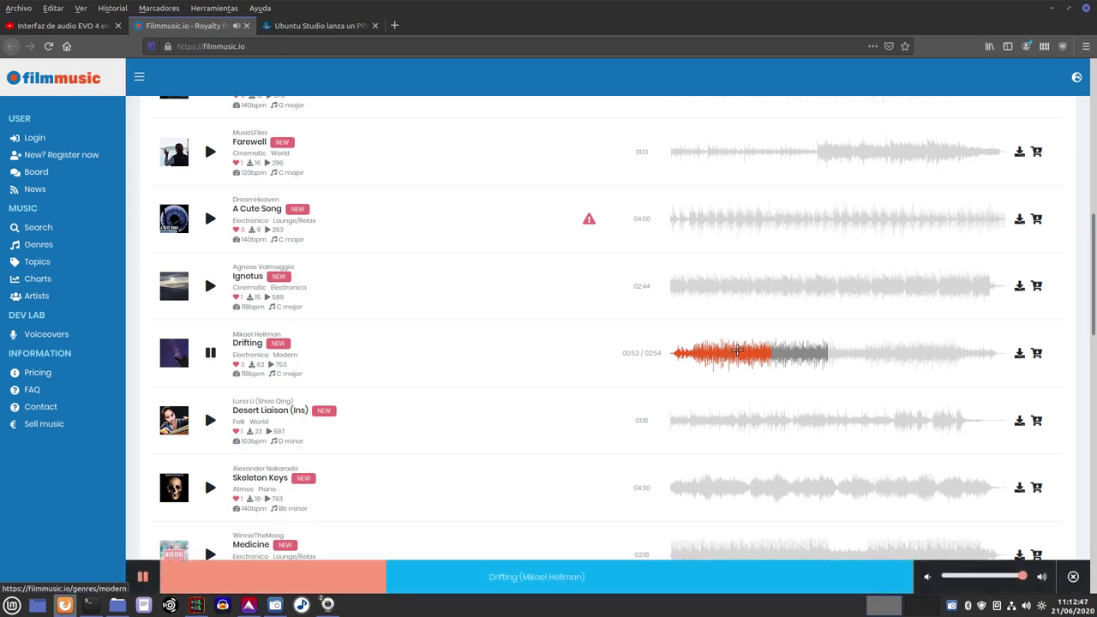
click(735, 359)
click(801, 354)
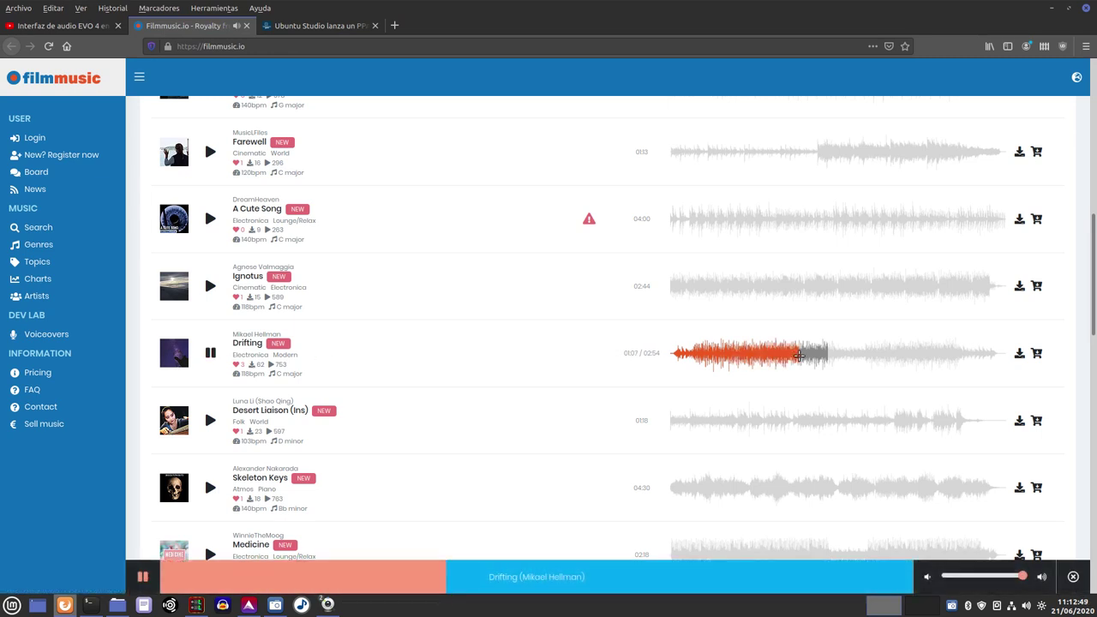
click(211, 353)
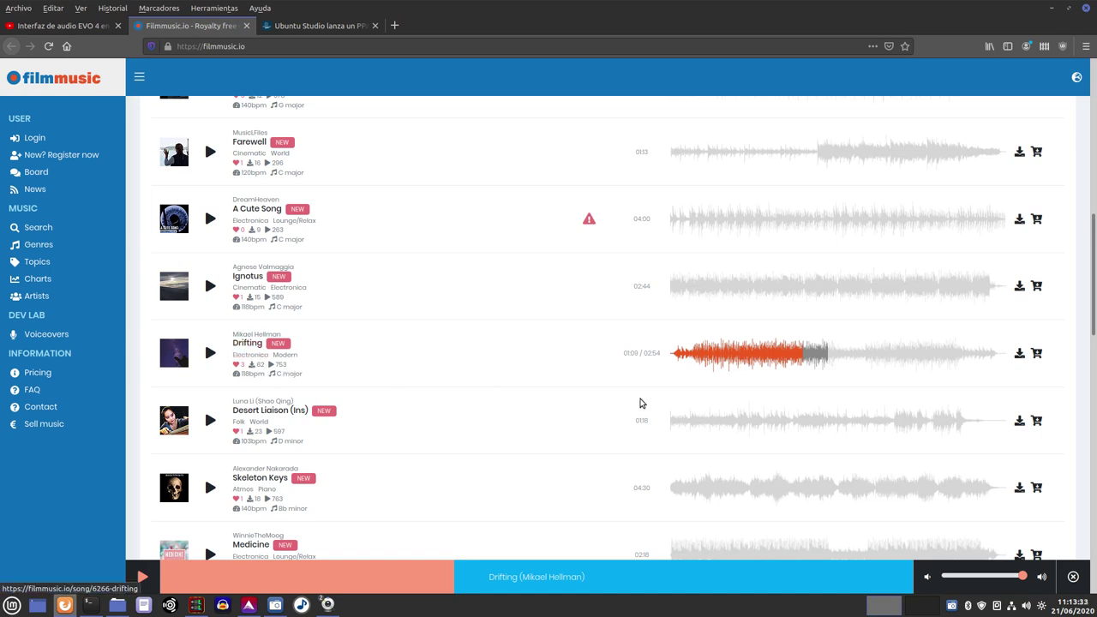
Open the download options for the song Drifting and choose the free license
click(1019, 354)
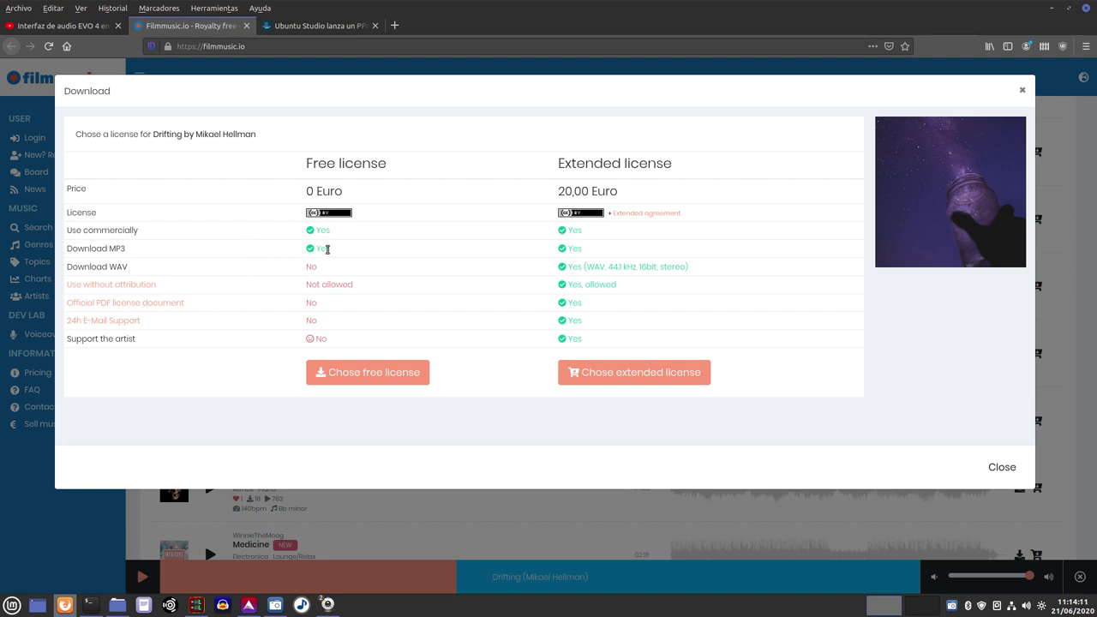
click(363, 371)
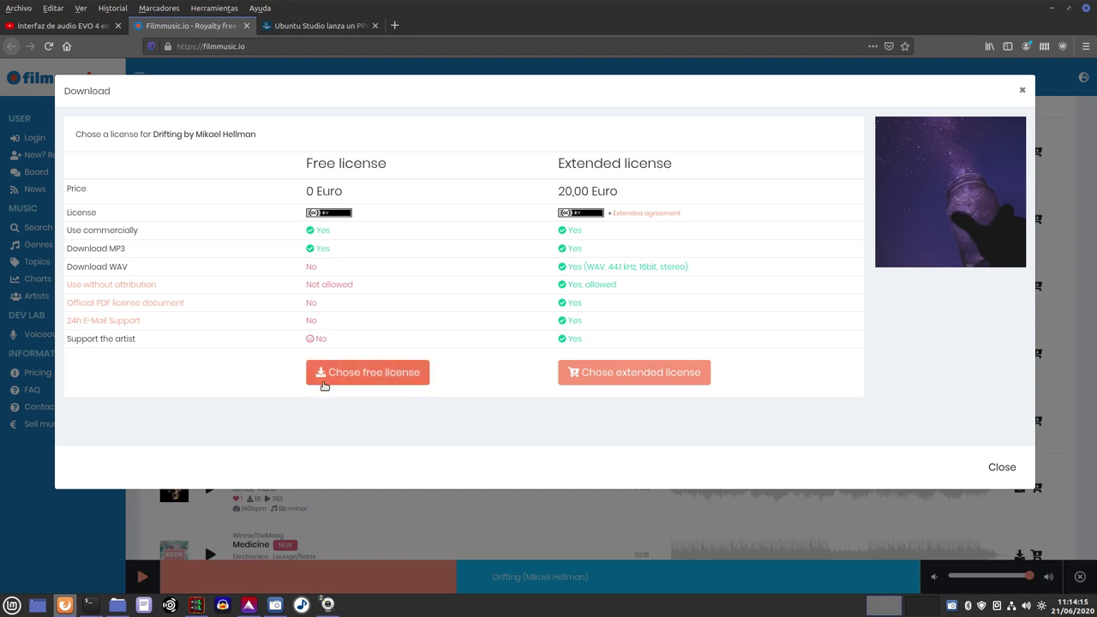
click(382, 381)
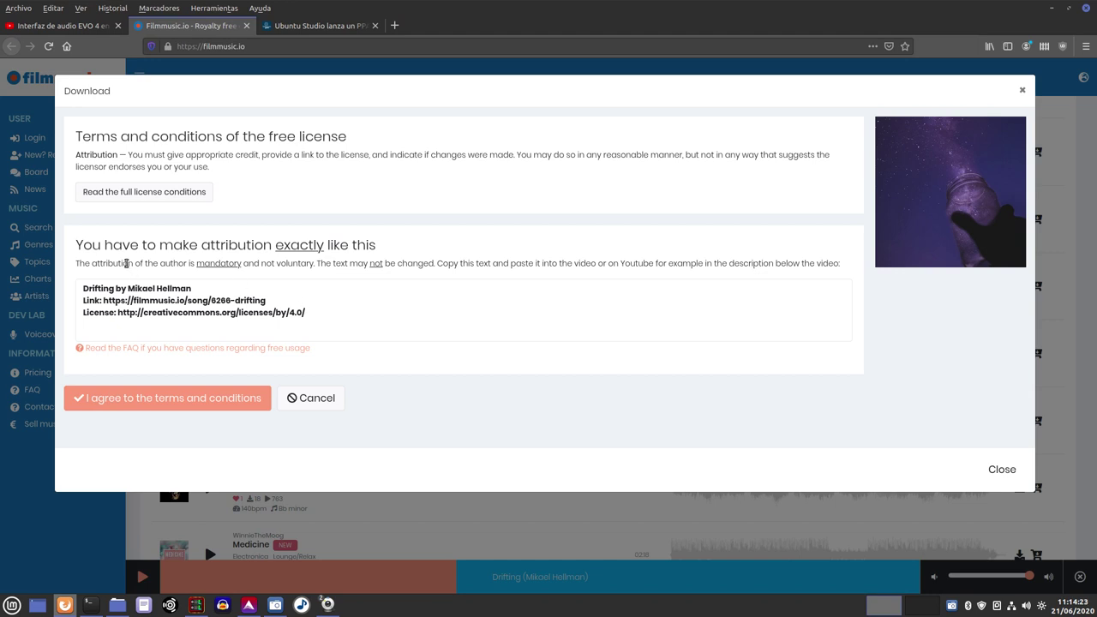
Copy the full mandatory attribution text for Drifting and paste it into an empty document in the text editor
click(294, 318)
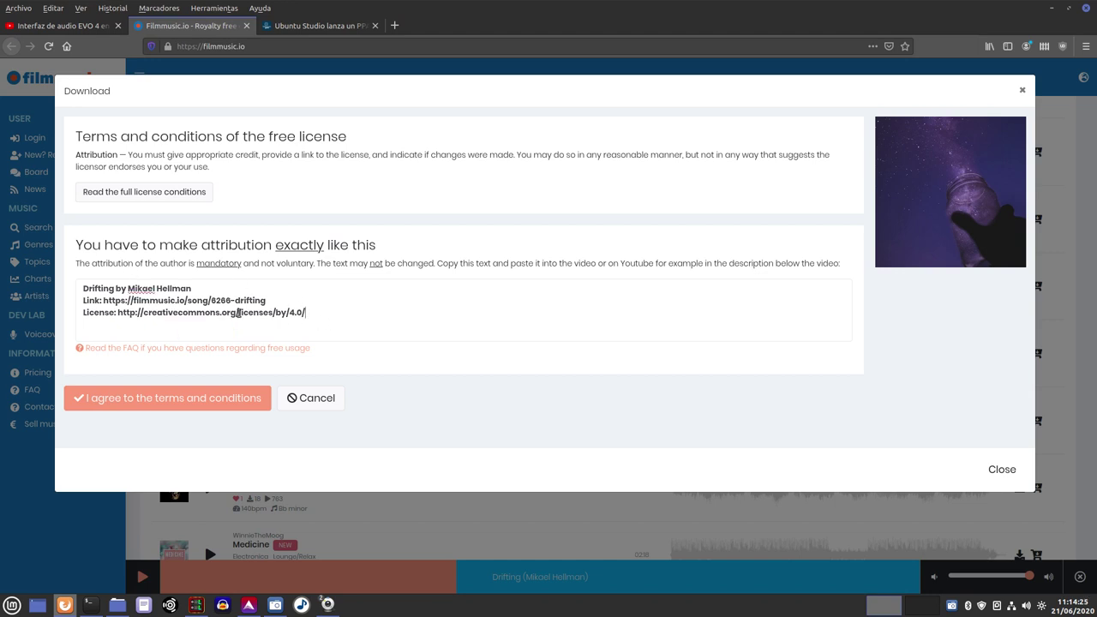
drag(294, 318, 80, 283)
right_click(107, 297)
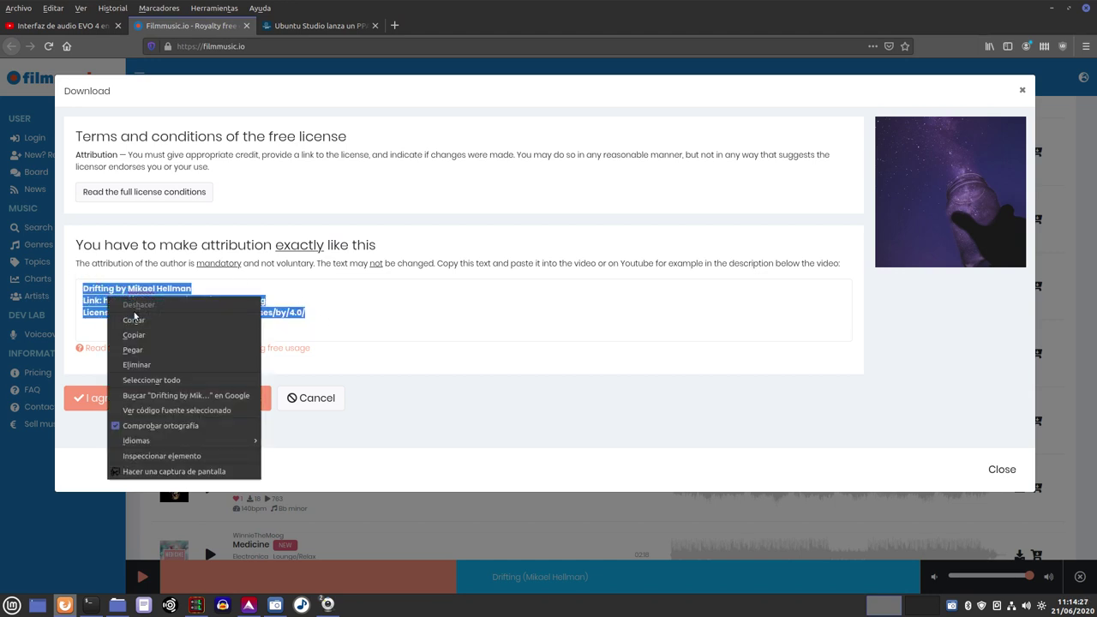
click(137, 334)
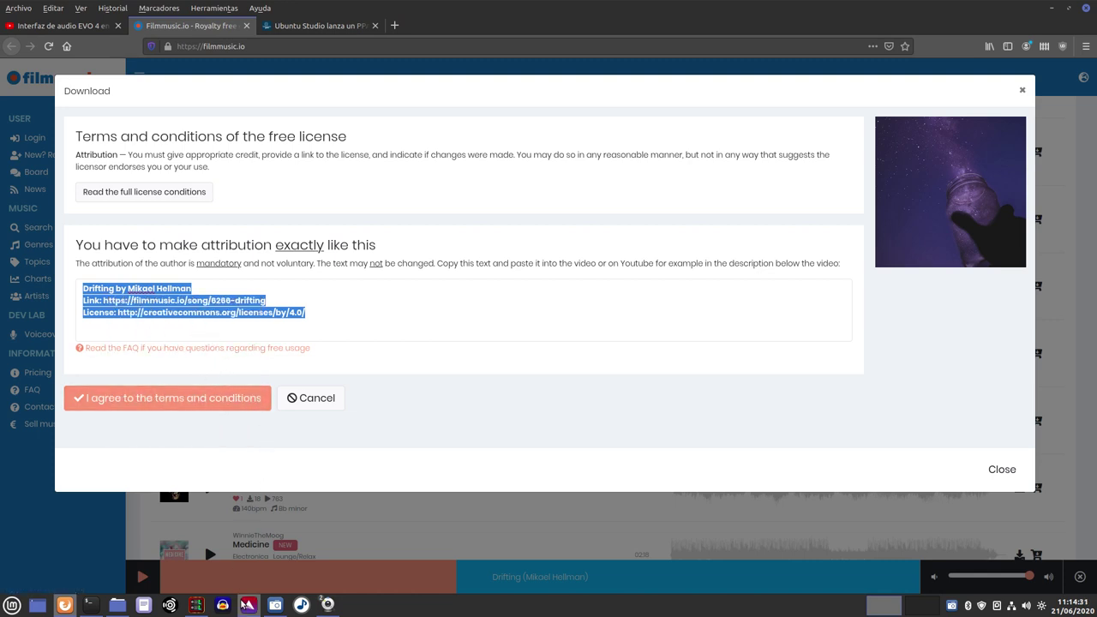
click(144, 606)
right_click(410, 271)
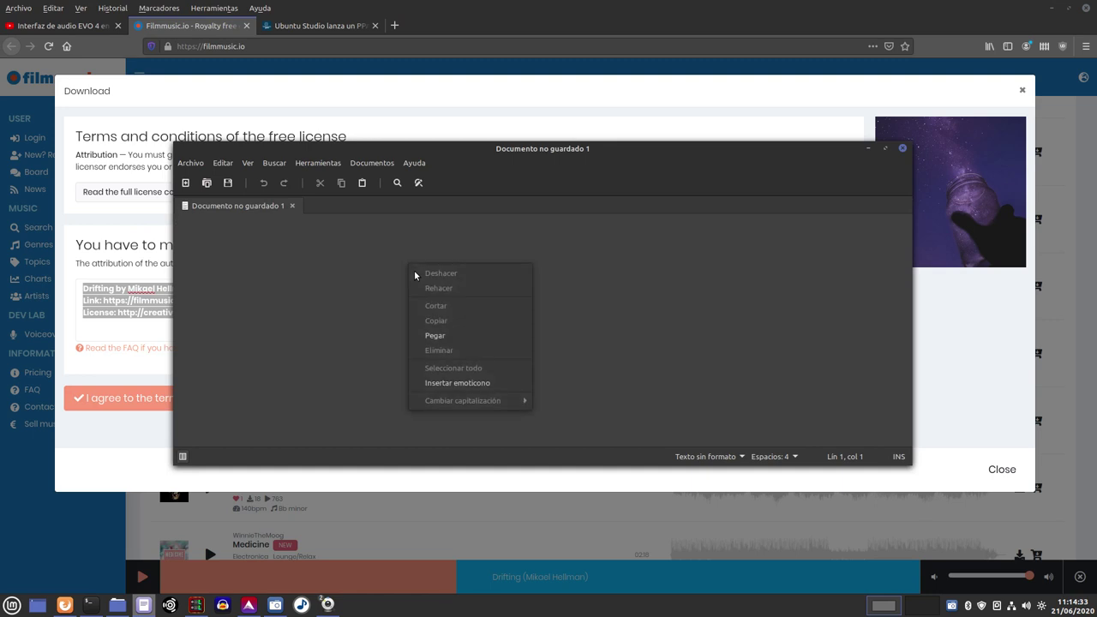
click(433, 335)
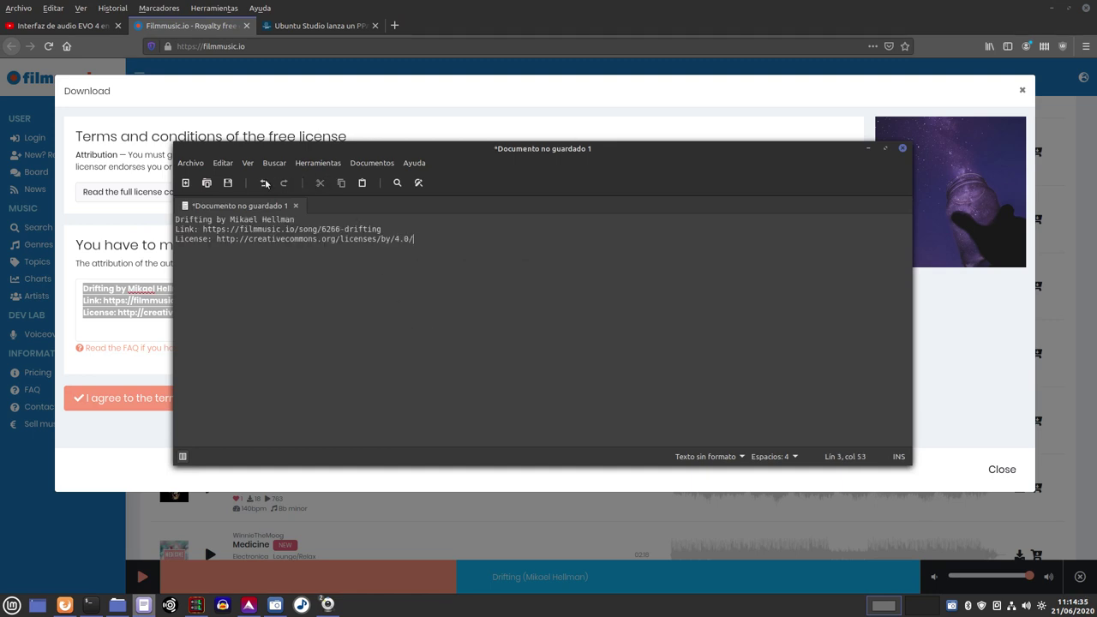
Save the attribution document in the home folder as "atribucion filmmusic"
click(229, 183)
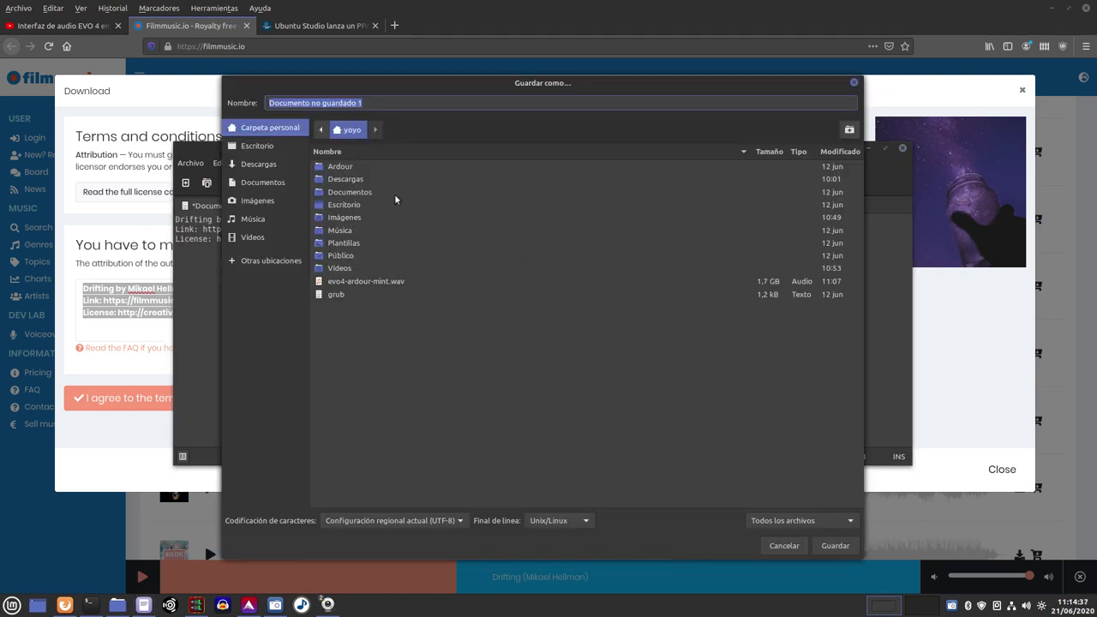
text(atribucion f)
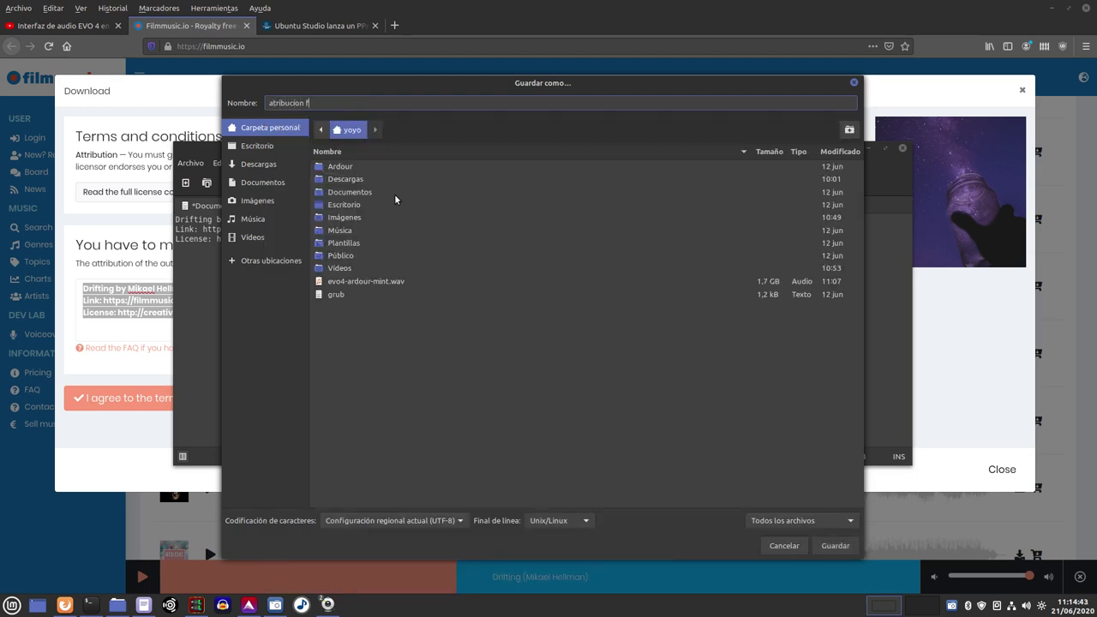
text(ilmmusic)
click(836, 546)
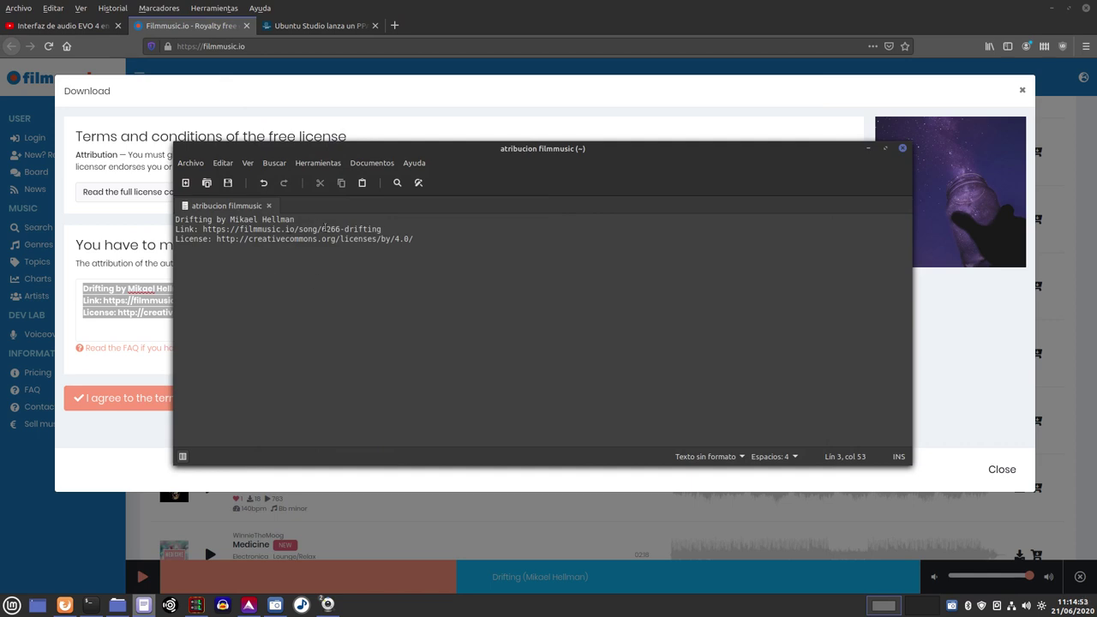
Close the attribution document, accept the free license terms for Drifting and save the MP3 file
click(902, 148)
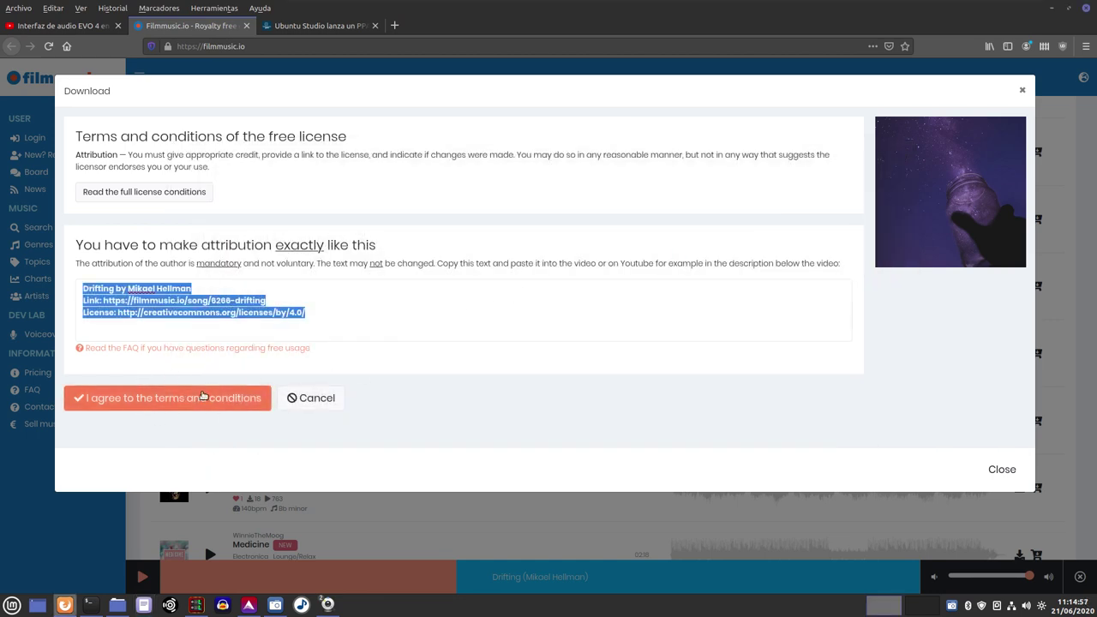
click(169, 398)
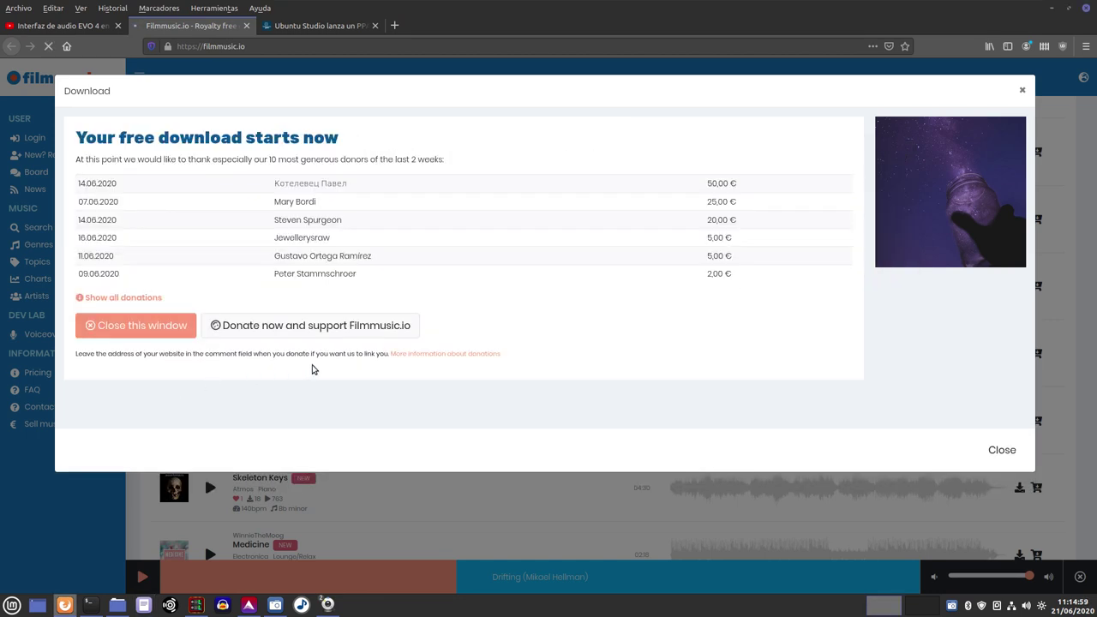
click(482, 325)
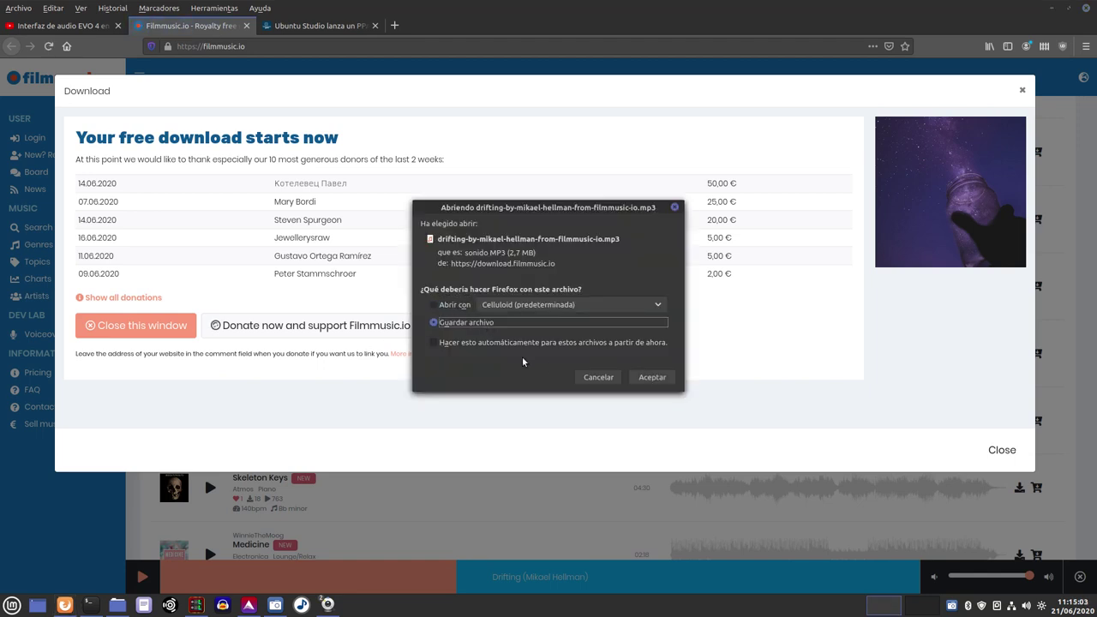
click(653, 378)
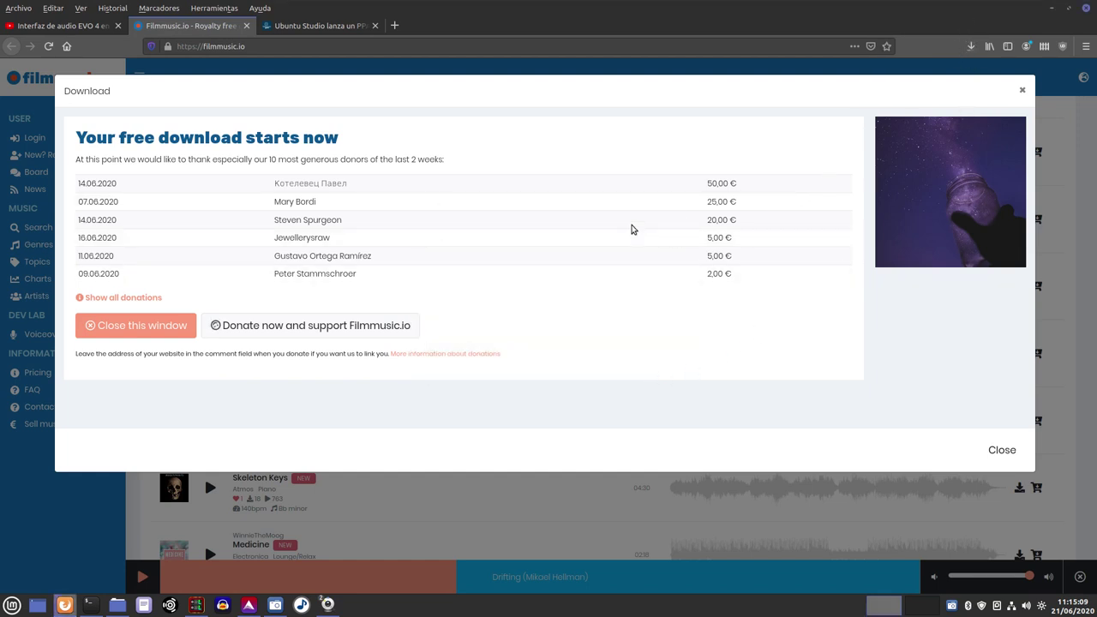
Dismiss the site's download dialog and open the folder containing the downloaded Drifting MP3
click(972, 54)
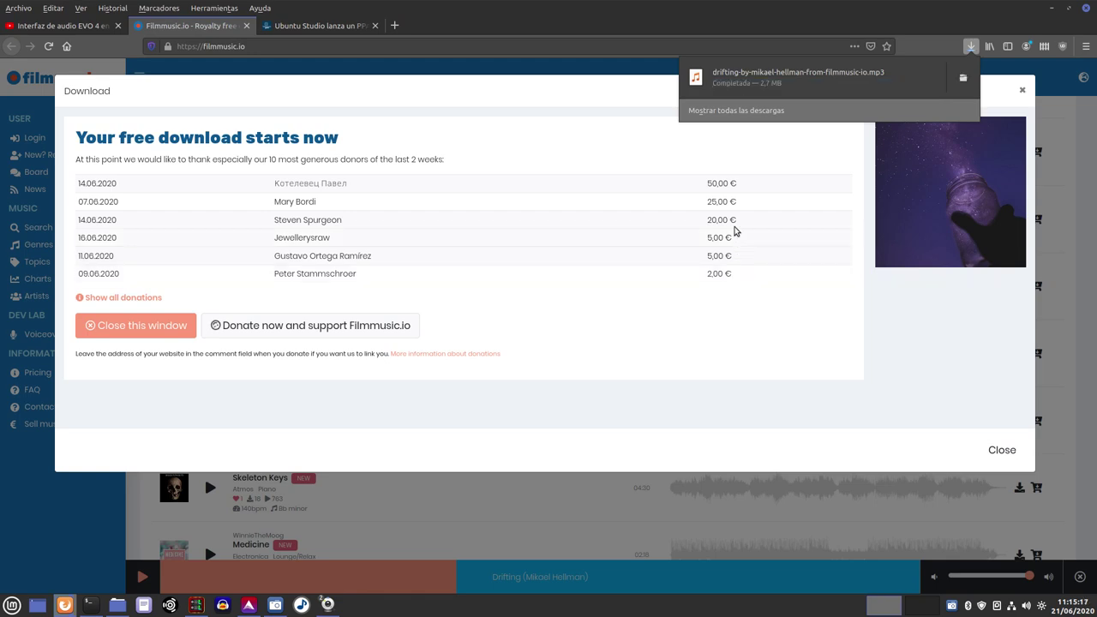
click(999, 449)
click(1000, 449)
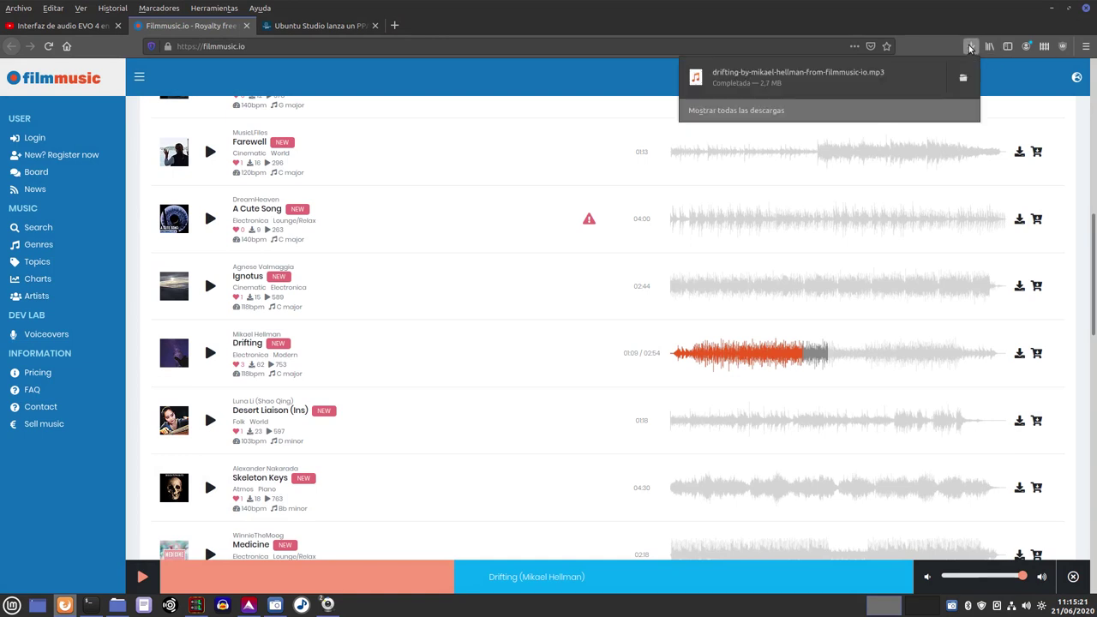
click(961, 82)
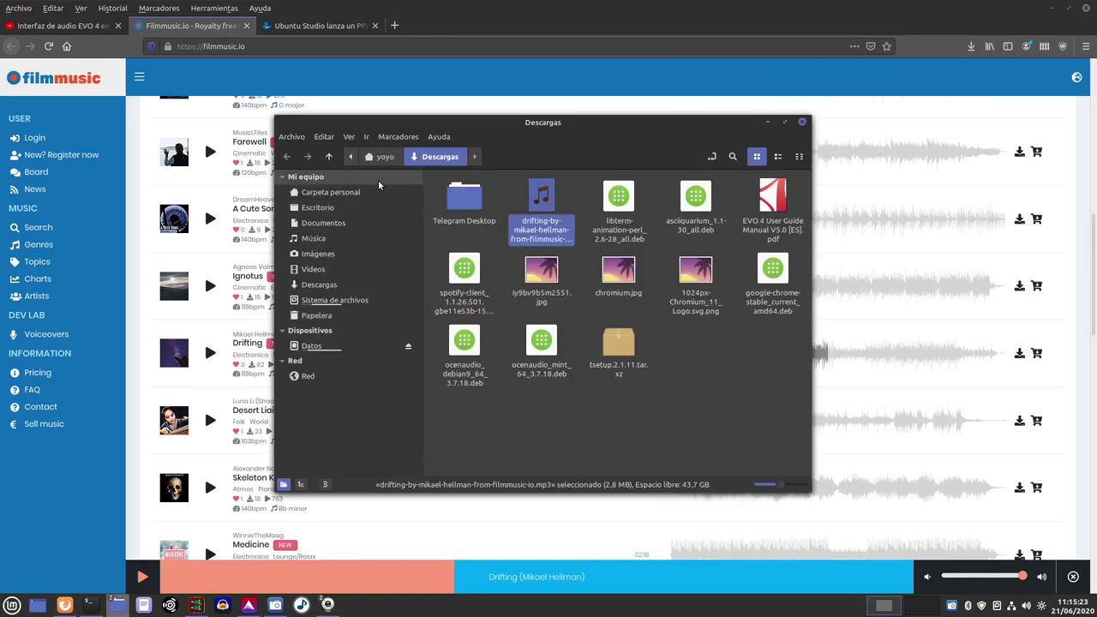
Move the Drifting MP3 from Descargas to the home folder using a second file manager window, and close the Descargas window
click(1051, 9)
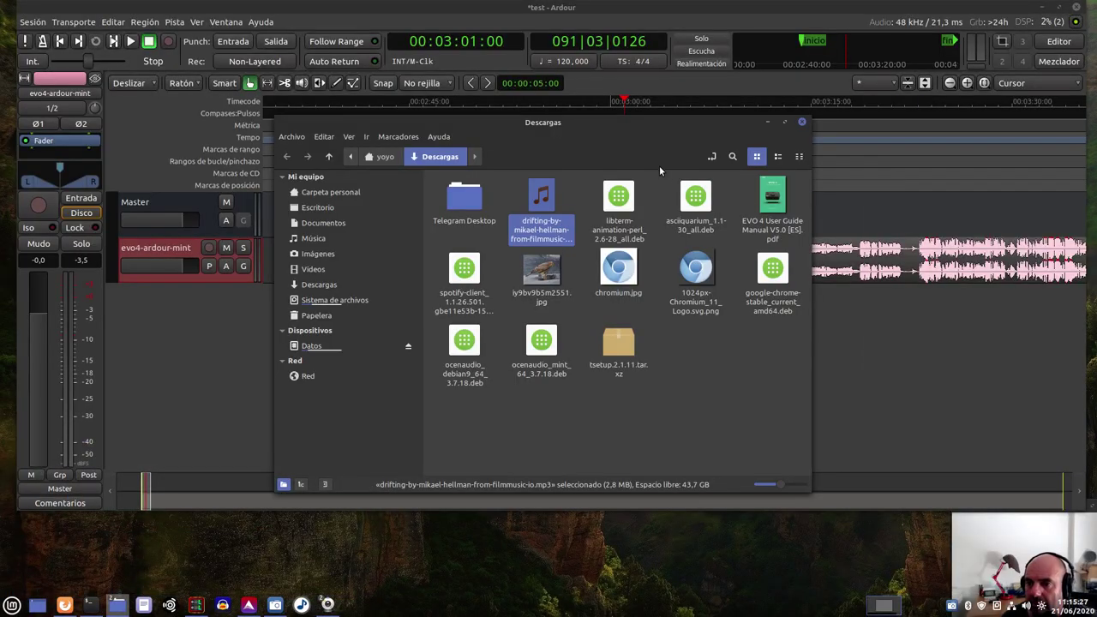
drag(631, 128, 627, 232)
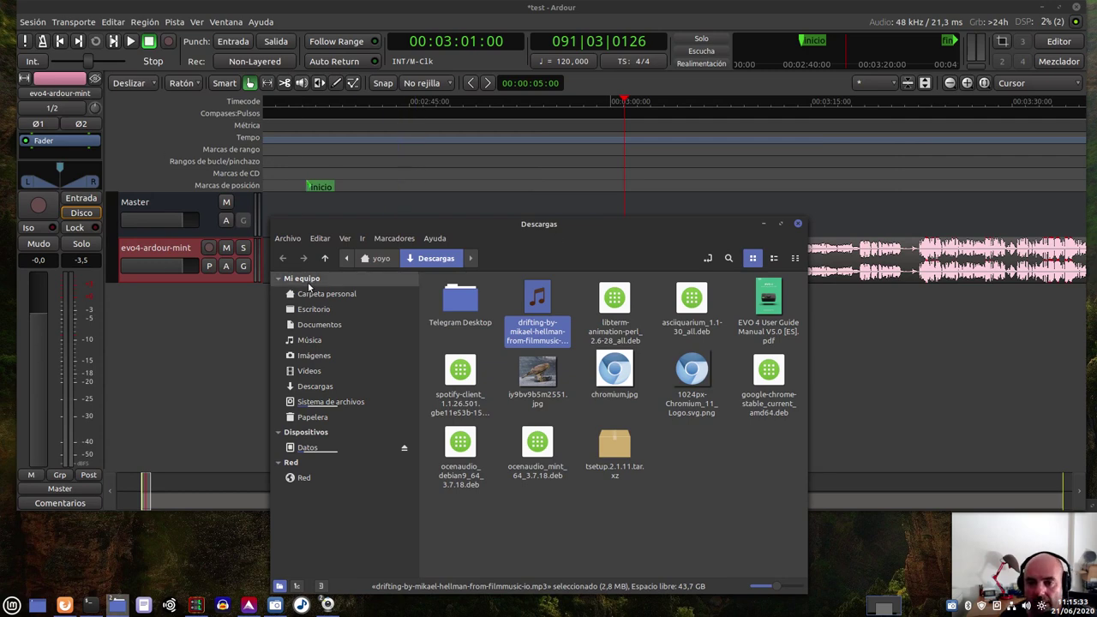
click(284, 239)
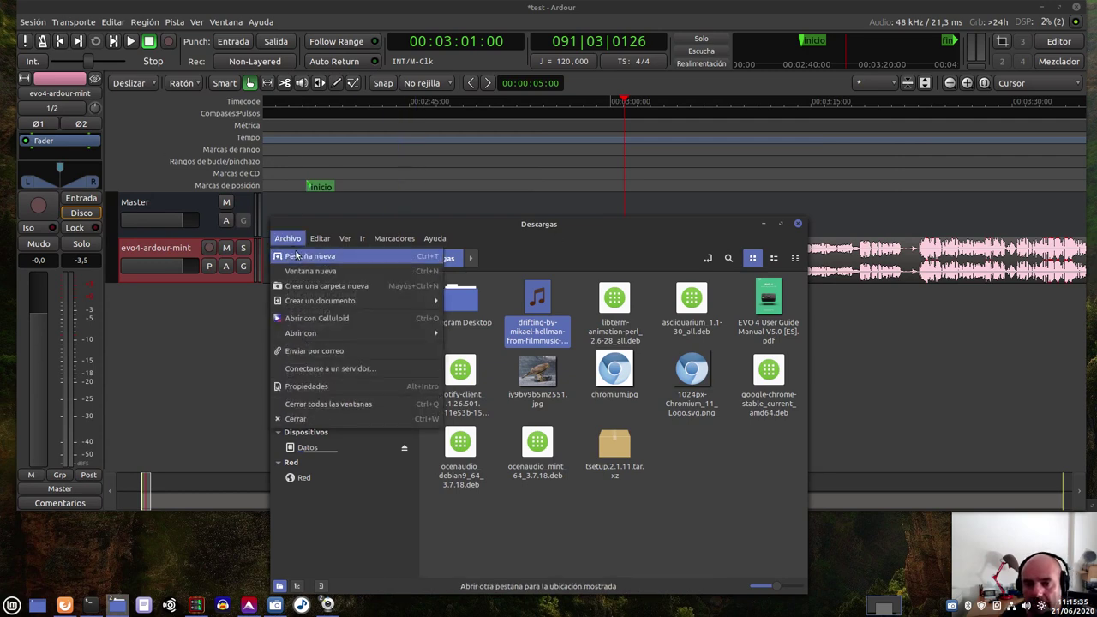
click(303, 271)
drag(572, 146, 838, 183)
click(622, 230)
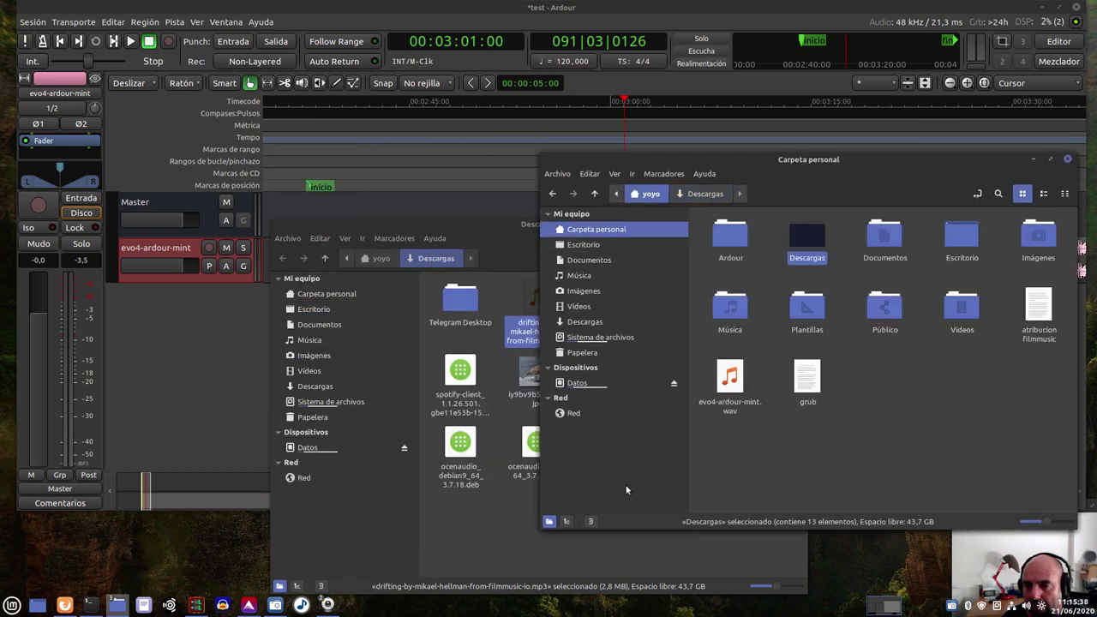
click(522, 566)
drag(538, 305, 953, 411)
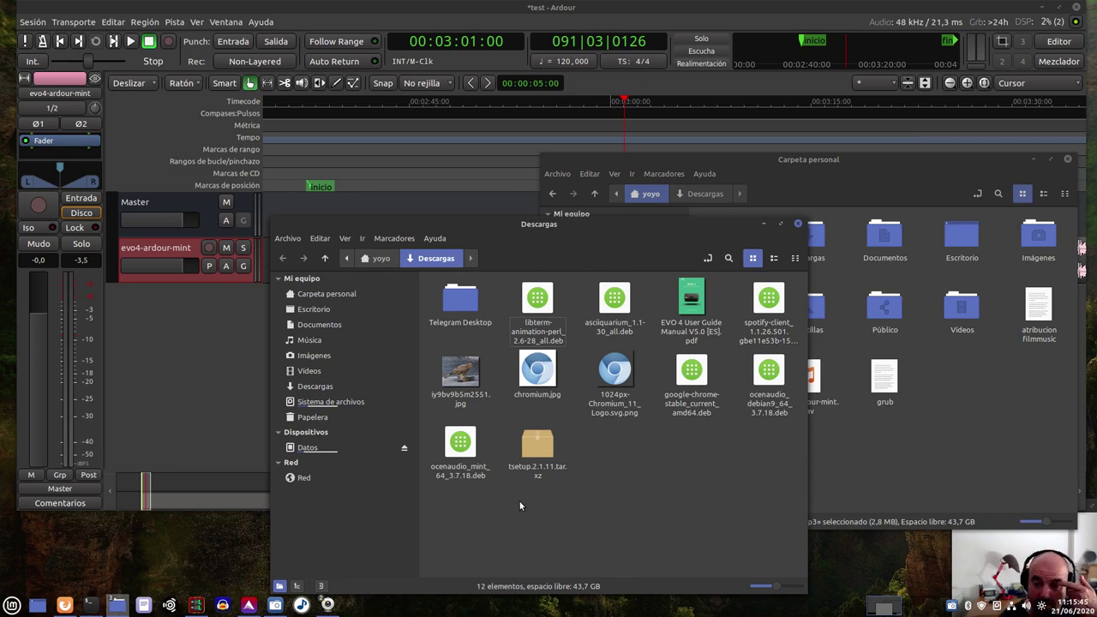
click(798, 225)
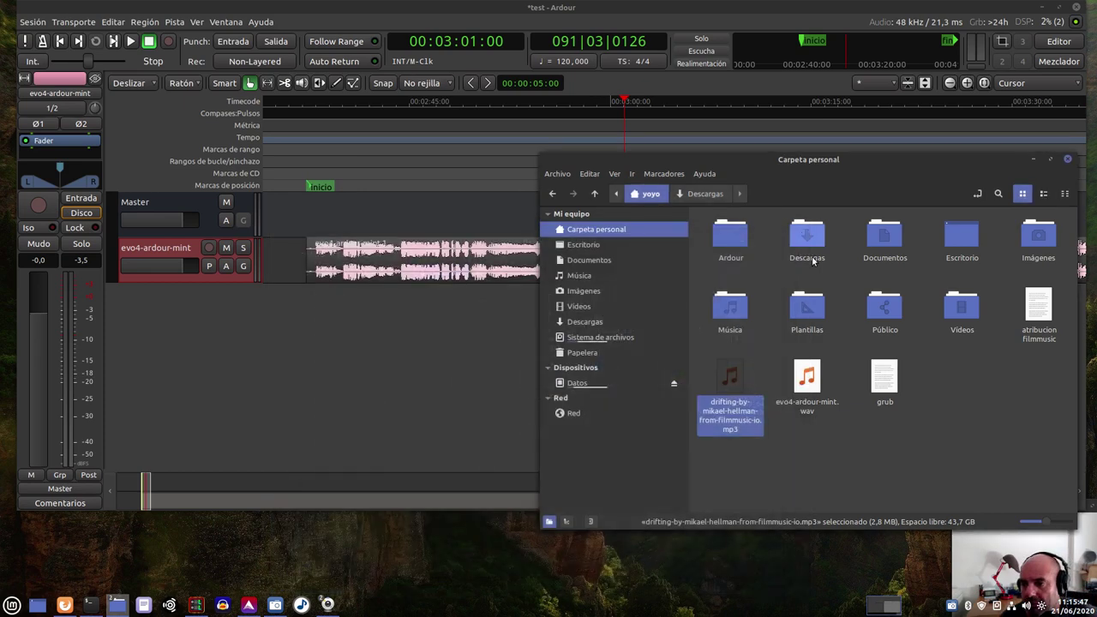
Import the Drifting MP3 from the home folder into Ardour as a new track below evo4-ardour-mint, starting at the inicio marker
drag(864, 163, 750, 370)
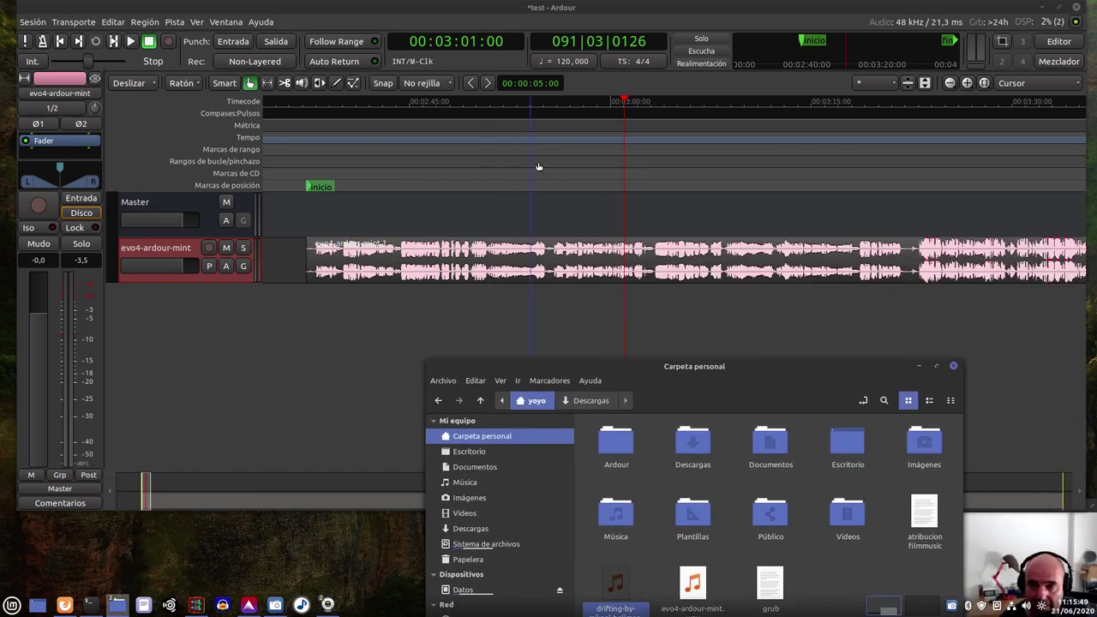
drag(679, 367, 484, 234)
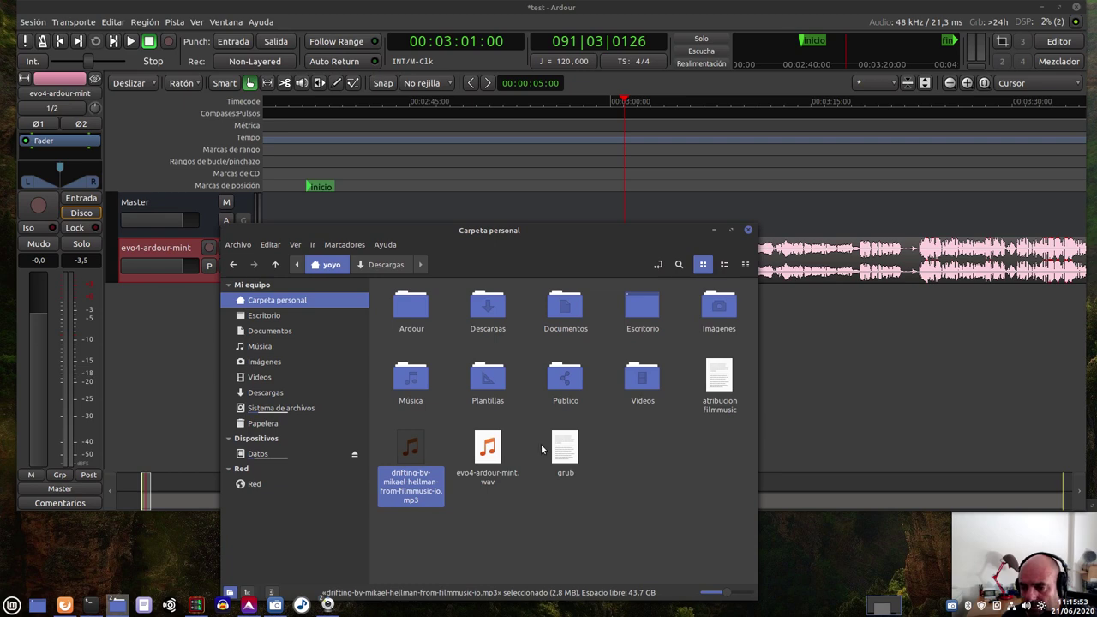
click(419, 521)
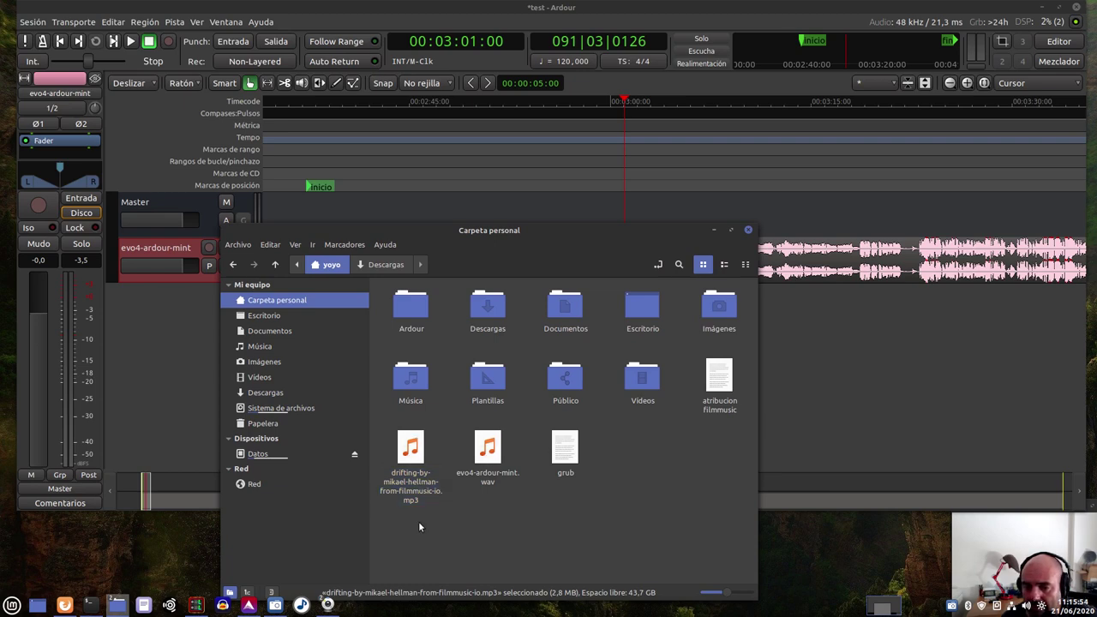
click(410, 450)
drag(508, 236, 716, 302)
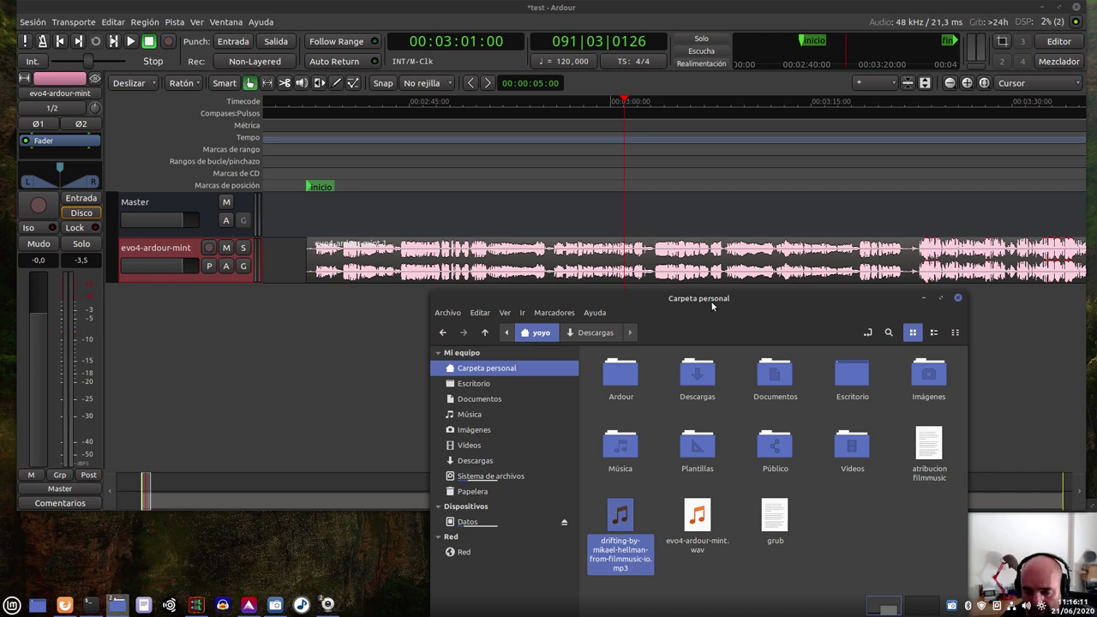
drag(769, 297, 1073, 226)
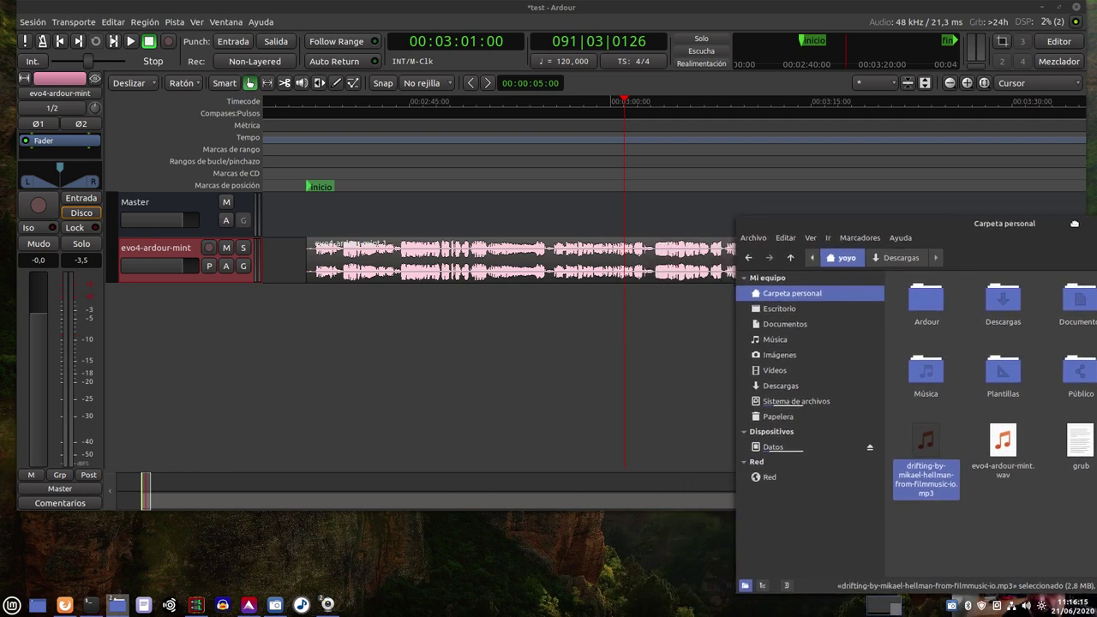
drag(929, 464, 308, 348)
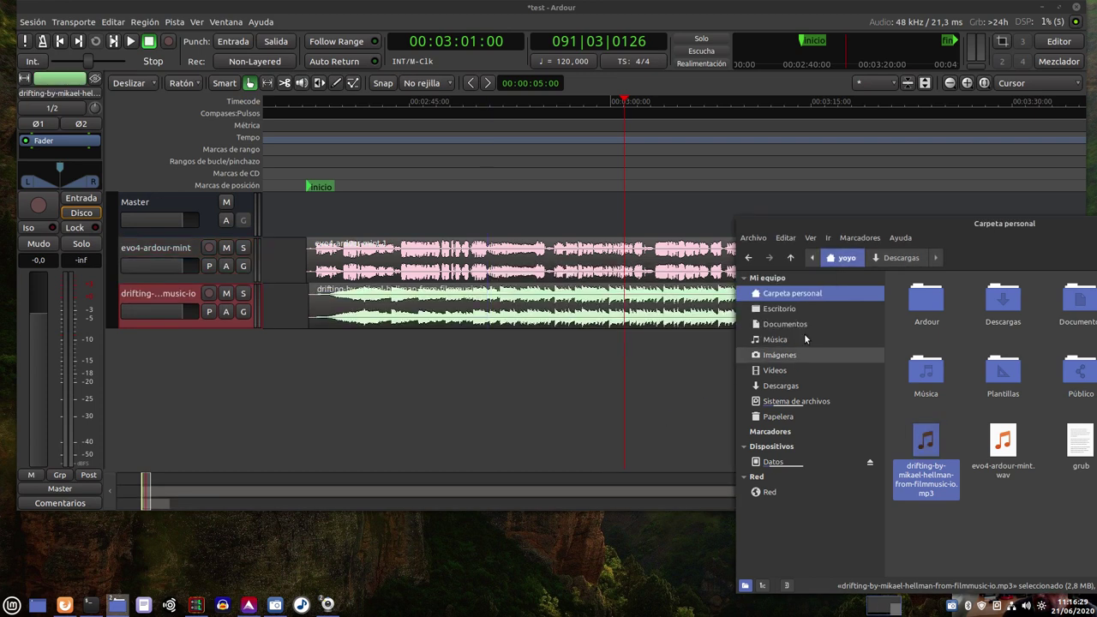
Check the Jack master settings and status in Ubuntu Studio Controls, and return to the Ardour session
drag(1020, 226, 520, 182)
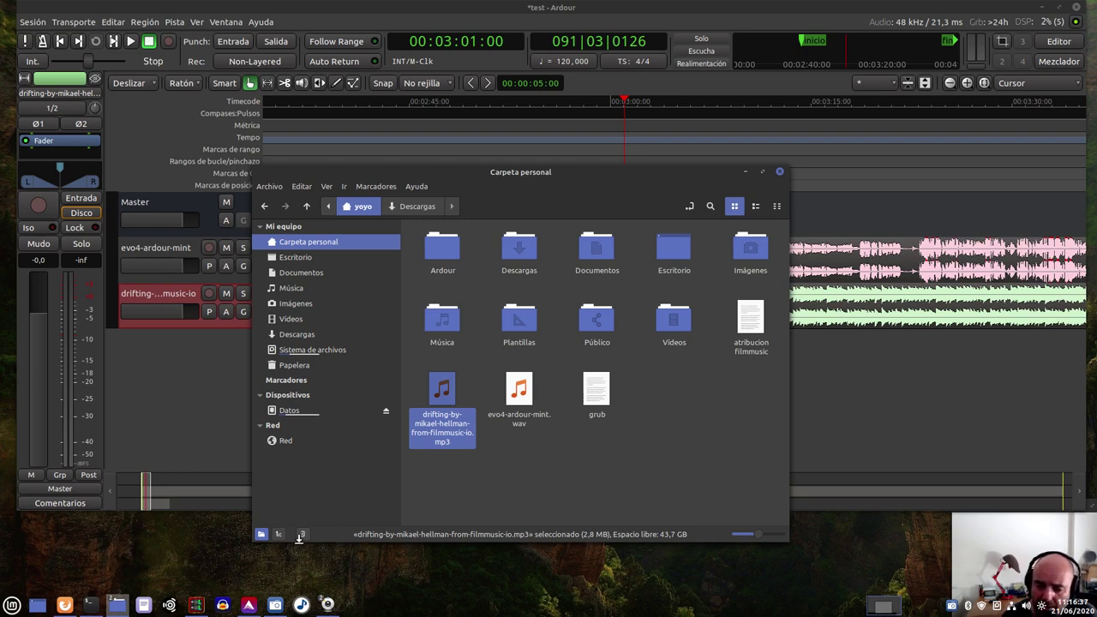
click(171, 600)
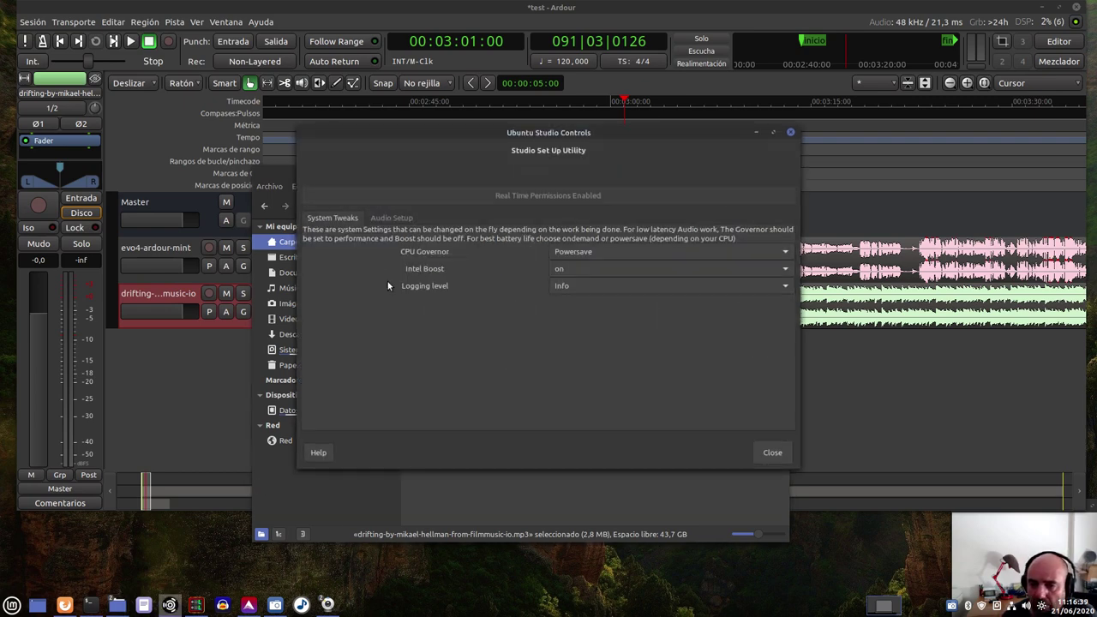
click(382, 220)
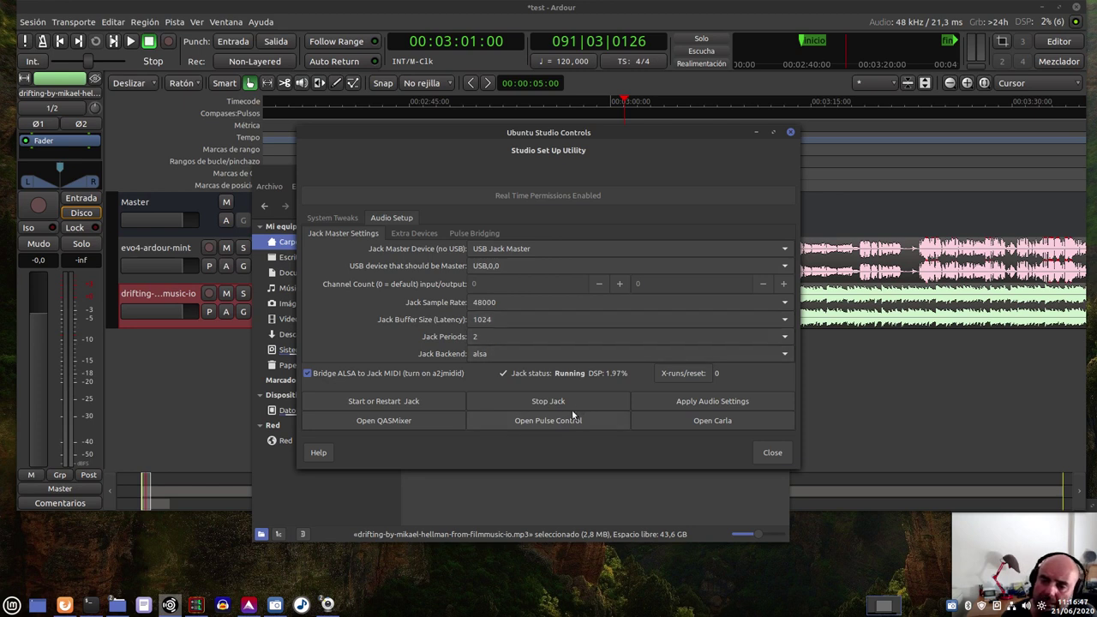
click(773, 452)
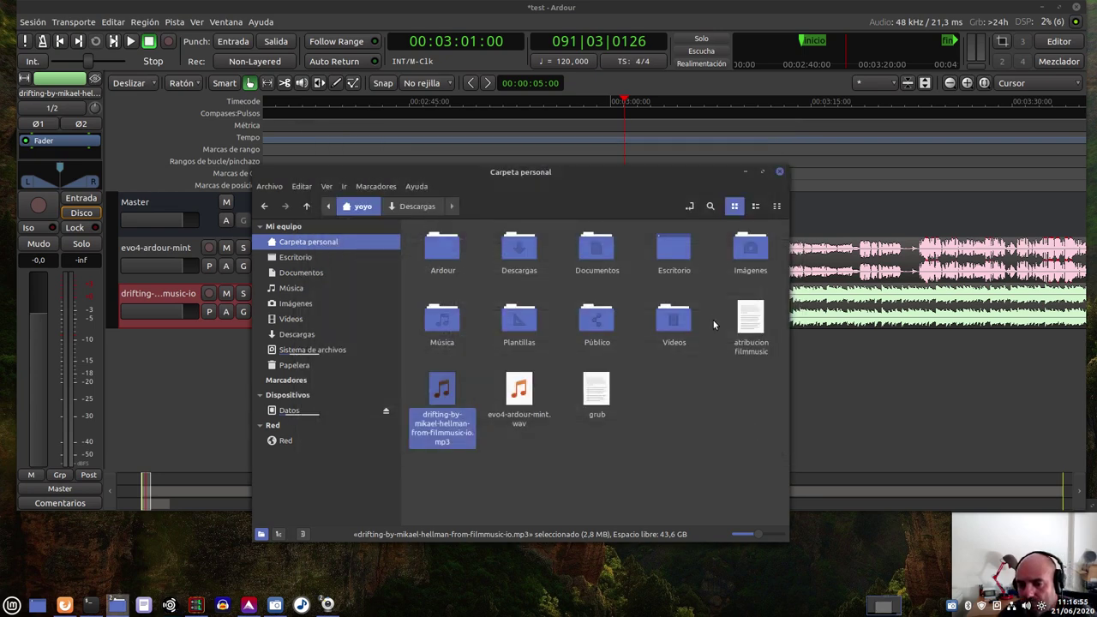
click(746, 173)
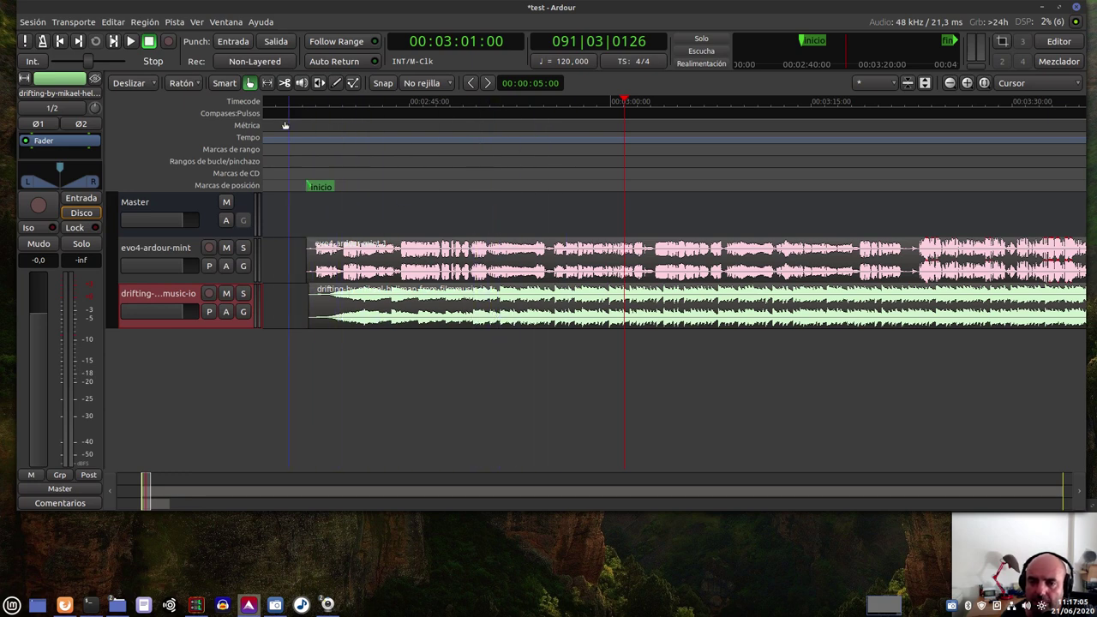
Move the Drifting music region earlier to start at about 00:02:34 and increase its track's height
mouse_move(477, 315)
mouse_down()
mouse_move(413, 309)
mouse_move(450, 307)
mouse_move(427, 300)
mouse_move(436, 306)
mouse_move(415, 310)
mouse_up()
drag(225, 328, 230, 395)
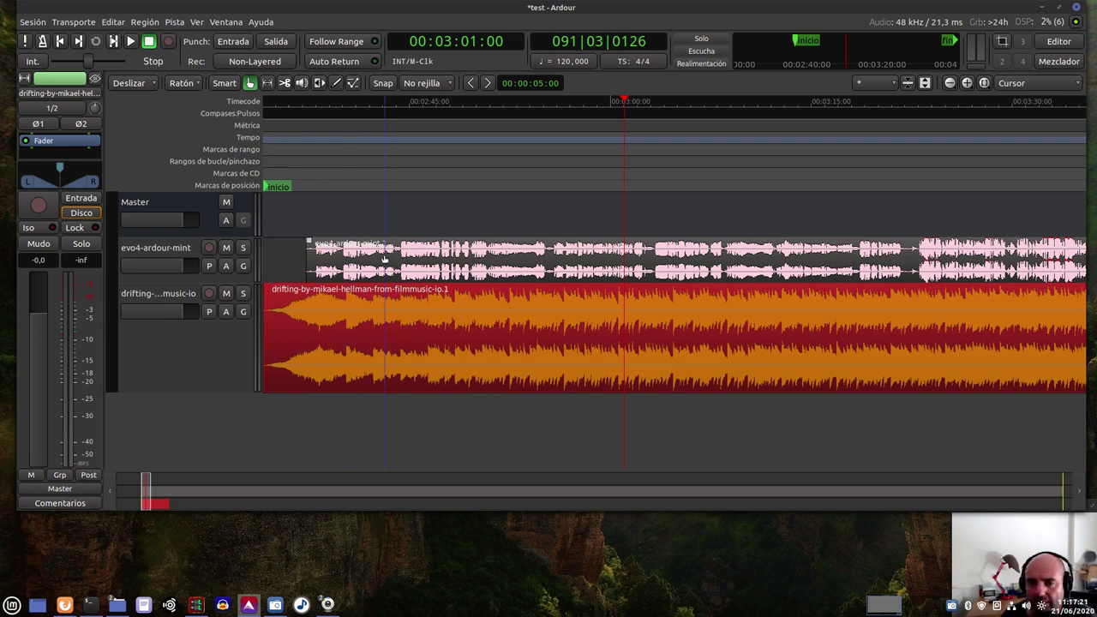
Shift the evo4-ardour-mint voice region to start at about 00:03:03 and play the session from near the music's beginning
drag(382, 256, 684, 266)
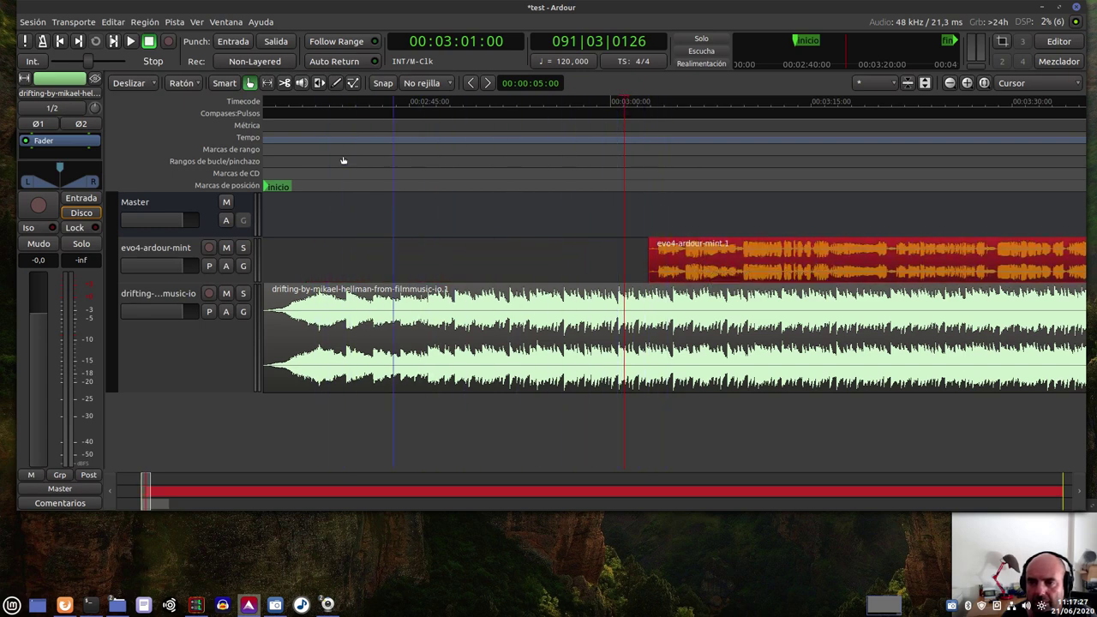
click(278, 104)
key(space)
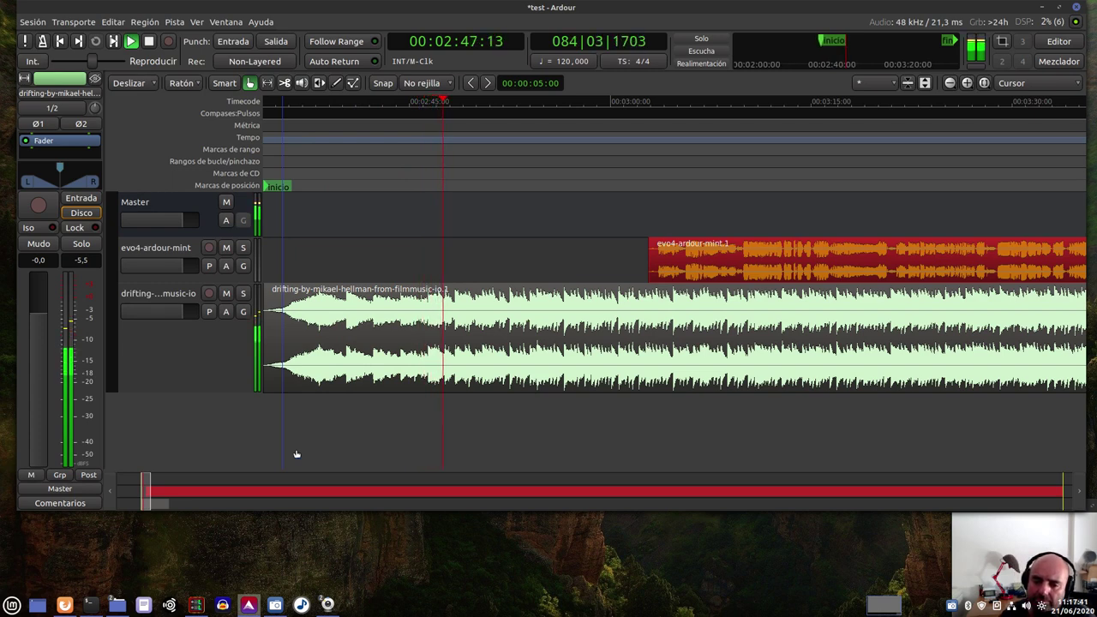
key(space)
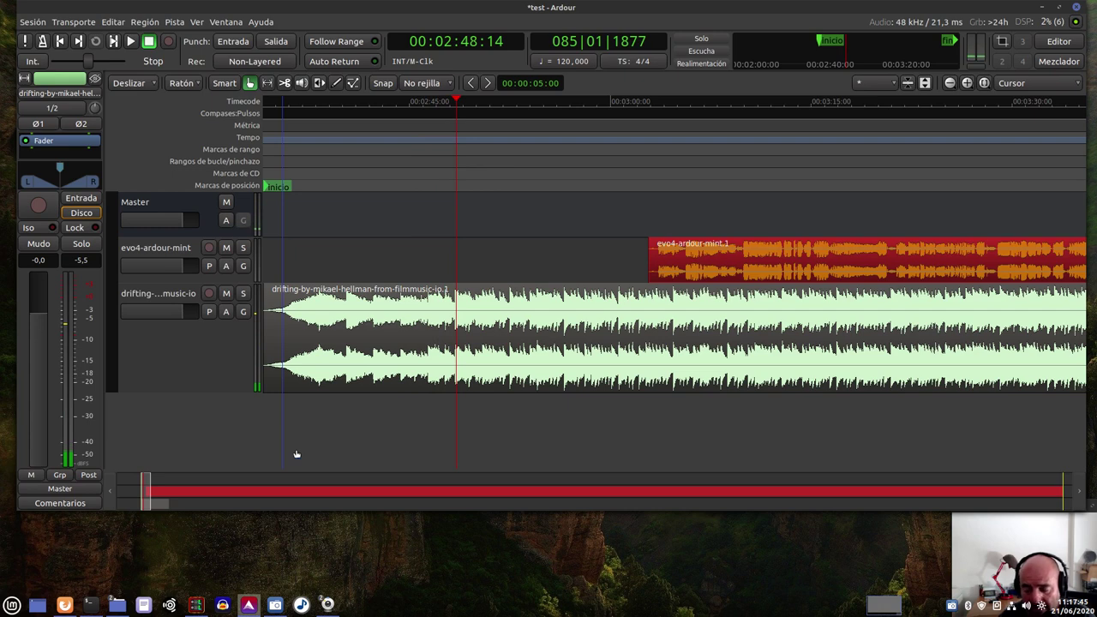
key(space)
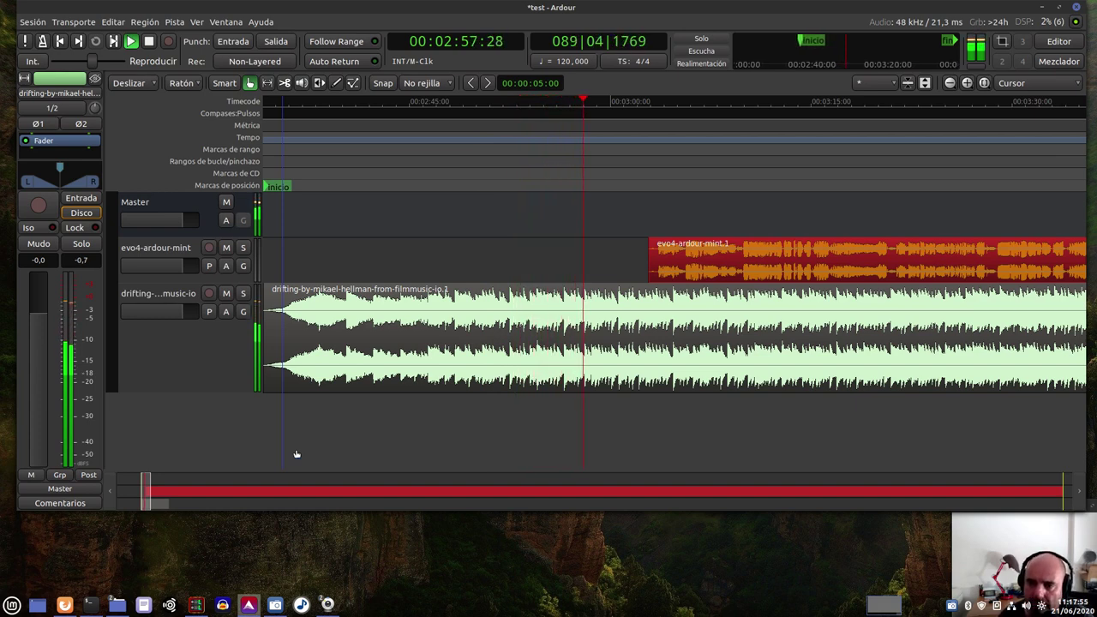
Play the music repeatedly from about 00:02:54 to find where its volume should drop before the voice region
key(space)
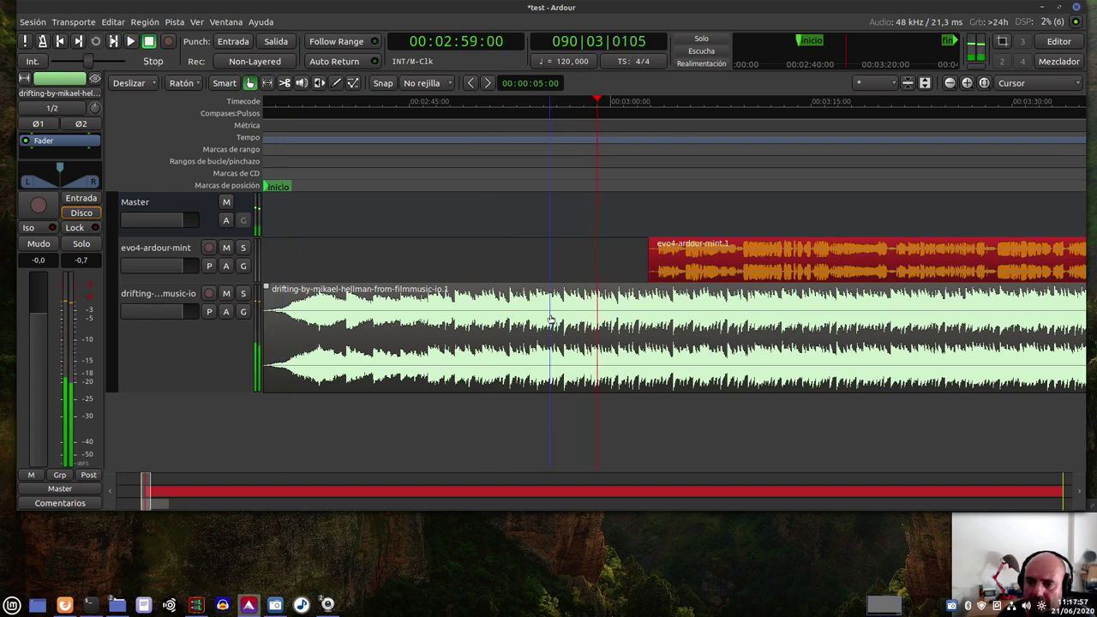
click(530, 102)
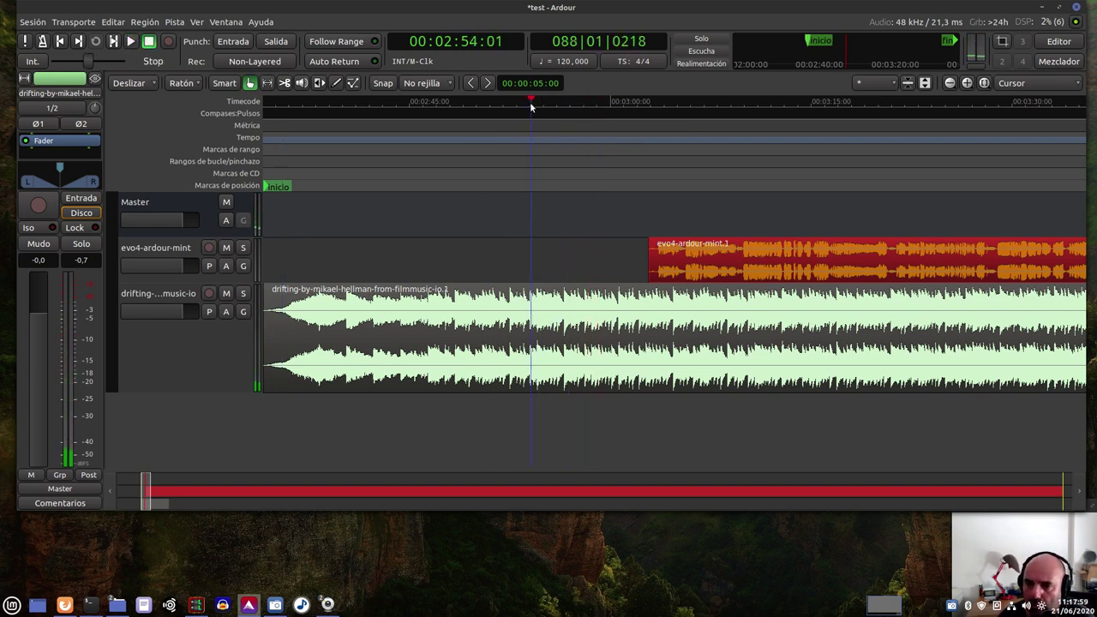
key(space)
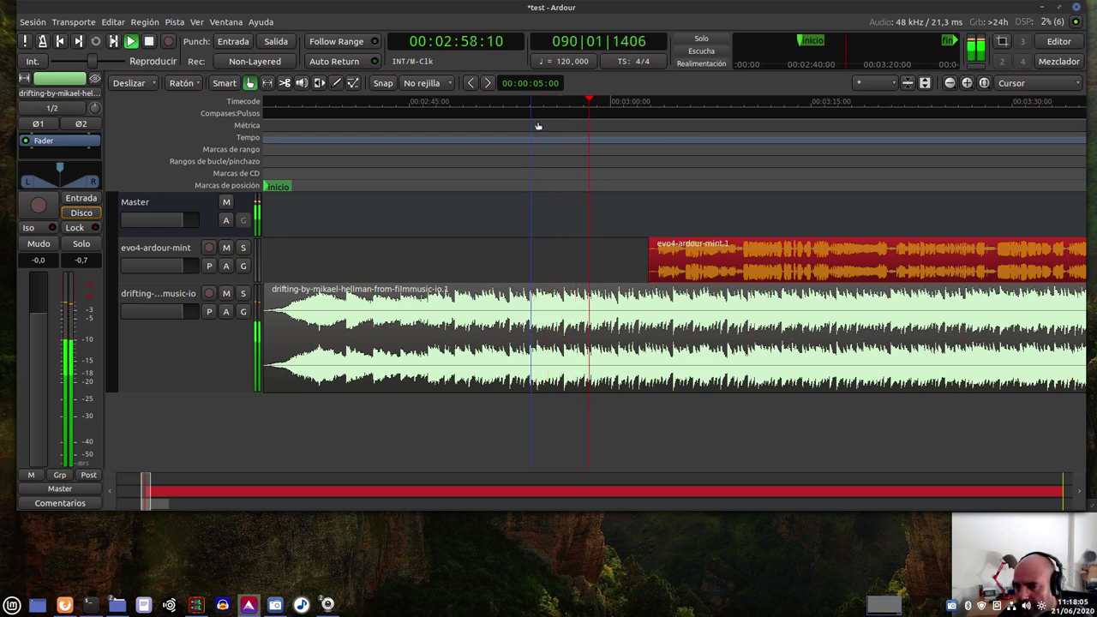
click(539, 101)
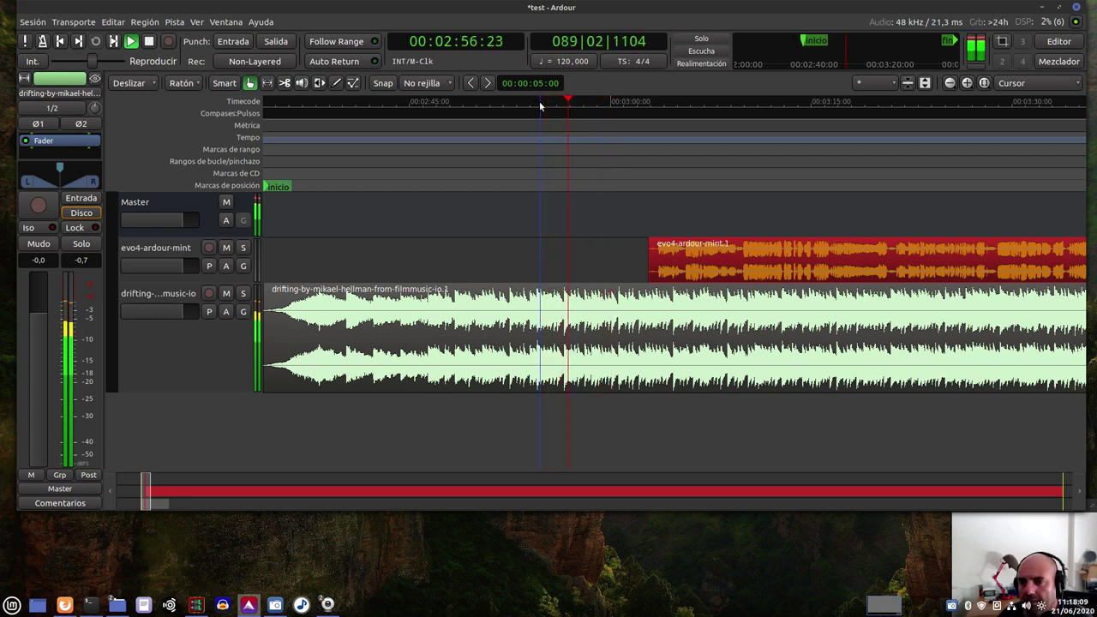
key(space)
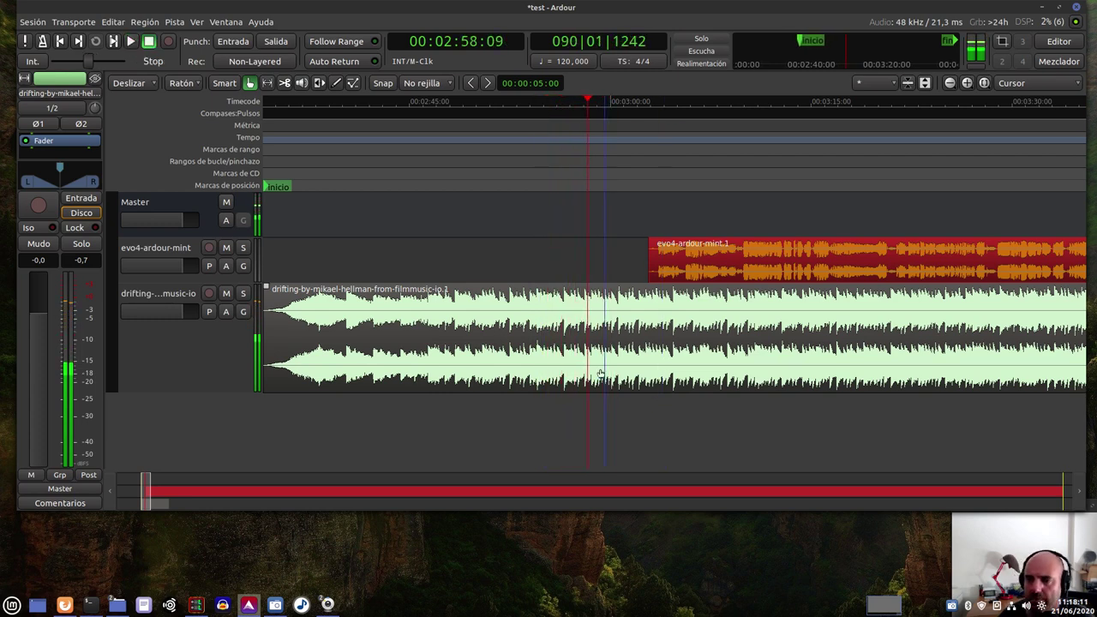
click(584, 314)
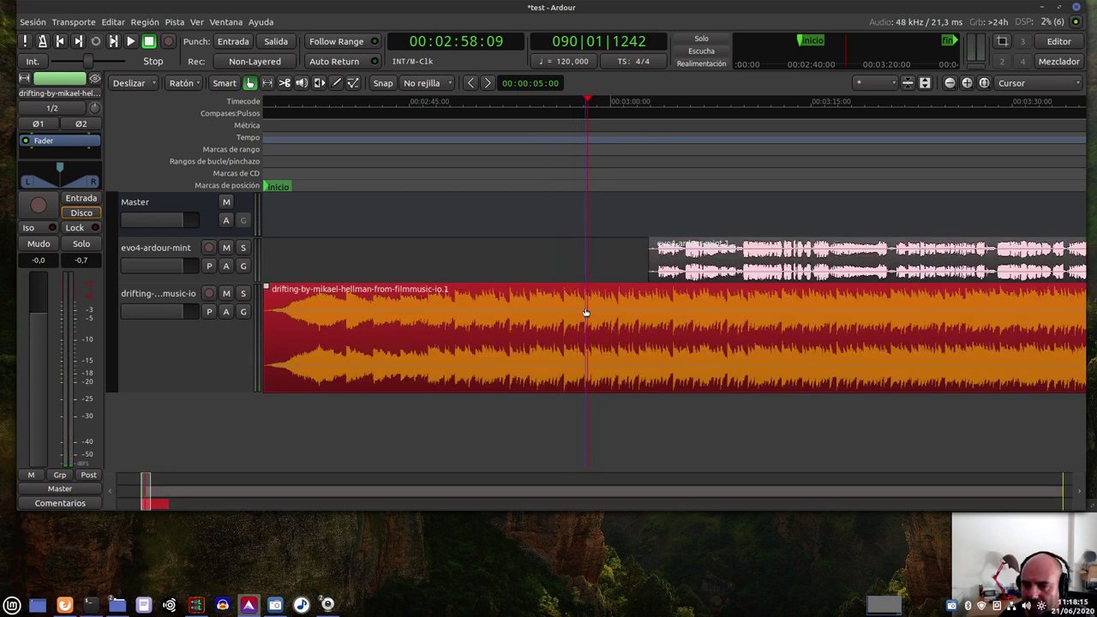
double_click(588, 314)
click(706, 422)
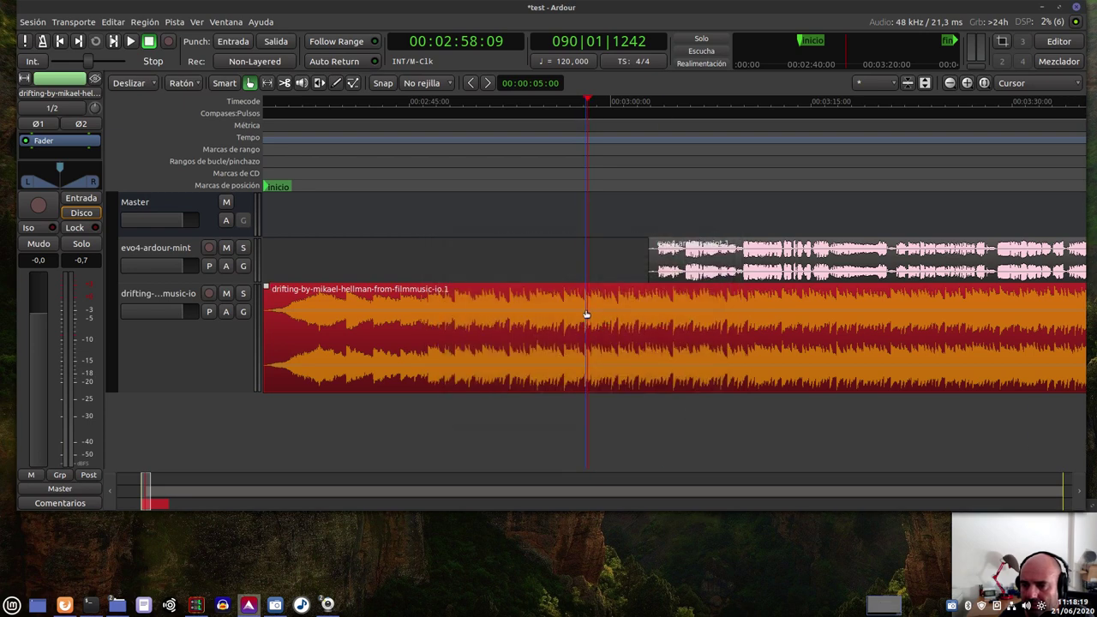
click(546, 107)
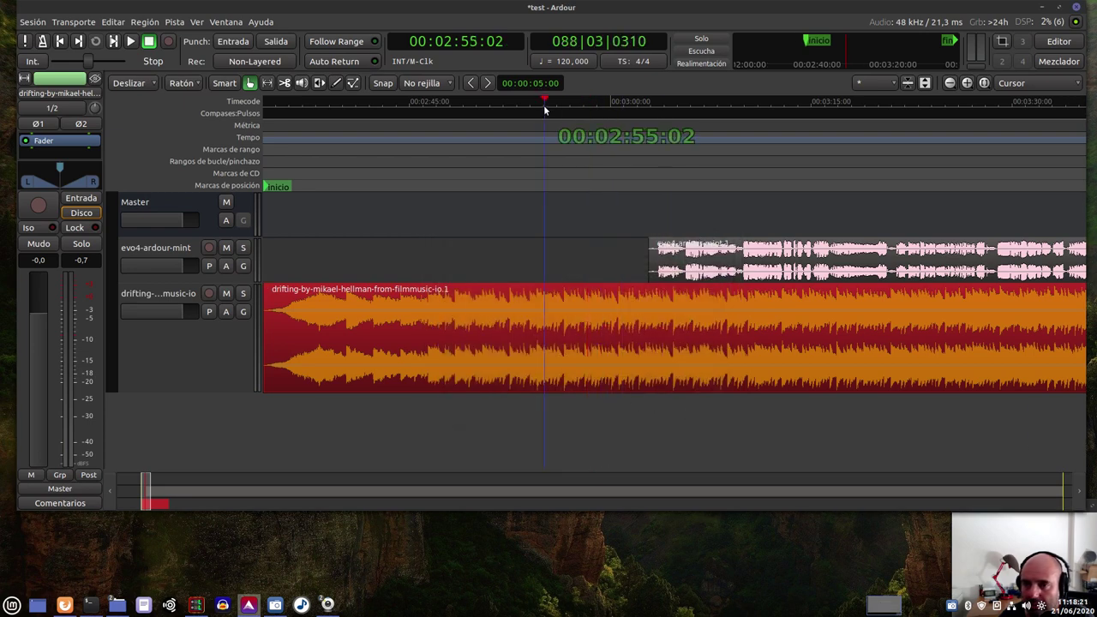
double_click(567, 313)
click(688, 411)
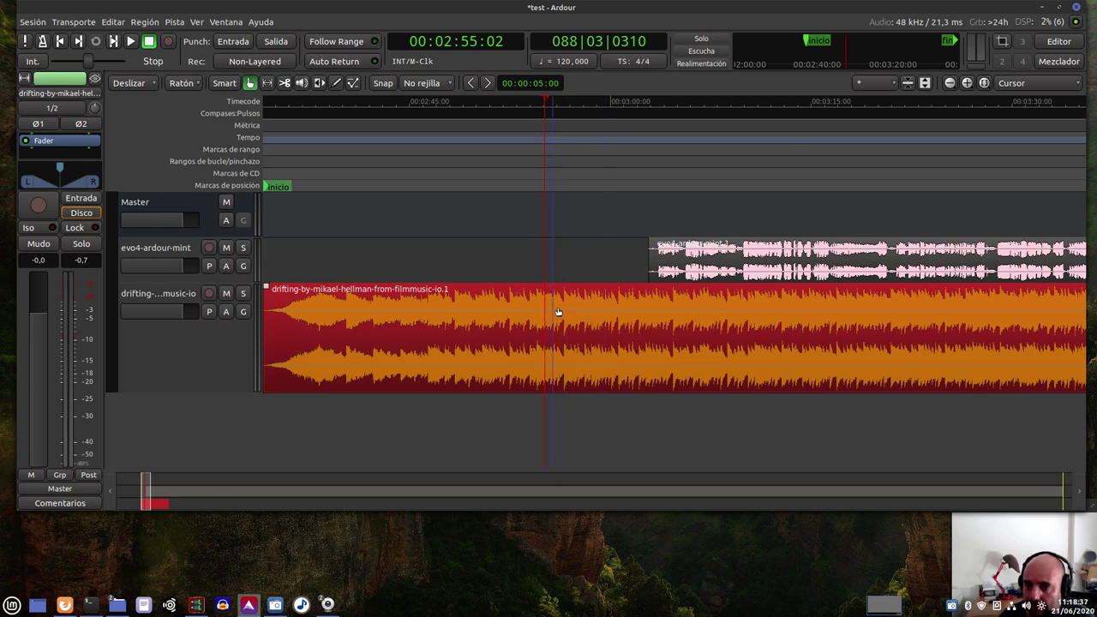
Activate internal edit mode and play the music from about 00:02:56, stopping playback at about 00:02:58
click(562, 109)
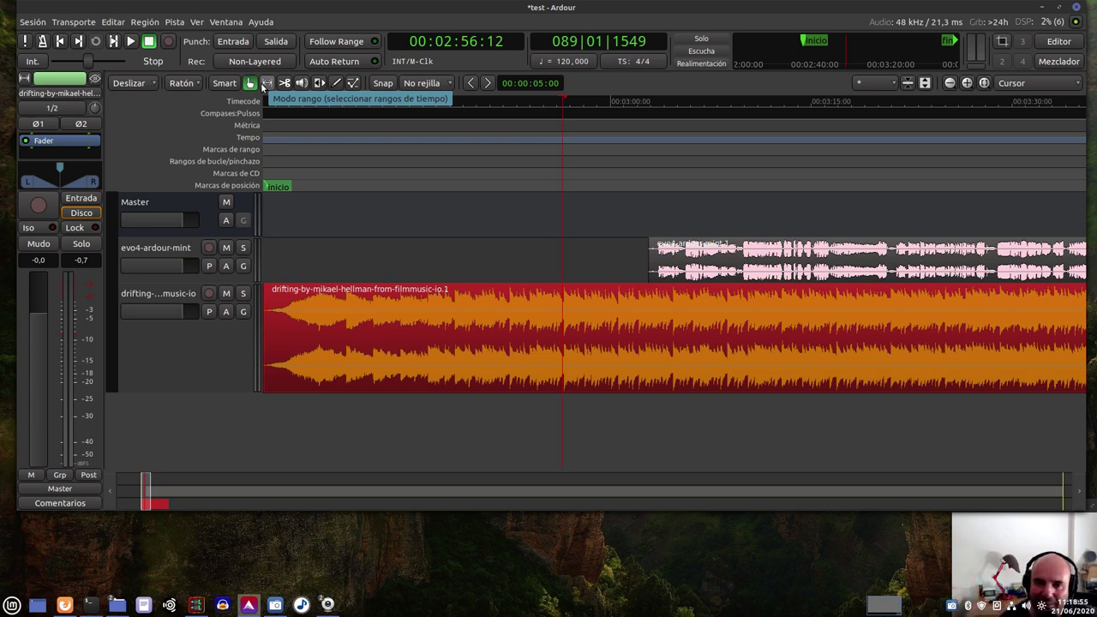
click(352, 83)
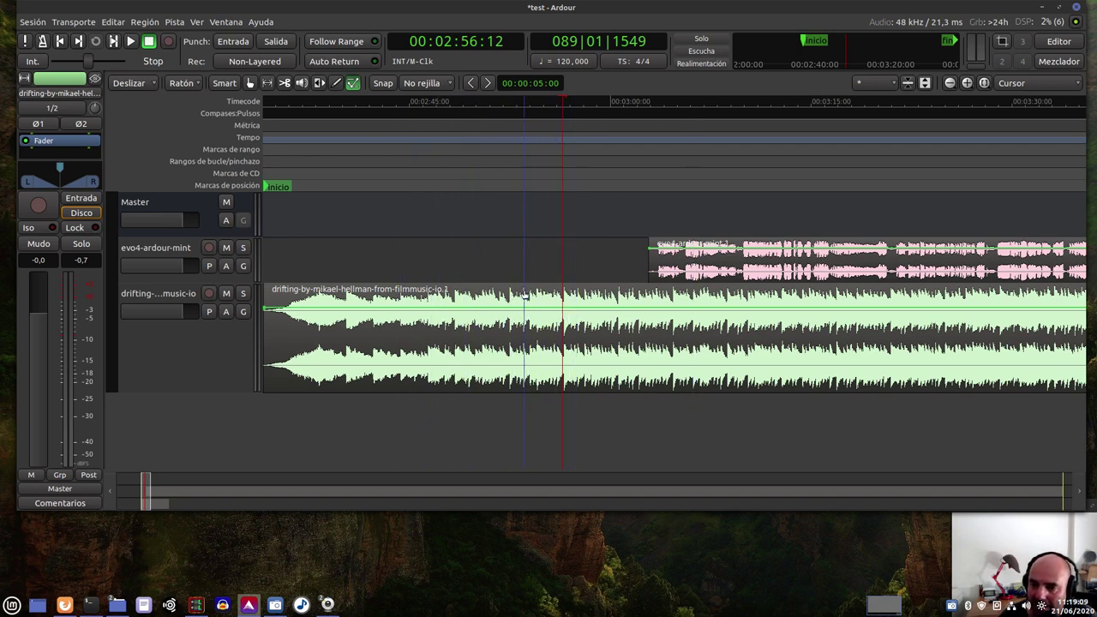
key(space)
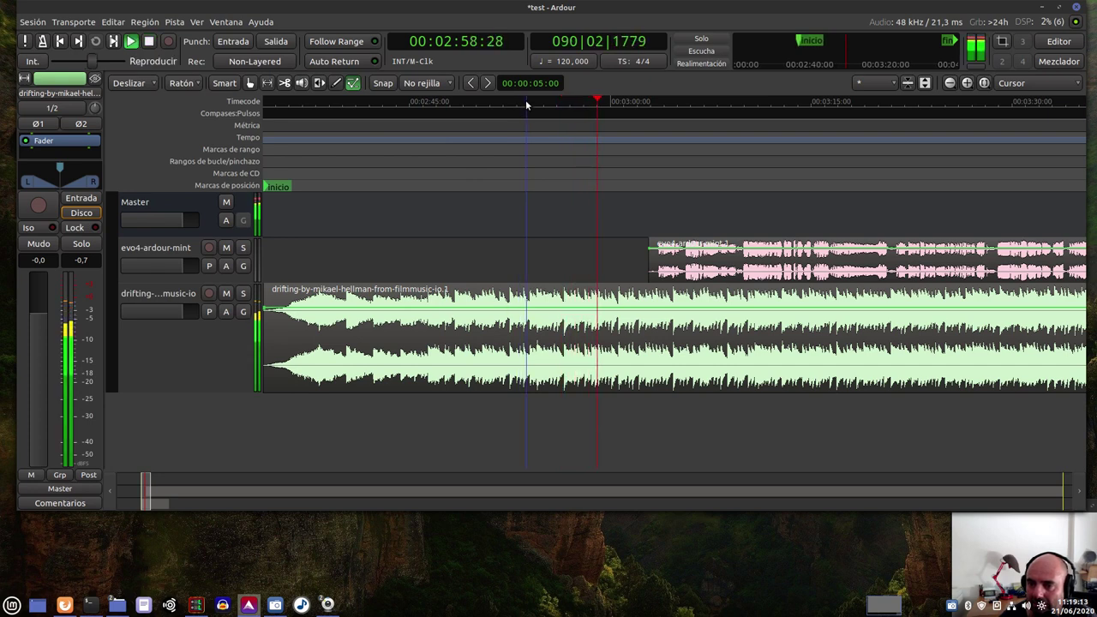
click(527, 103)
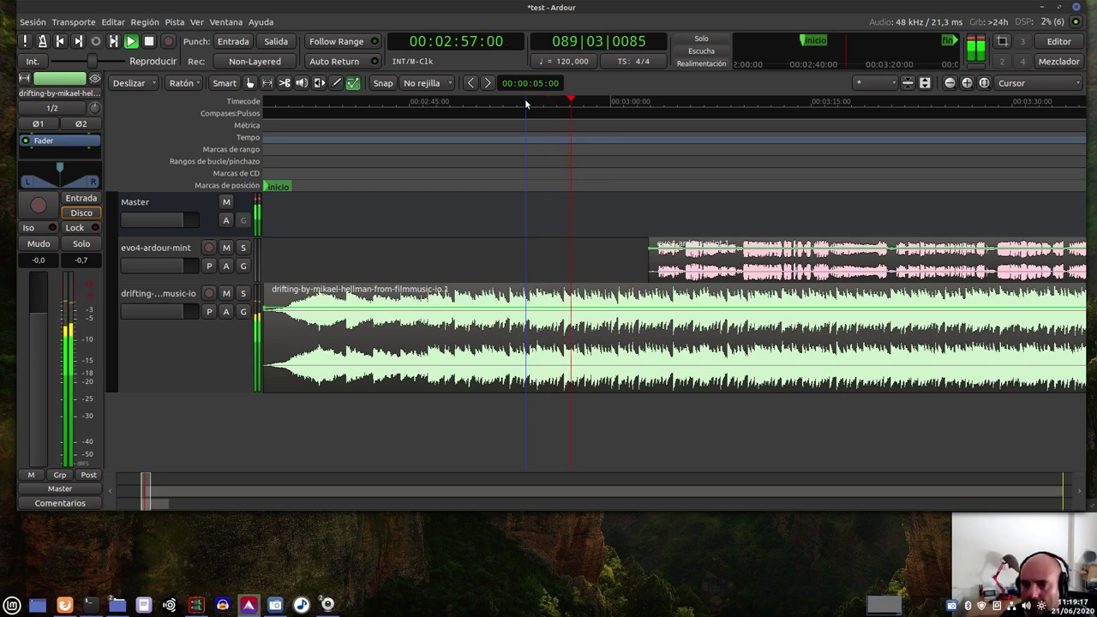
key(space)
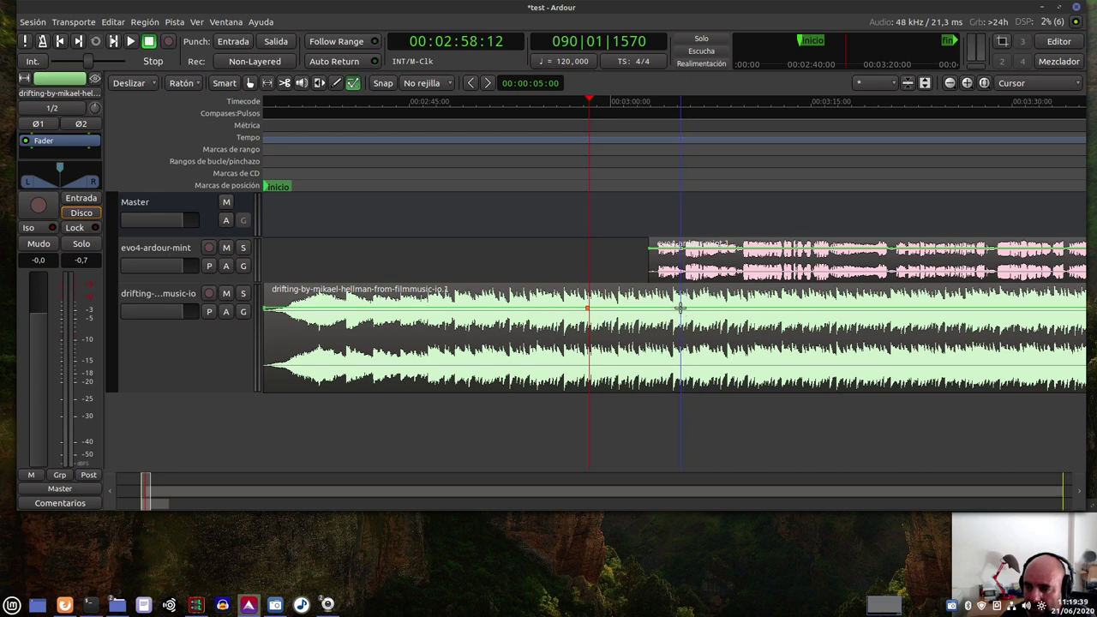
Shape a volume drop on the music region from about 00:02:58 to a gain point near 00:03:00 at about -27 dB, and play it back
mouse_move(690, 302)
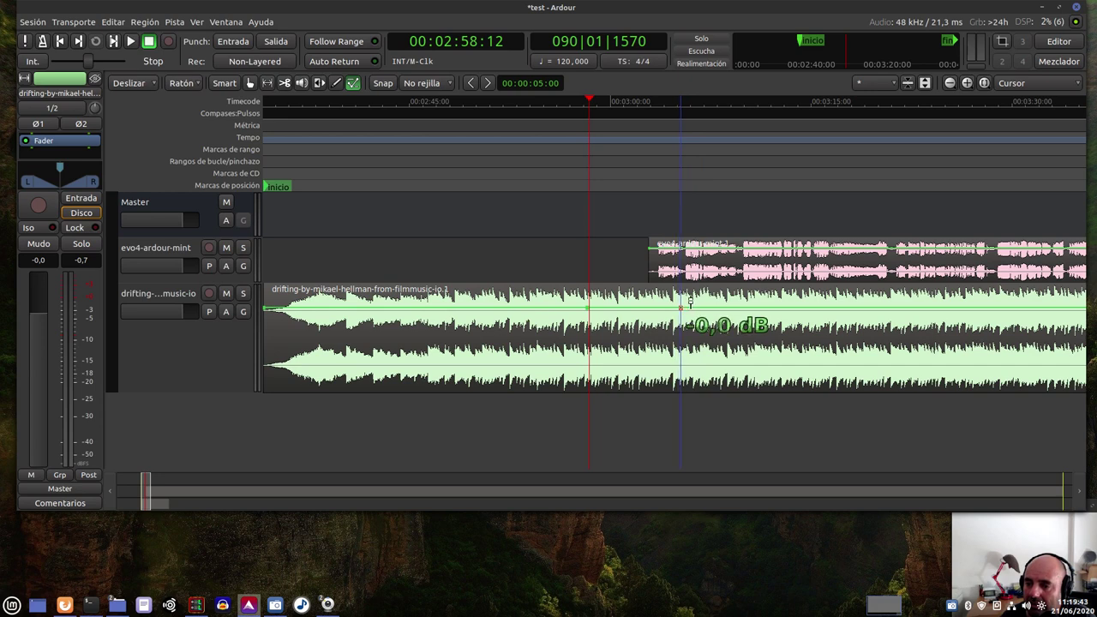
drag(690, 302, 626, 361)
click(567, 99)
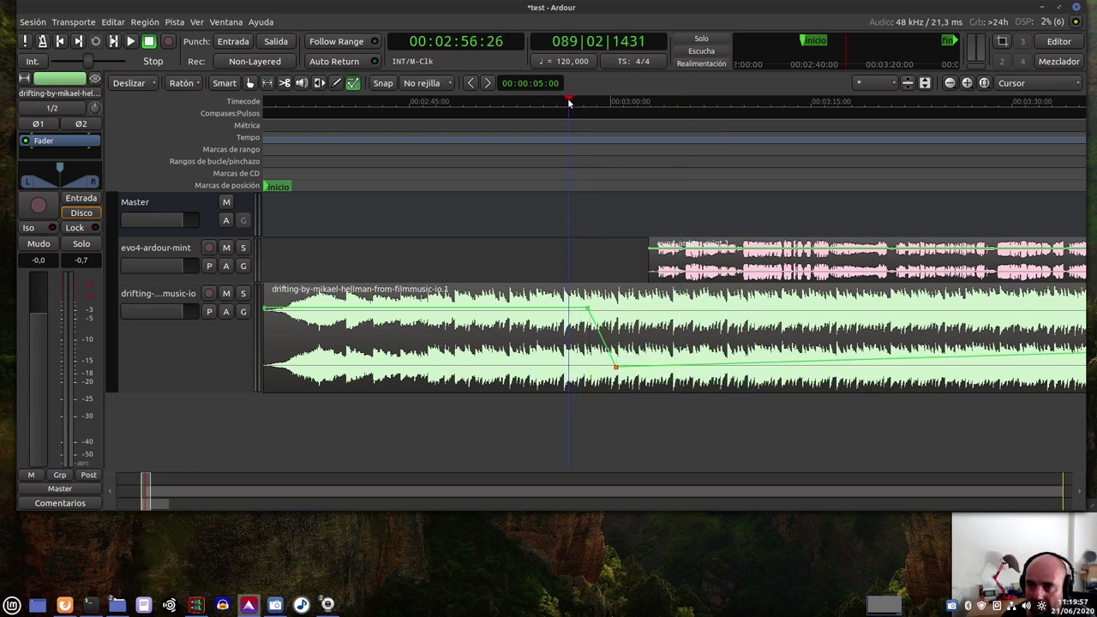
key(space)
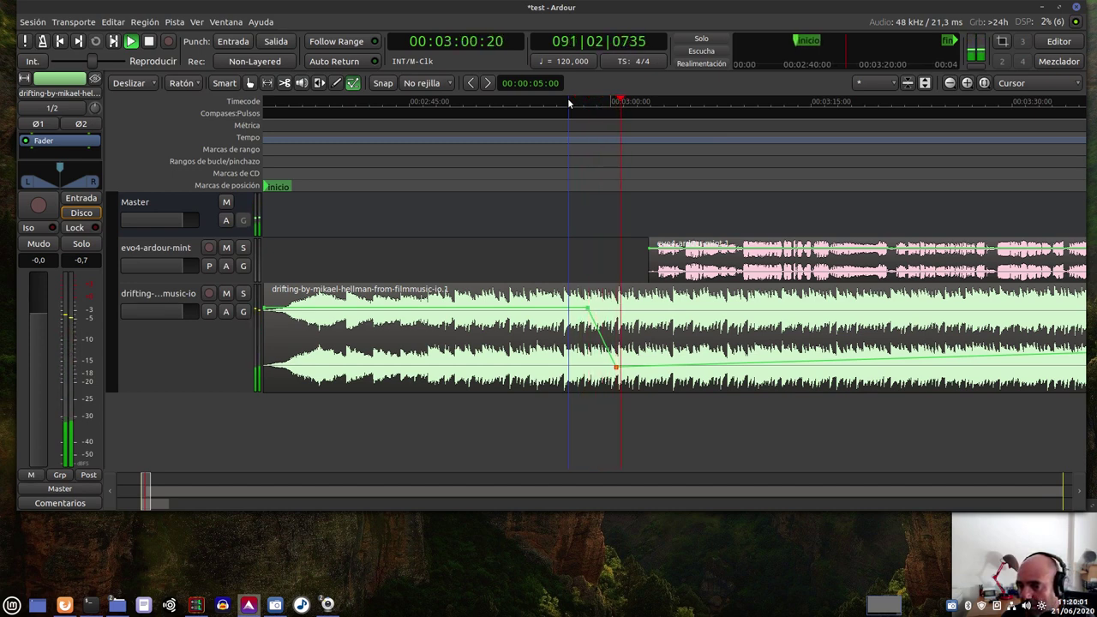
key(space)
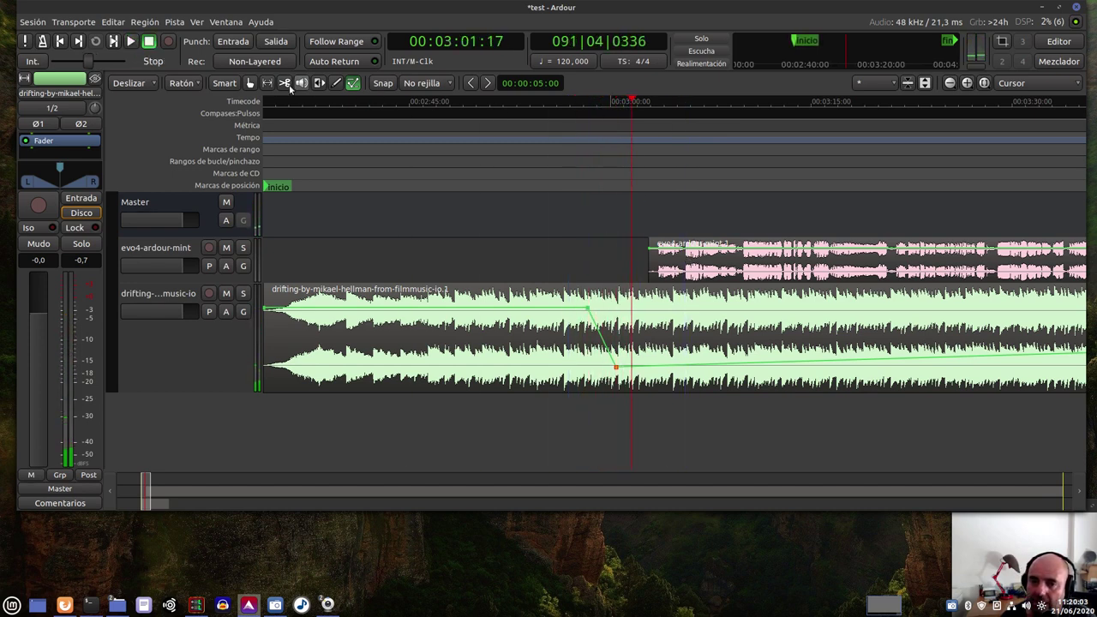
Move the evo4-ardour-mint region earlier to start at about 00:03:00, and play the transition against the music's gain line
click(249, 85)
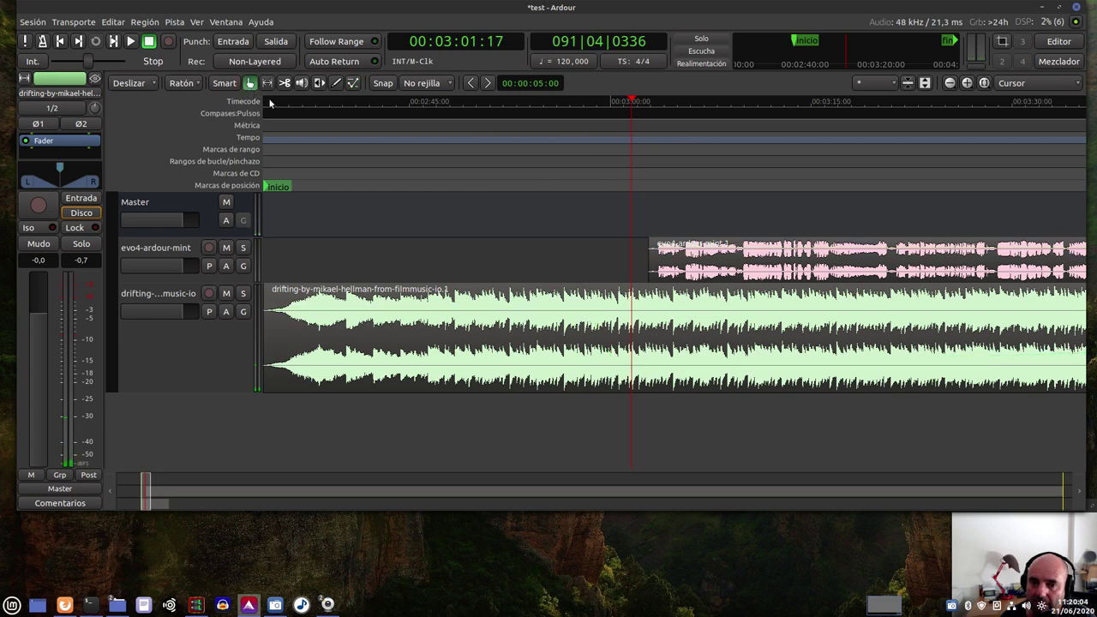
click(696, 257)
drag(695, 257, 656, 255)
click(578, 103)
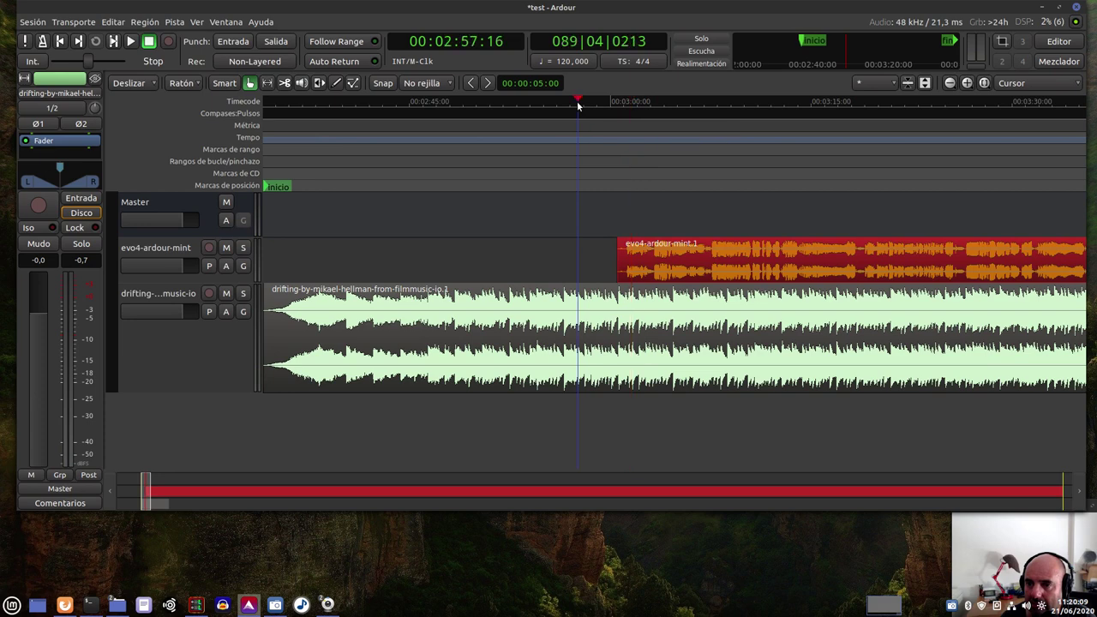
key(space)
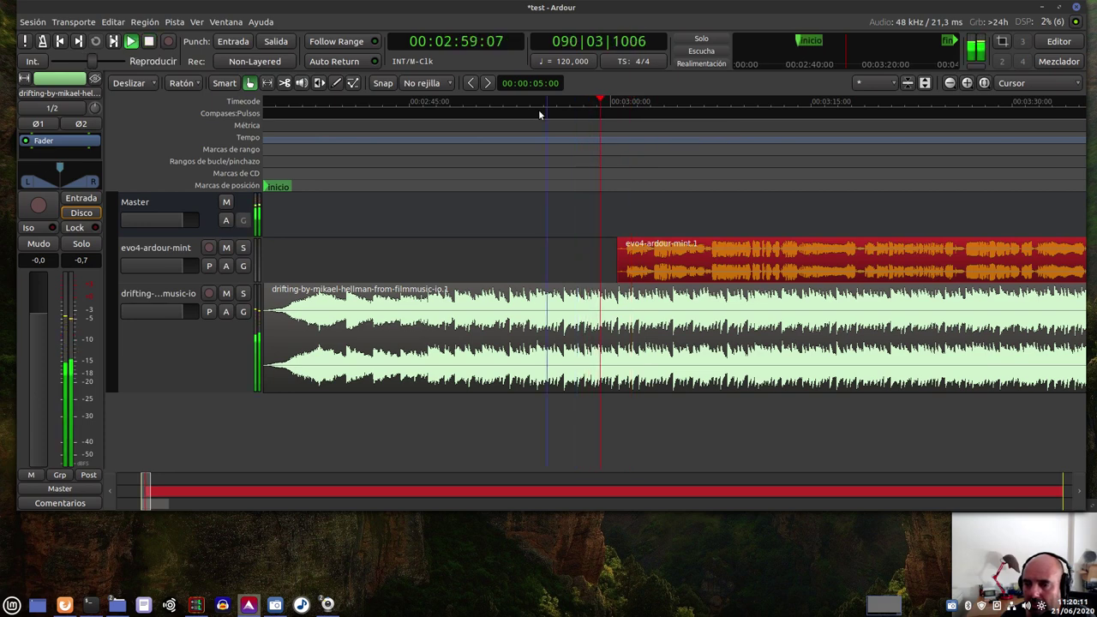
key(space)
click(353, 83)
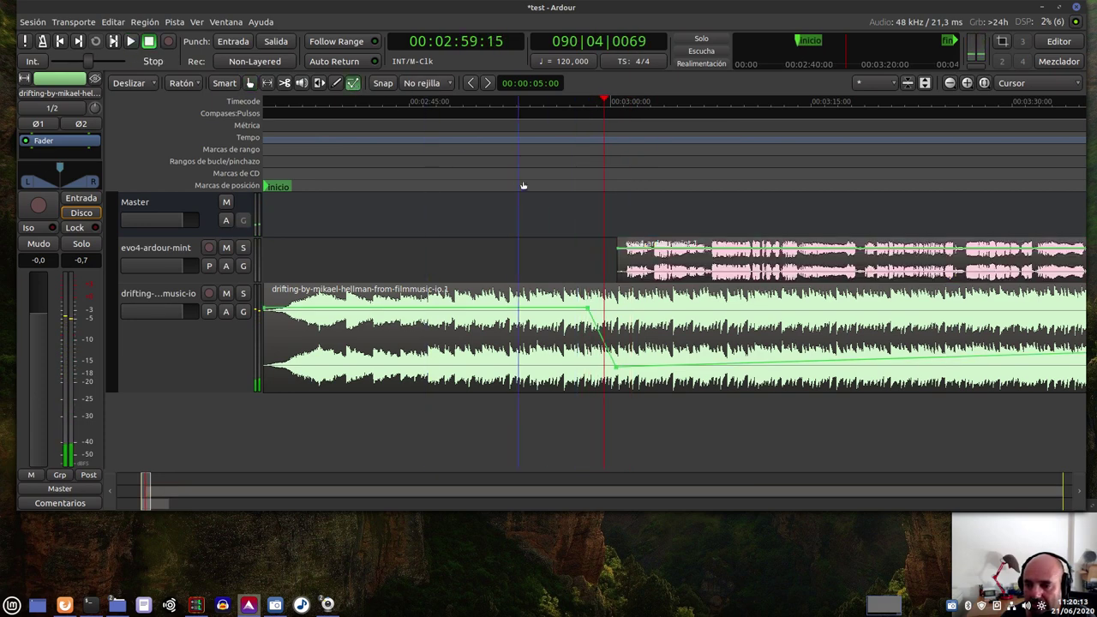
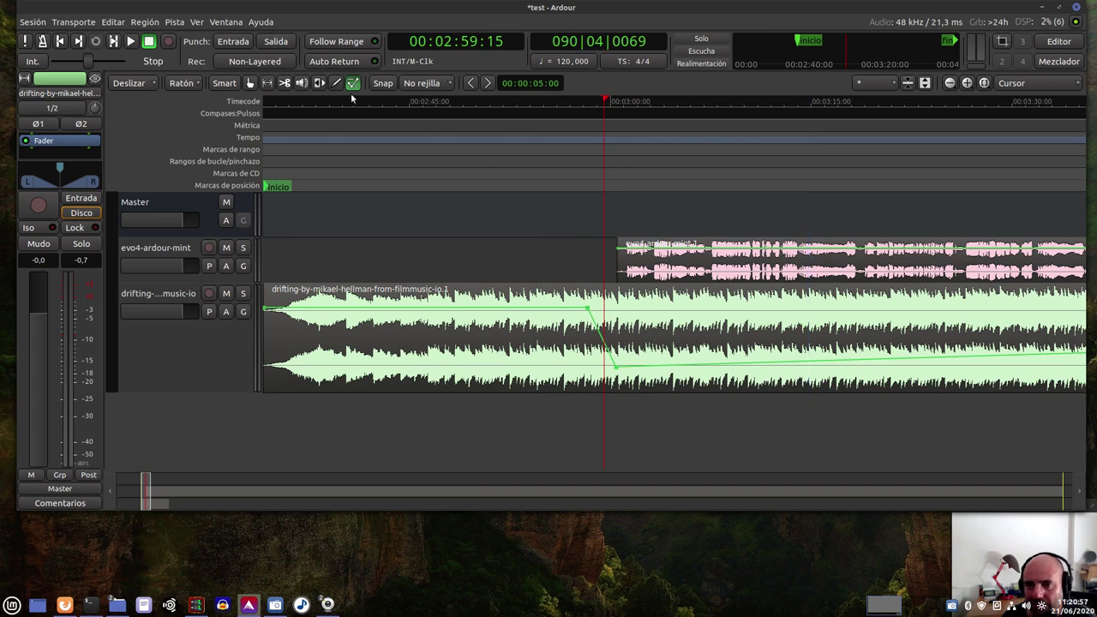
Shift the evo4-ardour-mint region to start at the playhead at 00:02:59:15, and play the transition from about 00:02:57
click(250, 83)
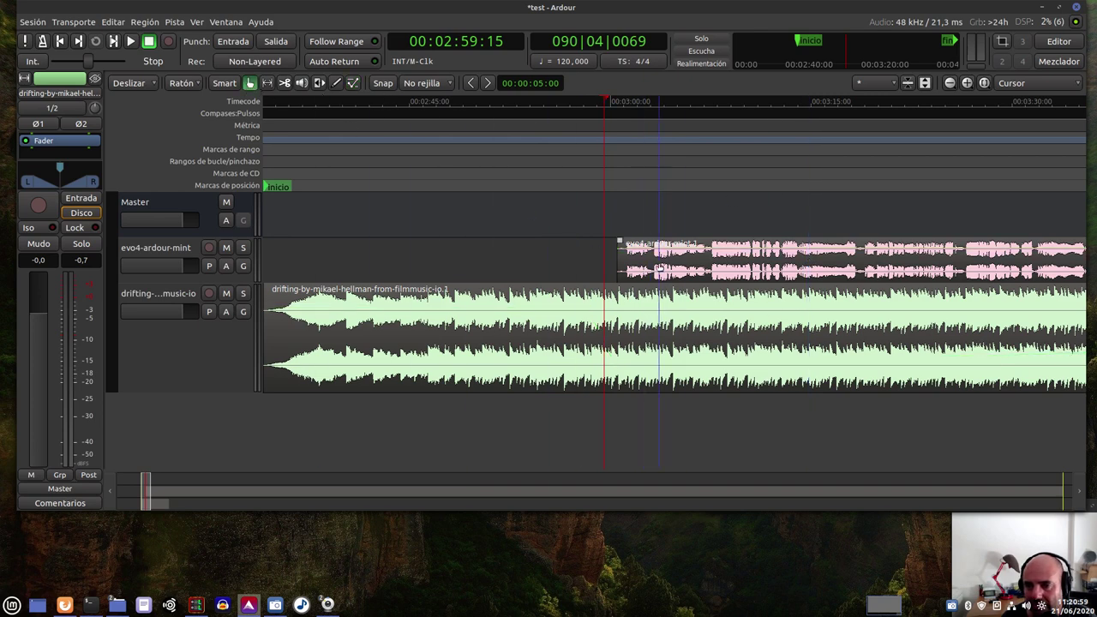
drag(665, 253, 651, 254)
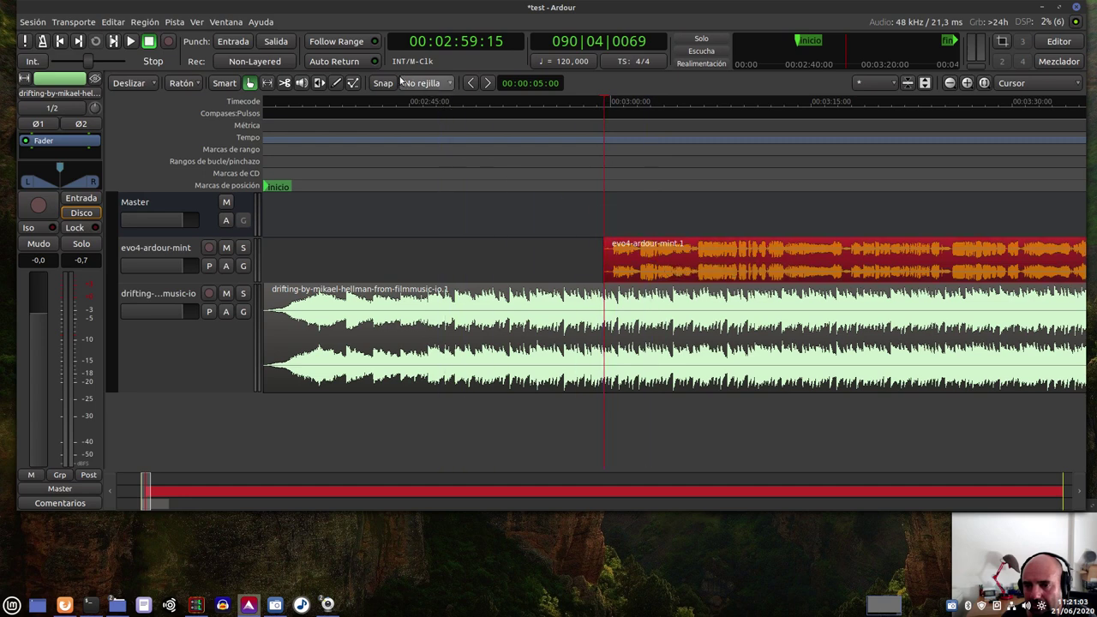
click(352, 82)
click(573, 106)
key(space)
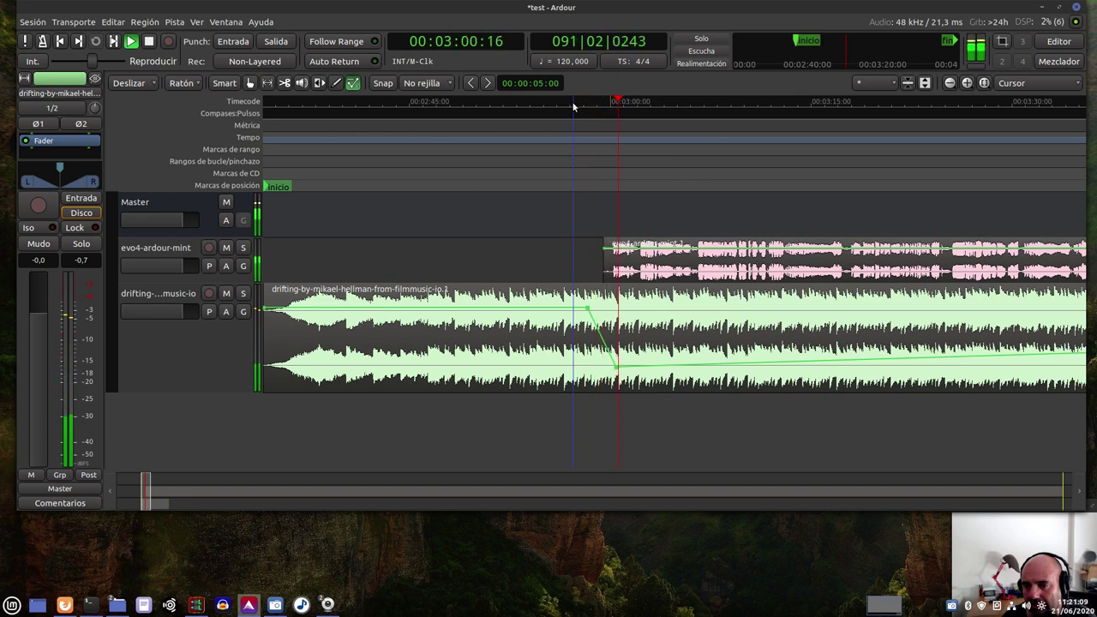
key(space)
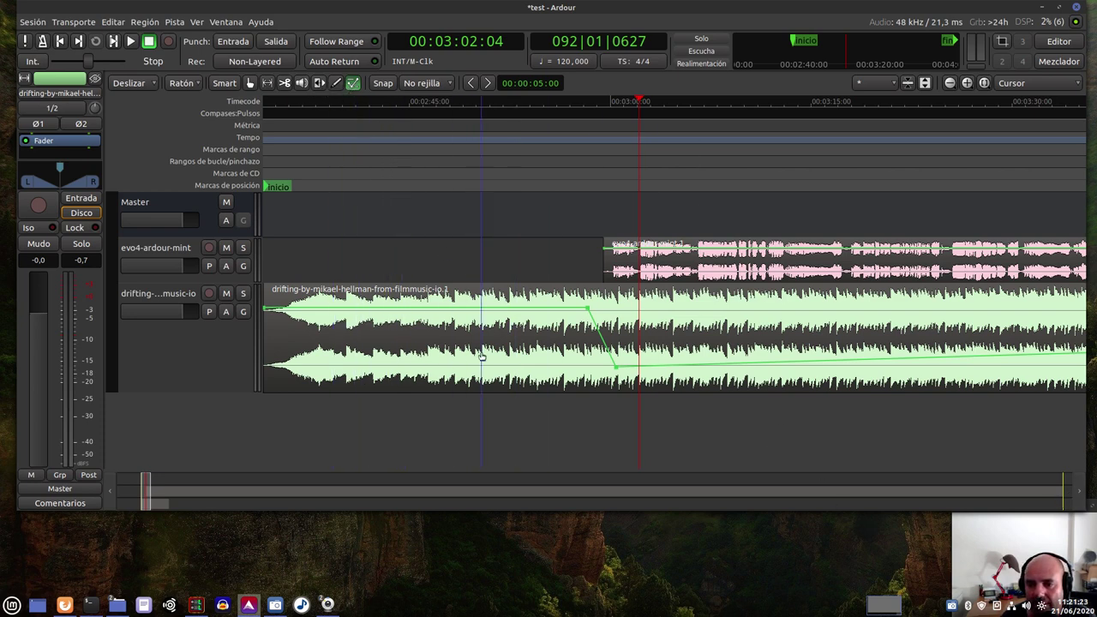
click(249, 83)
click(453, 341)
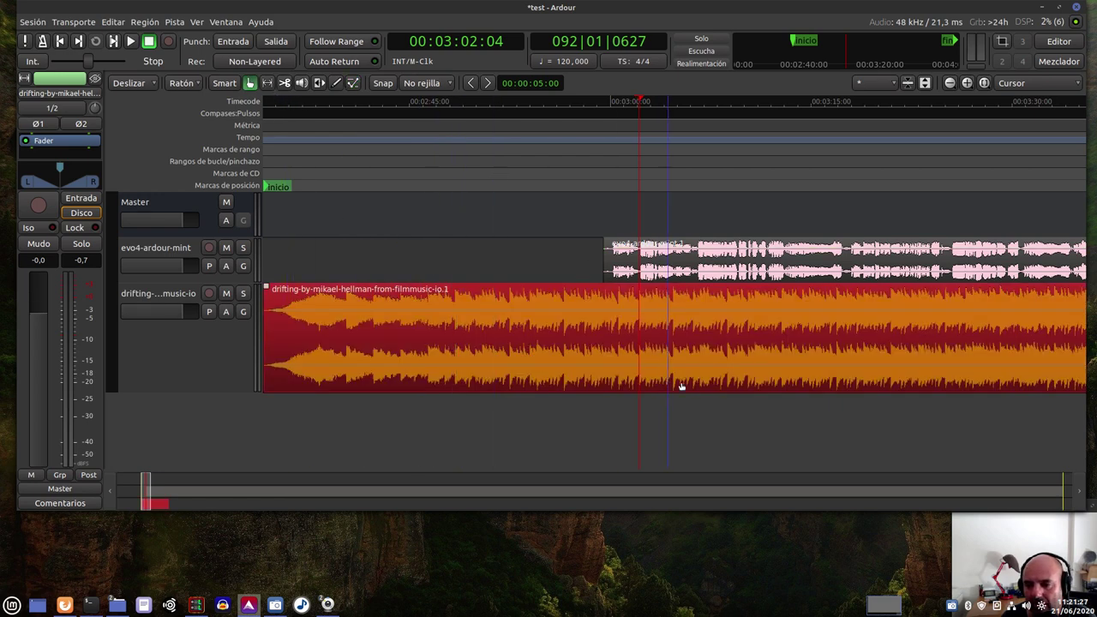
click(352, 83)
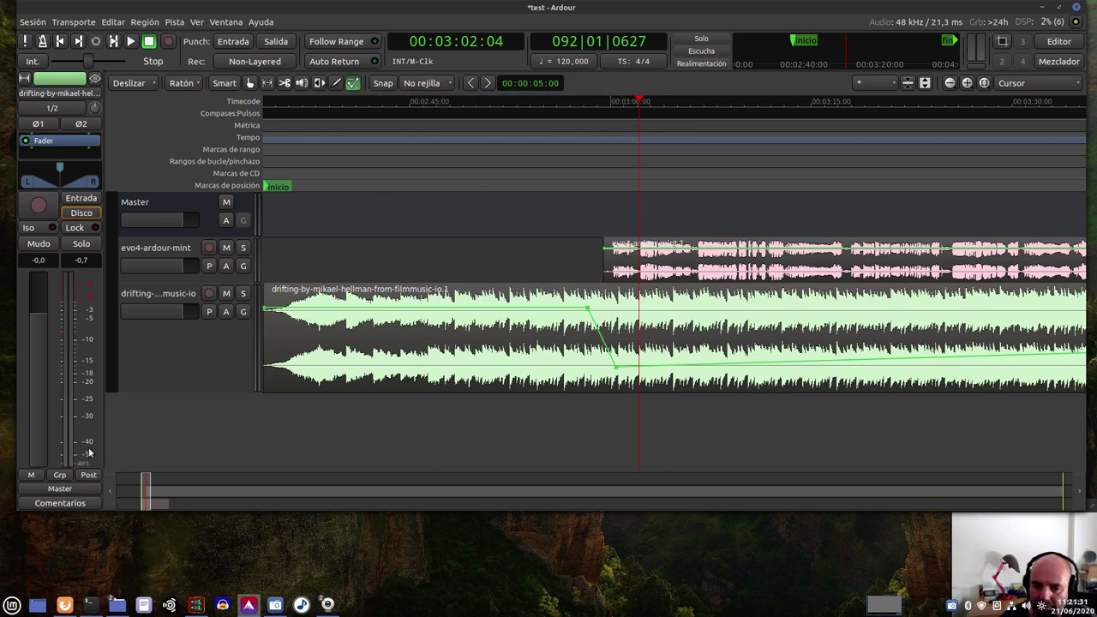
click(250, 84)
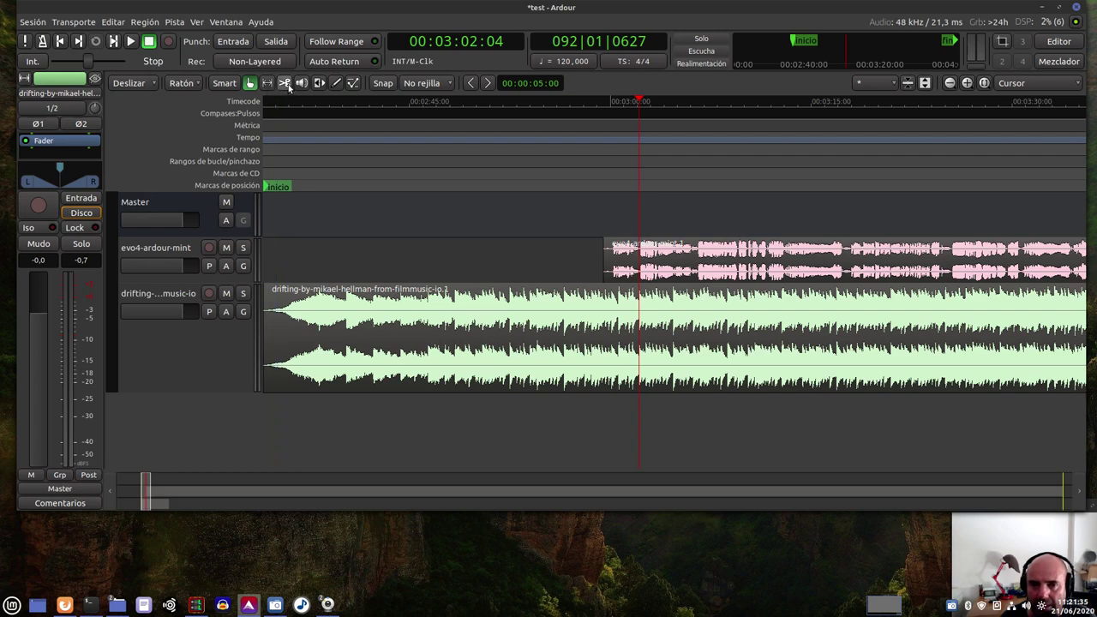
Lower the gain point at the end of the music region to keep the music quiet after the volume drop
click(352, 83)
drag(146, 496, 167, 505)
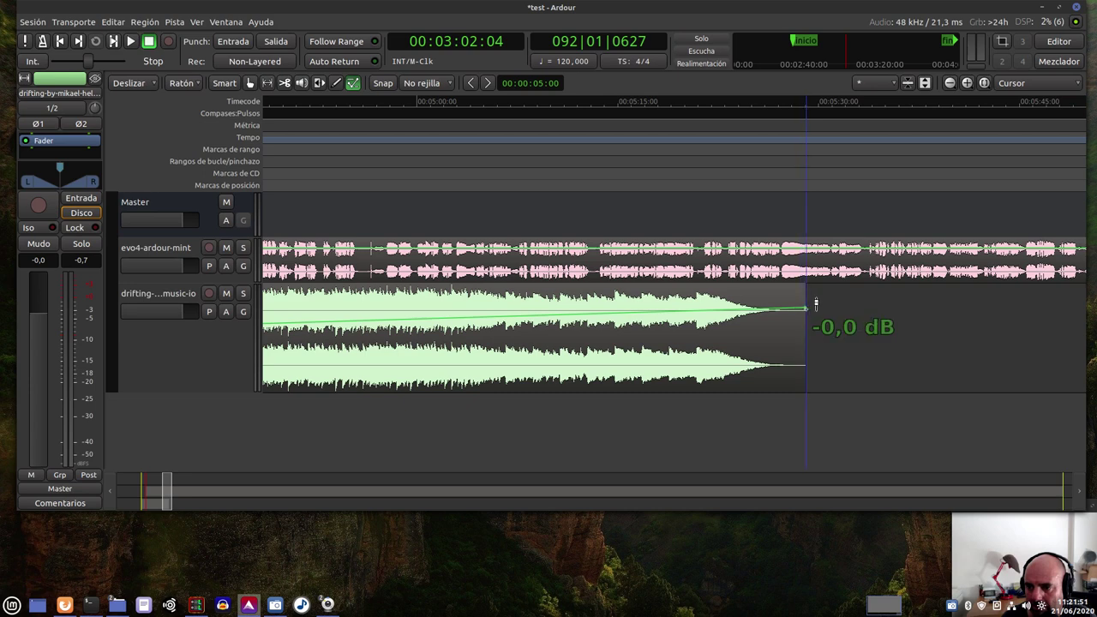
drag(816, 302, 822, 352)
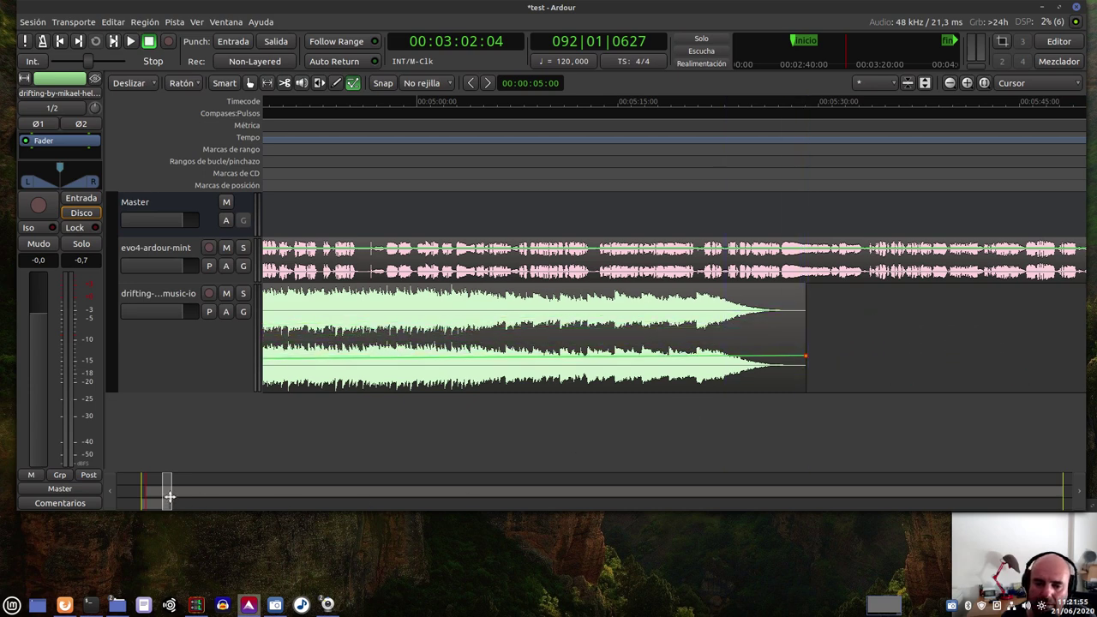
Check the gain value at the bottom of the music's volume drop and review the gain line up to the region's end
drag(168, 495, 148, 500)
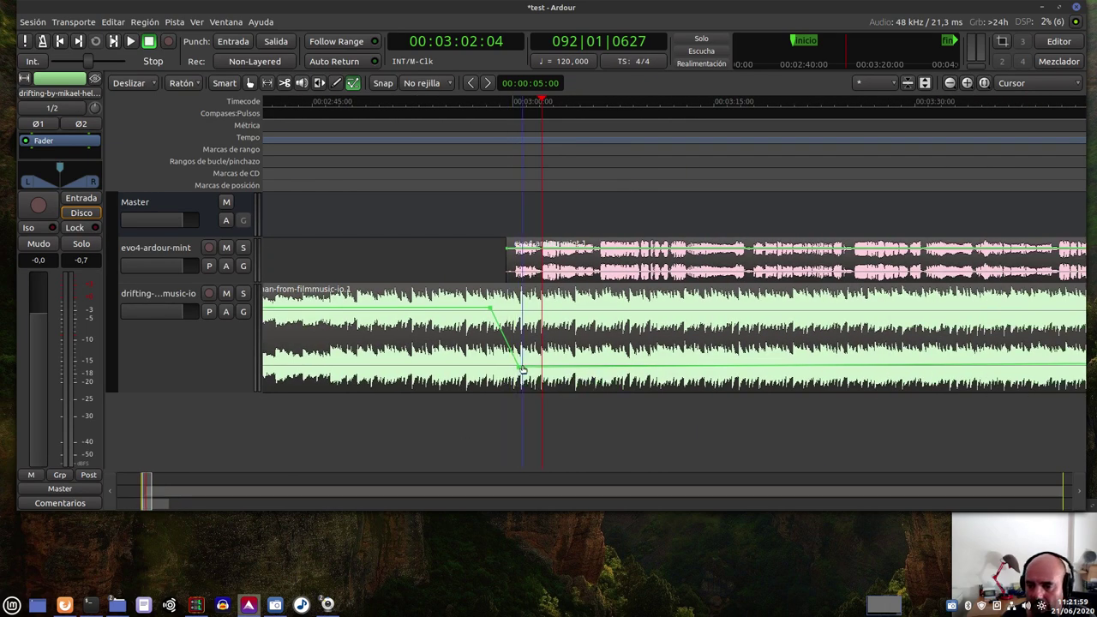
drag(512, 369, 528, 358)
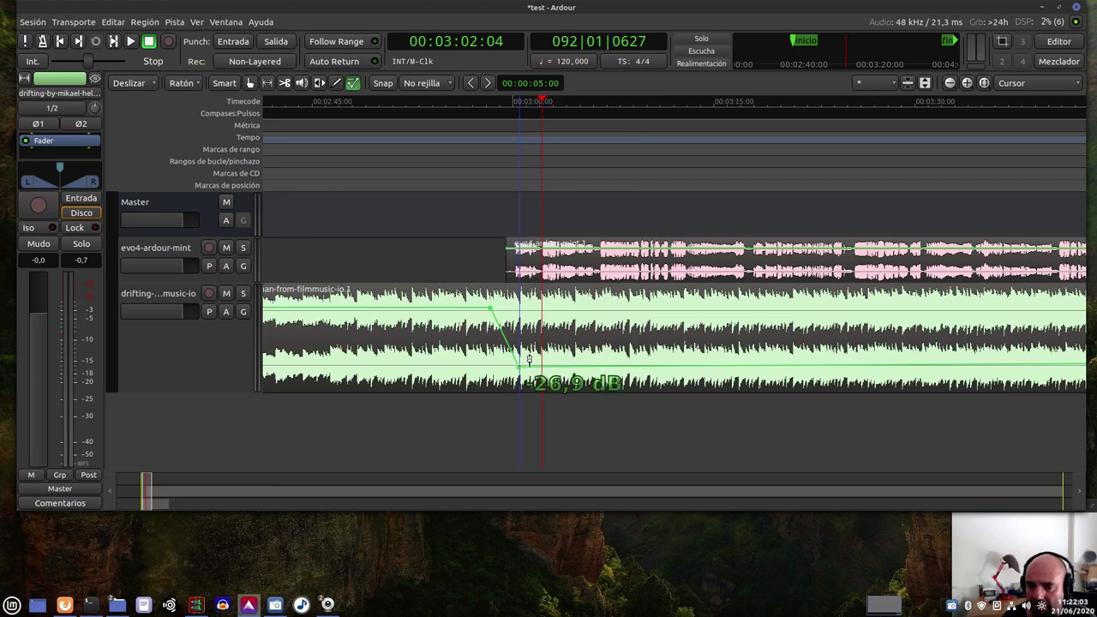
drag(145, 497, 175, 502)
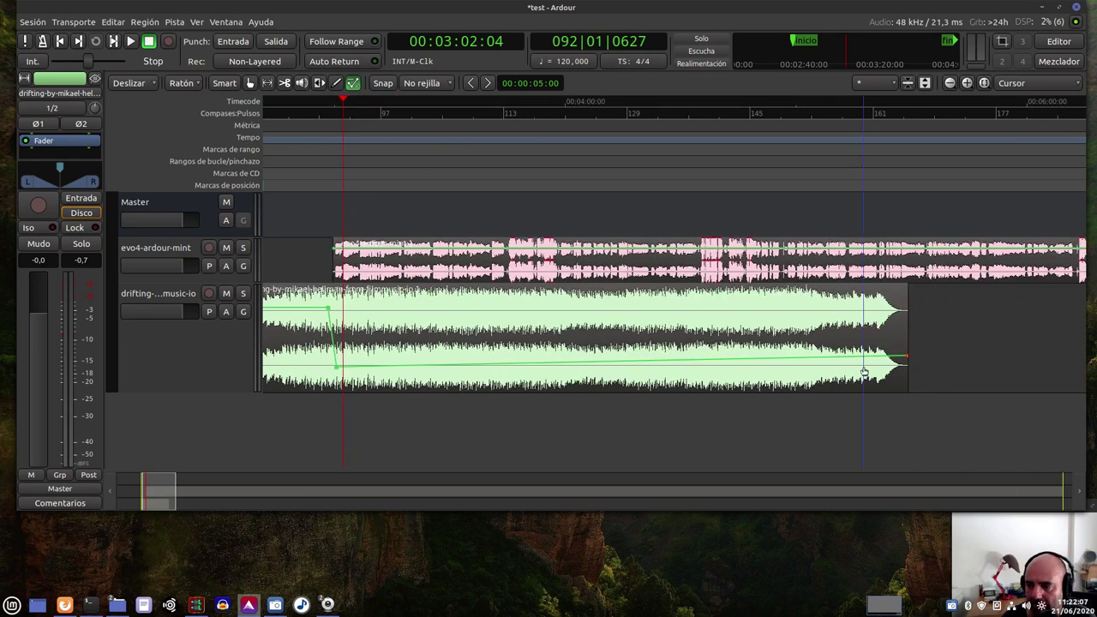
Lower the music region's final gain point level with the bottom of the volume drop, and play the transition into the voice
mouse_move(916, 349)
drag(916, 348, 917, 359)
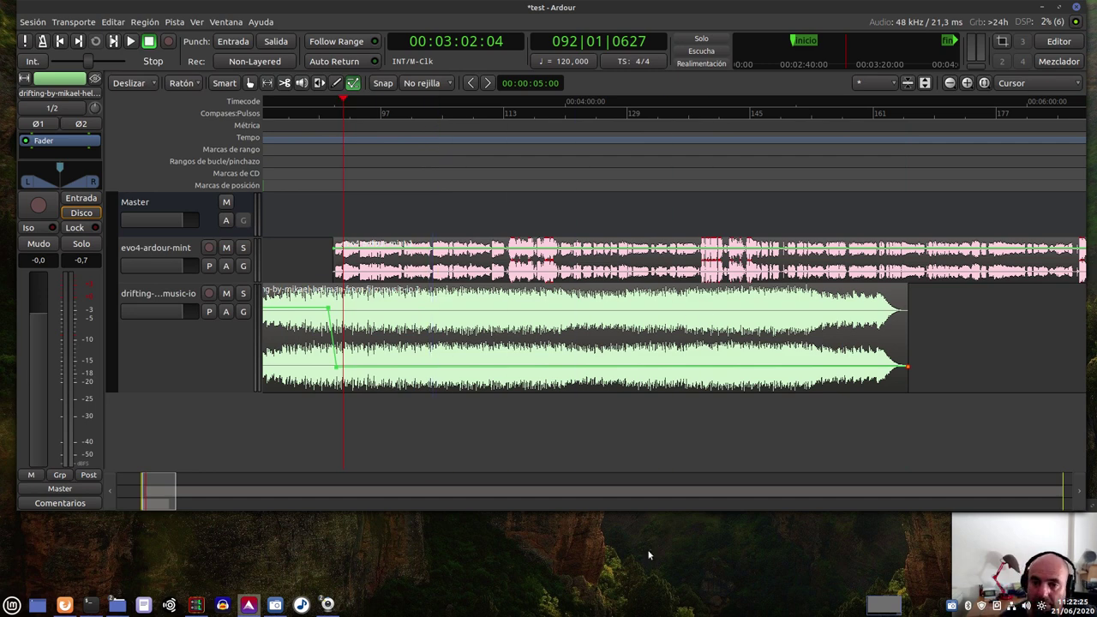
key(g)
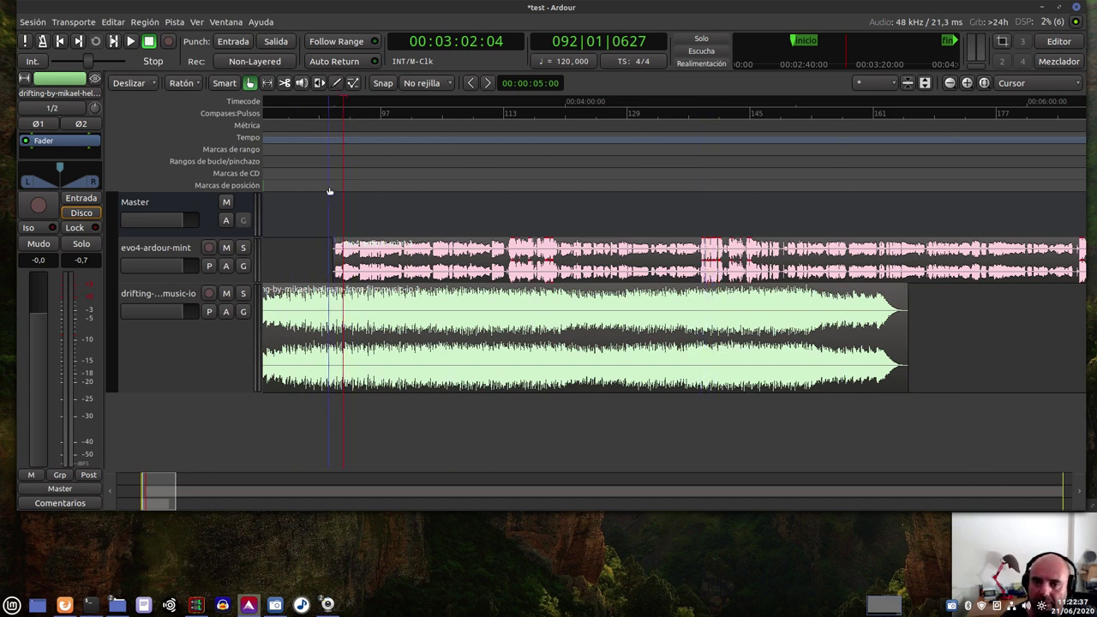
key(space)
click(314, 110)
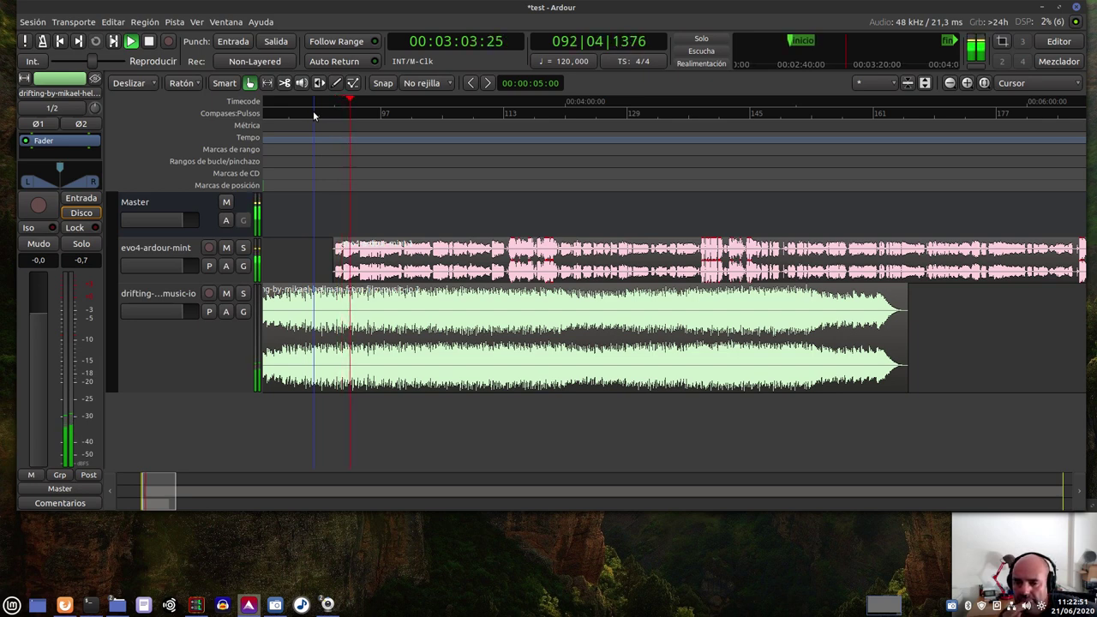
key(space)
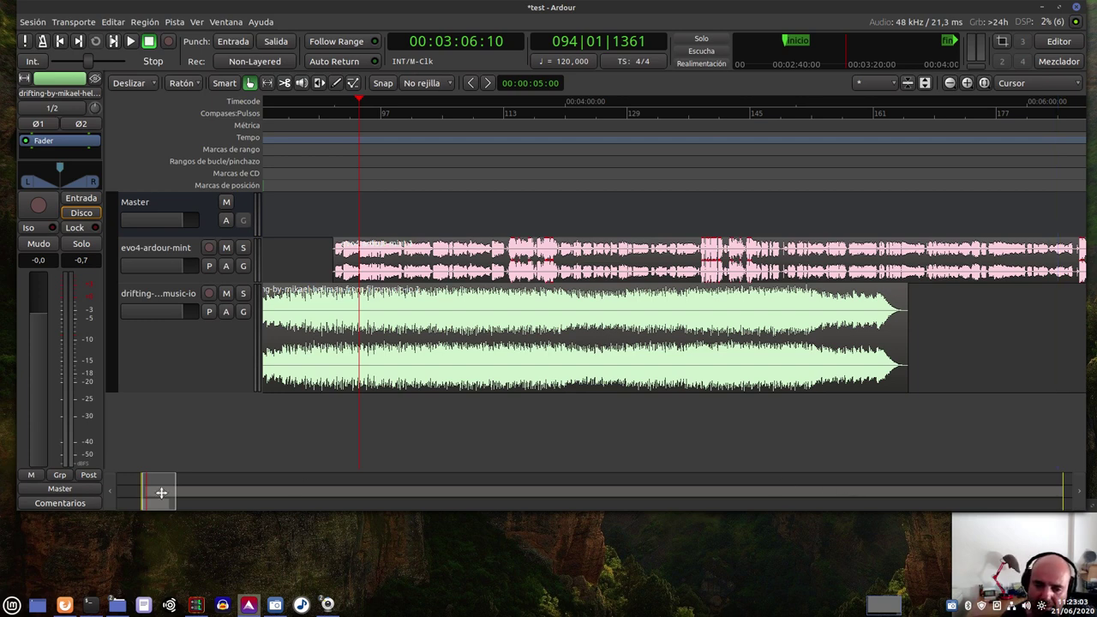
Import the drifting MP3 from the home folder onto the music track again, near the end of the voice recording
mouse_move(162, 493)
mouse_down()
mouse_move(889, 556)
mouse_move(1056, 583)
mouse_up()
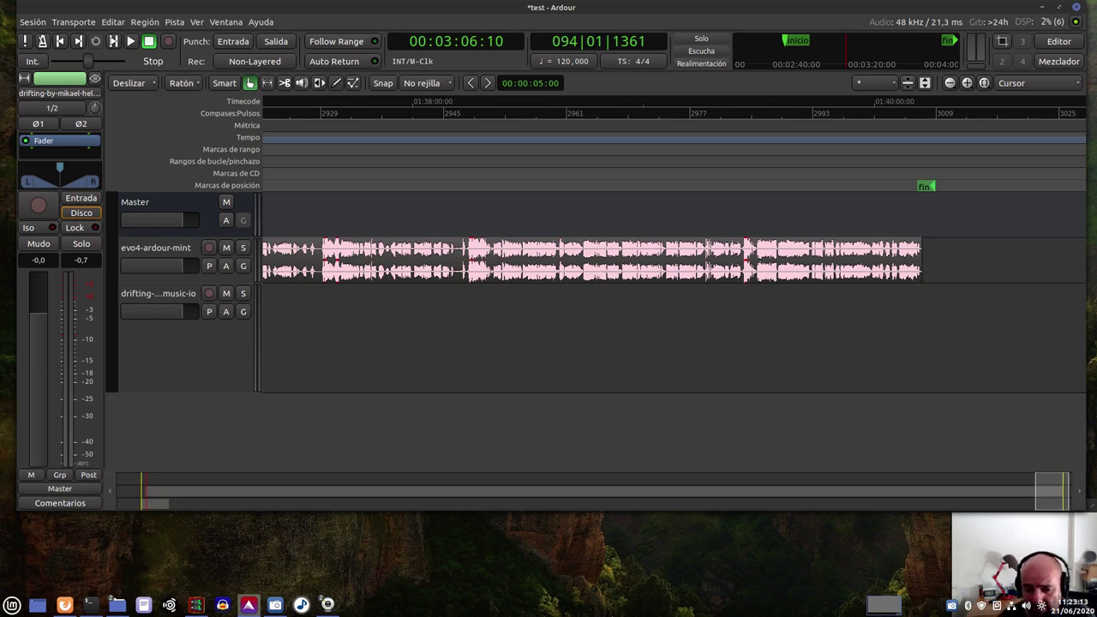
click(117, 605)
drag(634, 177, 392, 308)
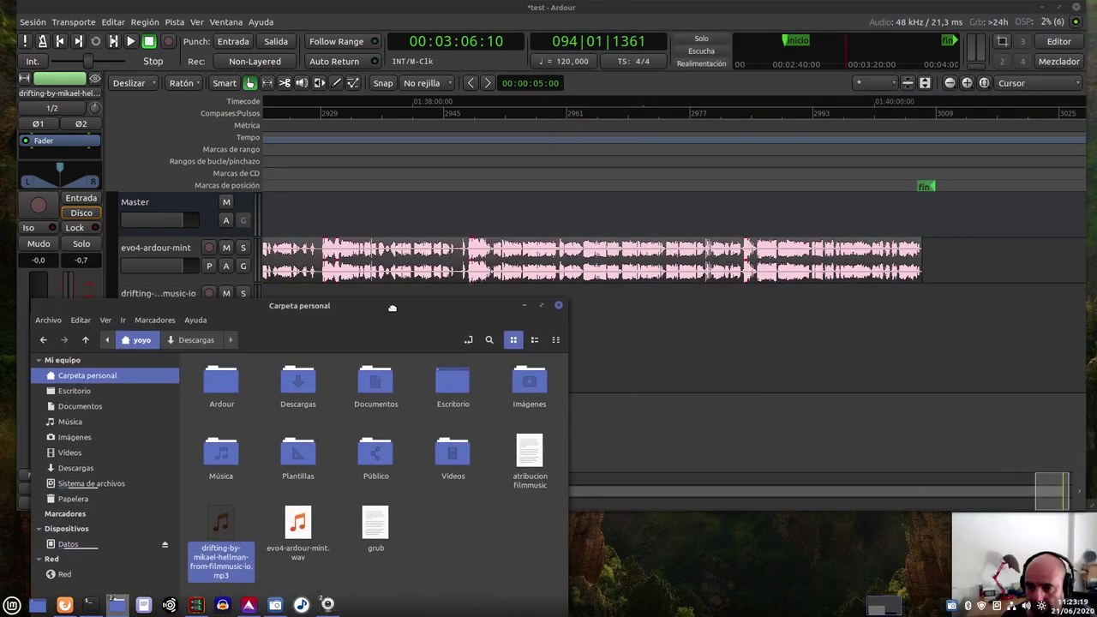
drag(224, 528, 726, 345)
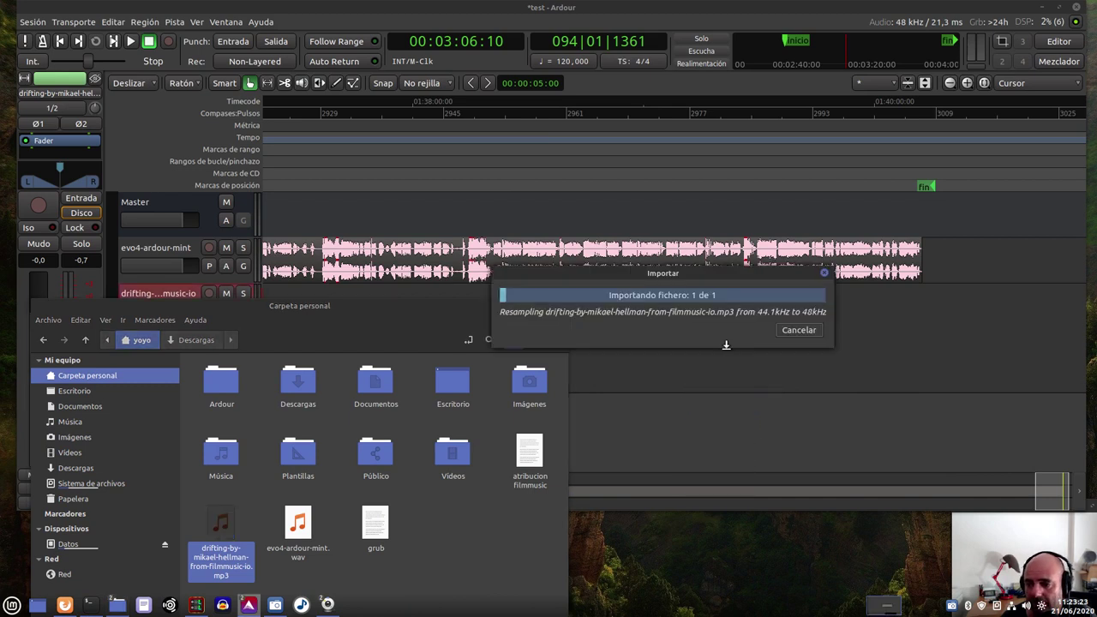
click(334, 310)
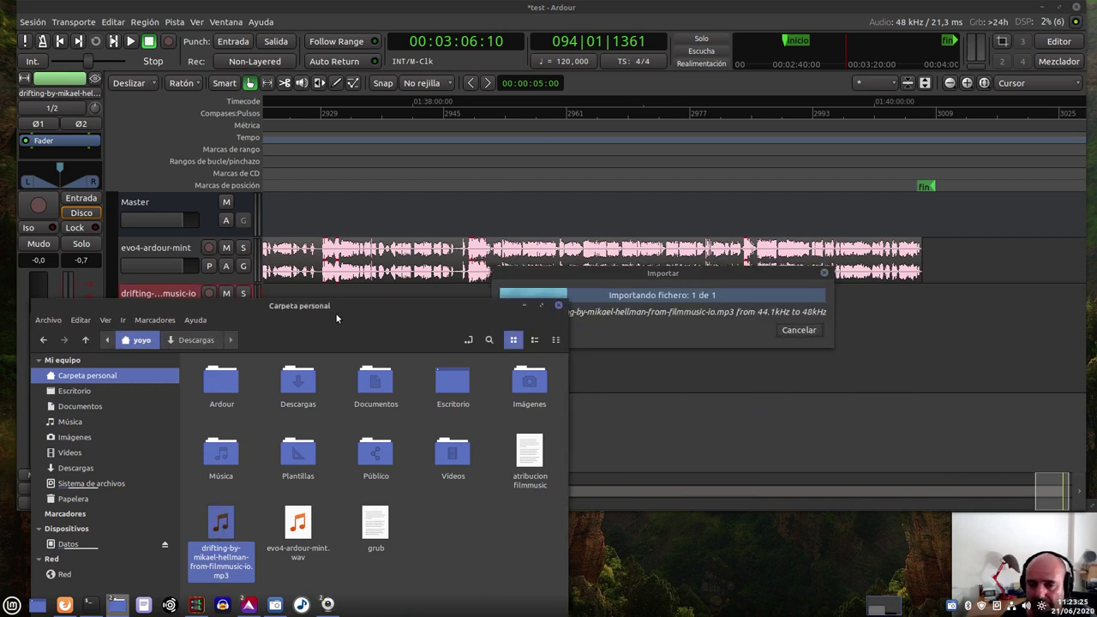
click(523, 309)
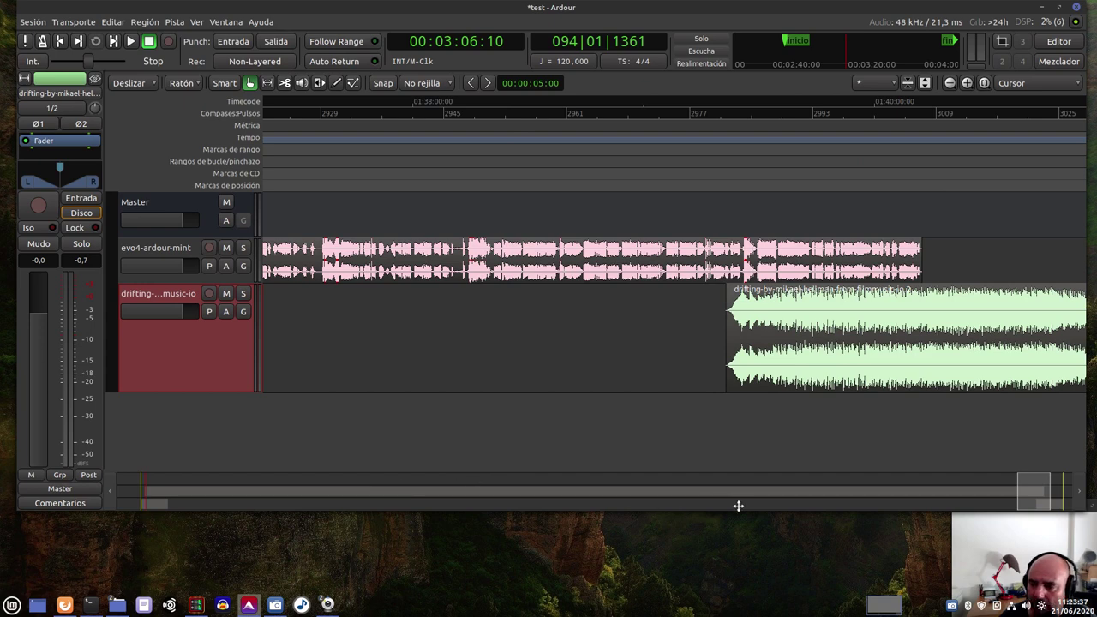
Play the voice from 01:39:18:20 and move the new music region to start at the playhead at 01:39:23:15
drag(1044, 494, 1051, 499)
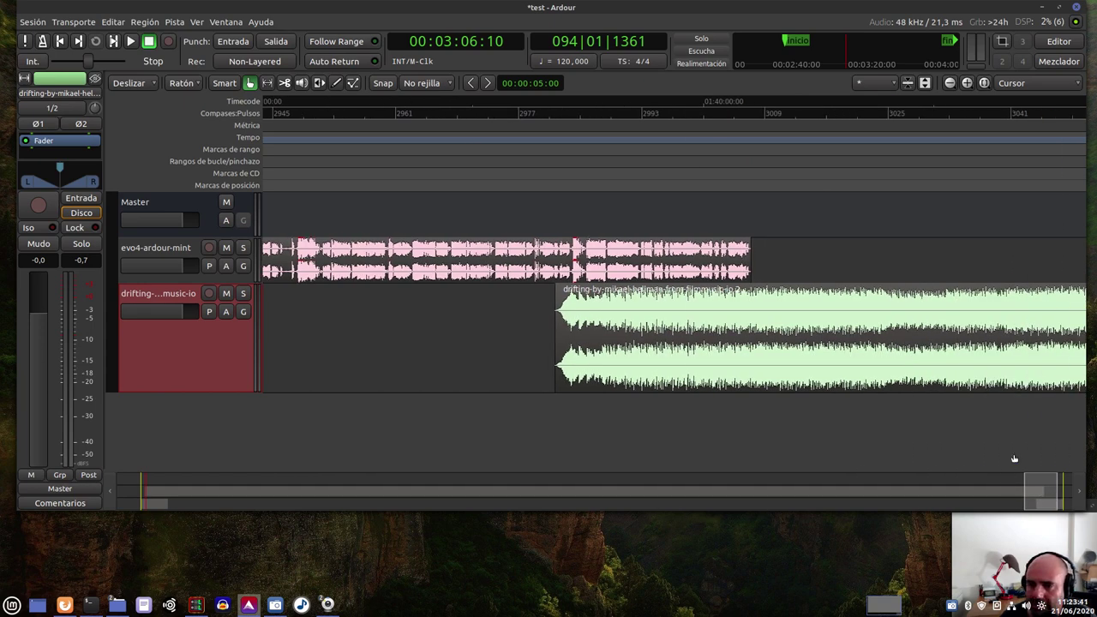
click(546, 132)
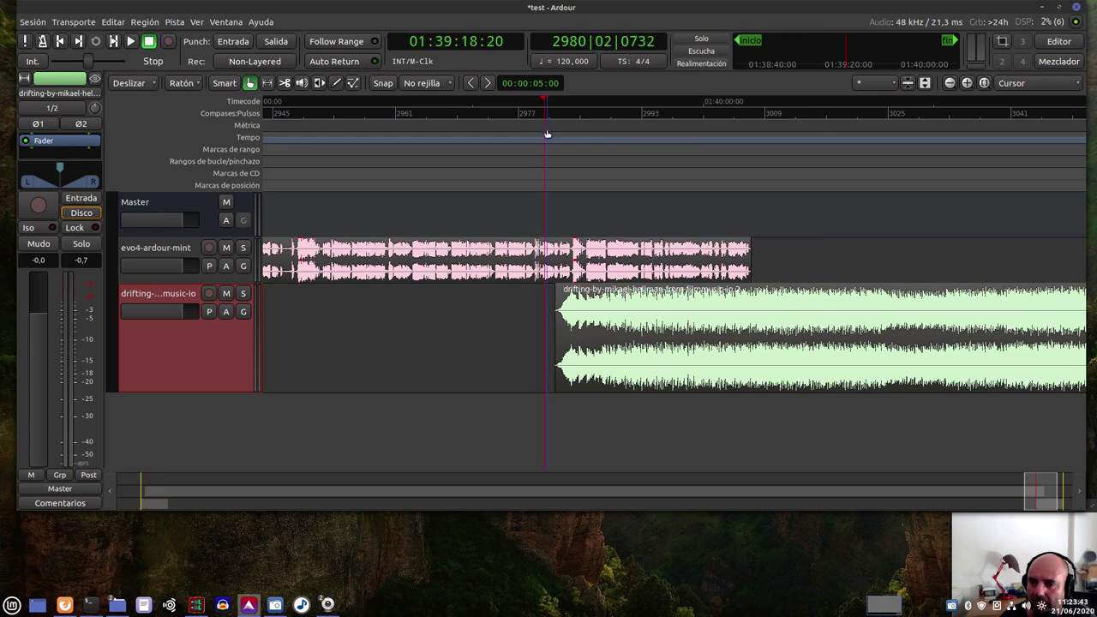
key(space)
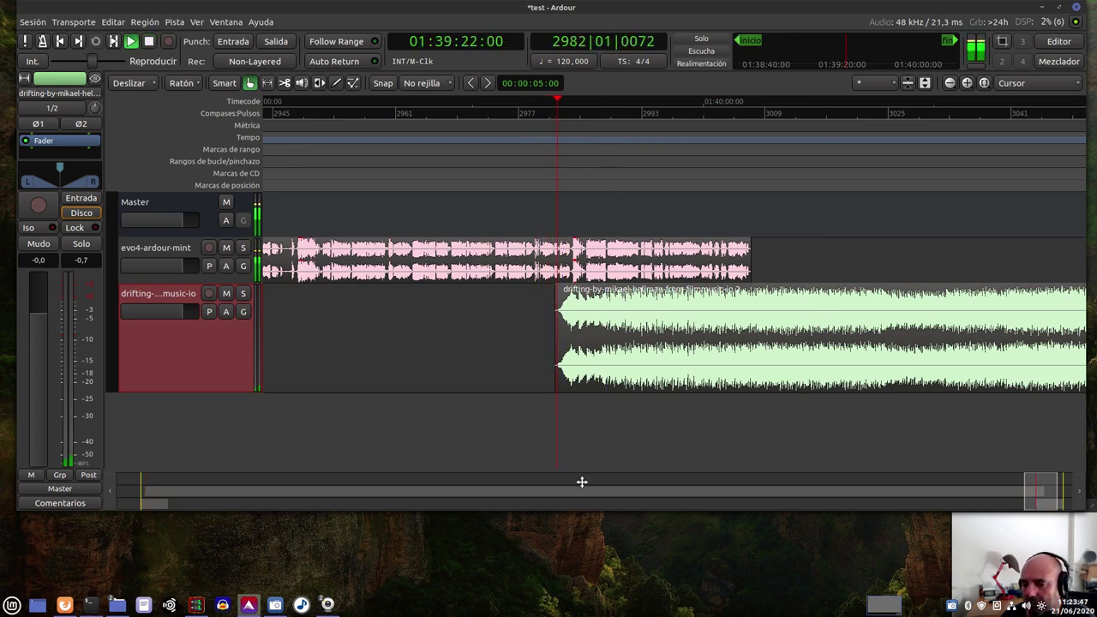
key(space)
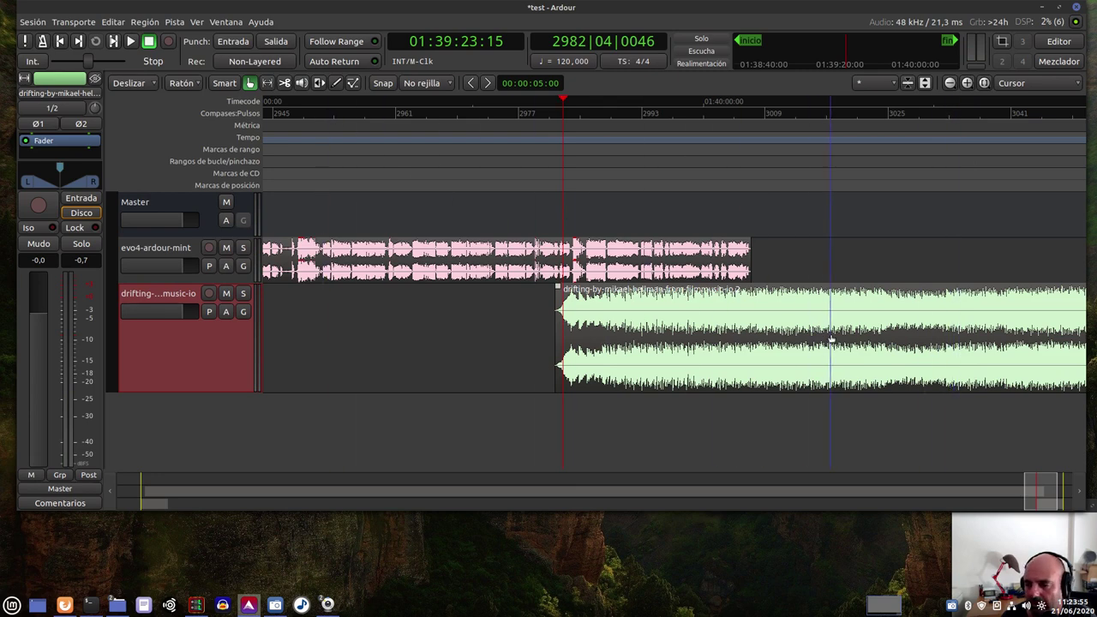
mouse_move(913, 389)
mouse_down()
mouse_move(899, 364)
mouse_move(897, 388)
mouse_move(877, 392)
mouse_move(919, 395)
mouse_up()
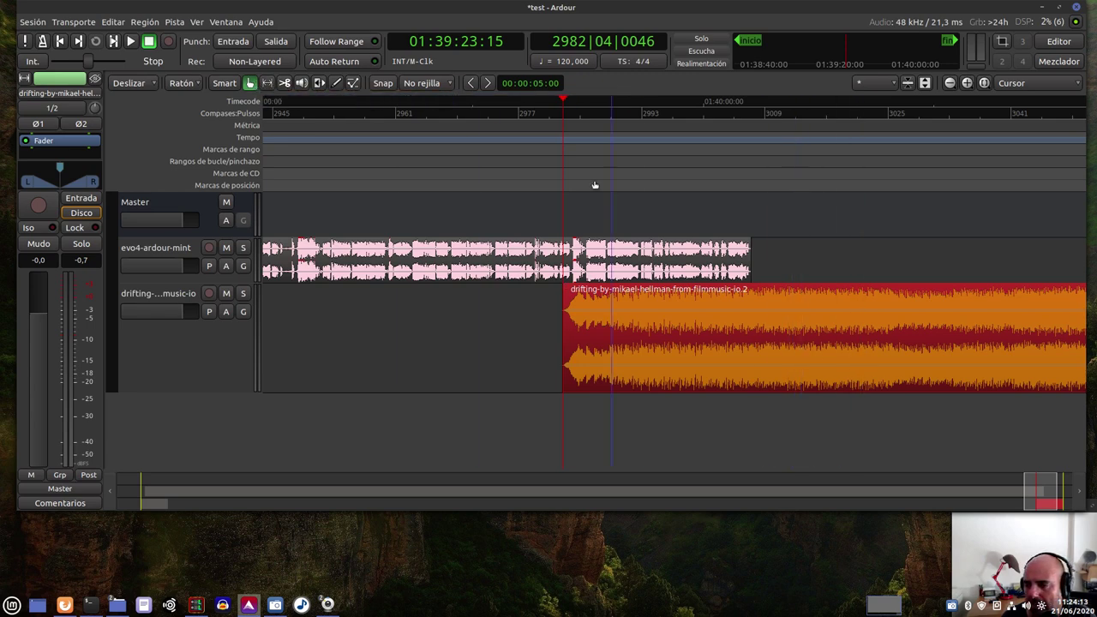
Split the new music region at about bar 3028 and shift its second part slightly later to leave a gap
click(284, 83)
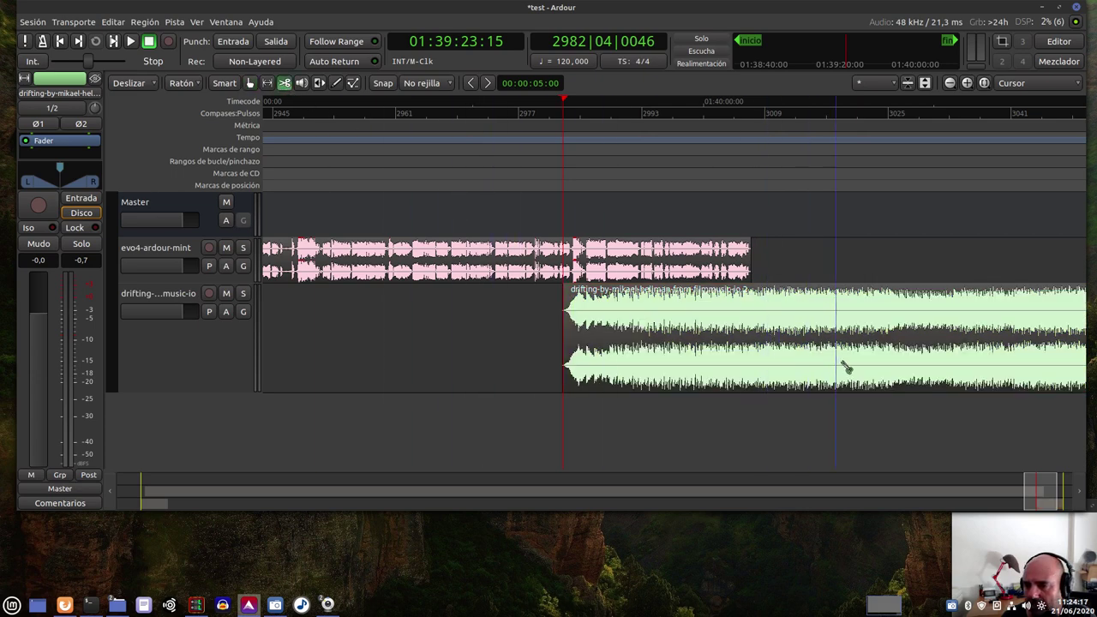
click(910, 368)
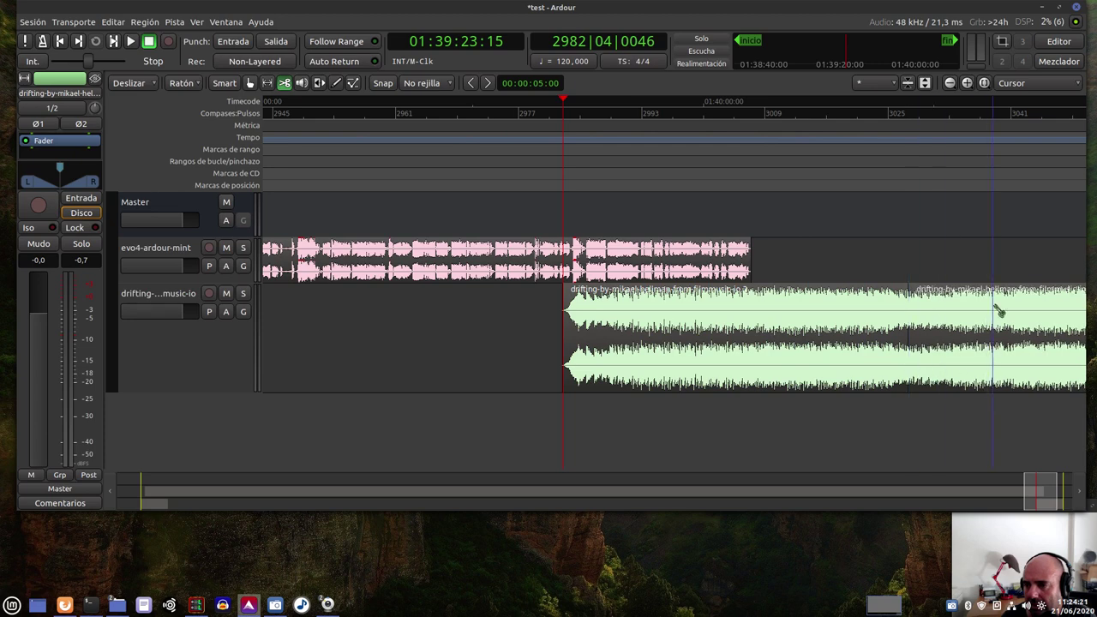
click(268, 83)
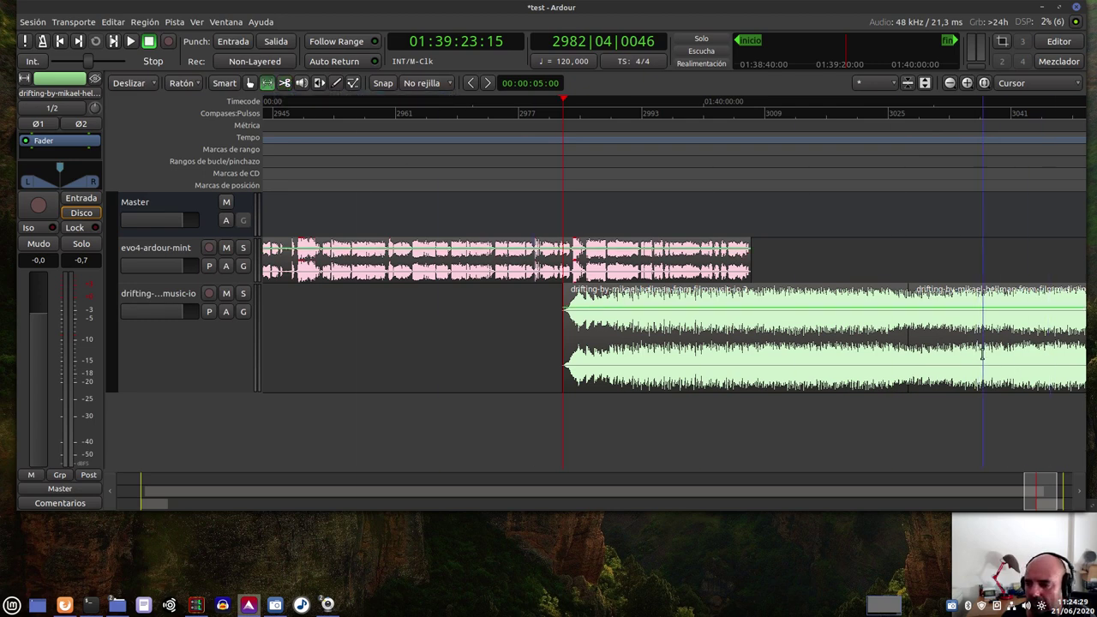
click(249, 83)
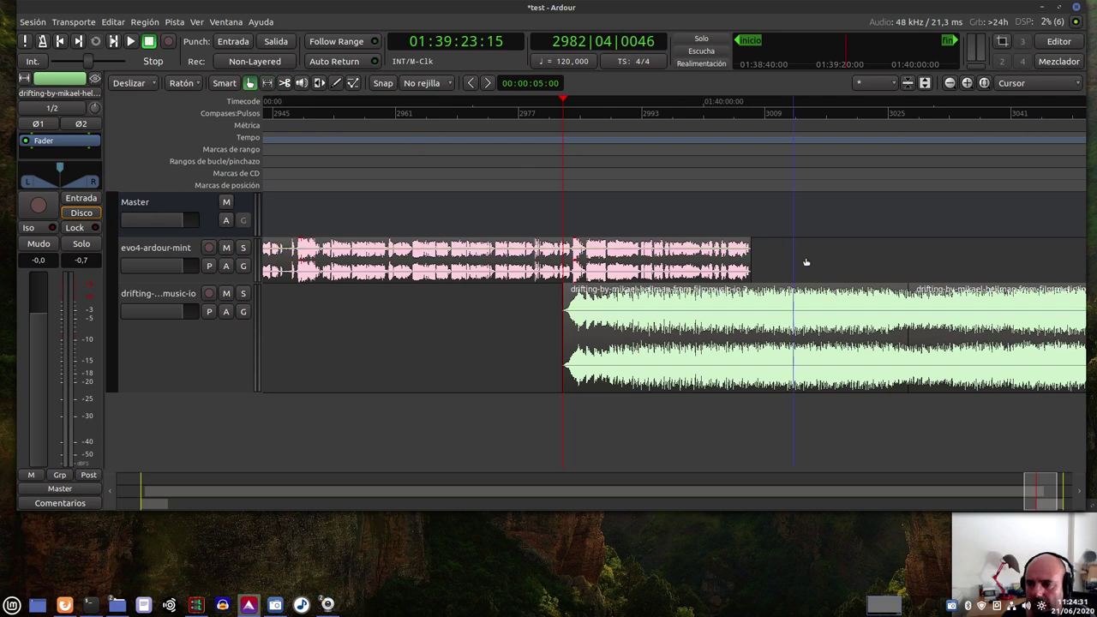
drag(952, 304, 972, 299)
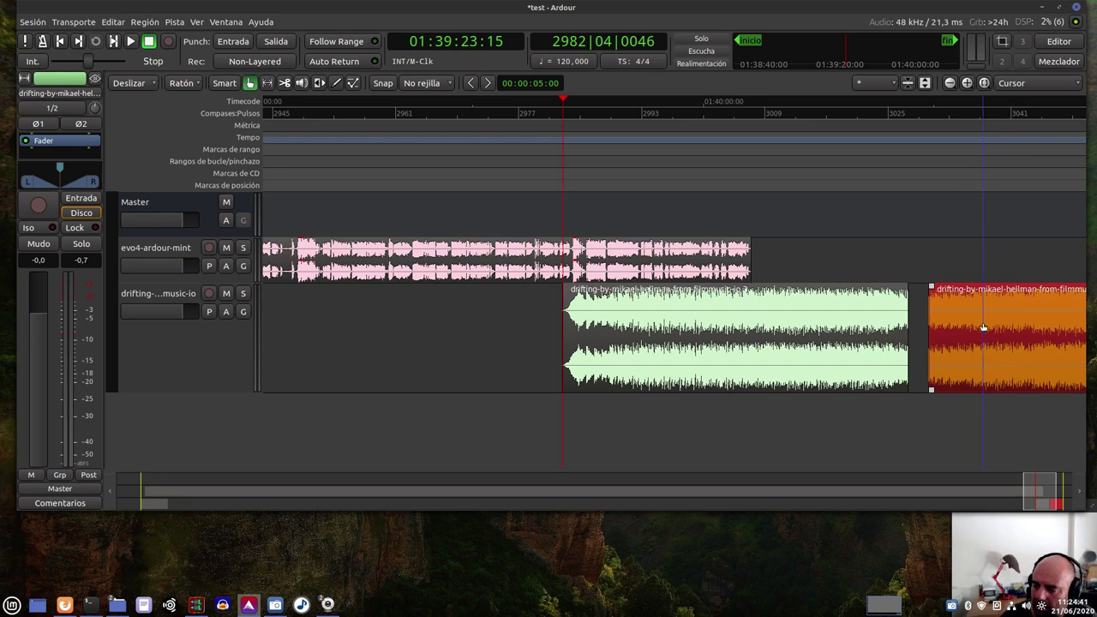
Delete the separated second part of the closing music region
right_click(977, 326)
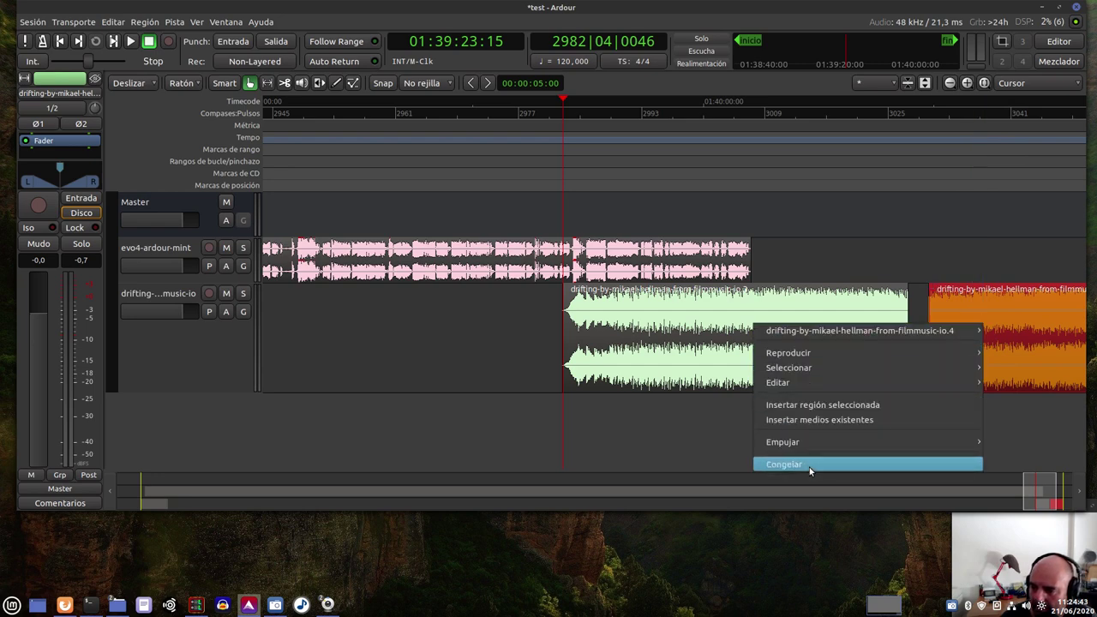
click(1015, 439)
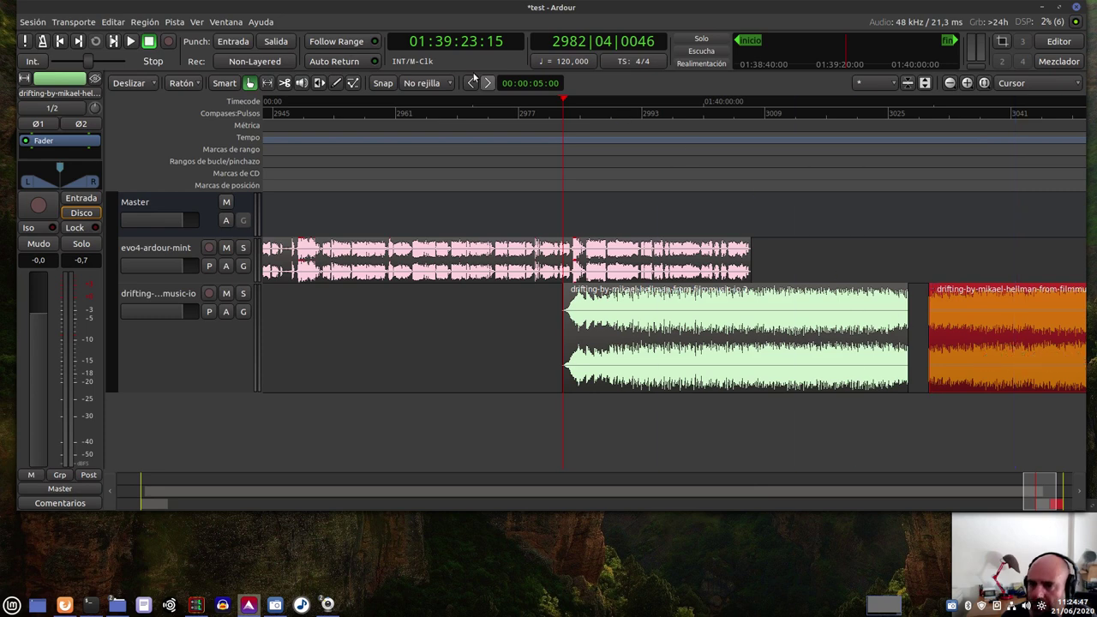
click(117, 22)
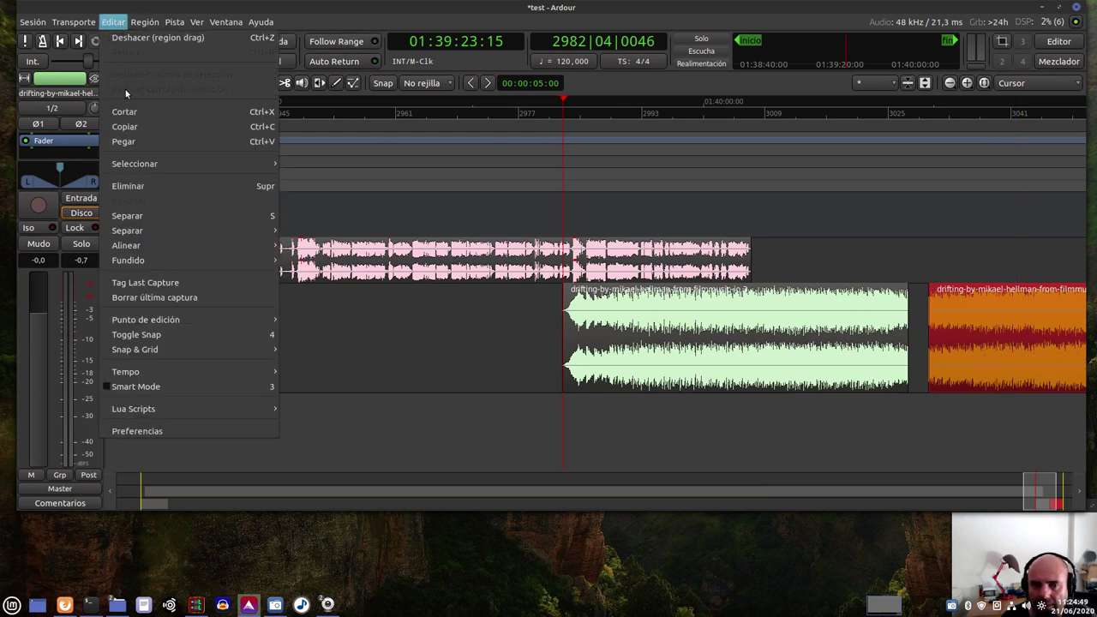
click(162, 185)
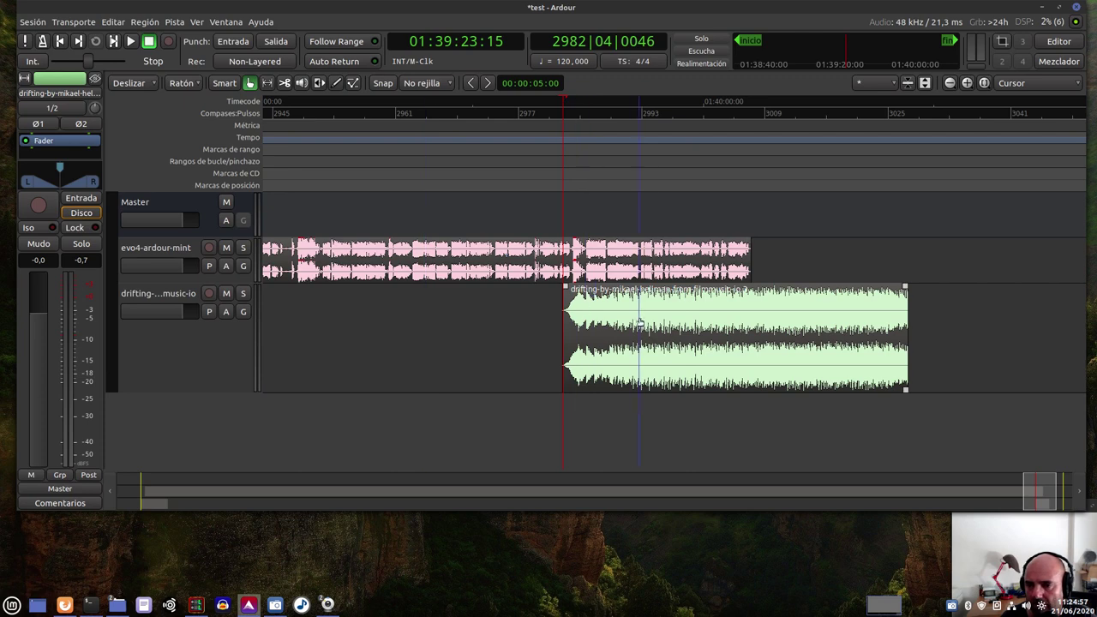
Move the remaining closing music region to start at about 01:39:26 and play its entry under the voice
drag(649, 314, 625, 319)
key(space)
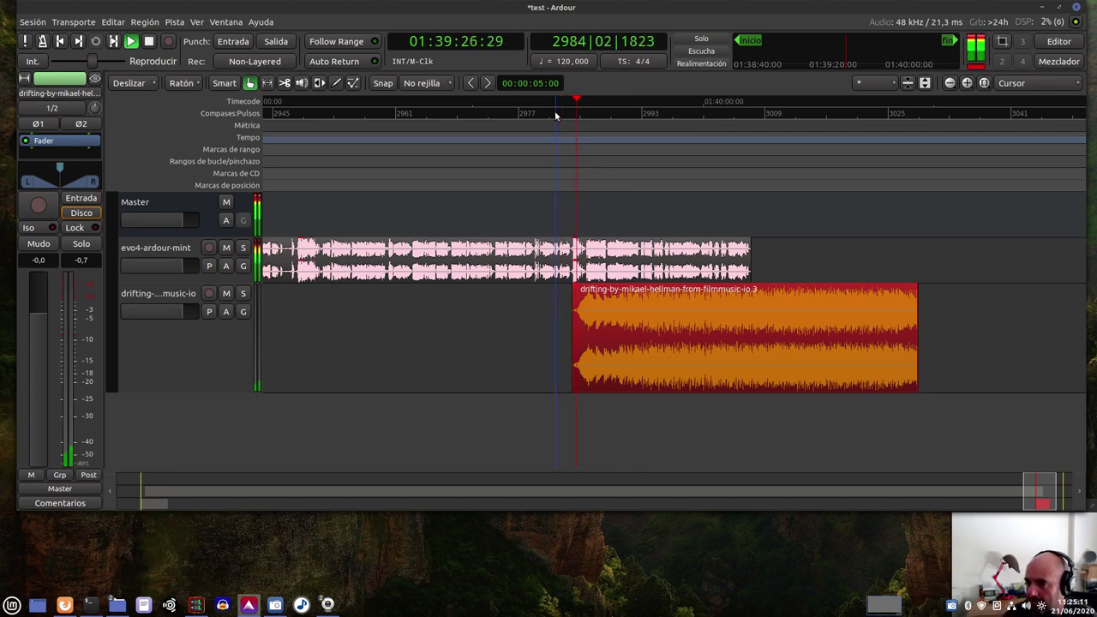
key(space)
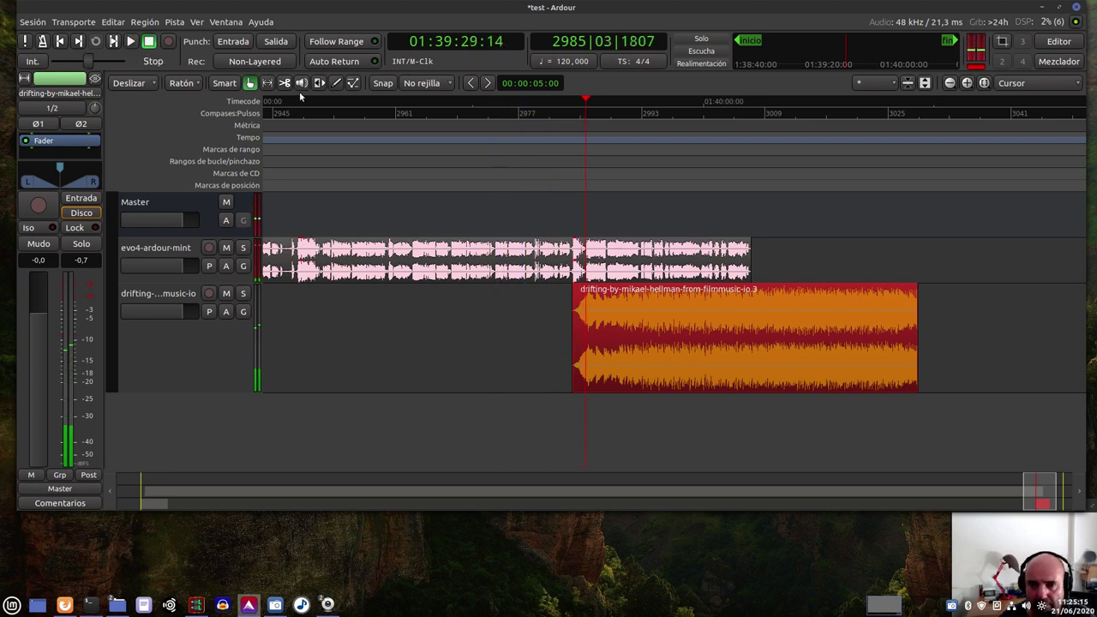
Add two gain points after the voice's end, and lower the region's starting point and the first added point to create a late volume rise
click(354, 84)
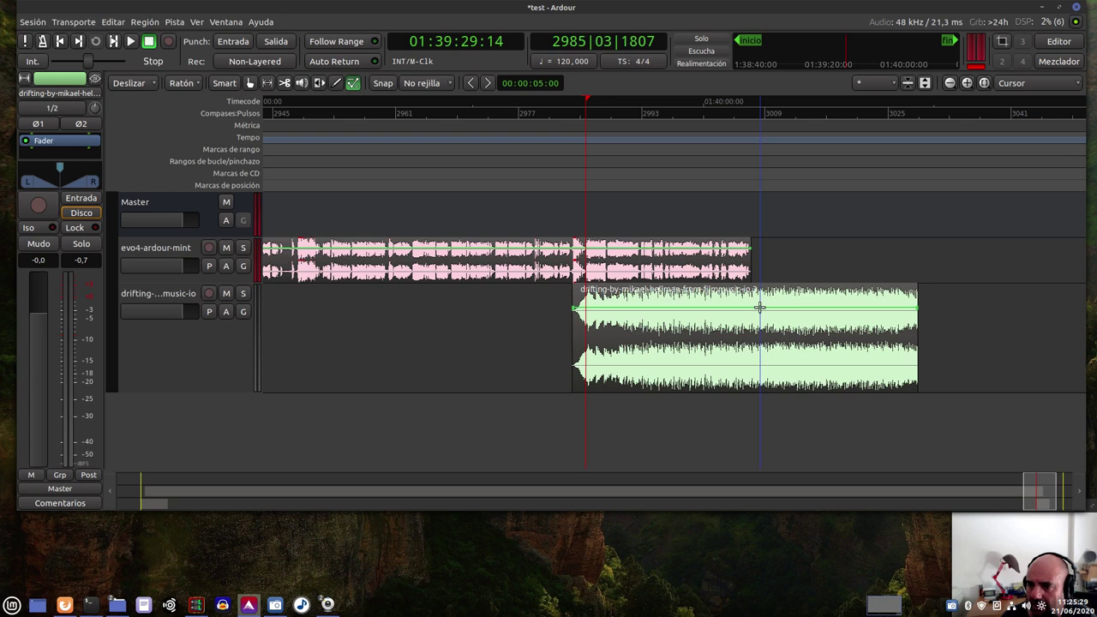
click(575, 309)
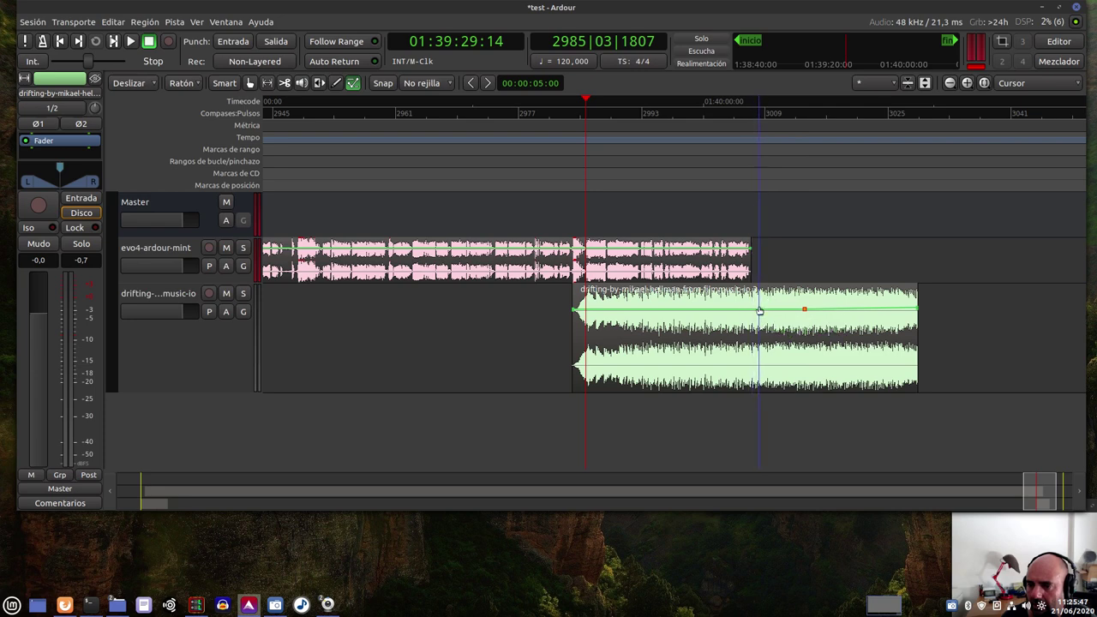
drag(583, 301, 590, 384)
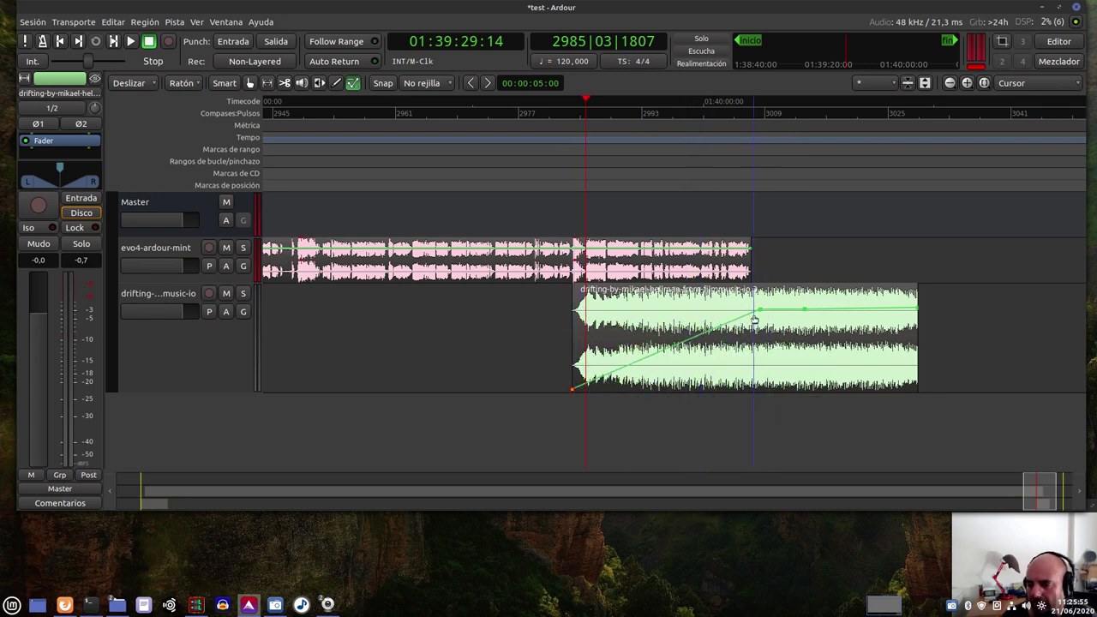
drag(762, 310, 795, 360)
Audition the closing music from about 01:39:24 and raise its starting gain point level with the low point before the volume rise
click(565, 116)
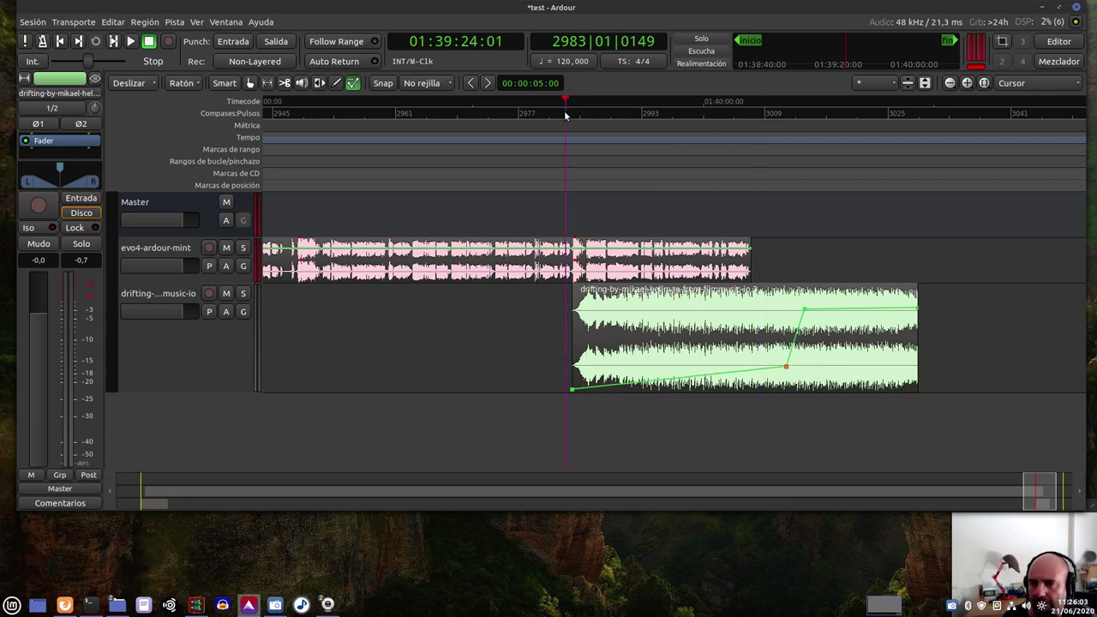
key(space)
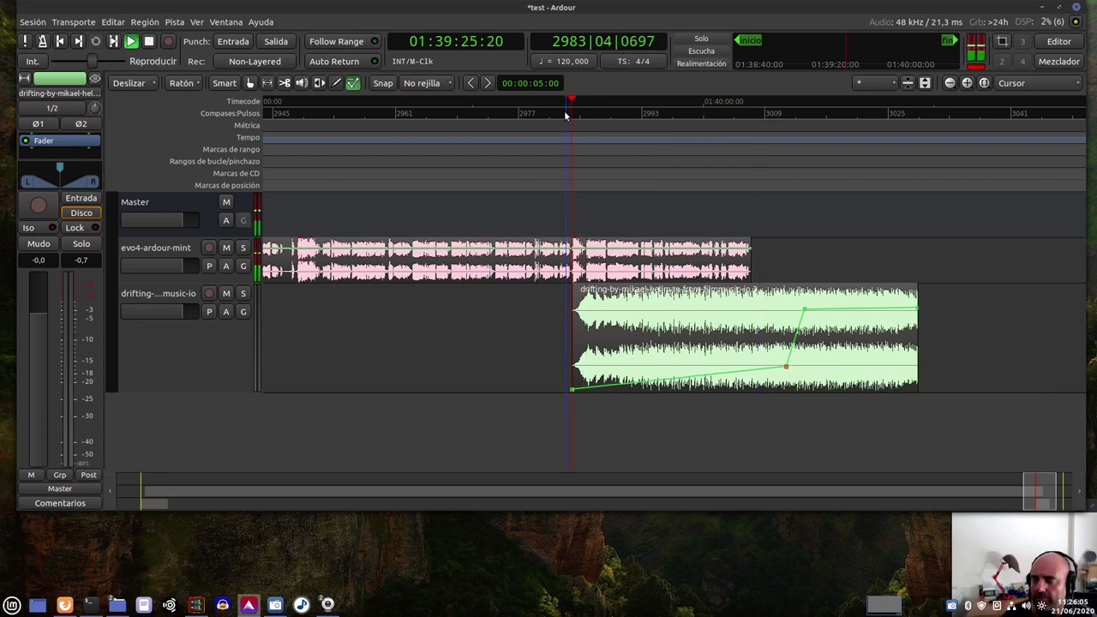
click(575, 392)
key(space)
drag(575, 392, 573, 375)
drag(573, 102, 567, 120)
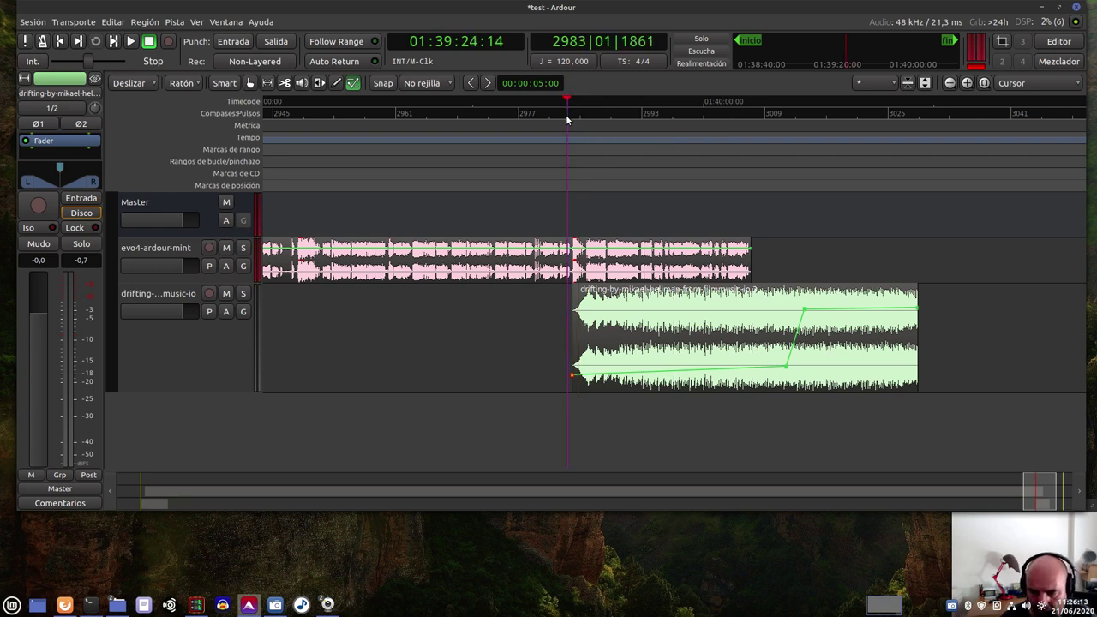
key(space)
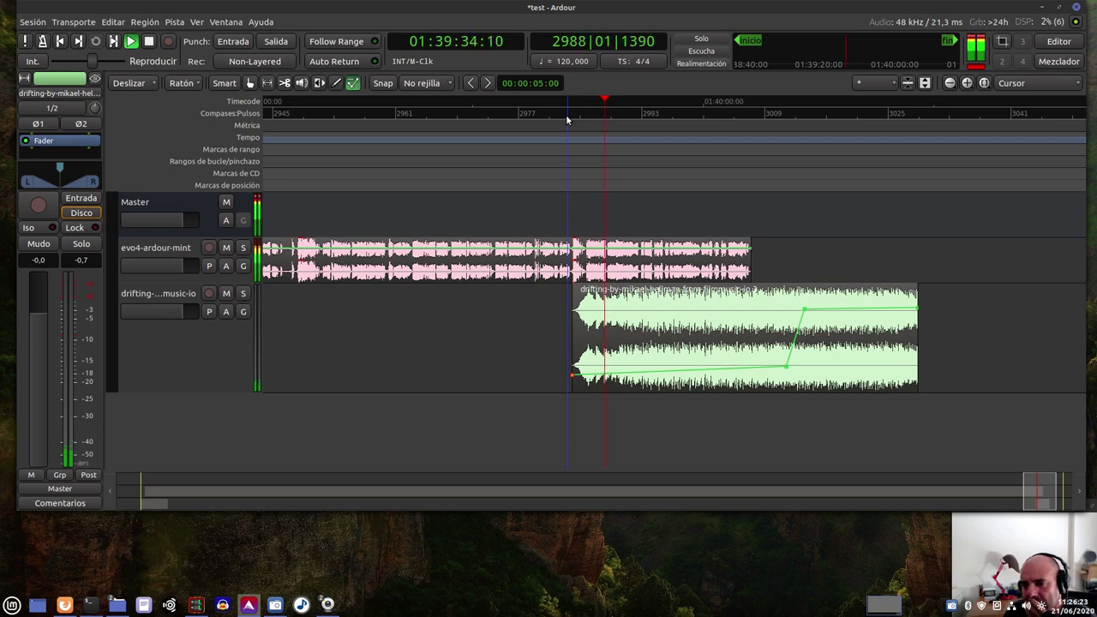
click(679, 133)
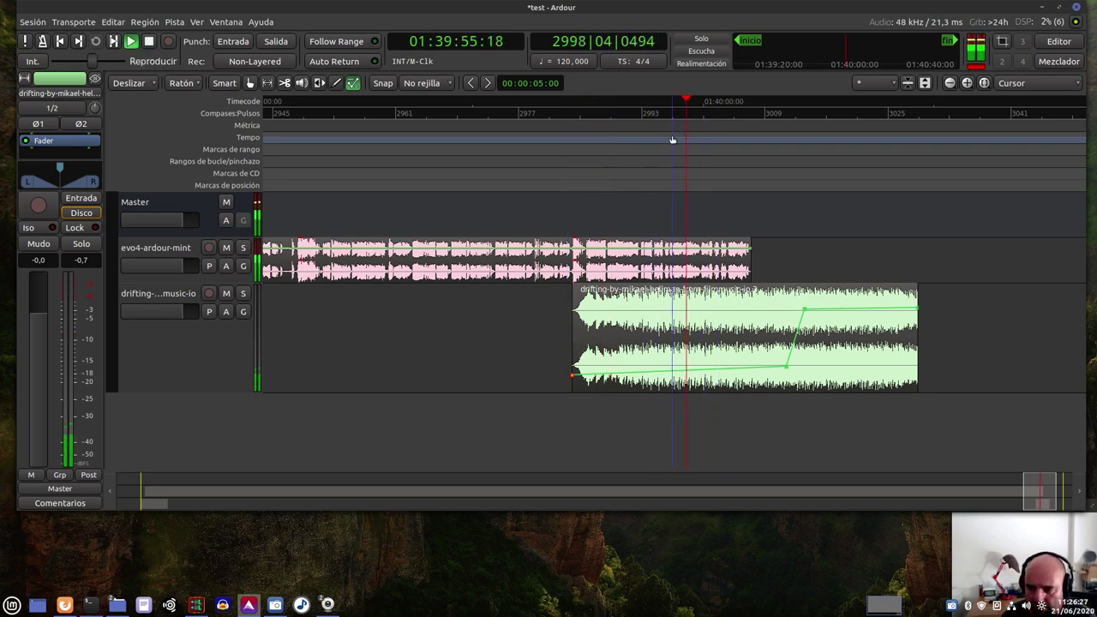
key(space)
drag(584, 383, 580, 361)
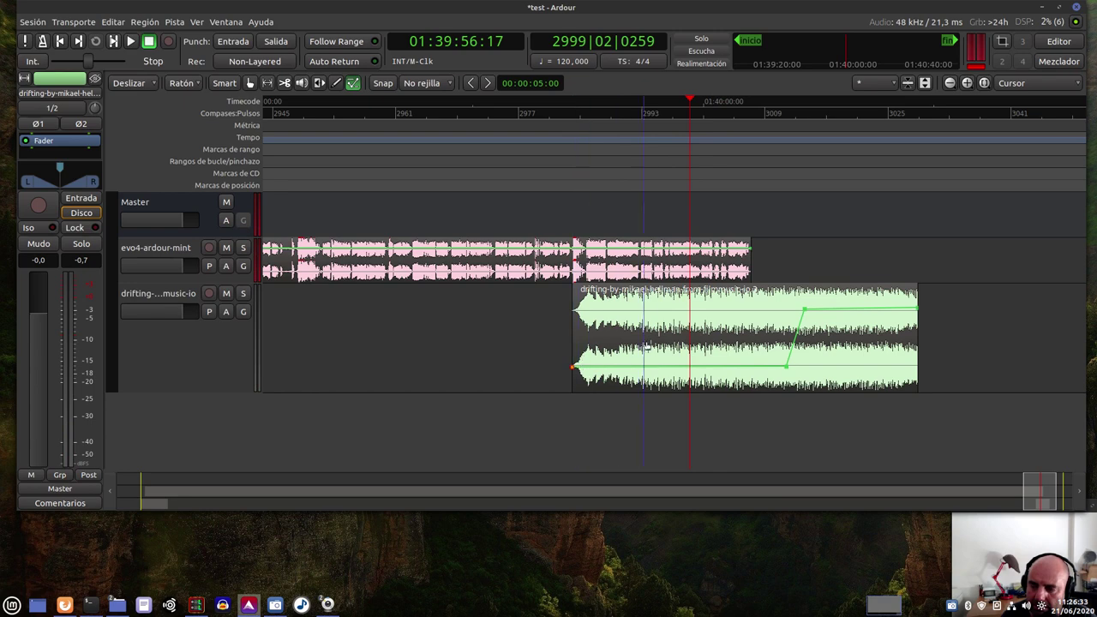
Play the quiet closing music under the voice, from about bar 2992 and again close to the voice's end
click(637, 109)
key(space)
click(740, 110)
key(space)
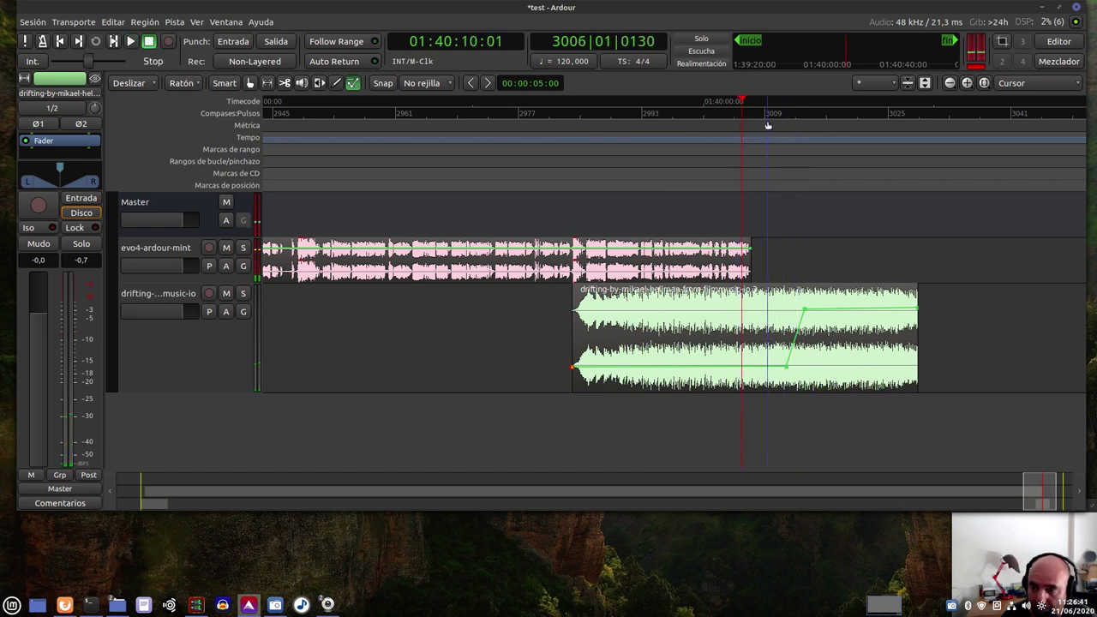
Play up to the voice's end and move both gain points of the closing music's volume rise earlier, starting at the voice's end
key(space)
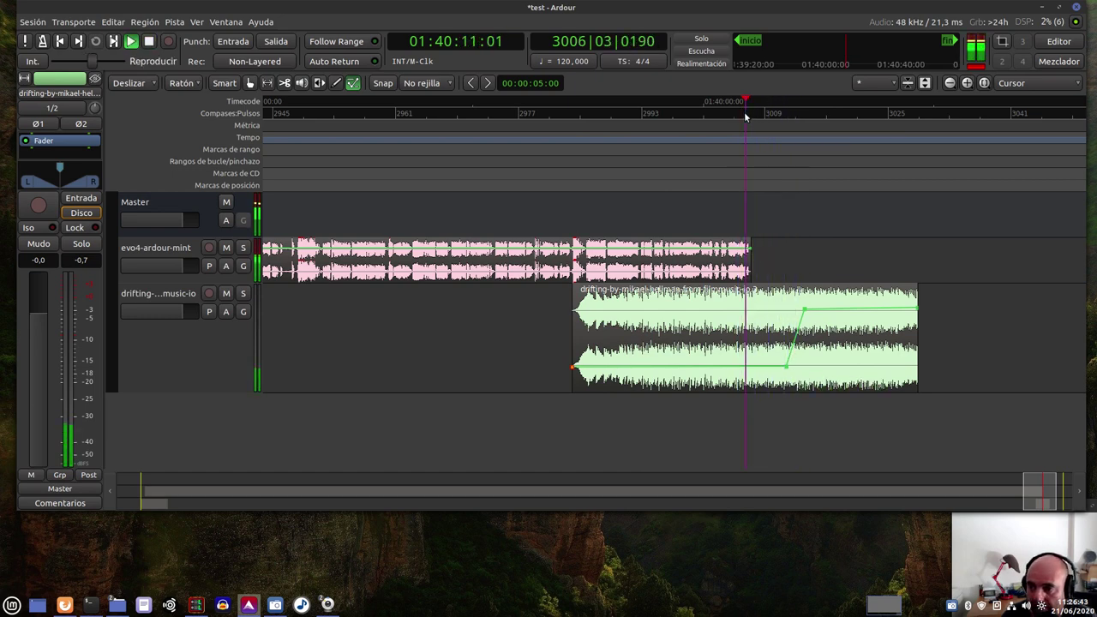
key(space)
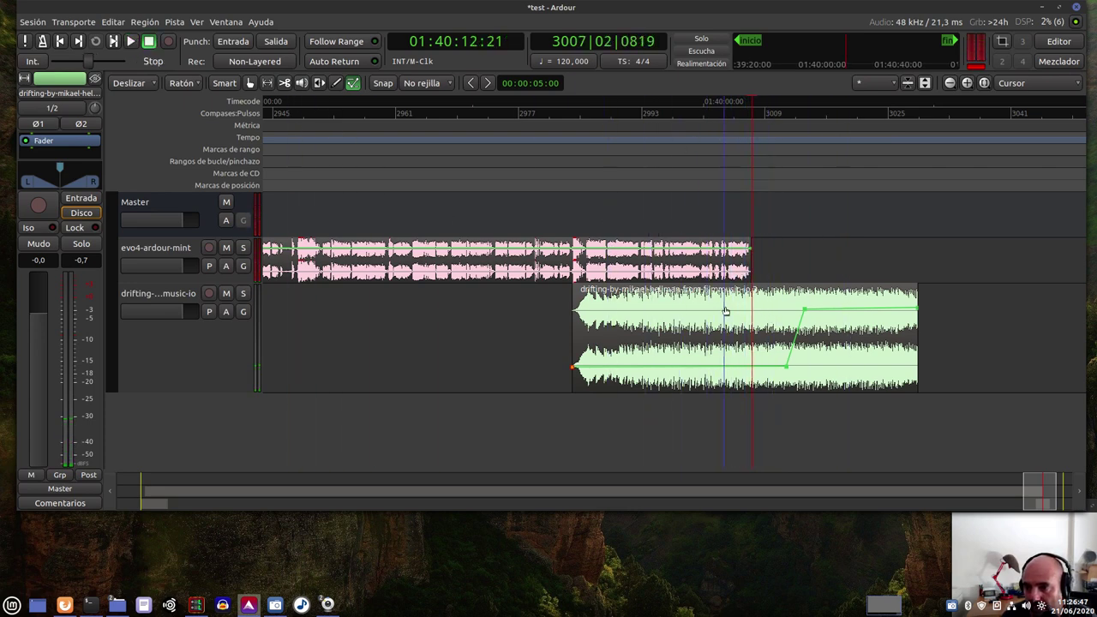
mouse_move(797, 362)
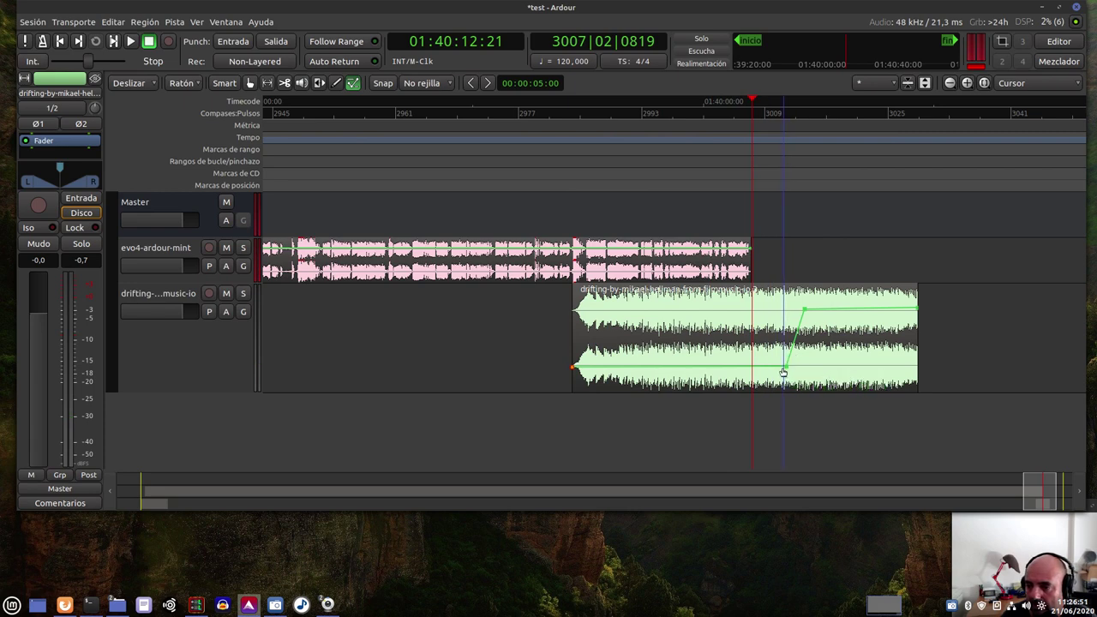
drag(797, 360, 770, 363)
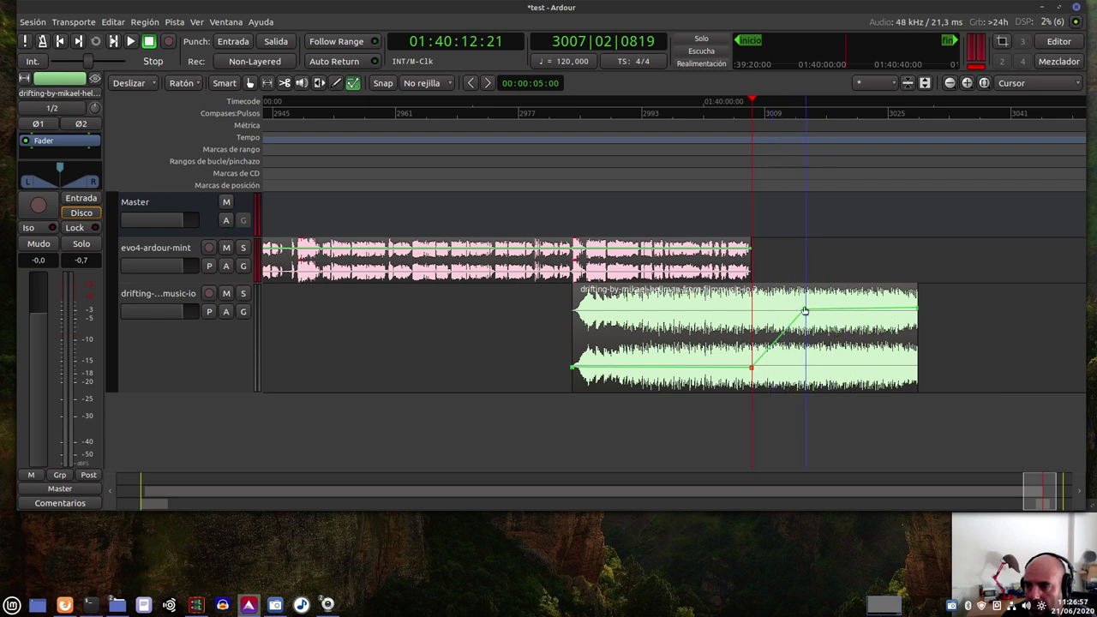
drag(800, 313, 773, 301)
Audition the volume rise, shift its low gain point slightly before the voice's end, and level the region's last point with the high point
click(729, 111)
key(space)
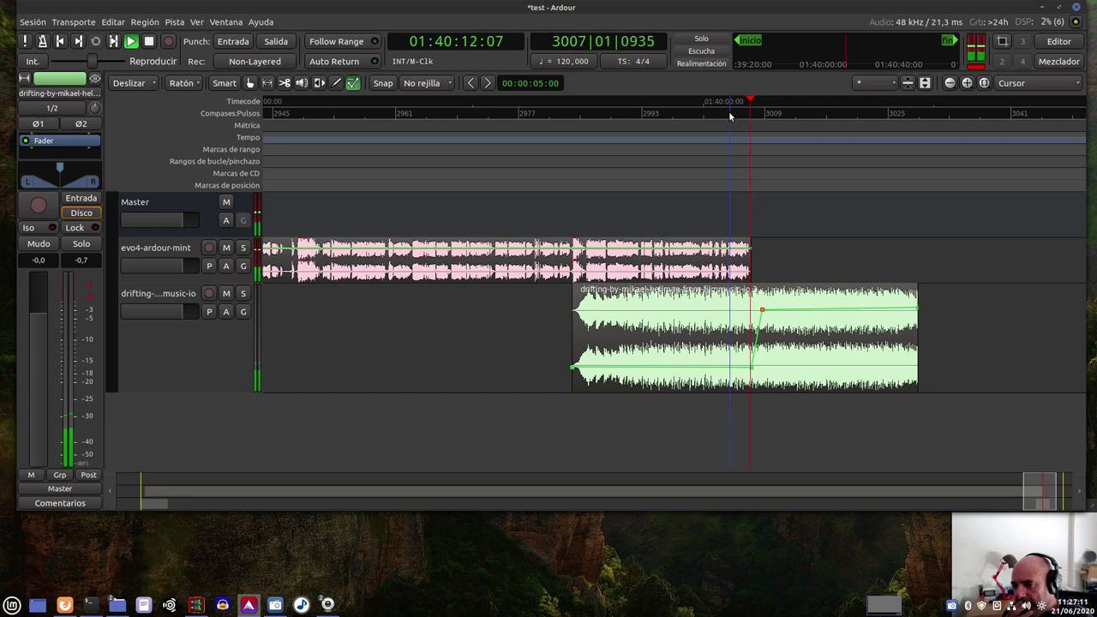
key(space)
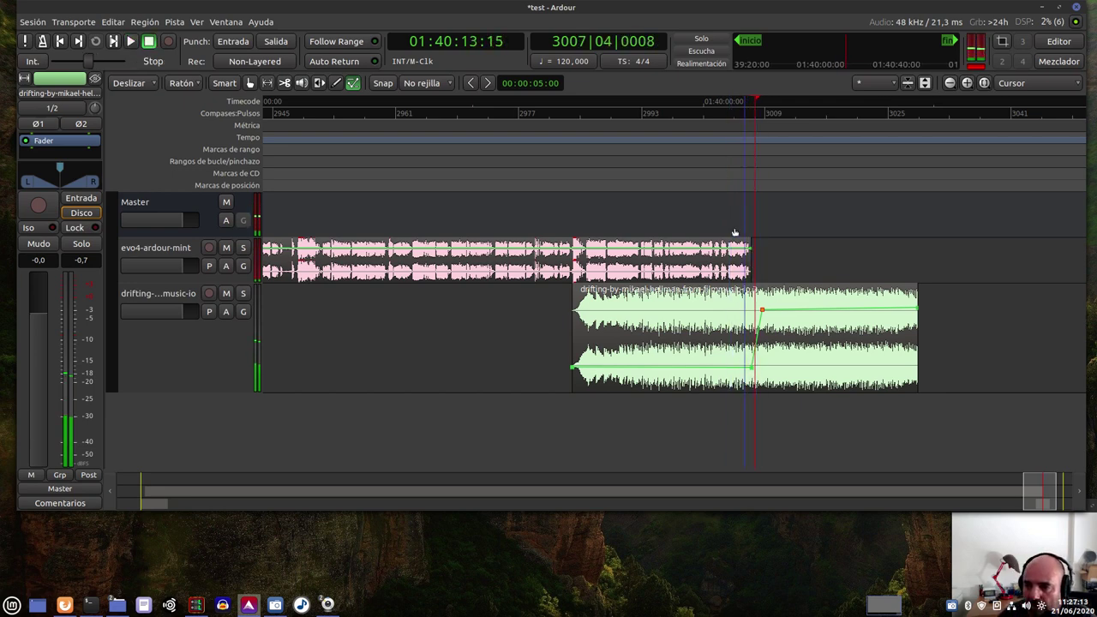
click(690, 101)
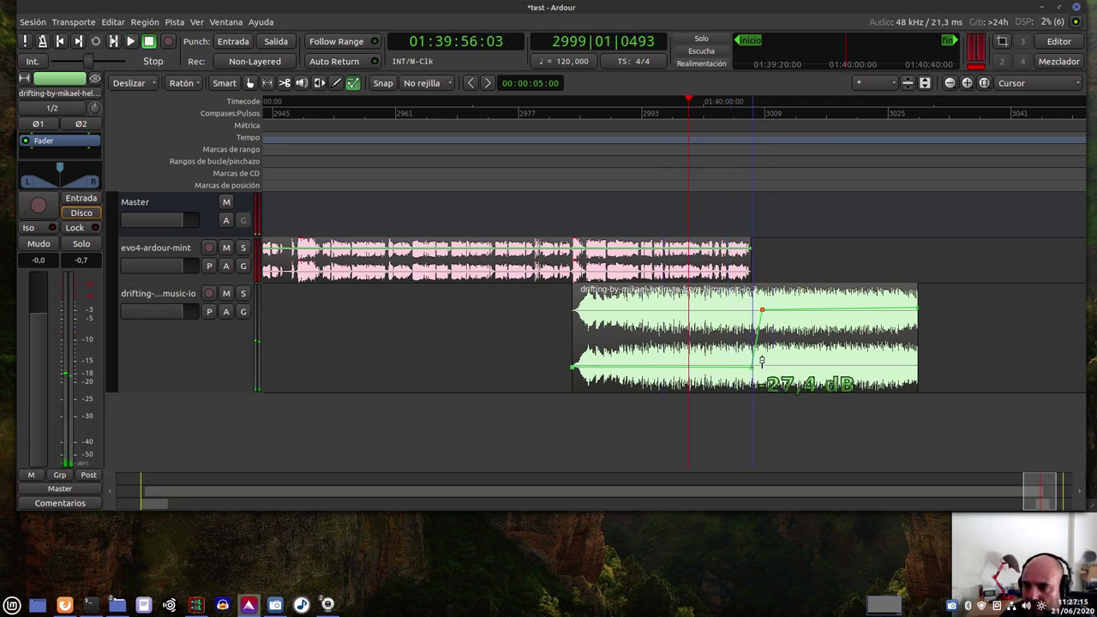
drag(761, 362, 754, 359)
drag(922, 312, 925, 302)
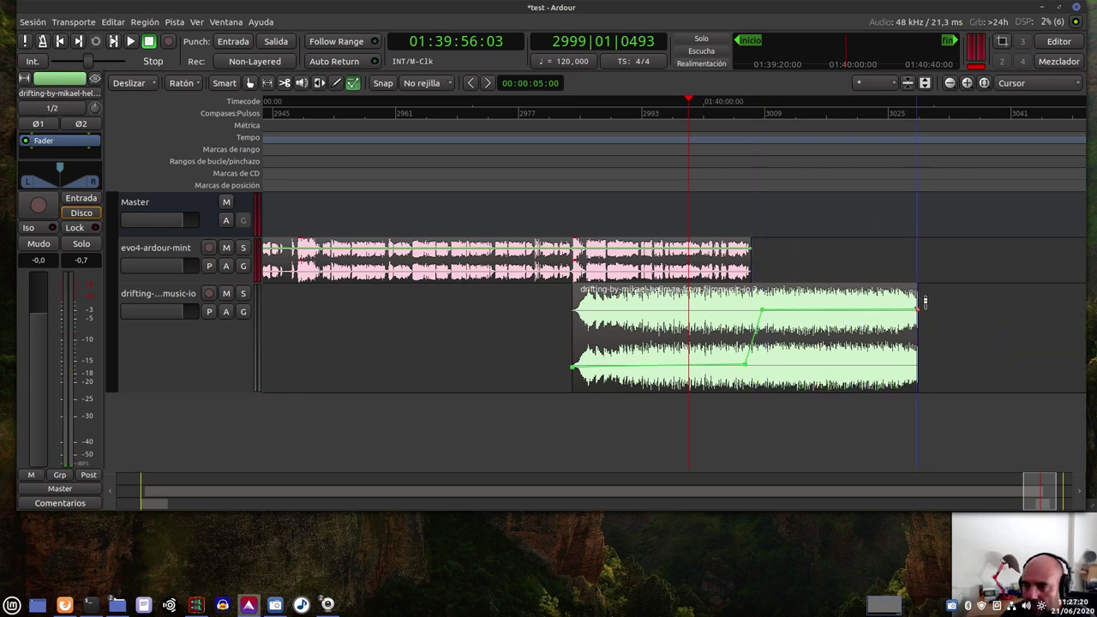
Play the transition from the voice's last words into the louder closing music twice, the second time from about 01:40:10
click(728, 118)
key(space)
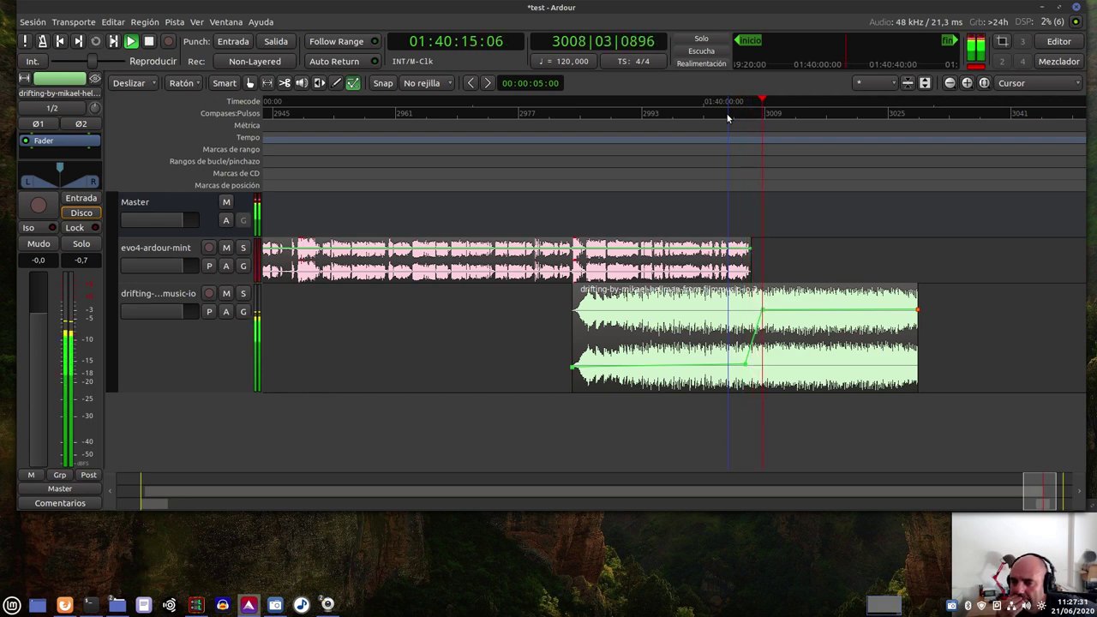
key(space)
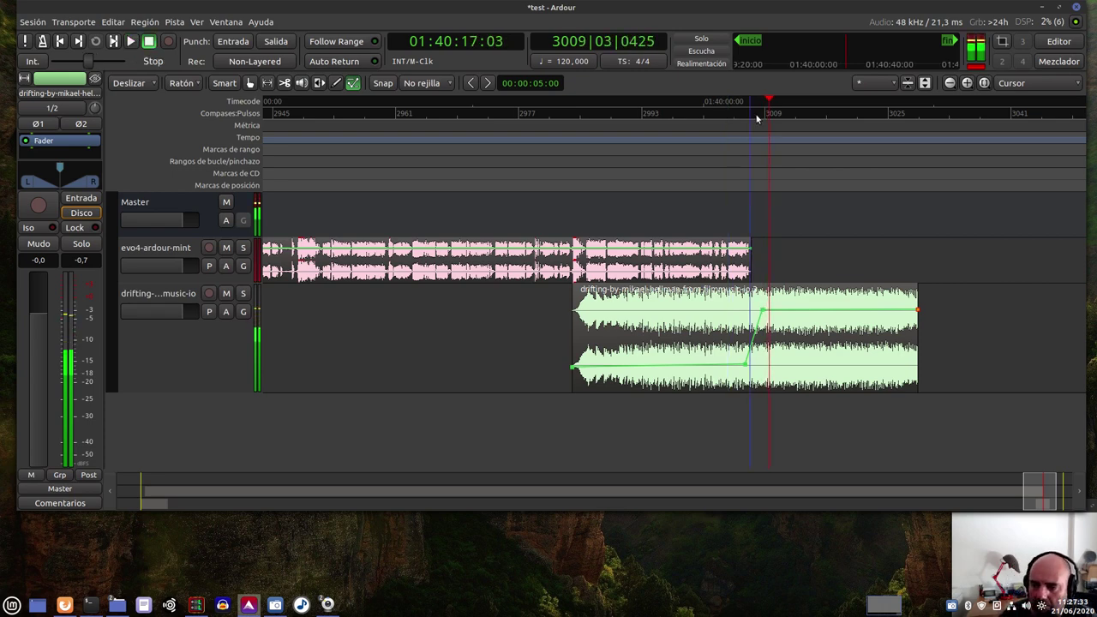
click(744, 121)
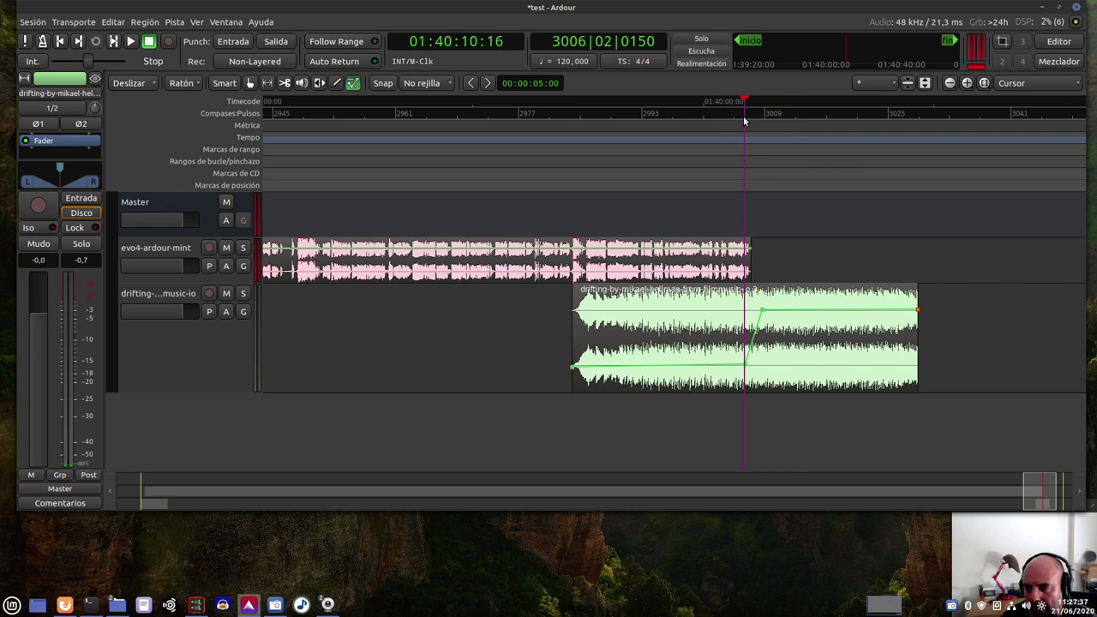
key(space)
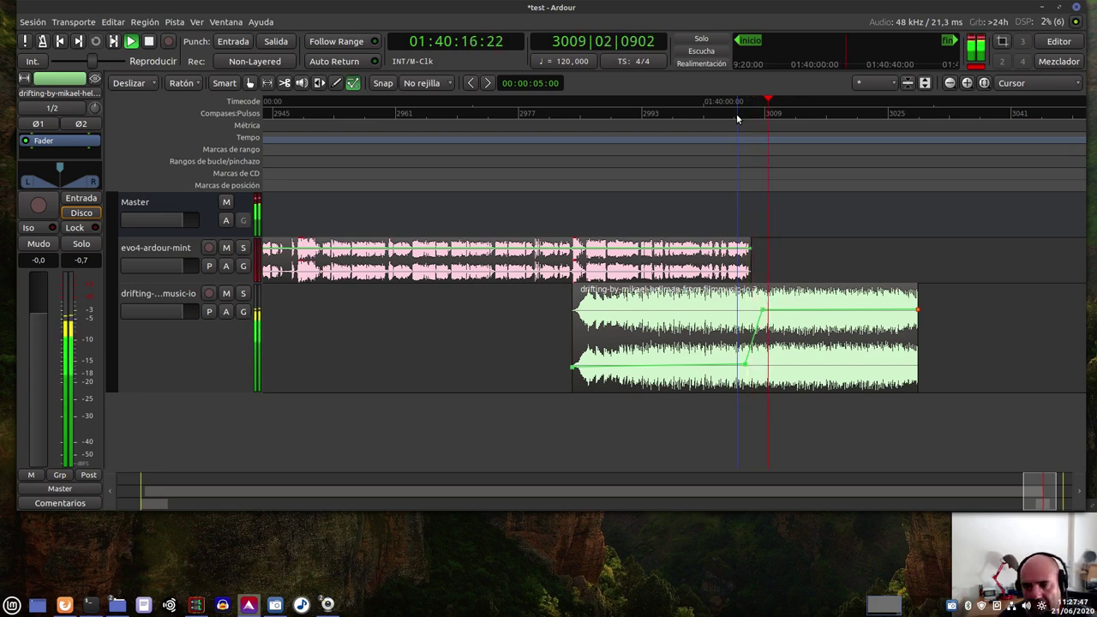
key(space)
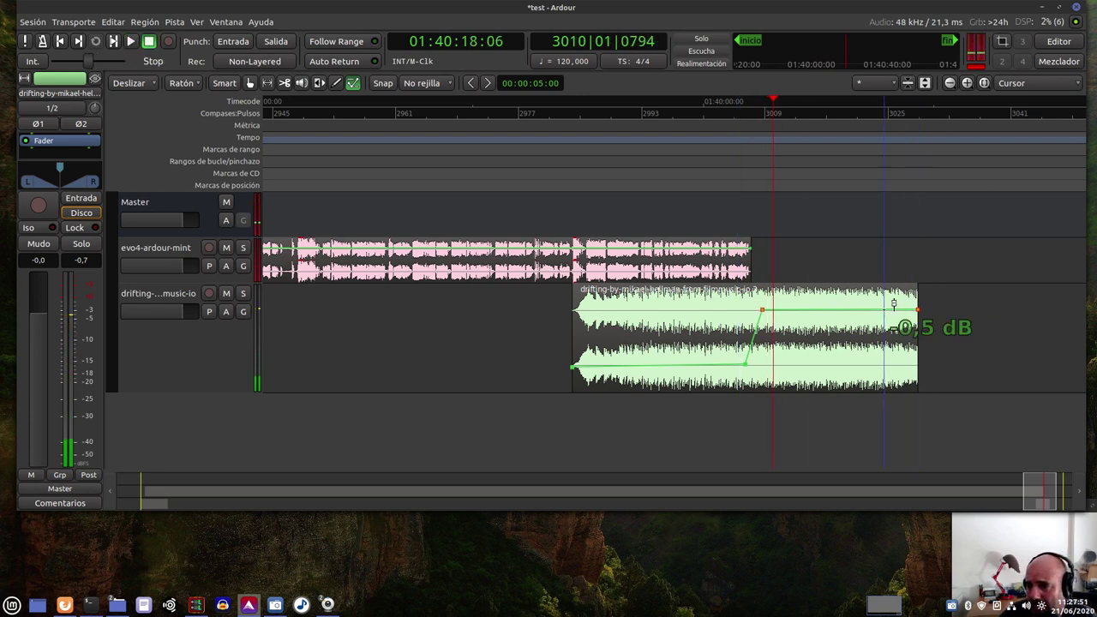
Add a gain point near bar 3024, lower the closing music's last point to create a fade-out, and play the ending
drag(918, 319, 940, 385)
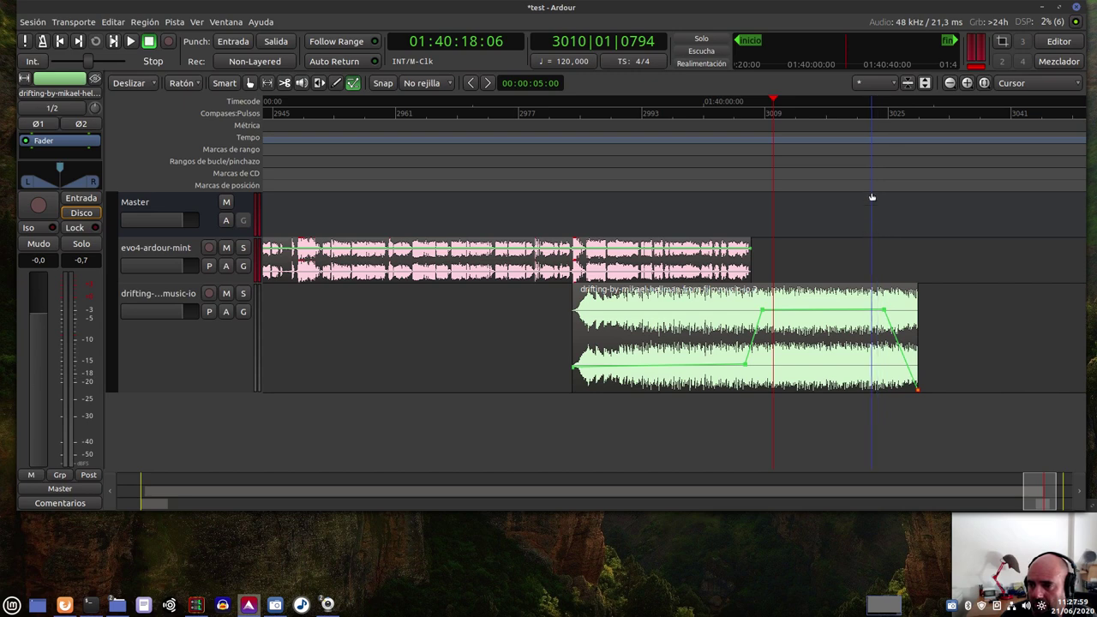
click(869, 114)
key(space)
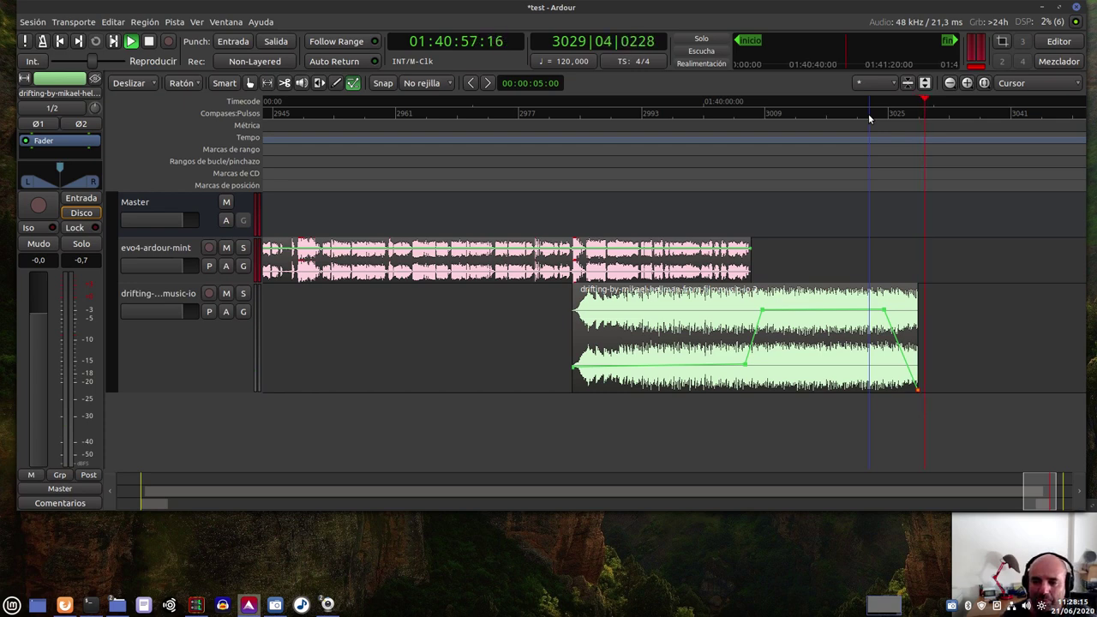
key(space)
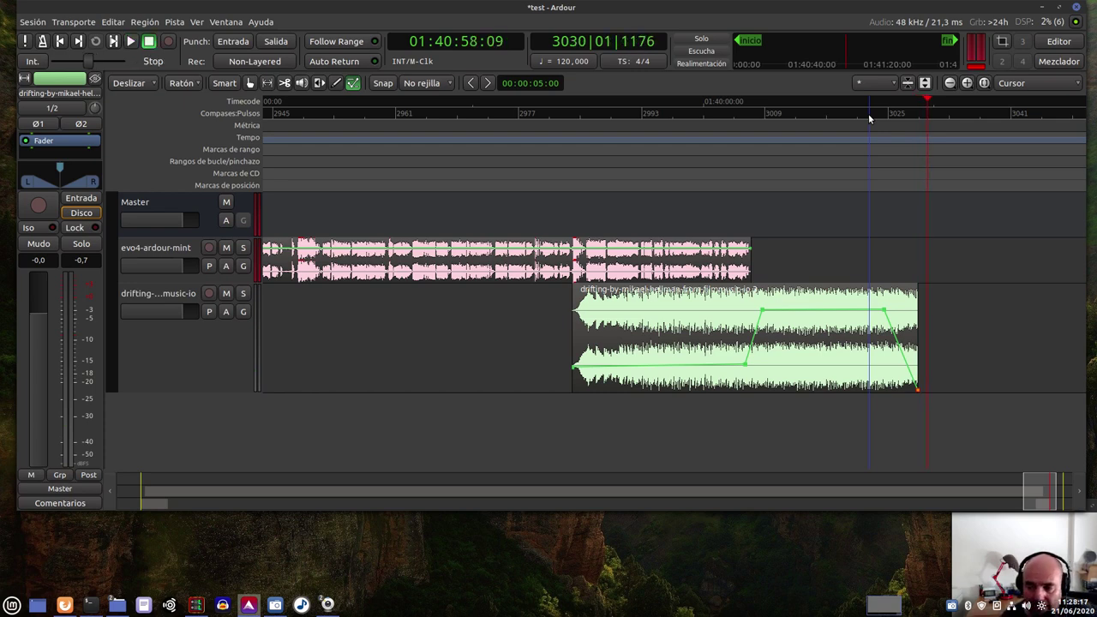
click(1011, 533)
drag(999, 512, 974, 473)
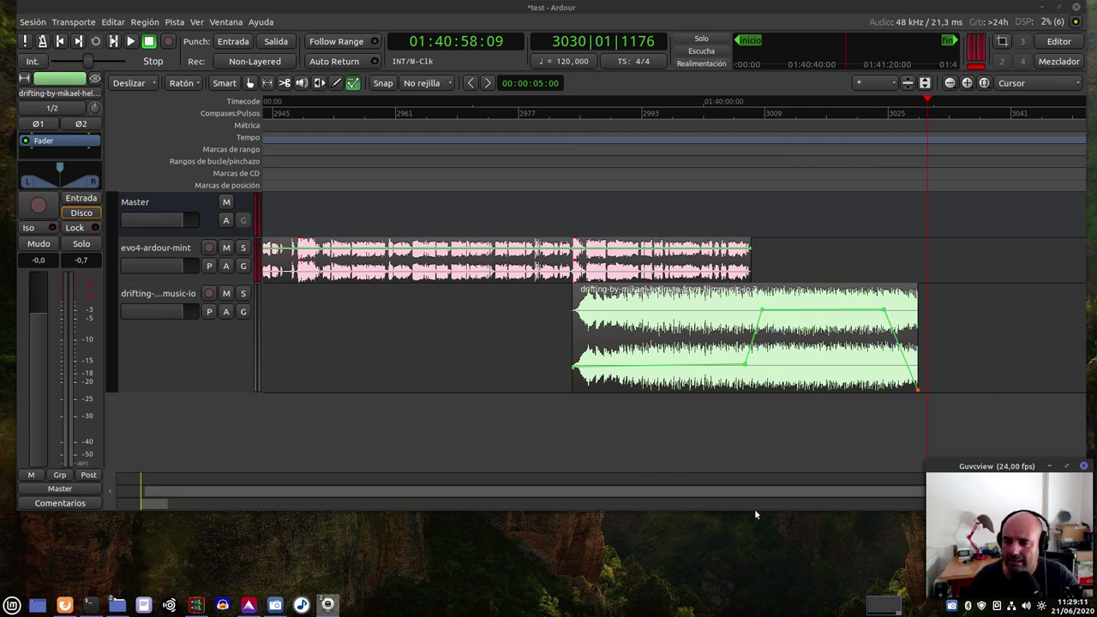
drag(998, 472, 998, 491)
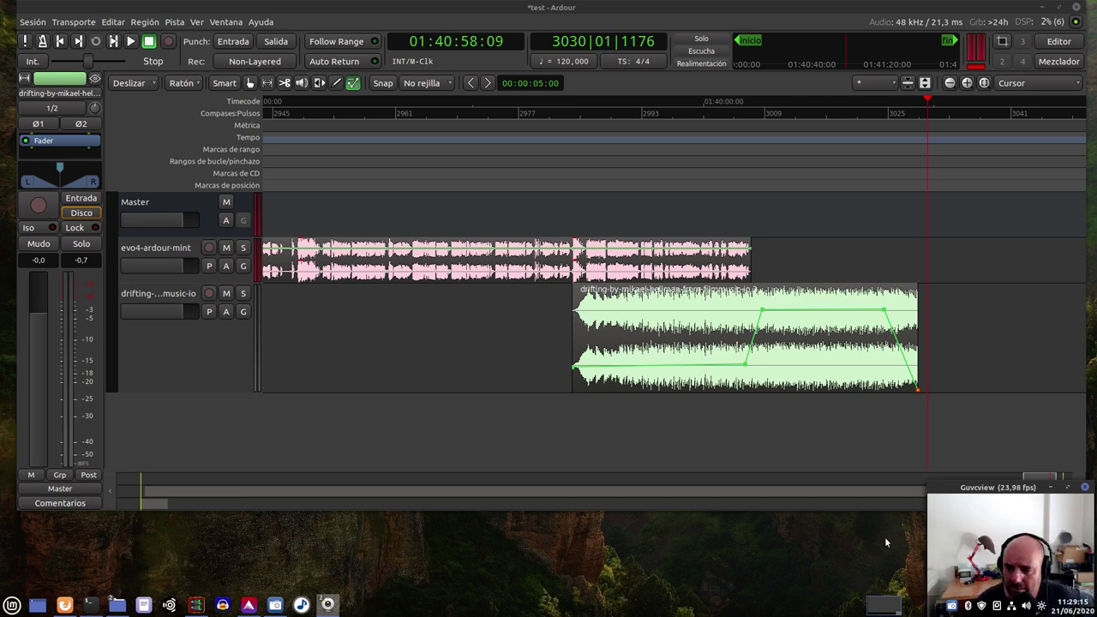
Return to the session's start and play the intro music from about 00:02:29 and its volume drop where the voice enters
drag(1009, 487, 110, 474)
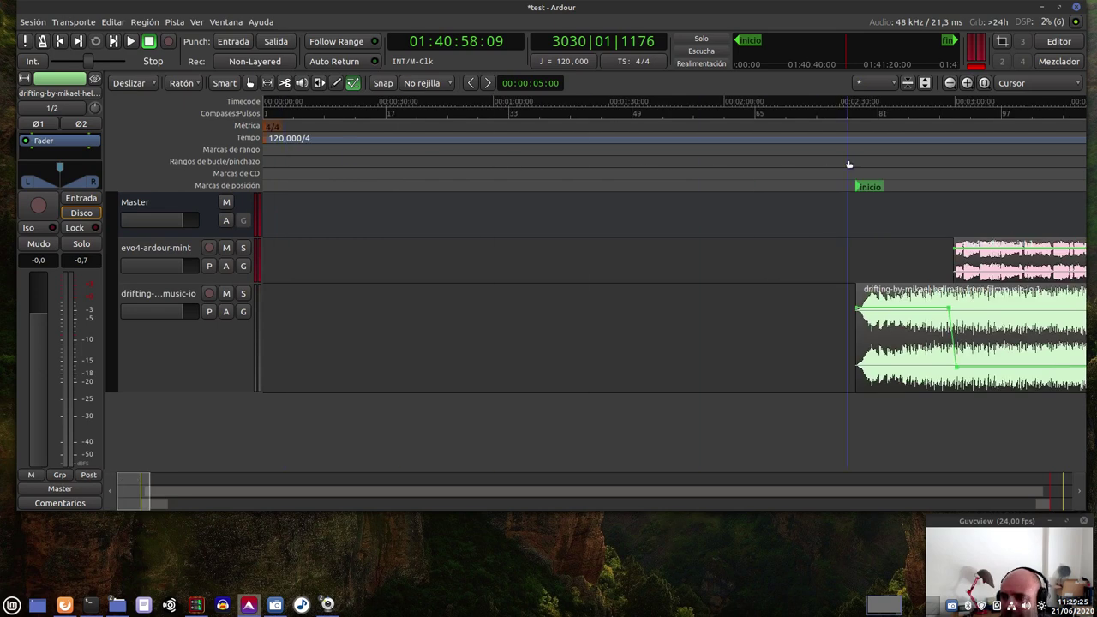
drag(140, 495, 159, 494)
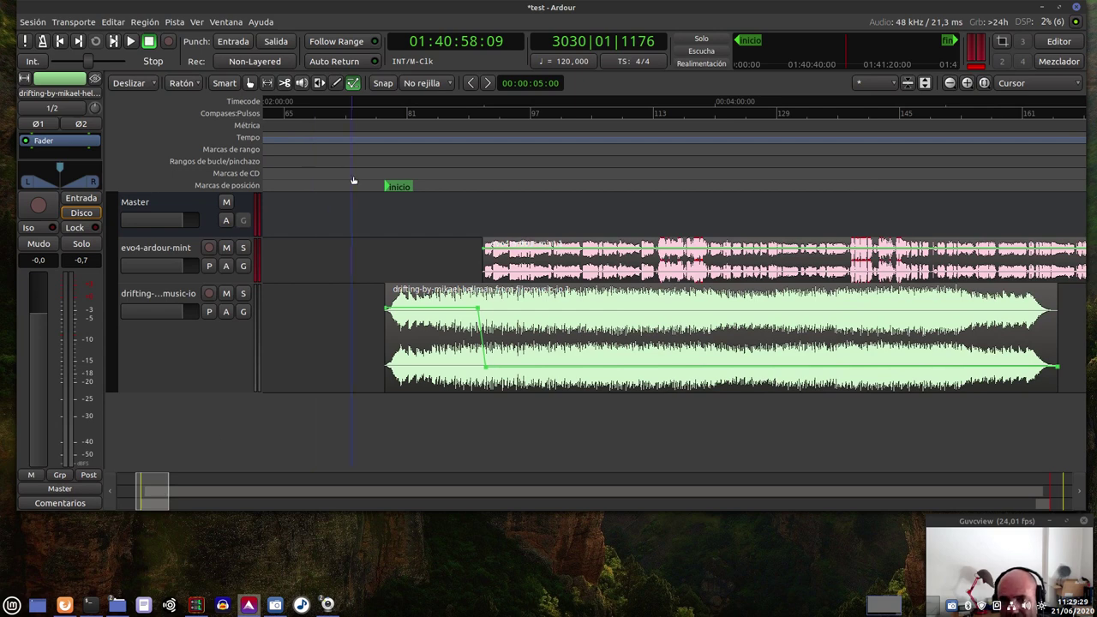
click(366, 111)
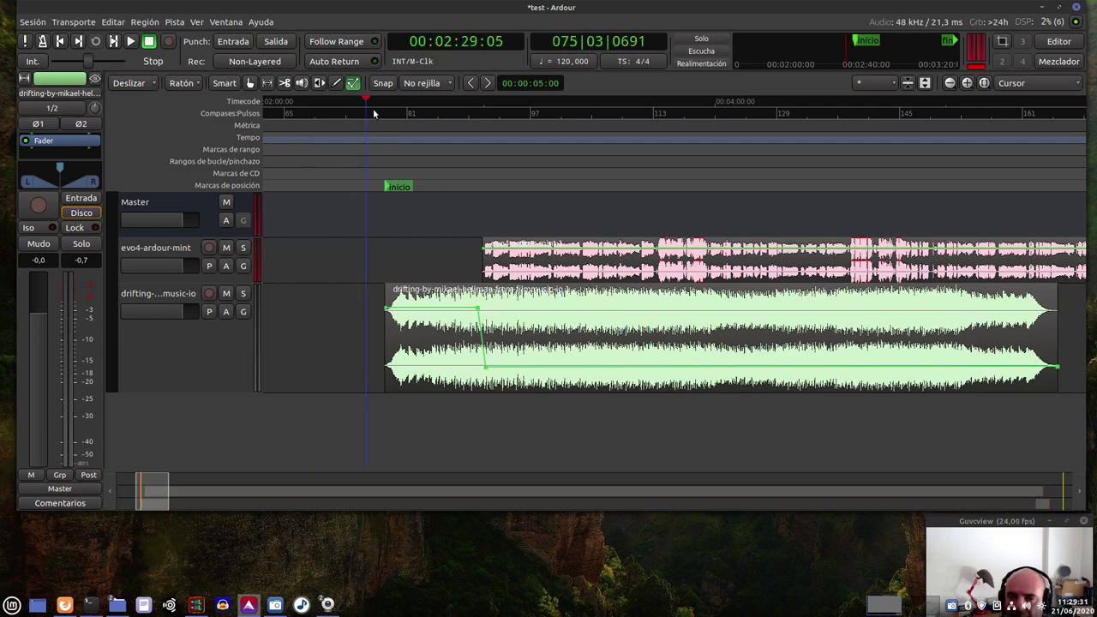
key(space)
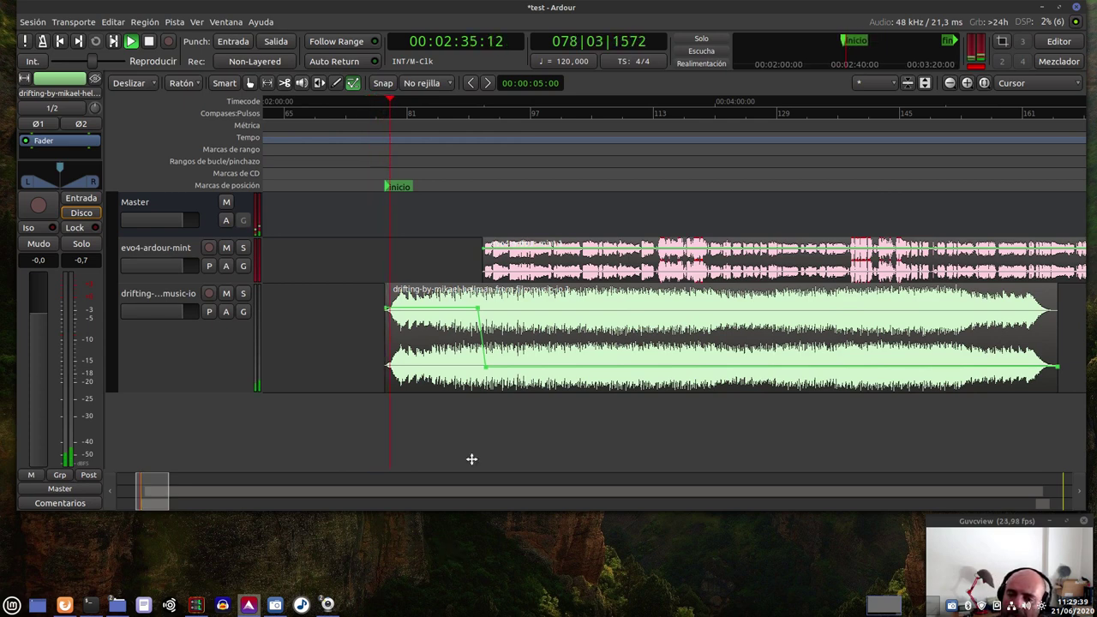
click(455, 101)
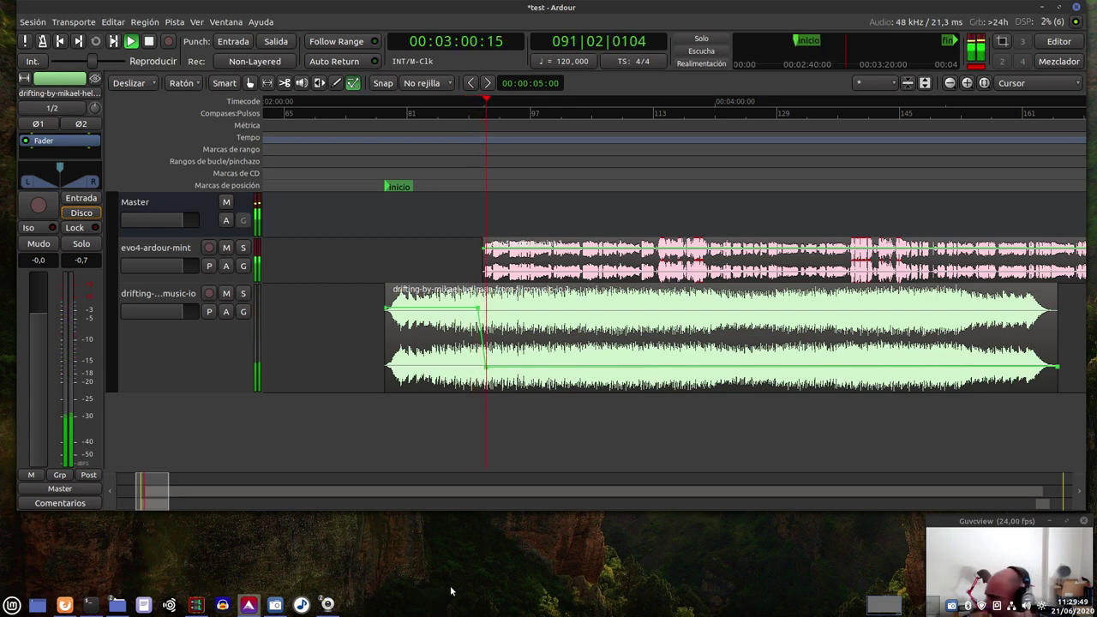
key(space)
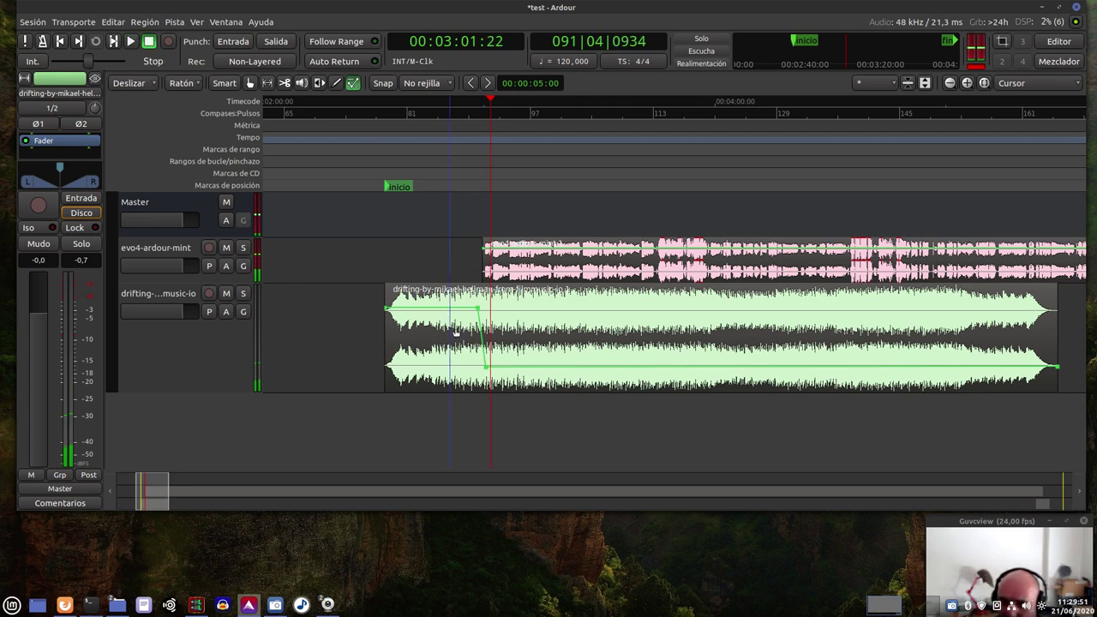
Move the intro music's low gain point slightly later and down to about -28.9 dB, and play the volume drop from about 00:02:55
click(458, 115)
mouse_move(488, 365)
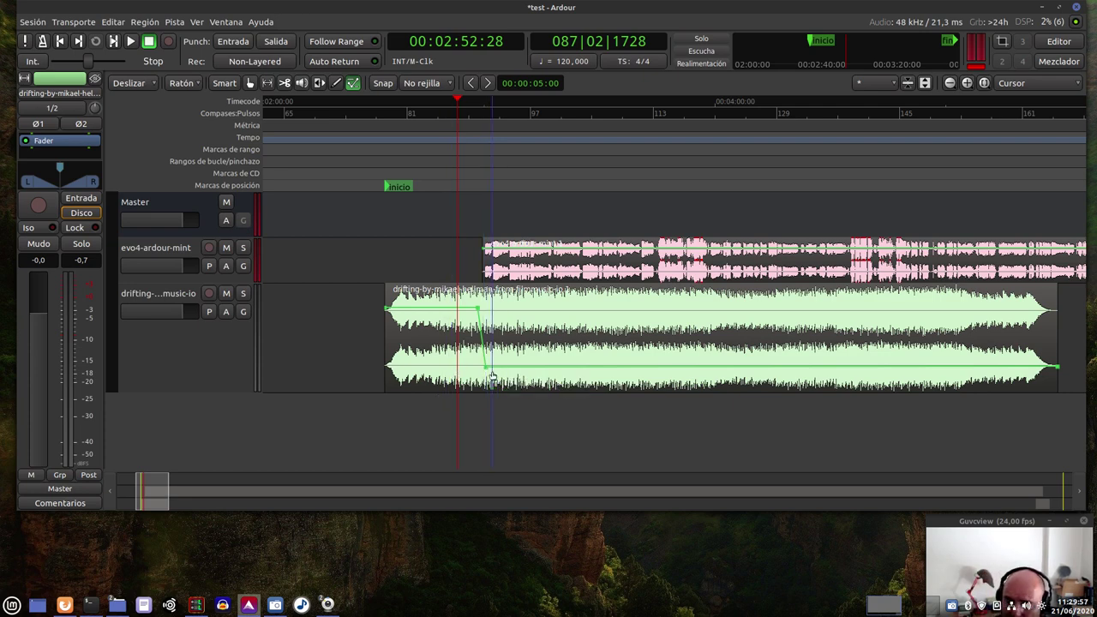
drag(494, 361, 501, 365)
click(467, 107)
key(space)
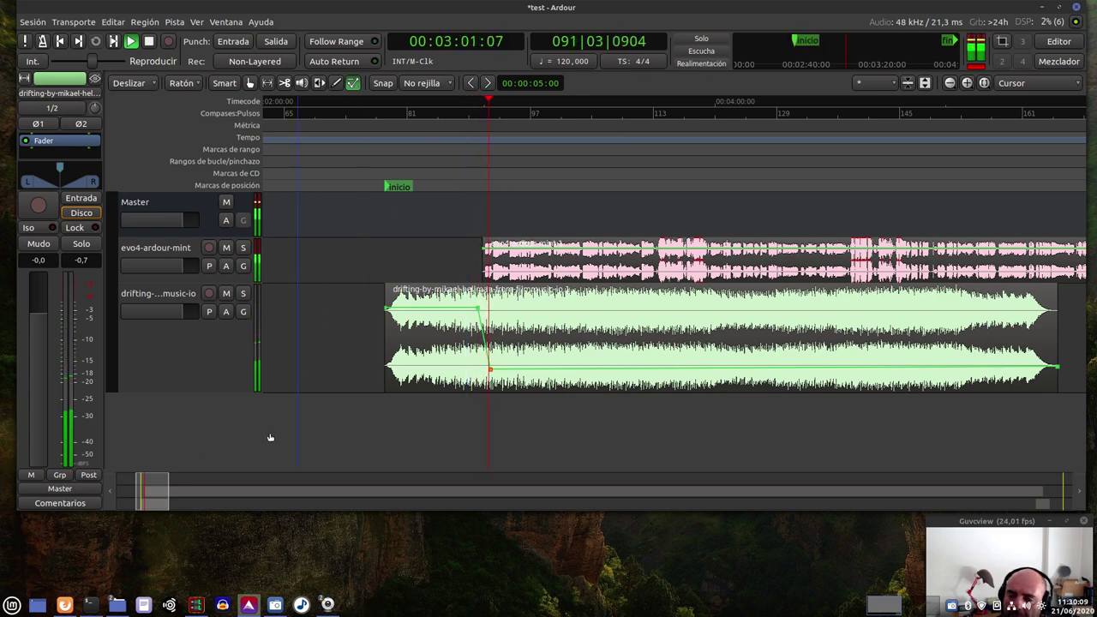
key(space)
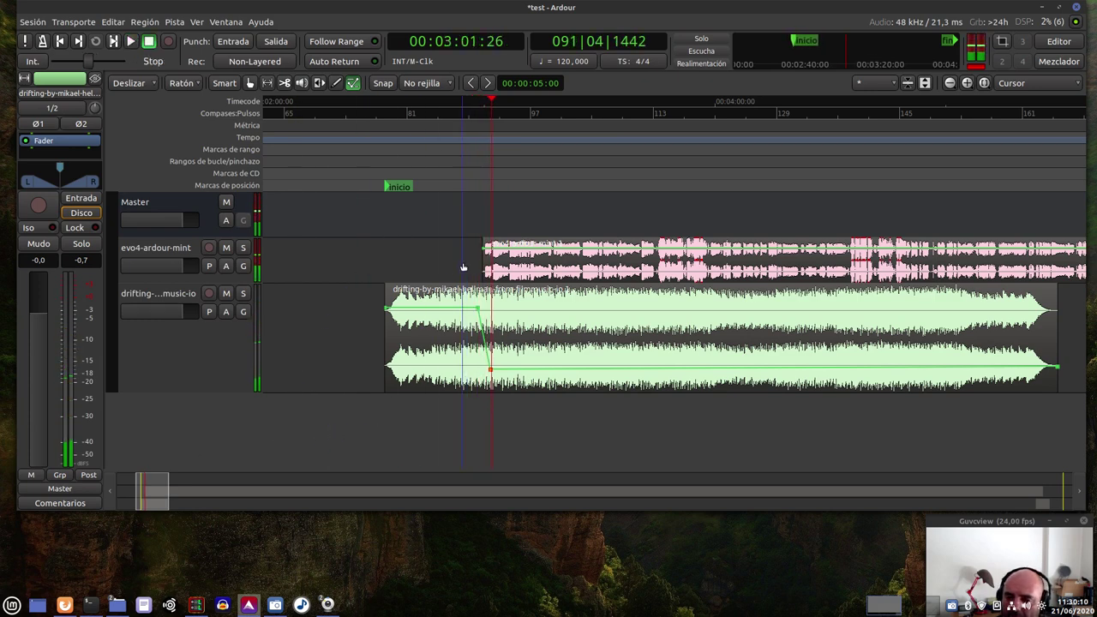
Raise the intro music's low gain point level with the region's last point and play the transition into the voice
click(466, 112)
mouse_move(500, 363)
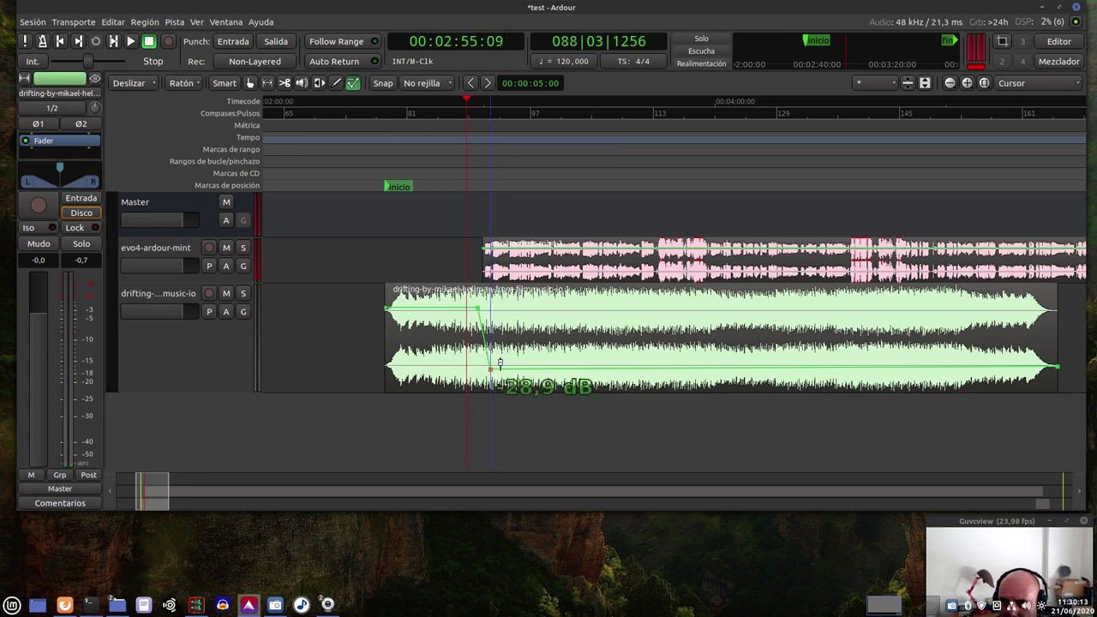
drag(500, 364, 500, 361)
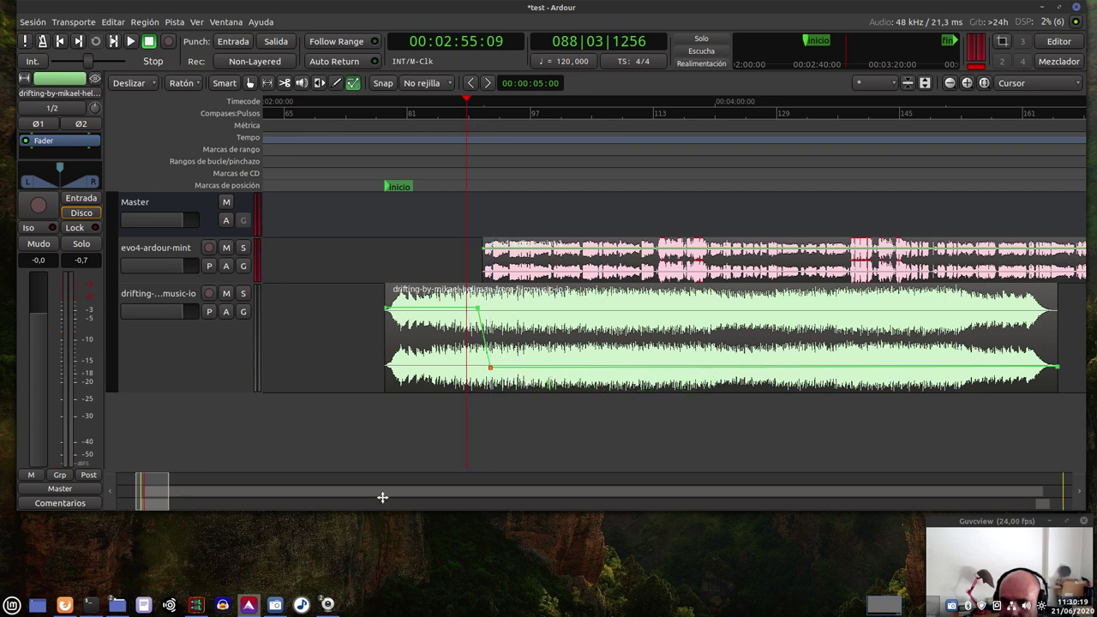
drag(161, 499, 167, 499)
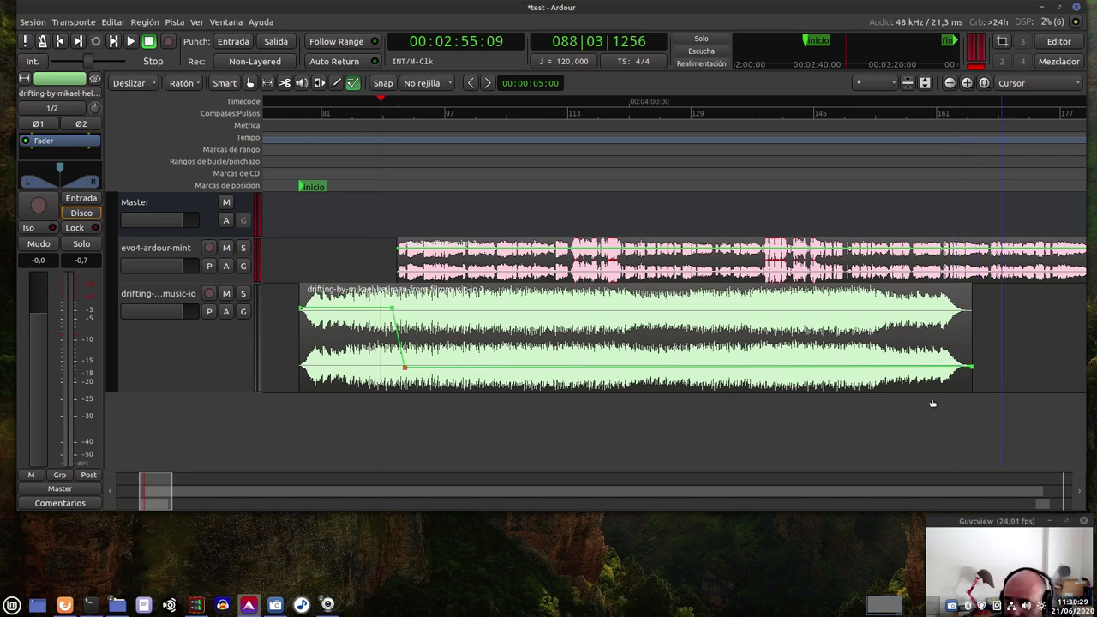
click(390, 116)
key(space)
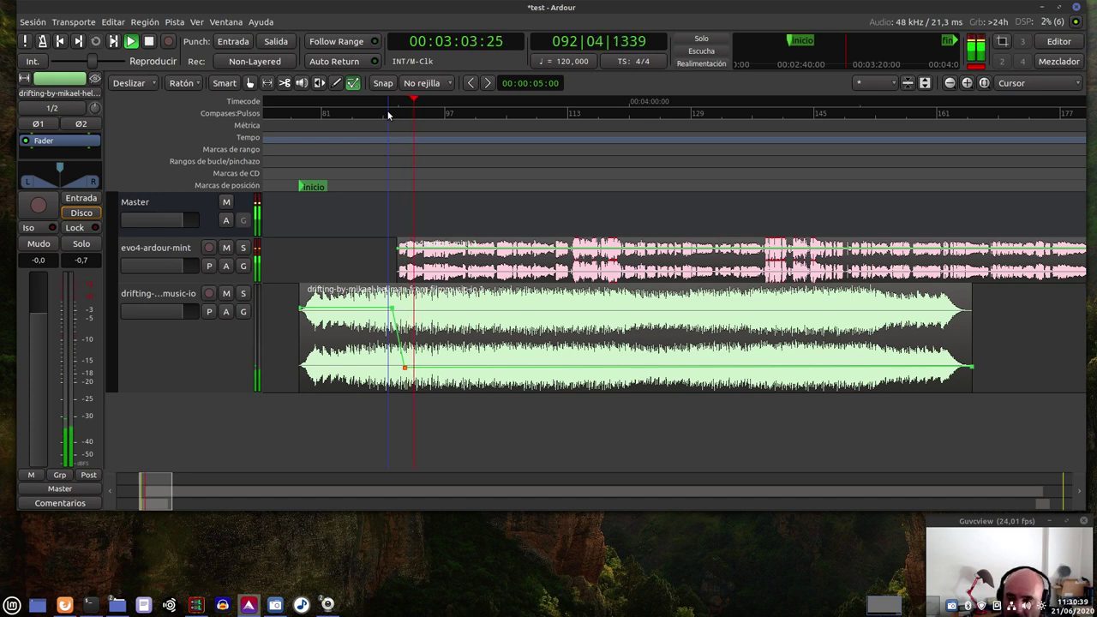
key(space)
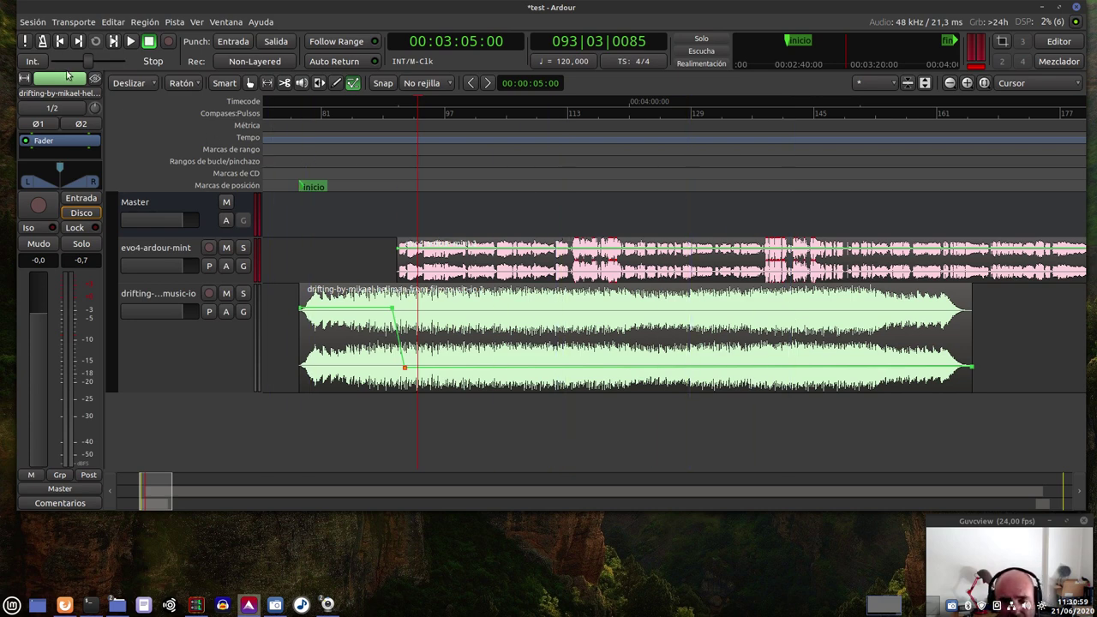
Open the settings for exporting the session to audio files
click(39, 23)
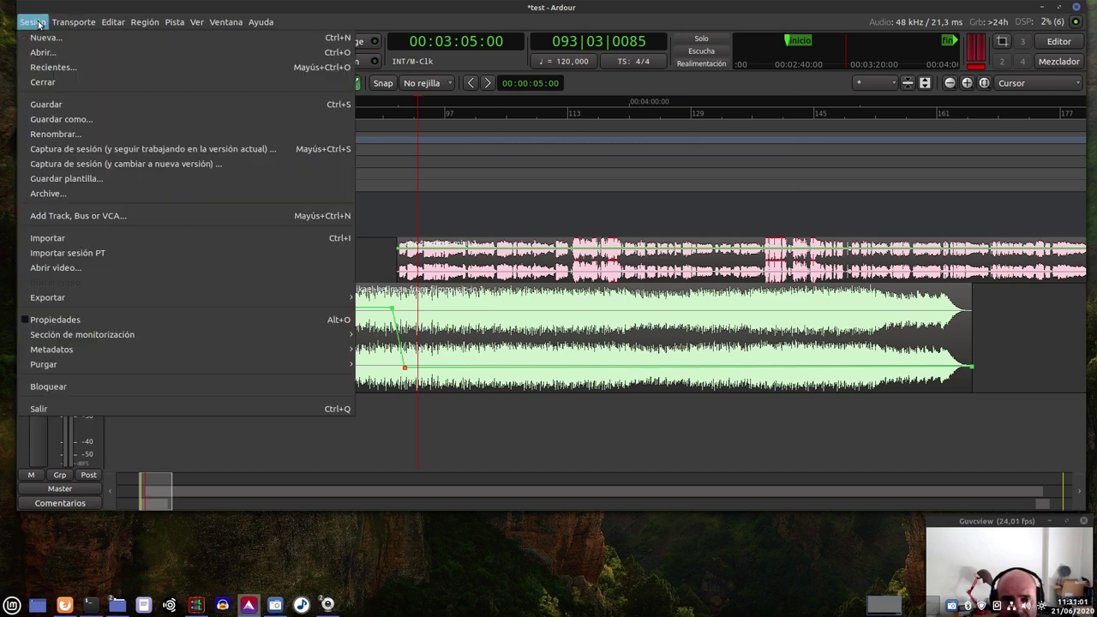
mouse_move(117, 303)
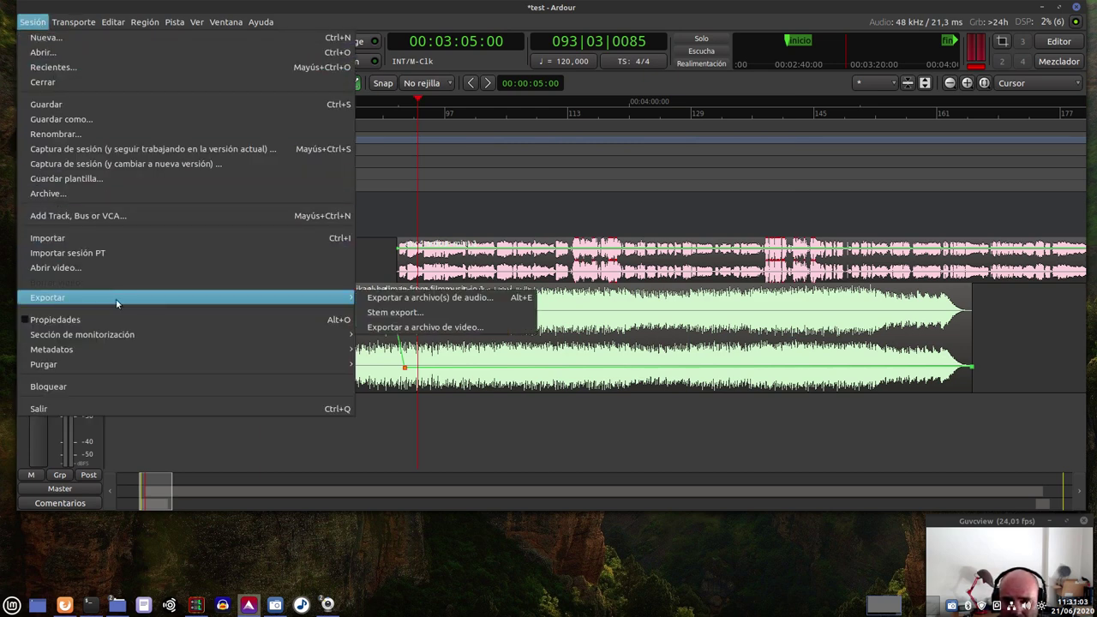
click(478, 300)
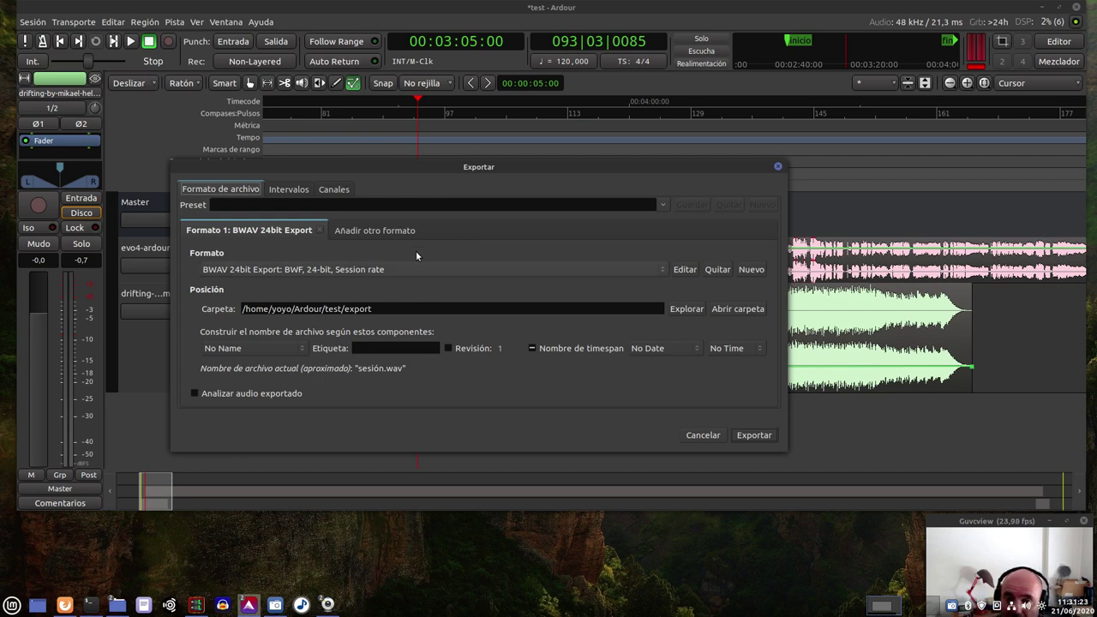
Choose MP3 (extreme) as the export format and check the time range selected for the export
drag(433, 167, 485, 172)
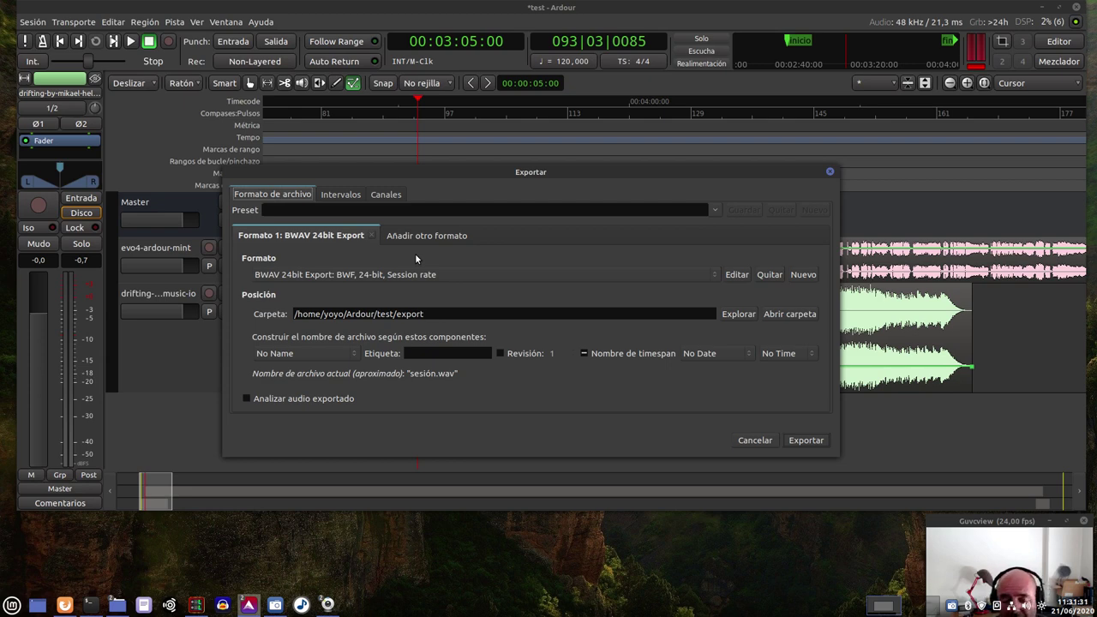
click(347, 275)
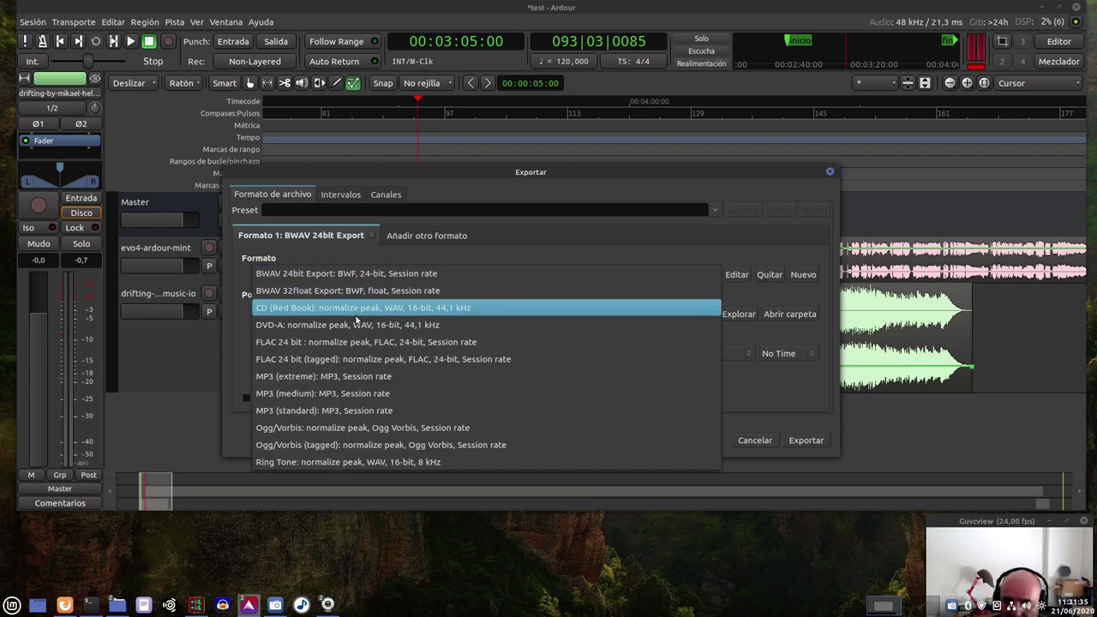
click(372, 379)
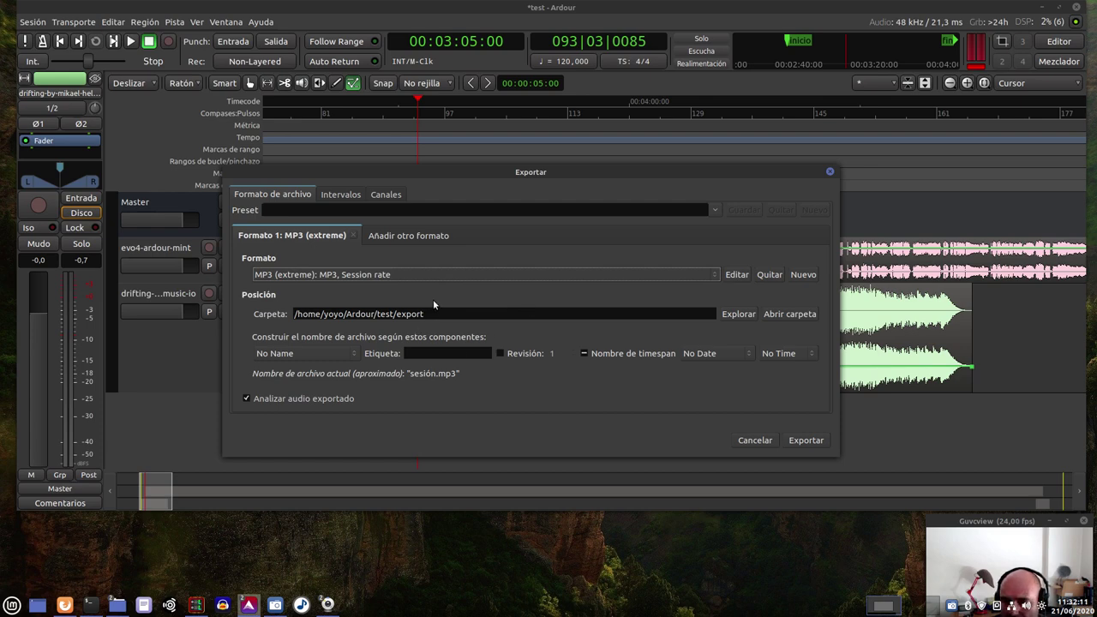
click(343, 201)
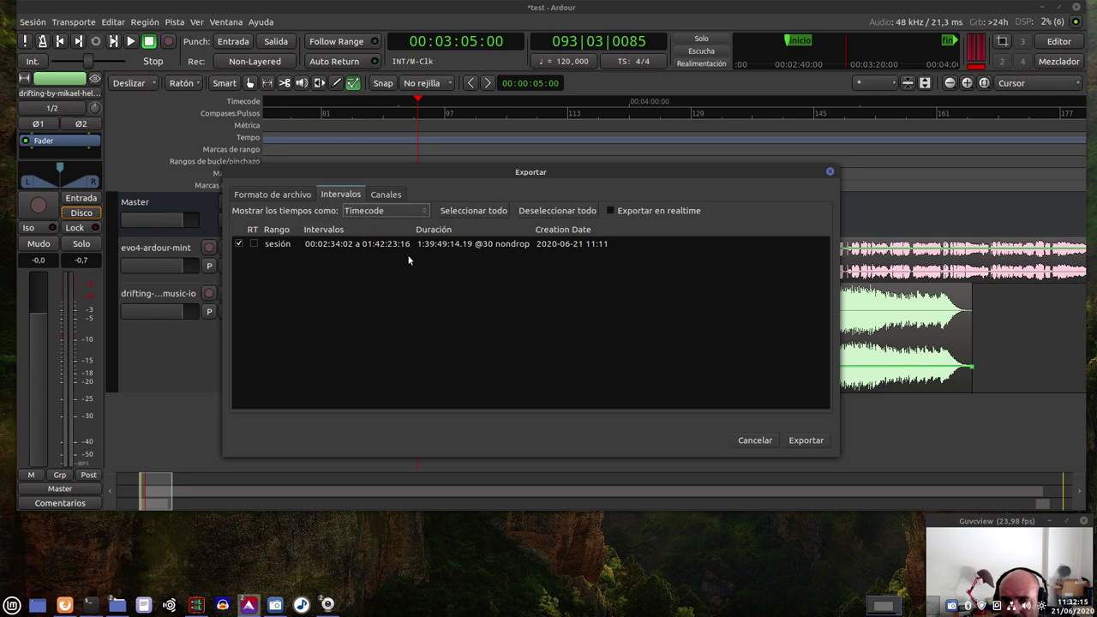
Include the evo4-ardour-mint voice track and the drifting music track in the export channels, and exclude Master
click(387, 197)
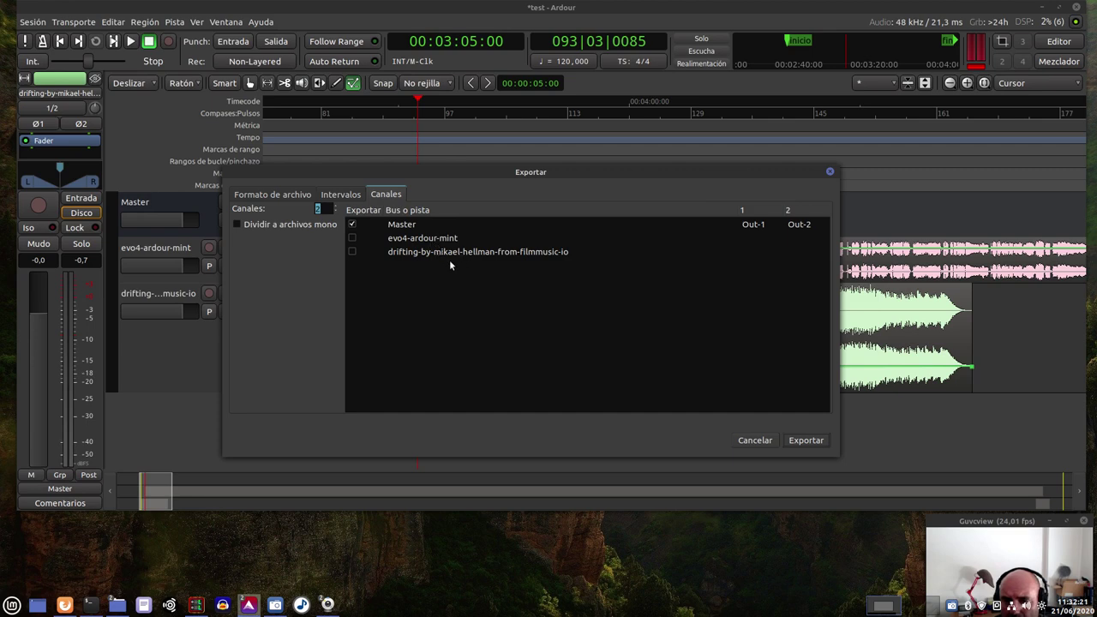
click(351, 238)
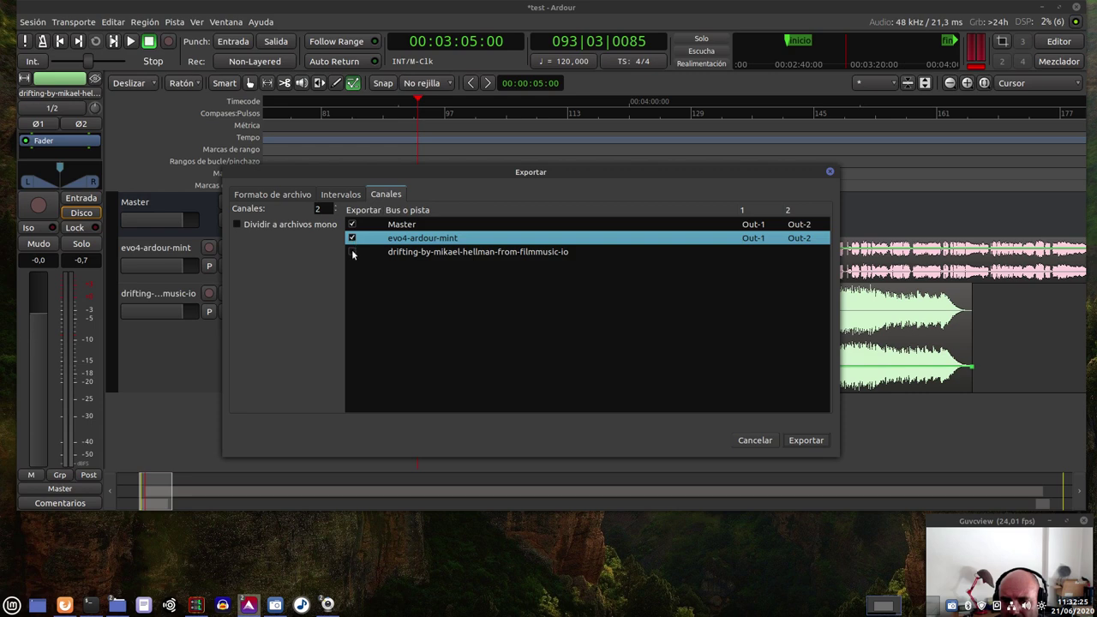
click(351, 251)
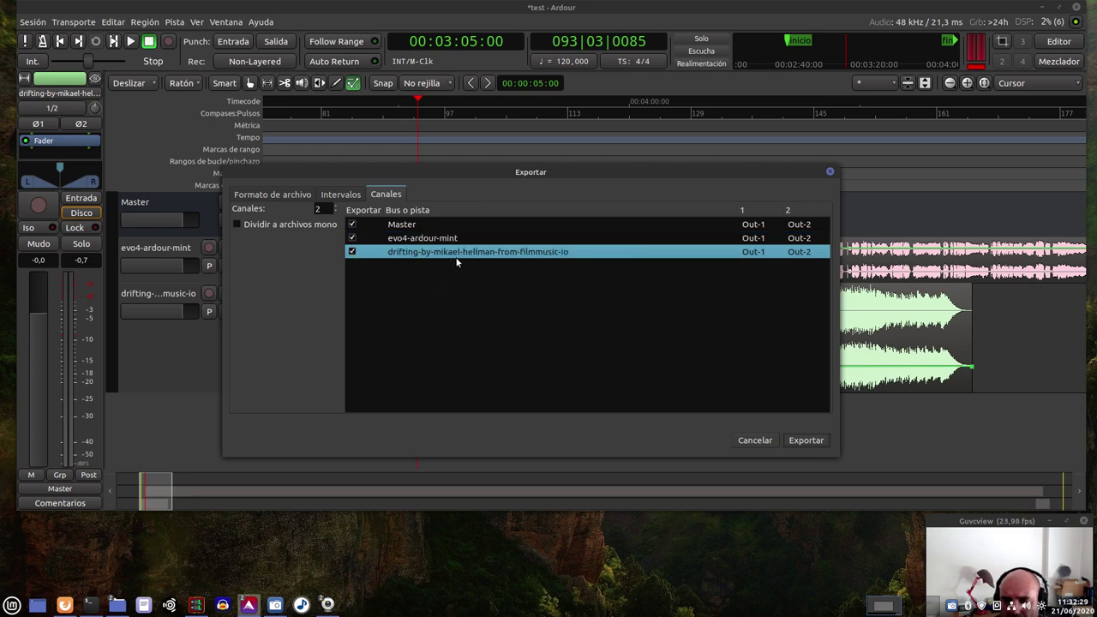
drag(536, 176, 666, 255)
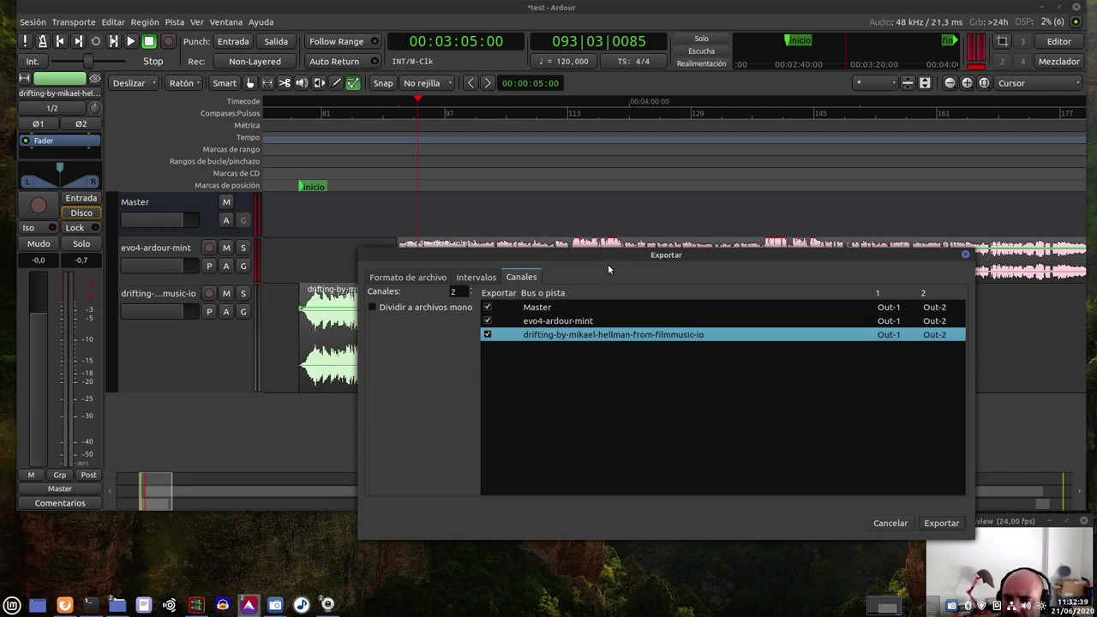
drag(619, 256, 589, 310)
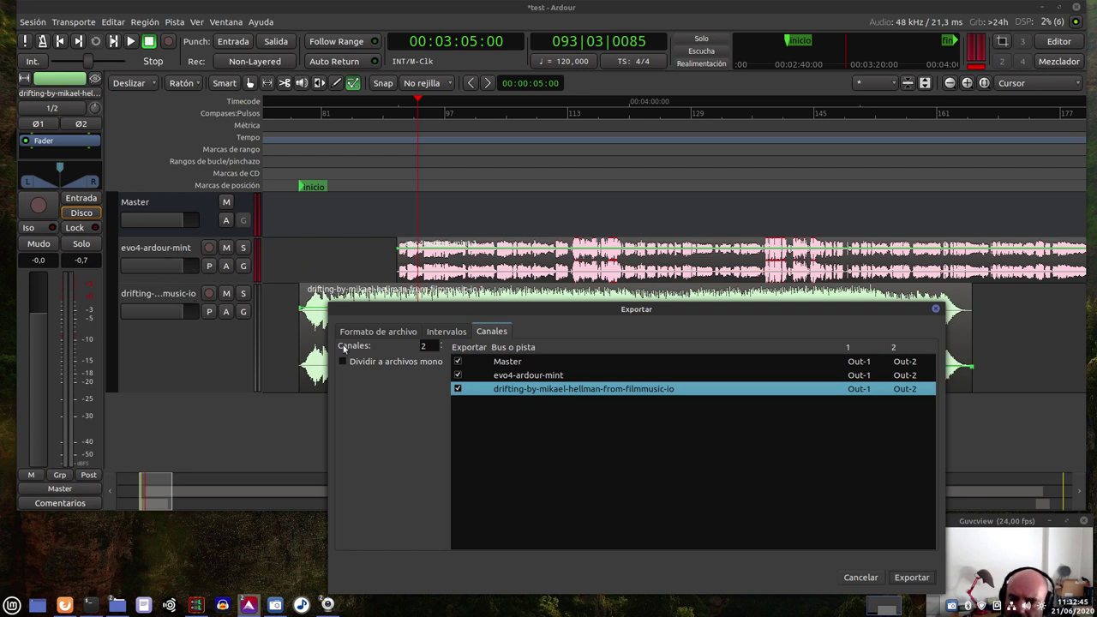
drag(615, 309, 622, 265)
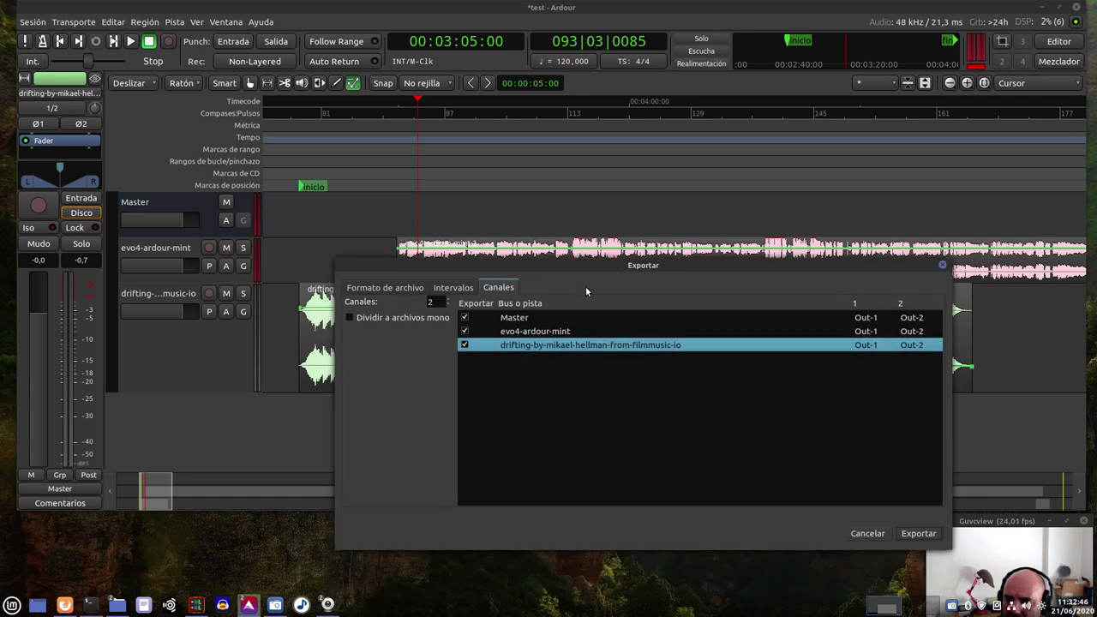
click(464, 317)
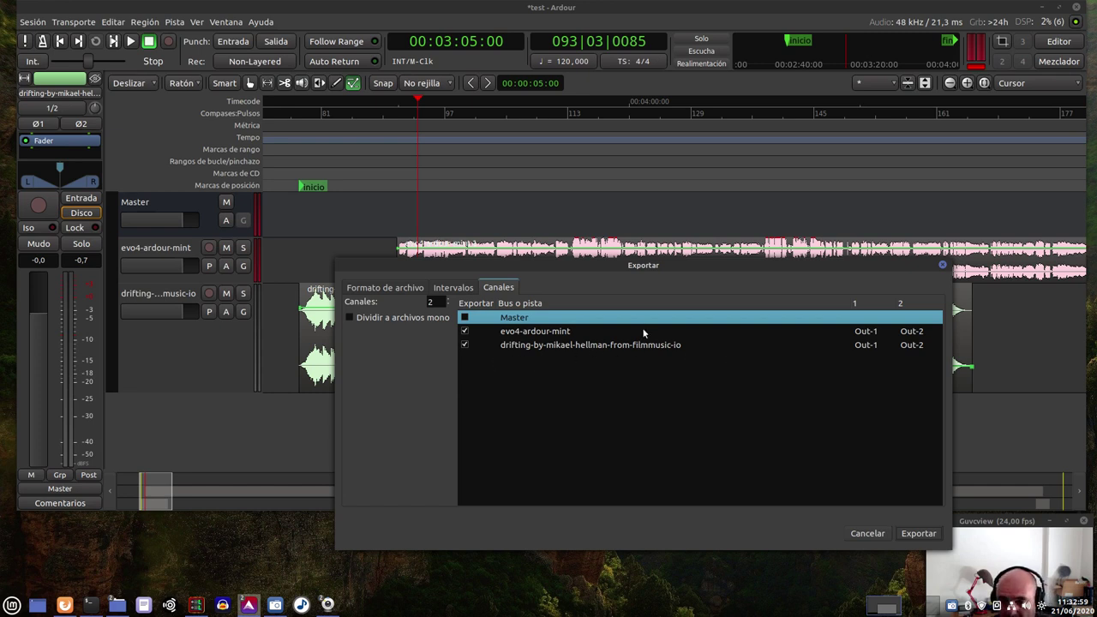
Recheck the export range and open the MP3 (extreme) format profile for editing
click(453, 289)
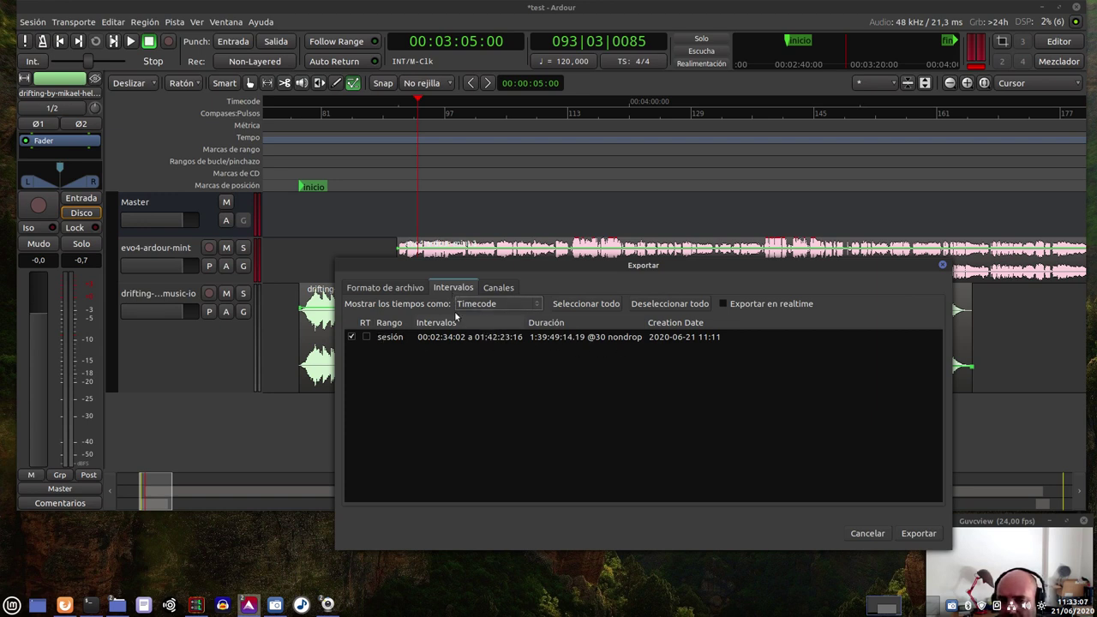
click(380, 290)
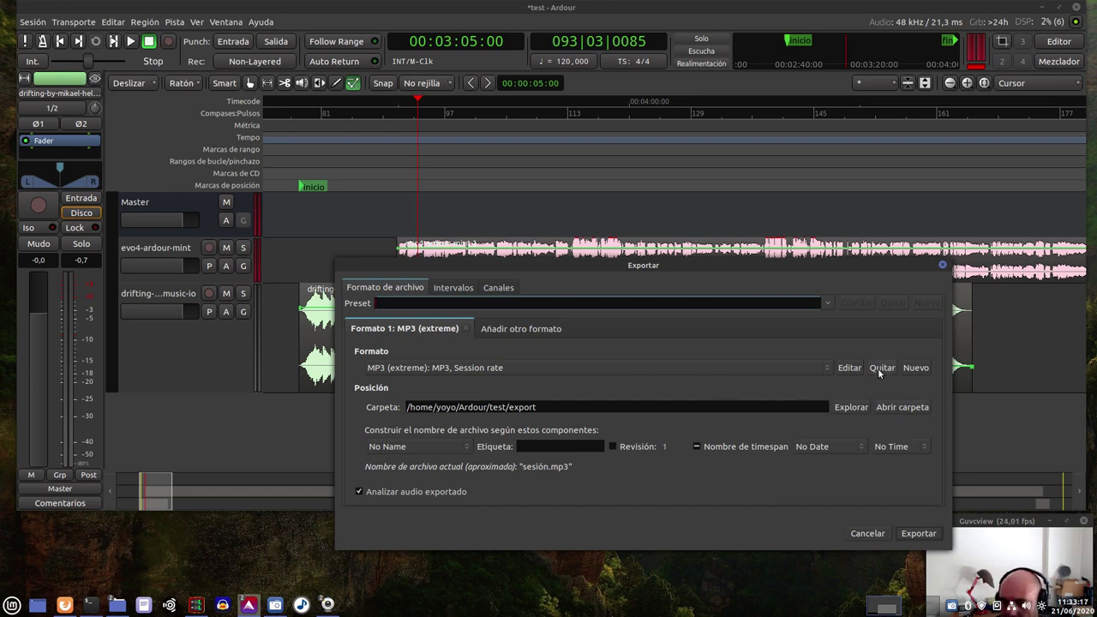
click(849, 368)
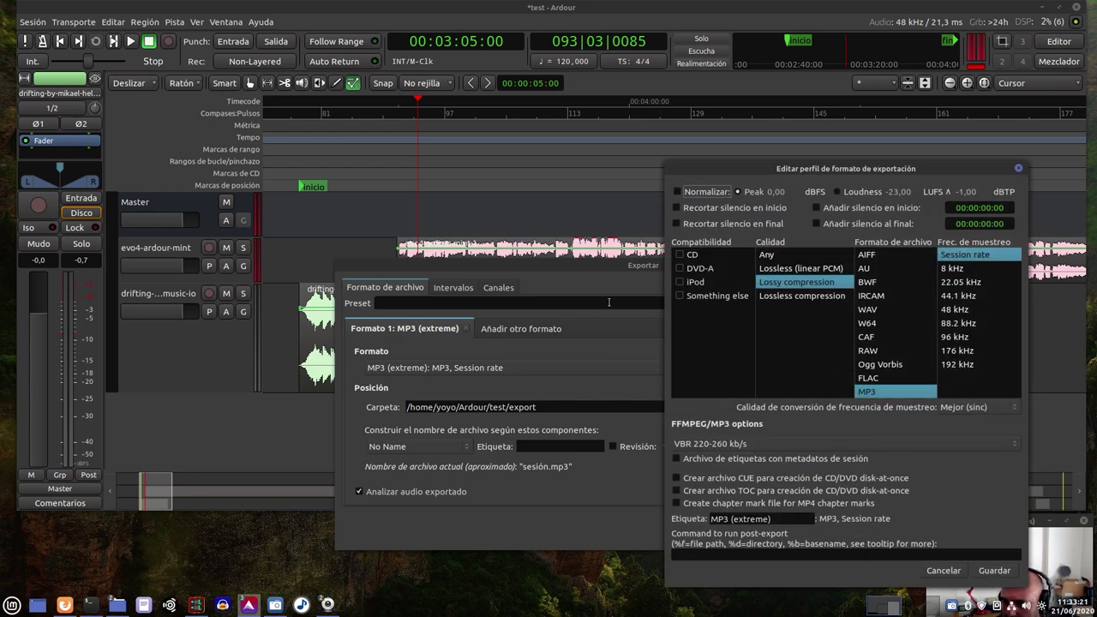
click(812, 444)
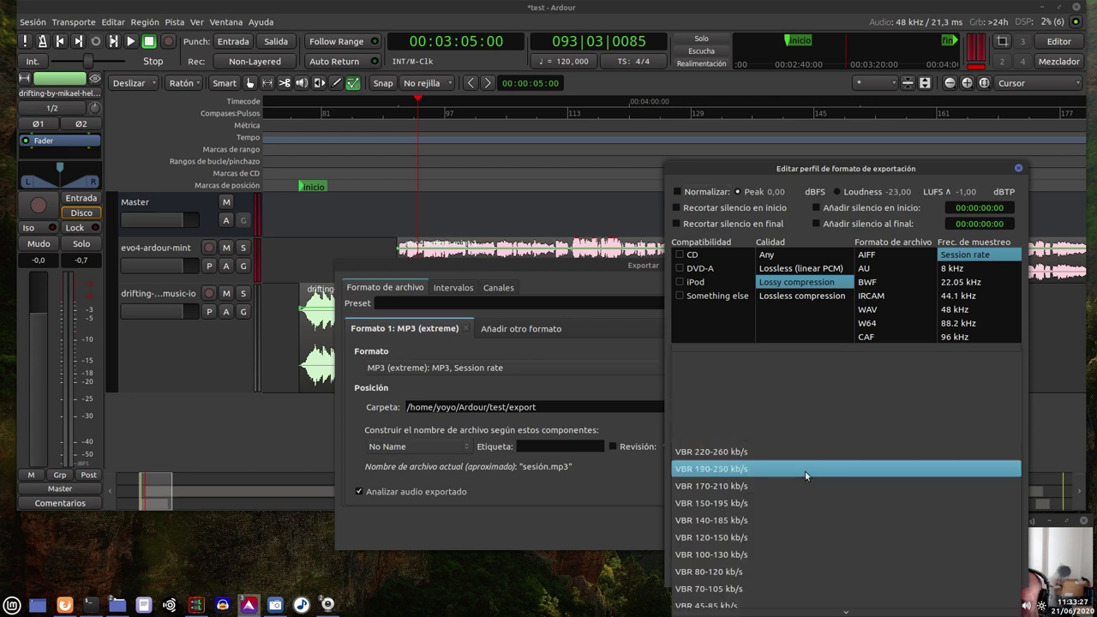
click(786, 168)
drag(699, 170, 540, 80)
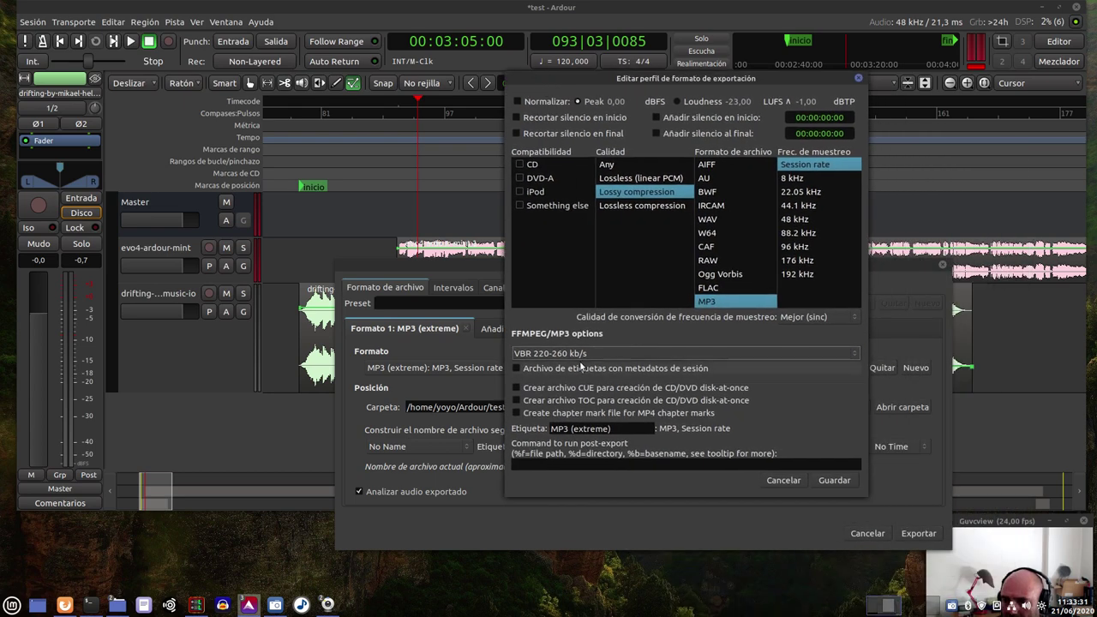
Set the MP3 profile's bitrate to CBR 192 kb/s
click(572, 354)
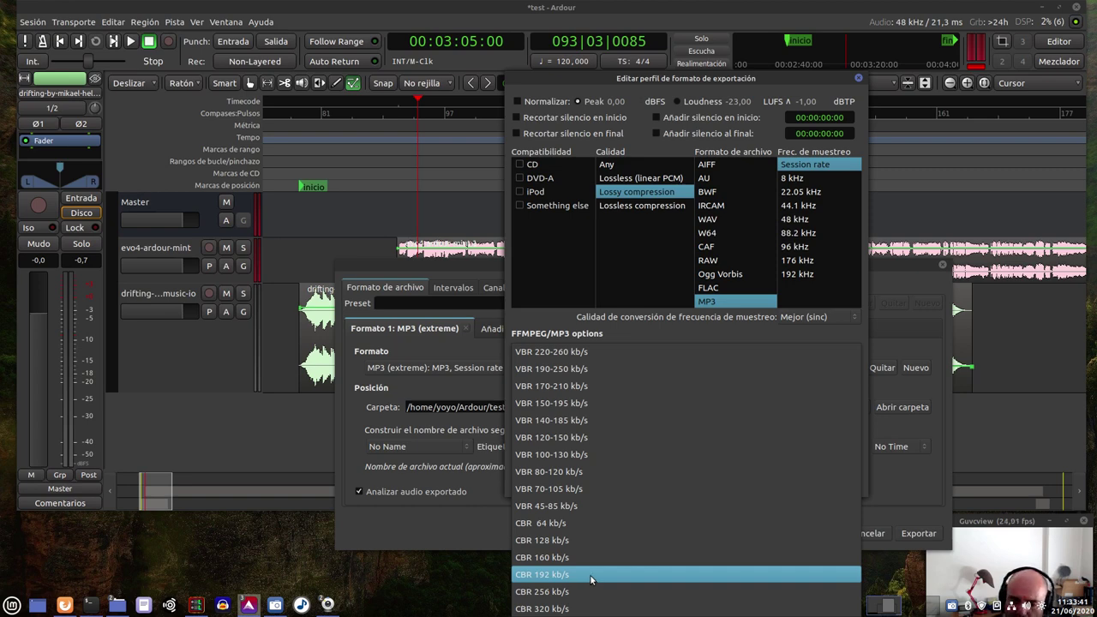
click(569, 576)
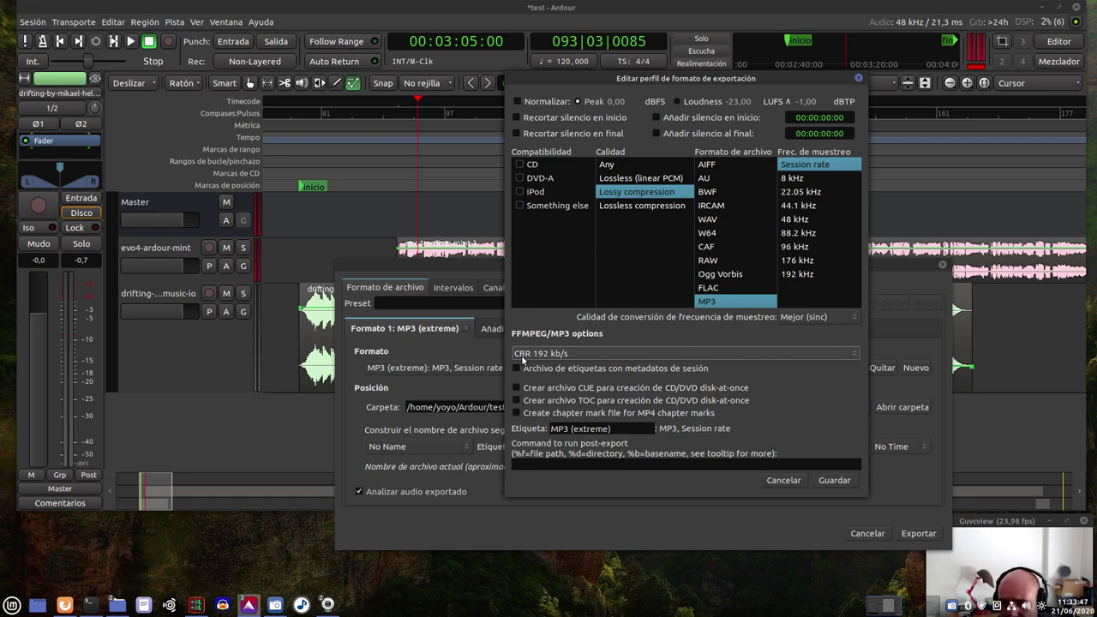
click(522, 360)
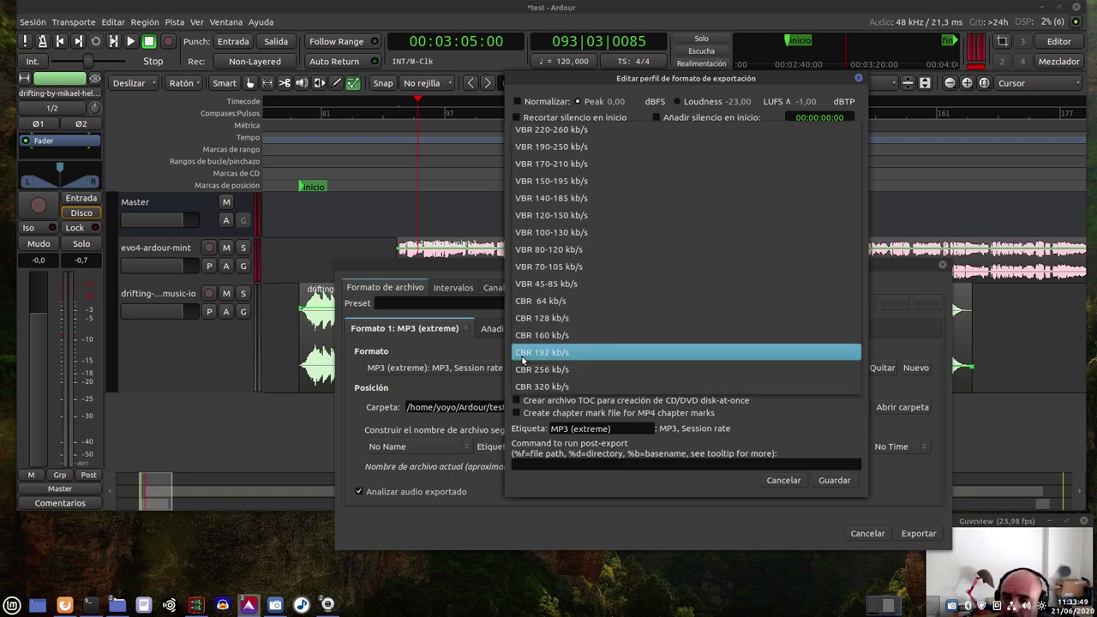
click(524, 359)
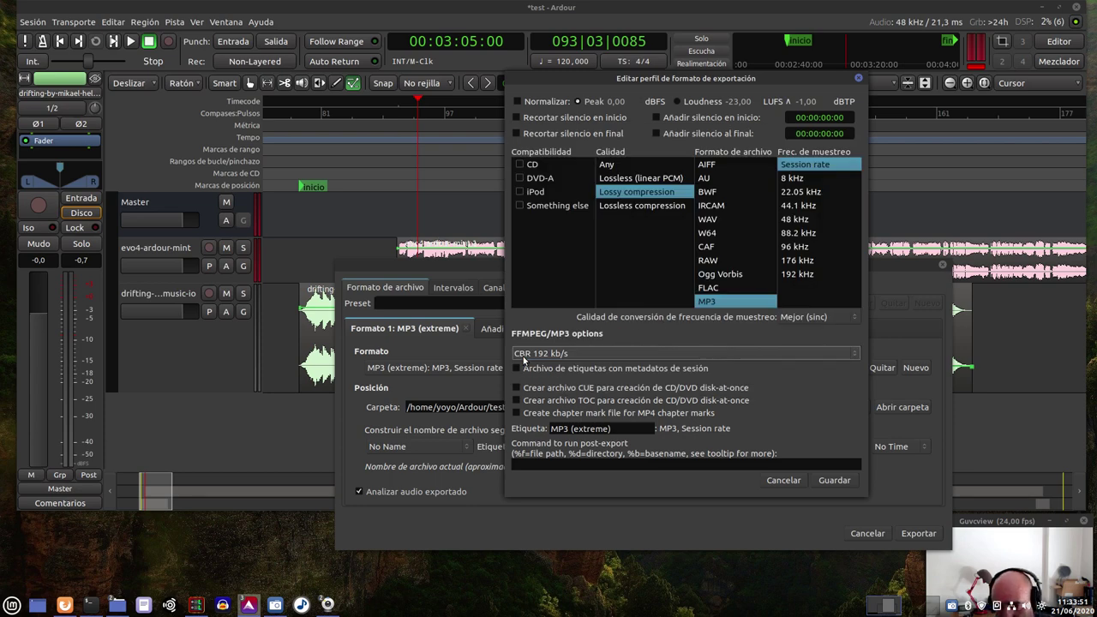
Set the MP3 profile's bitrate to CBR 128 kb/s and save the profile
click(559, 354)
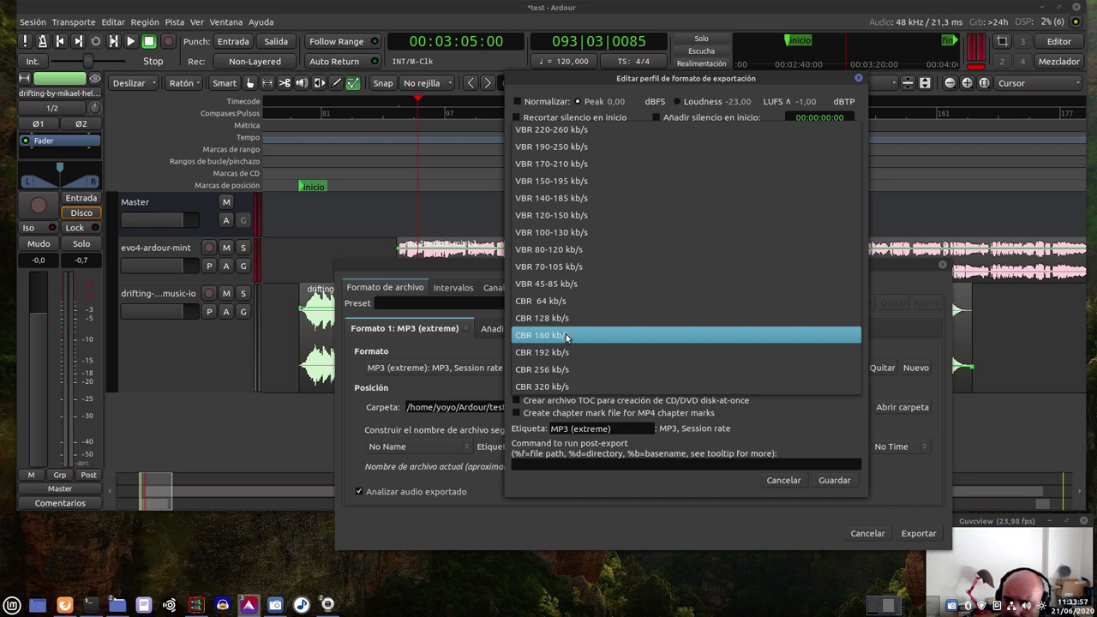
click(574, 319)
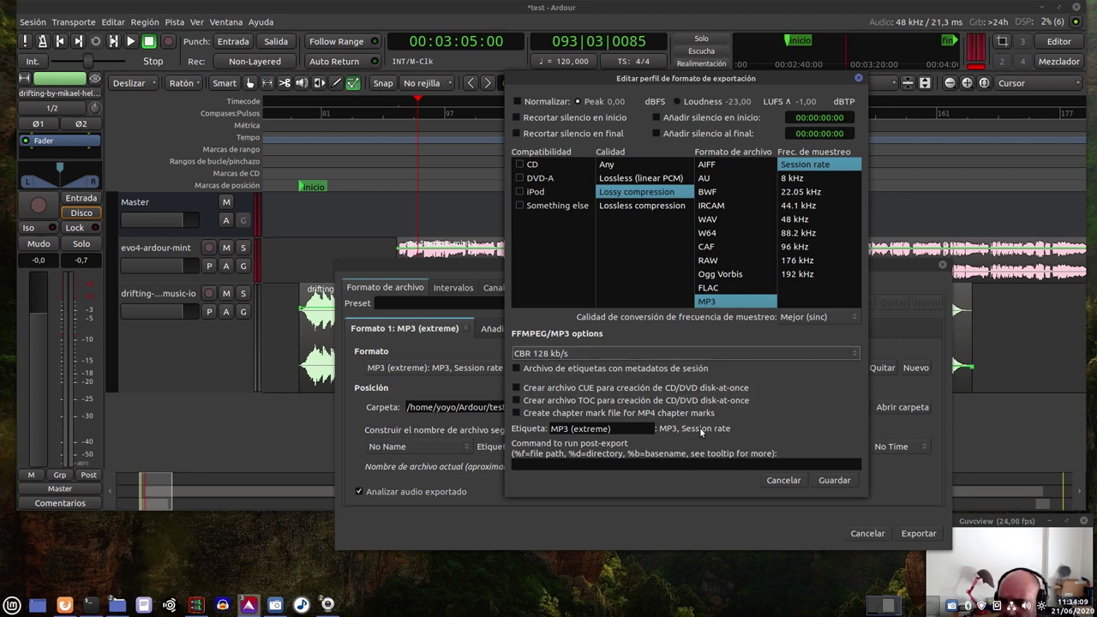
click(835, 481)
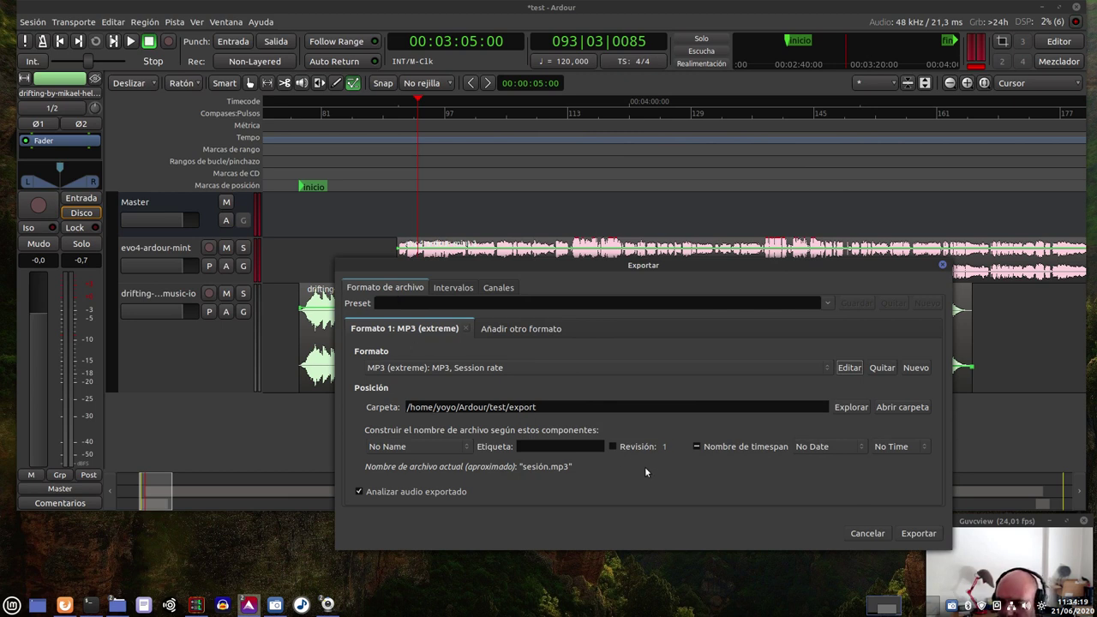
Start exporting the session as an MP3 file to the session's export folder
click(917, 533)
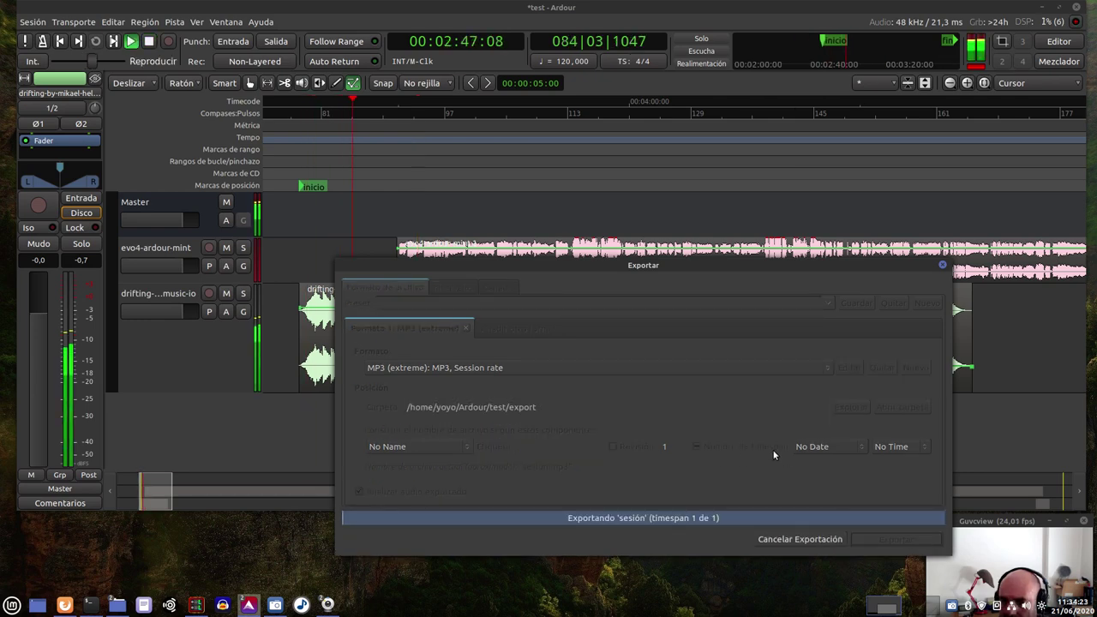
drag(643, 267, 516, 237)
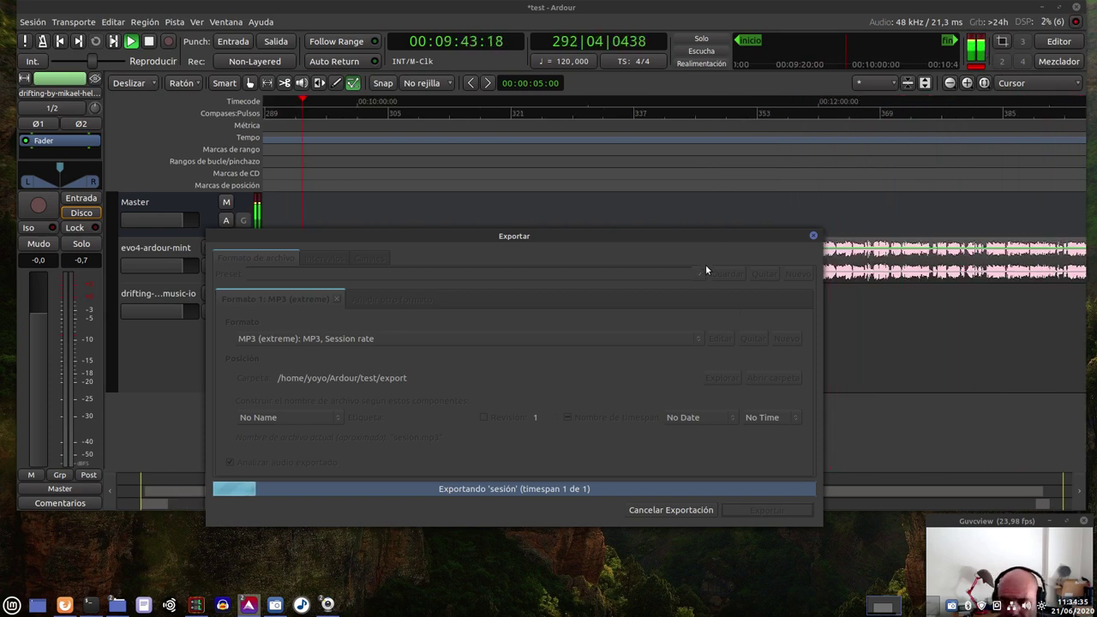
drag(988, 522, 963, 442)
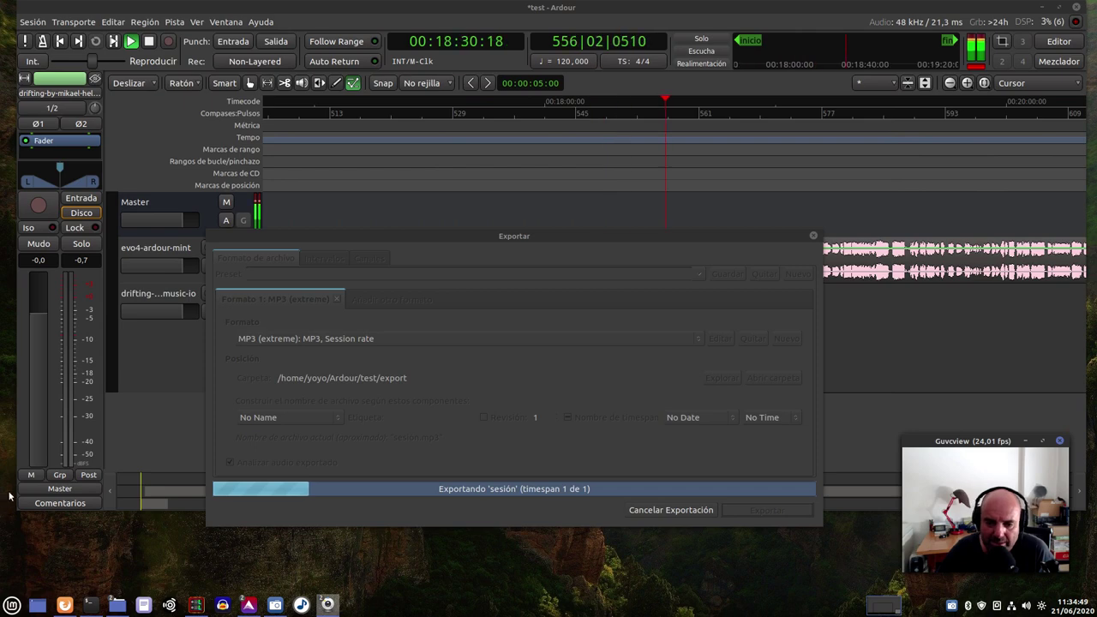
Switch to the file manager and look in Ardour/test/export for the file being exported
mouse_move(118, 604)
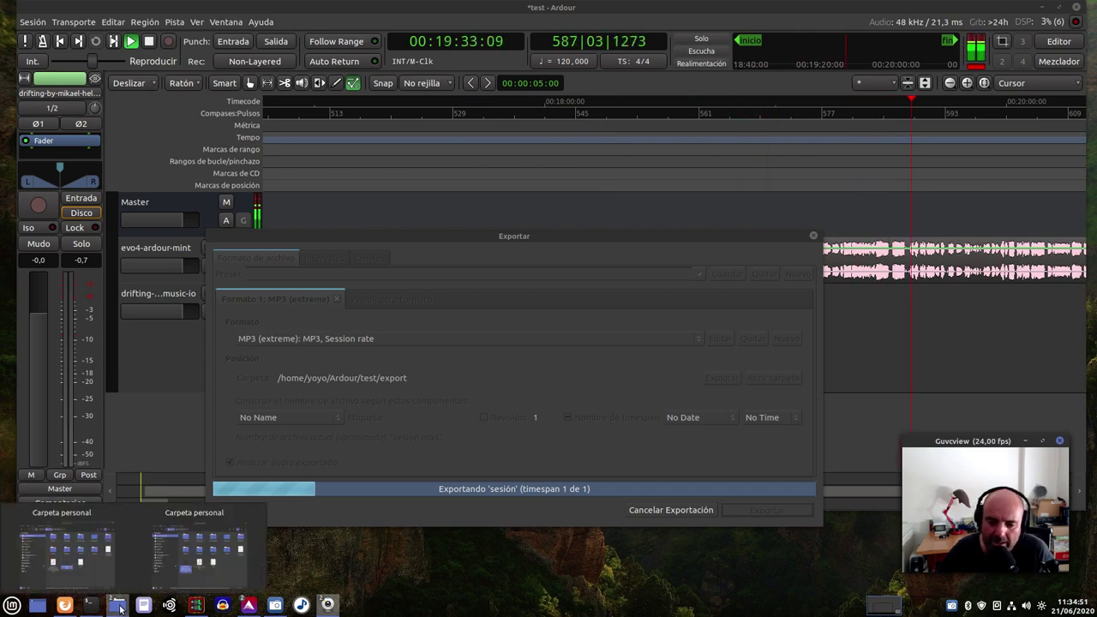
click(74, 558)
drag(347, 306, 498, 160)
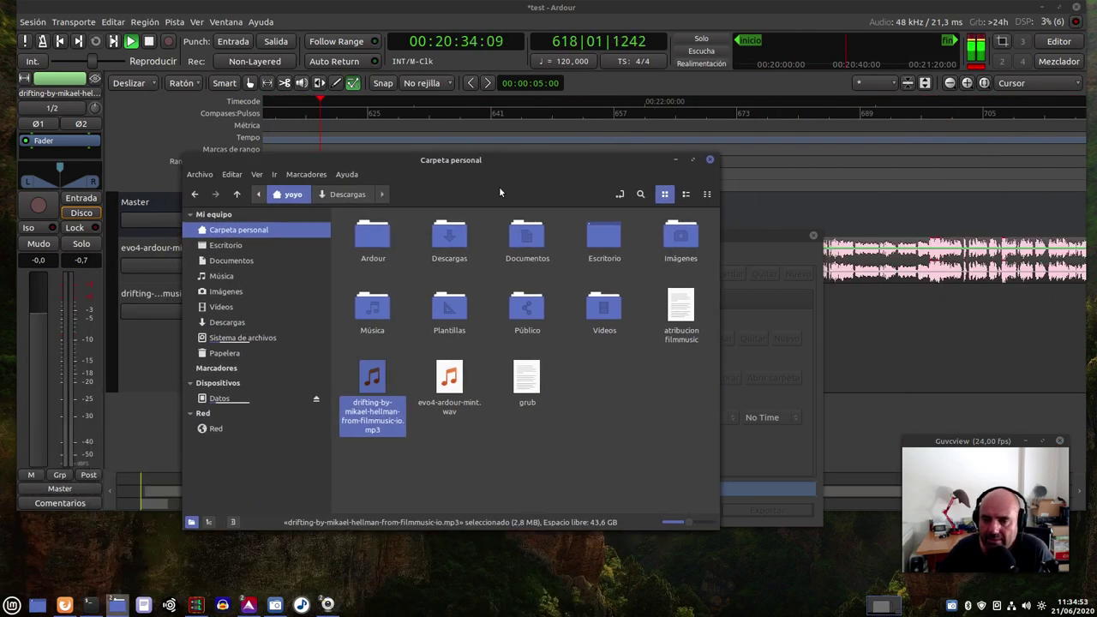
click(578, 436)
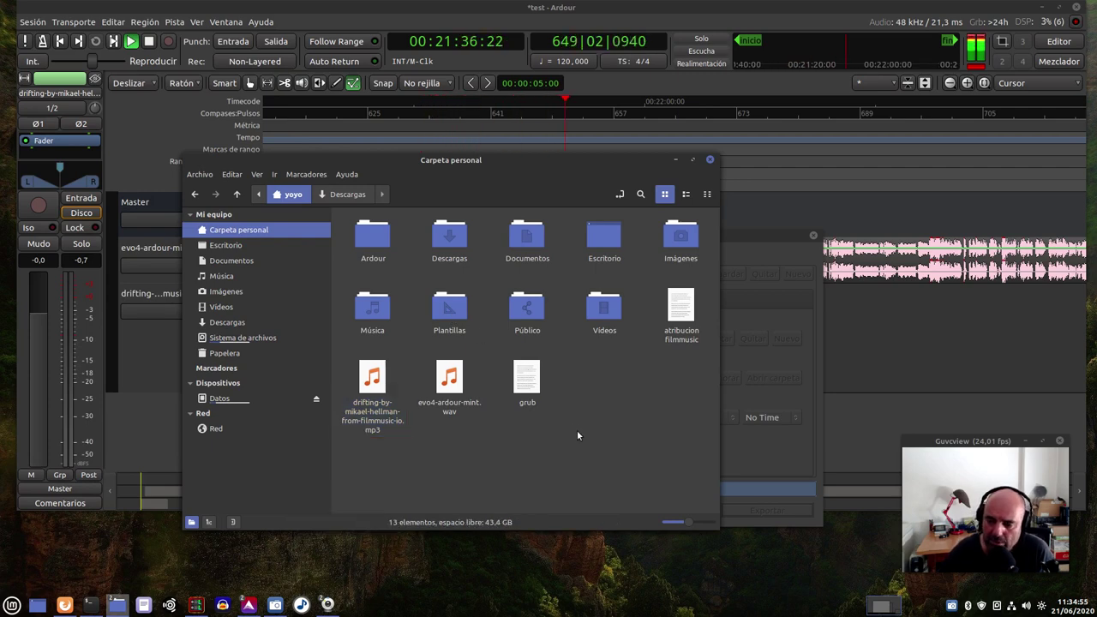
double_click(369, 245)
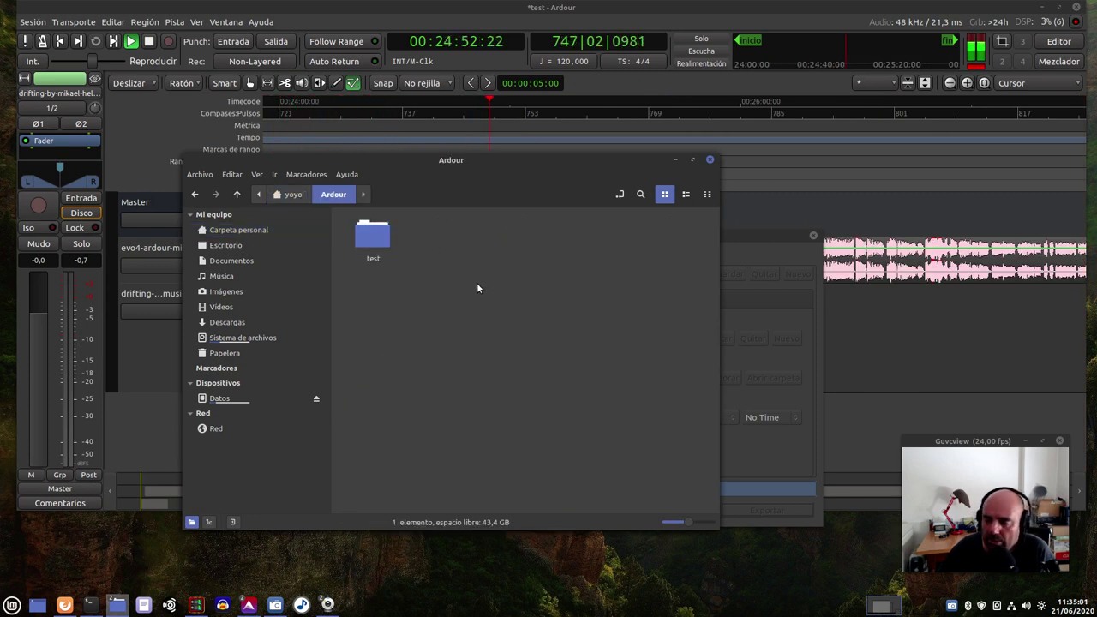
double_click(374, 253)
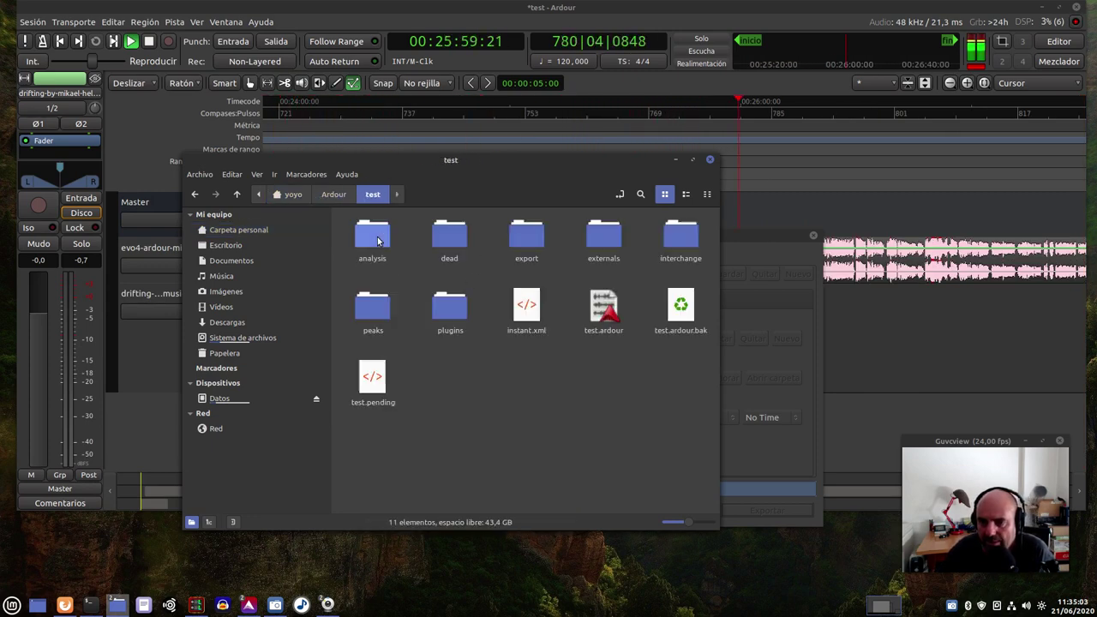
double_click(527, 238)
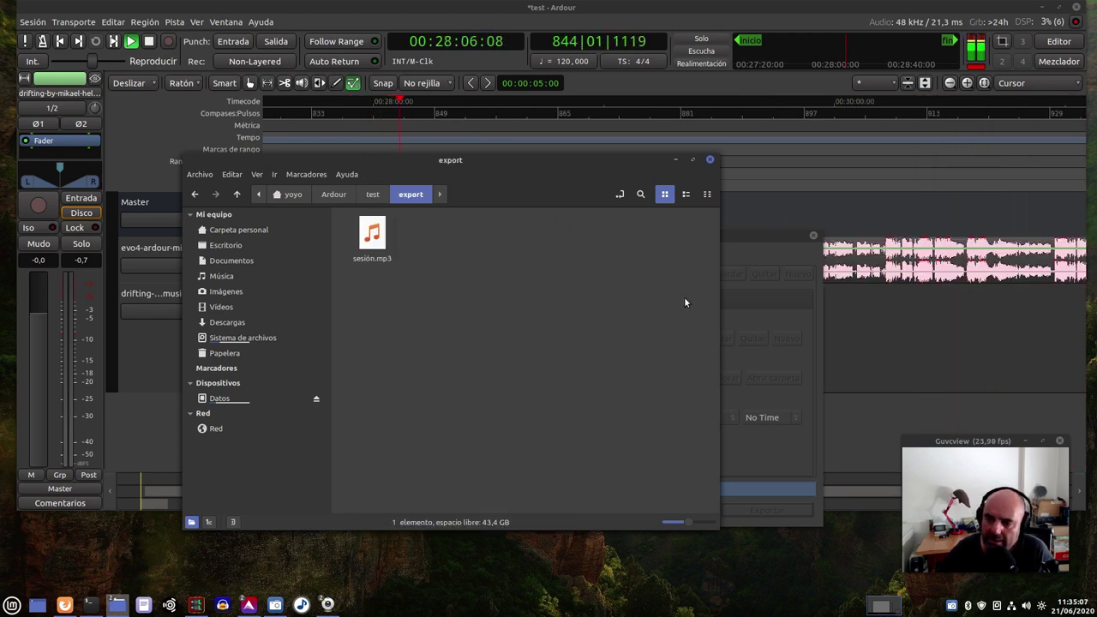
Return to Ardour, let the export finish and examine the analysis report of sesión.mp3
click(675, 162)
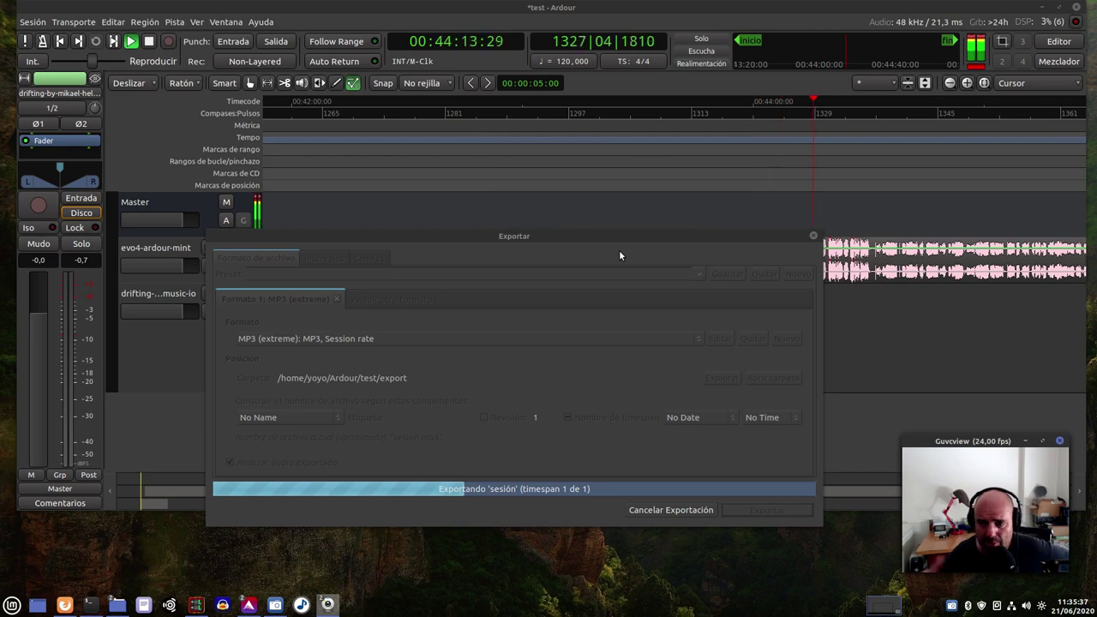
drag(531, 237, 512, 331)
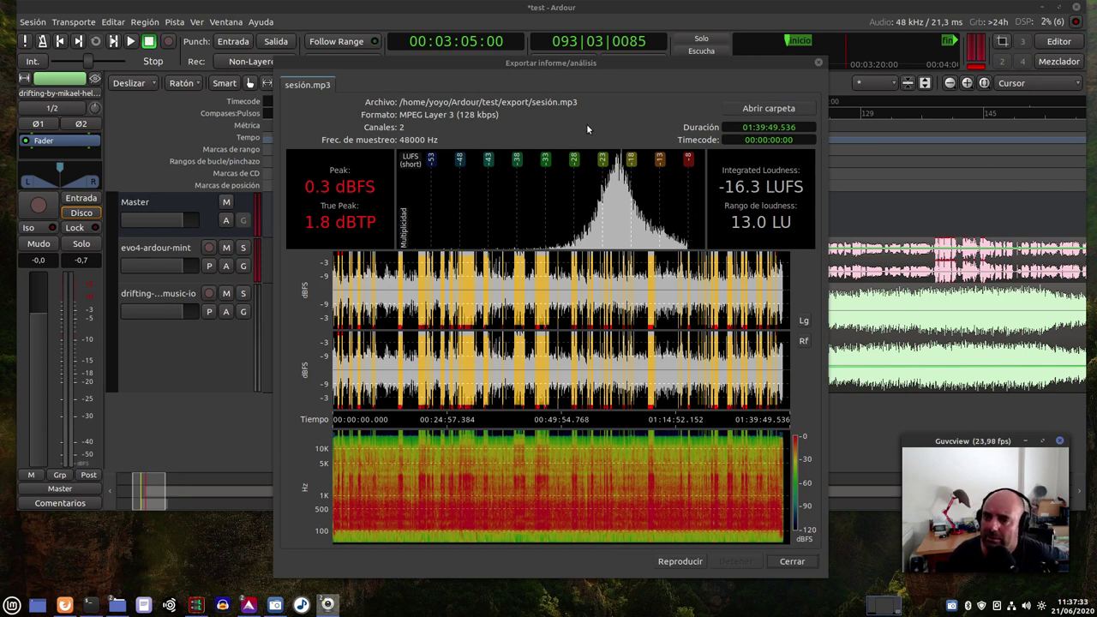
drag(529, 64, 507, 62)
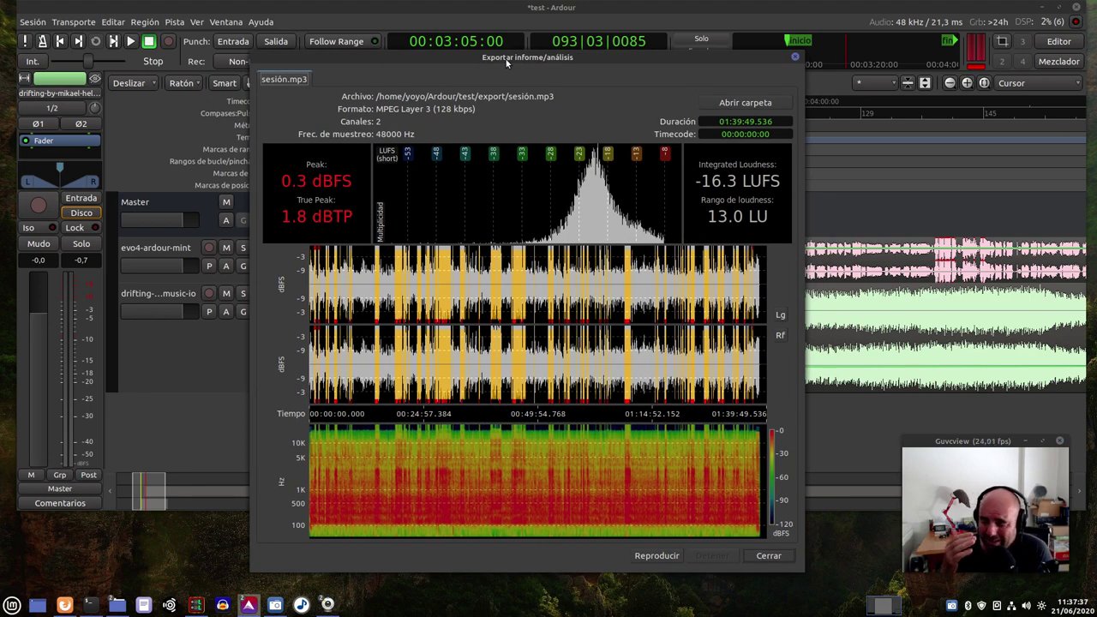
Reposition the export analysis report of sesión.mp3 and save a screenshot of the screen to the Imágenes folder
drag(535, 58, 550, 80)
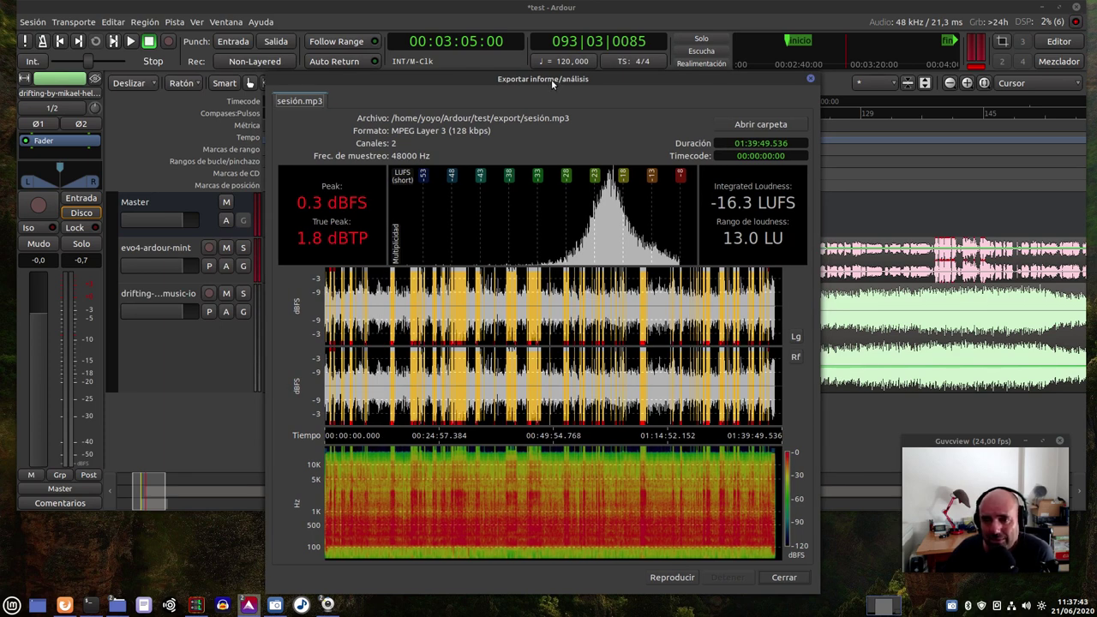
drag(552, 79, 561, 76)
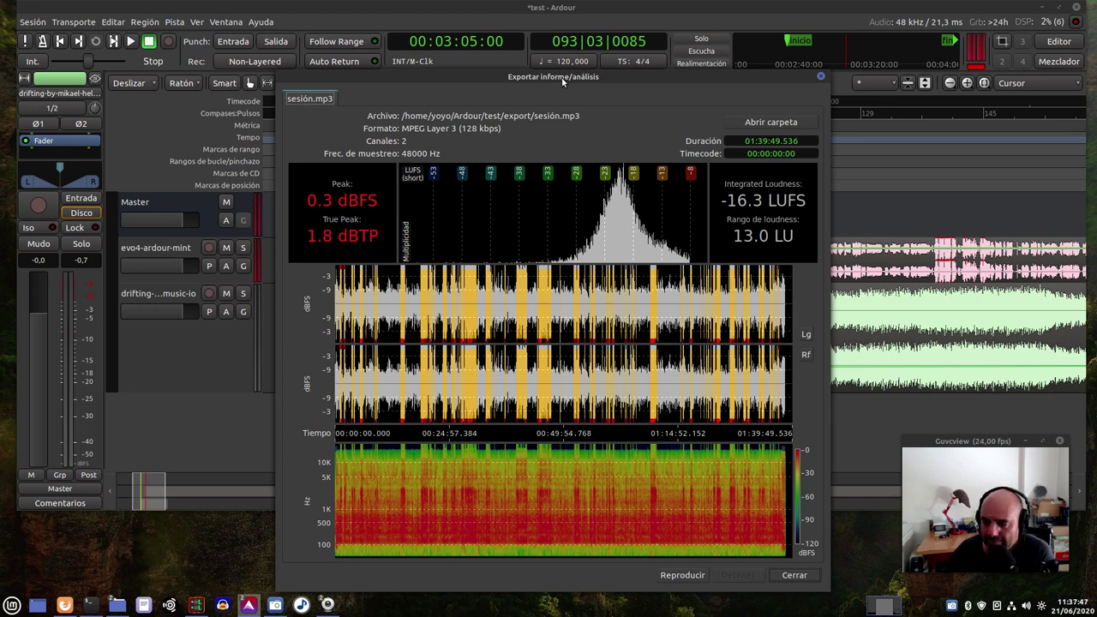
key(Print)
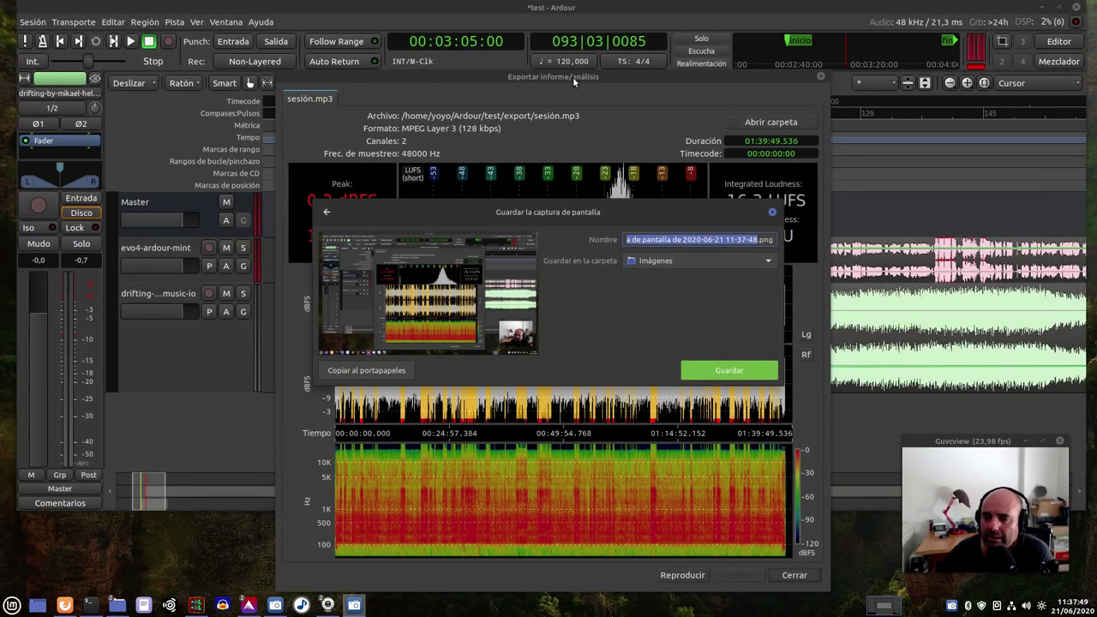
click(741, 361)
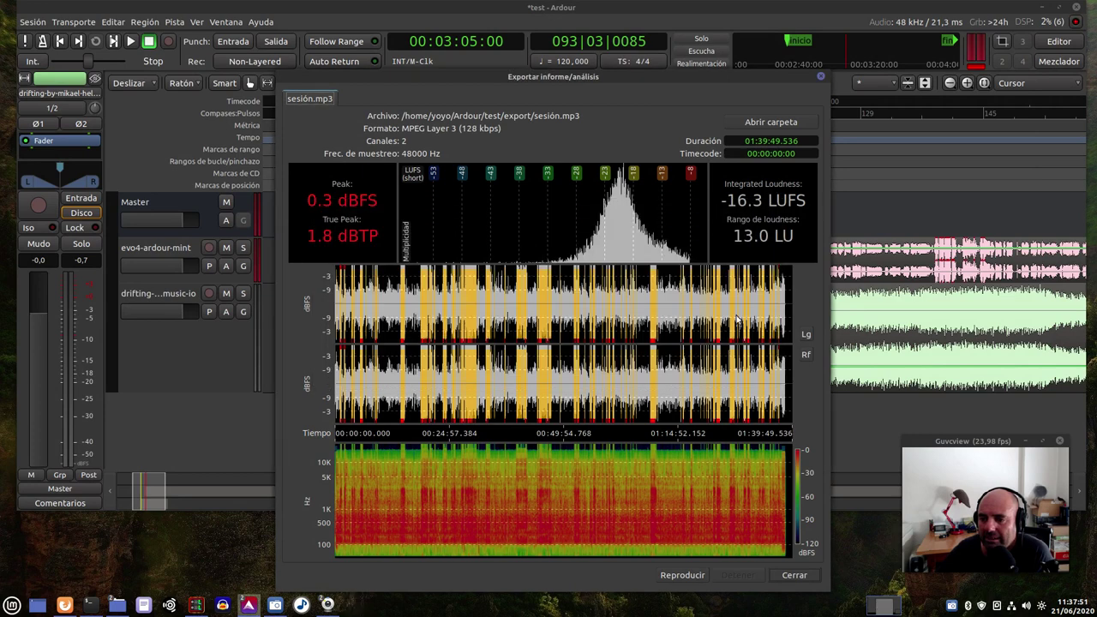
Switch to the file manager, view the new screenshot of the analysis report in Imágenes, and return to Ardour
click(118, 606)
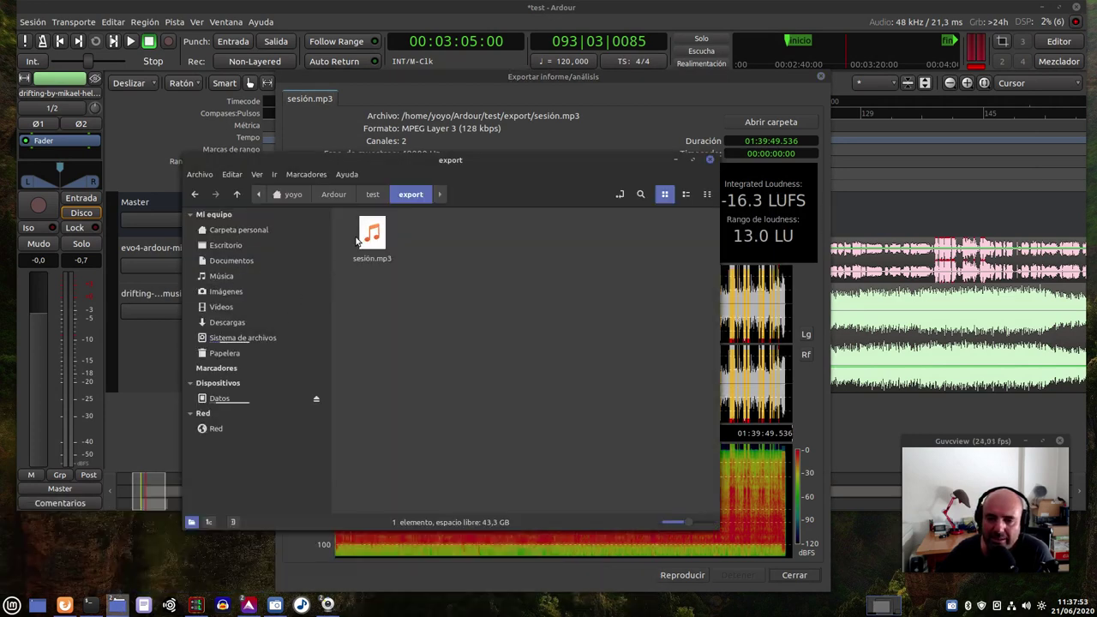
click(258, 295)
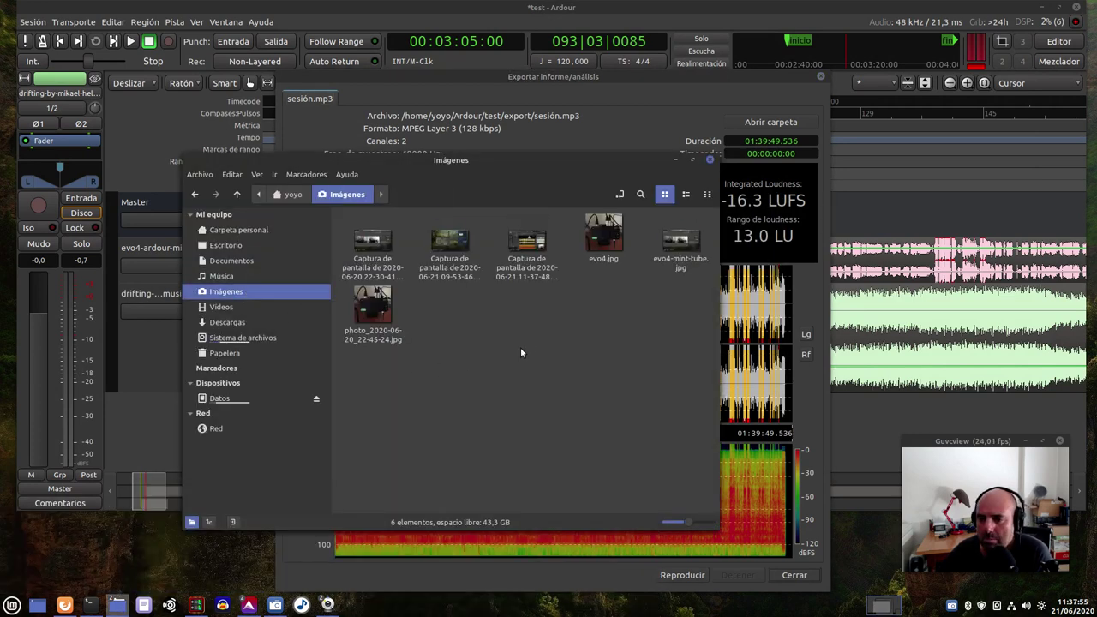
click(532, 250)
double_click(533, 250)
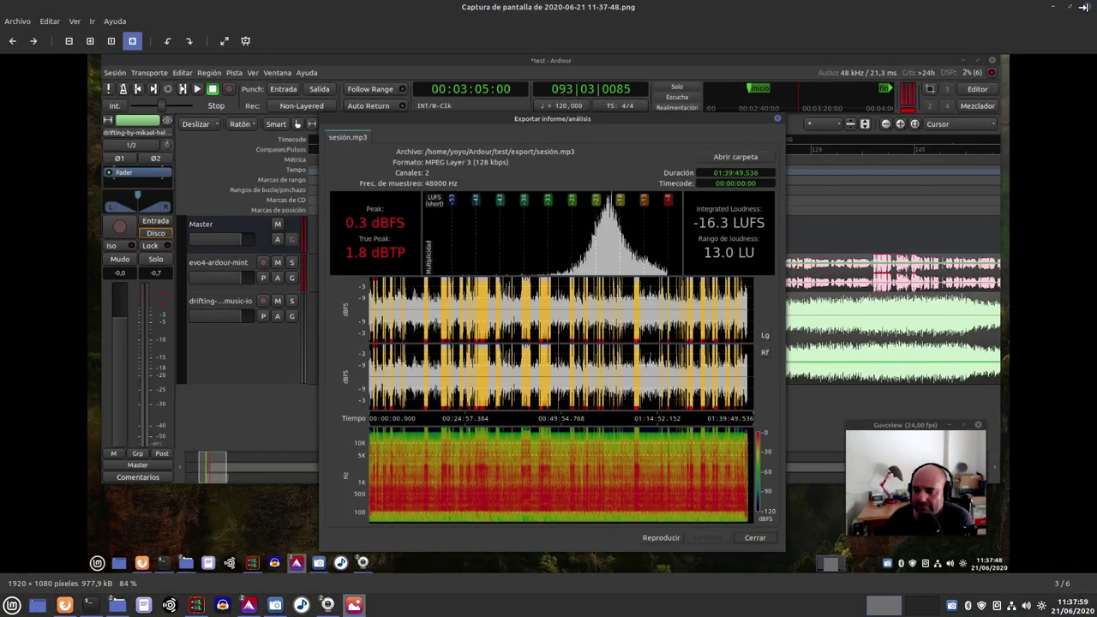
click(1088, 9)
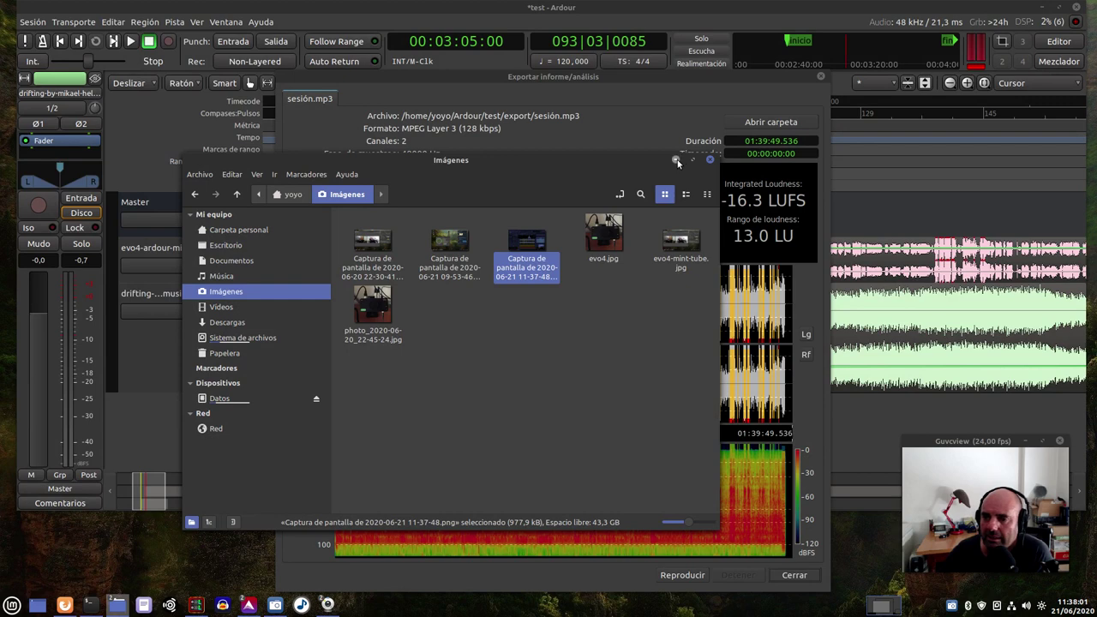
click(676, 160)
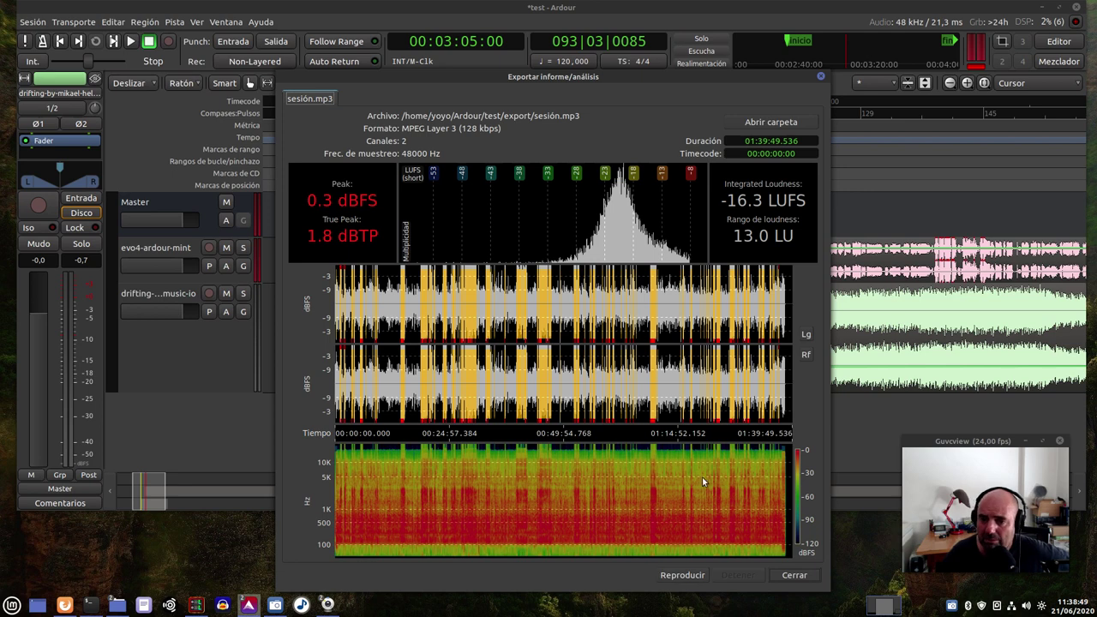
Play back sesión.mp3 briefly from the analysis report, stop it and close the report
click(699, 581)
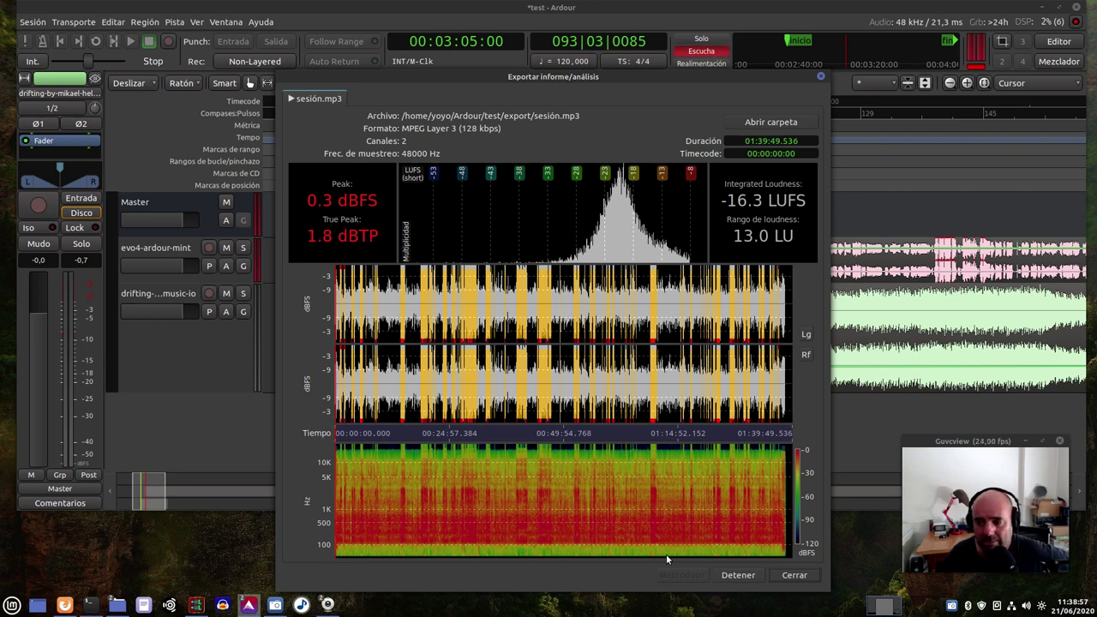
click(736, 576)
click(794, 577)
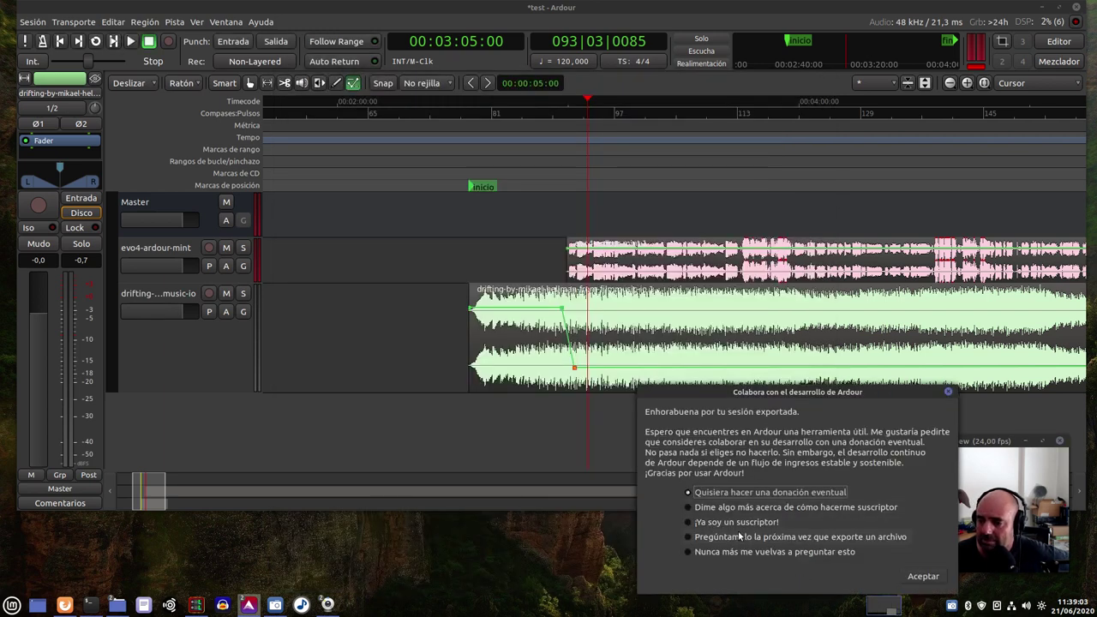
Answer the donation request with "Pregúntamelo la próxima vez que exporte un archivo" and accept
drag(770, 396, 431, 202)
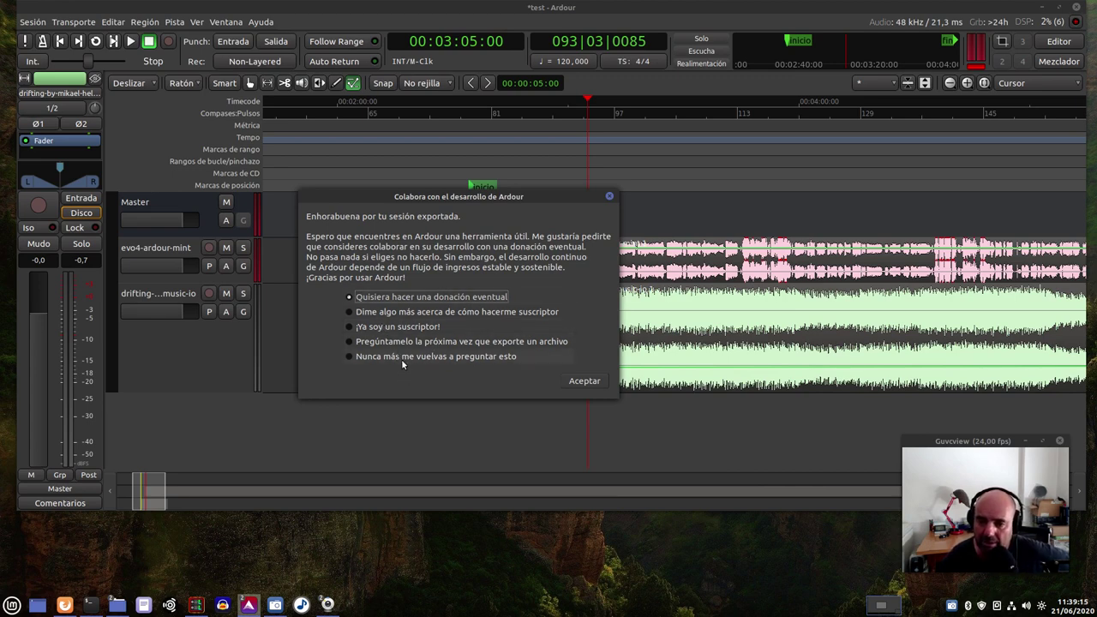
click(377, 343)
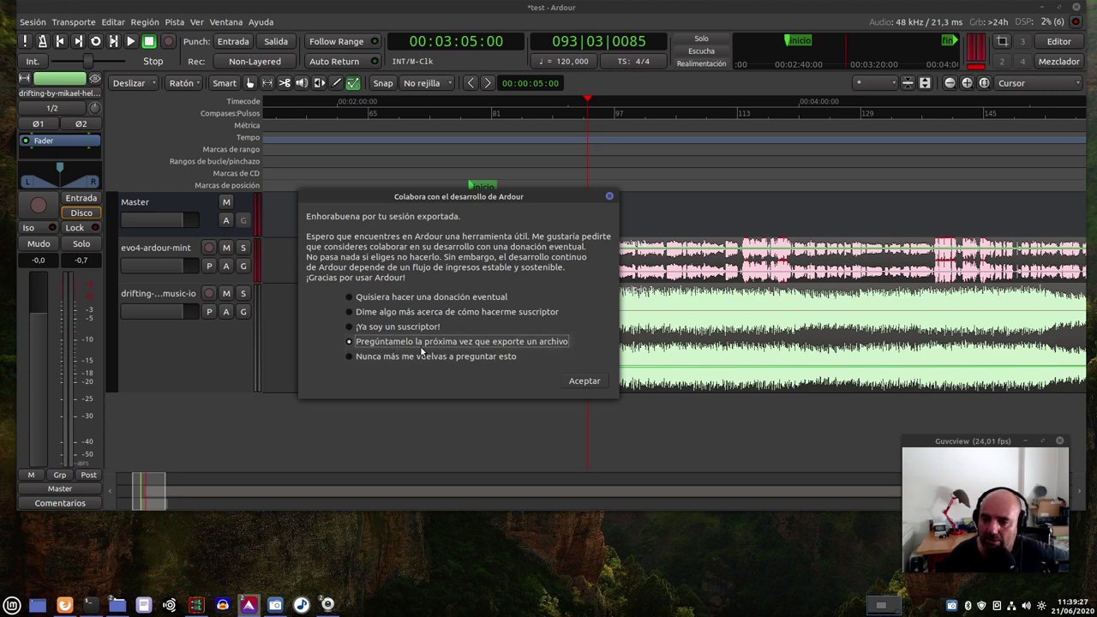
click(578, 383)
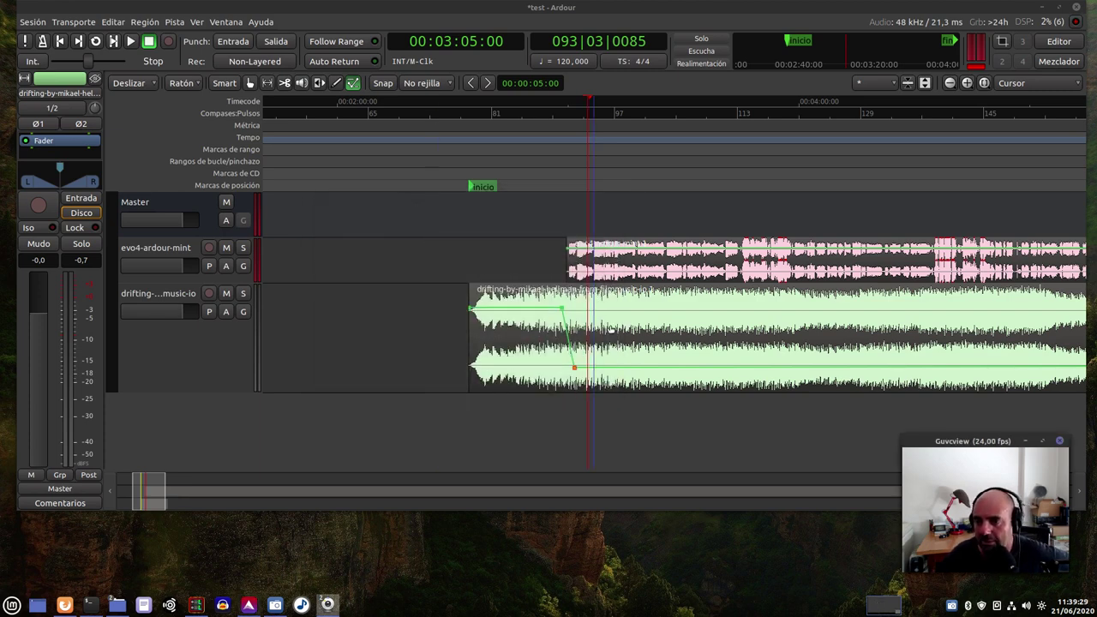
Minimize Ardour, close the Imágenes window and open the Ardour/test/export folder in the file manager
click(1044, 8)
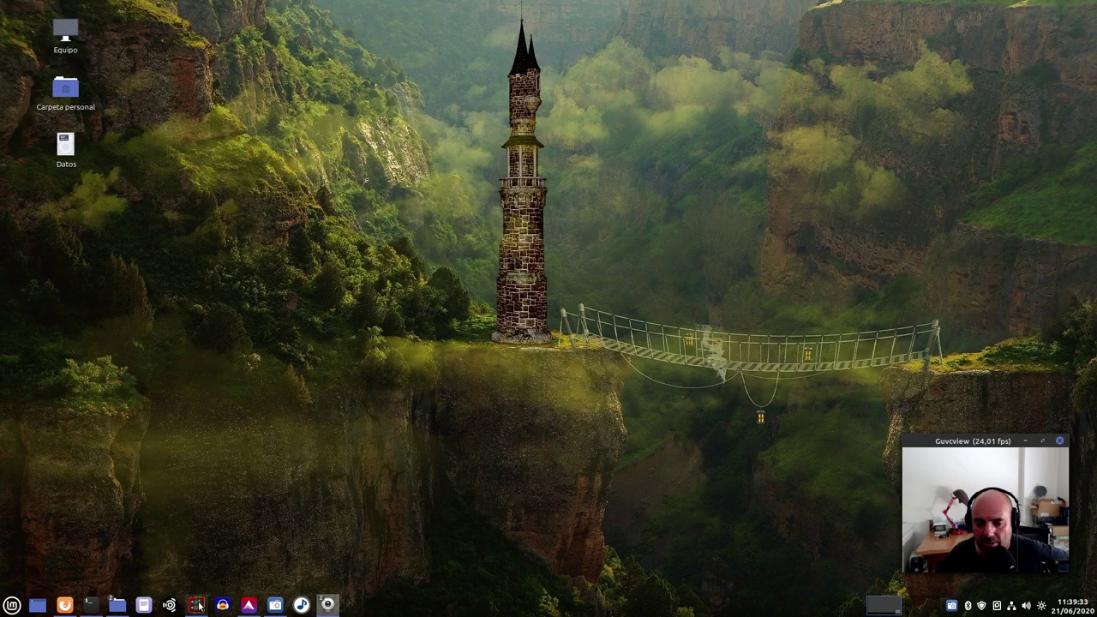
mouse_move(116, 605)
click(214, 540)
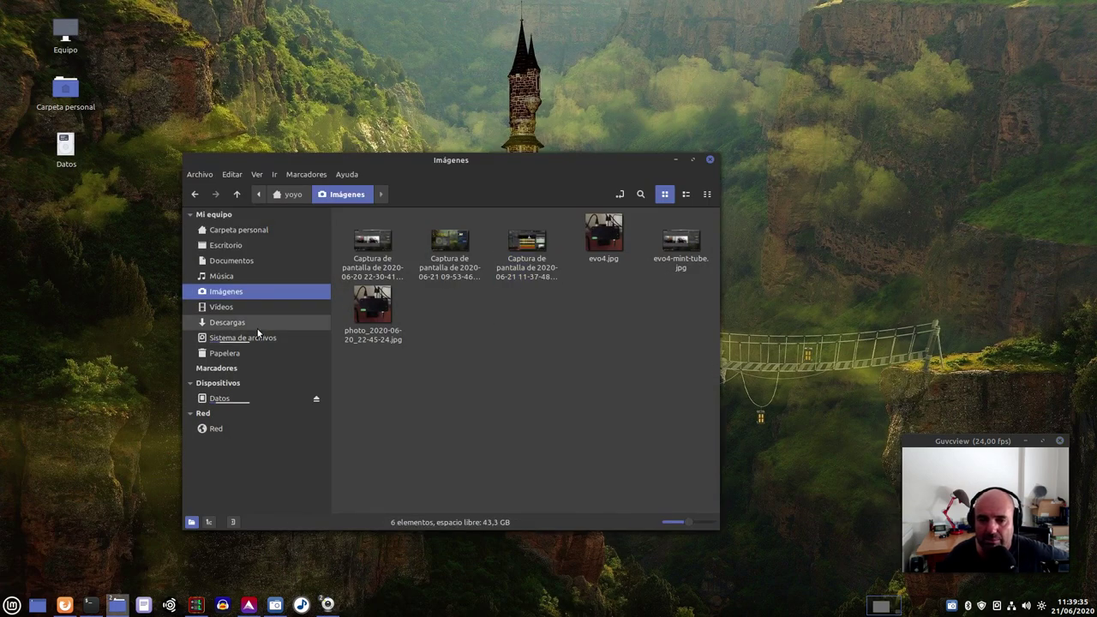
click(709, 160)
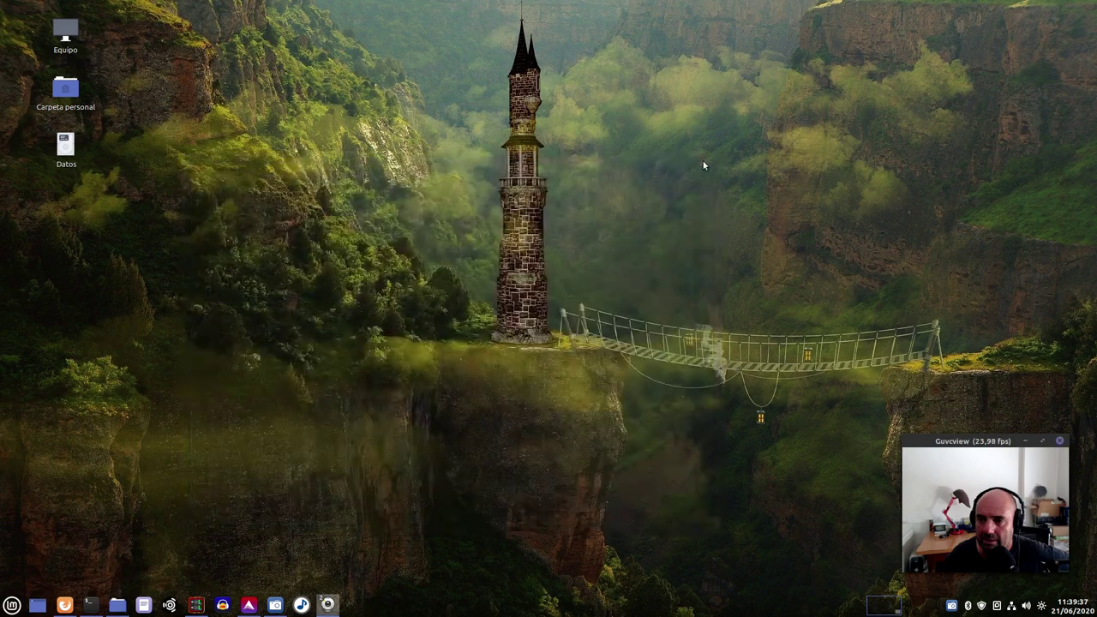
mouse_move(116, 605)
click(118, 548)
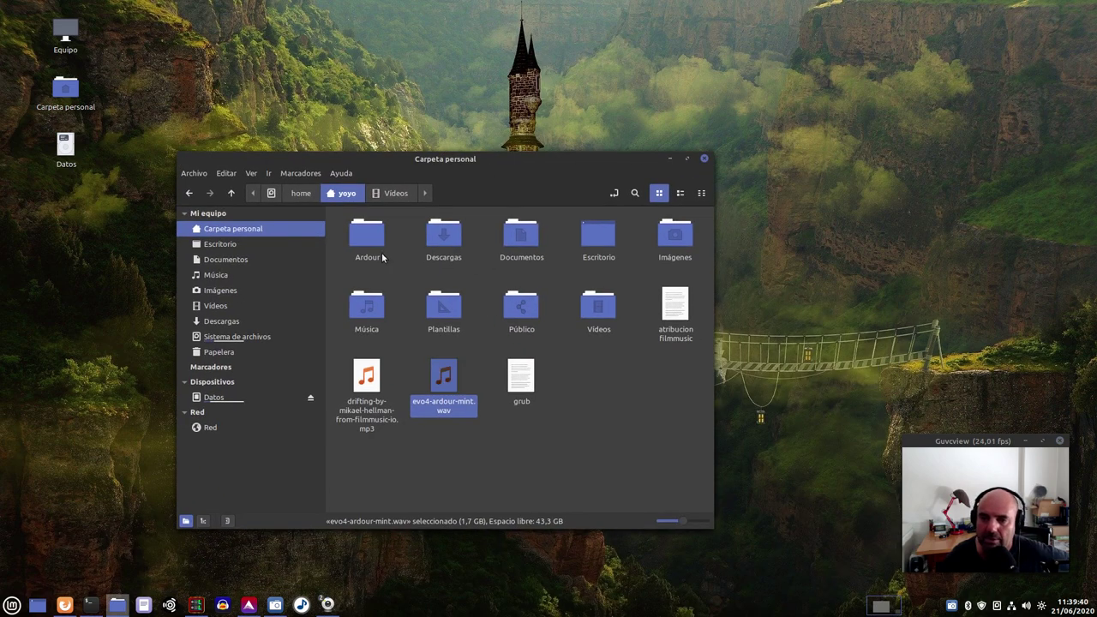
double_click(369, 242)
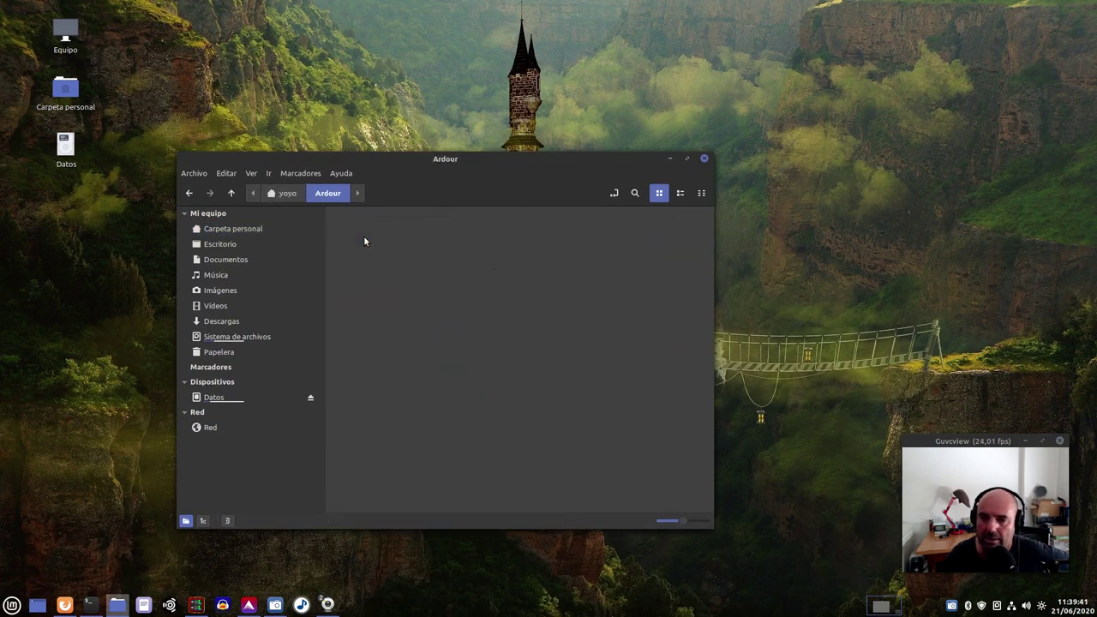
double_click(368, 244)
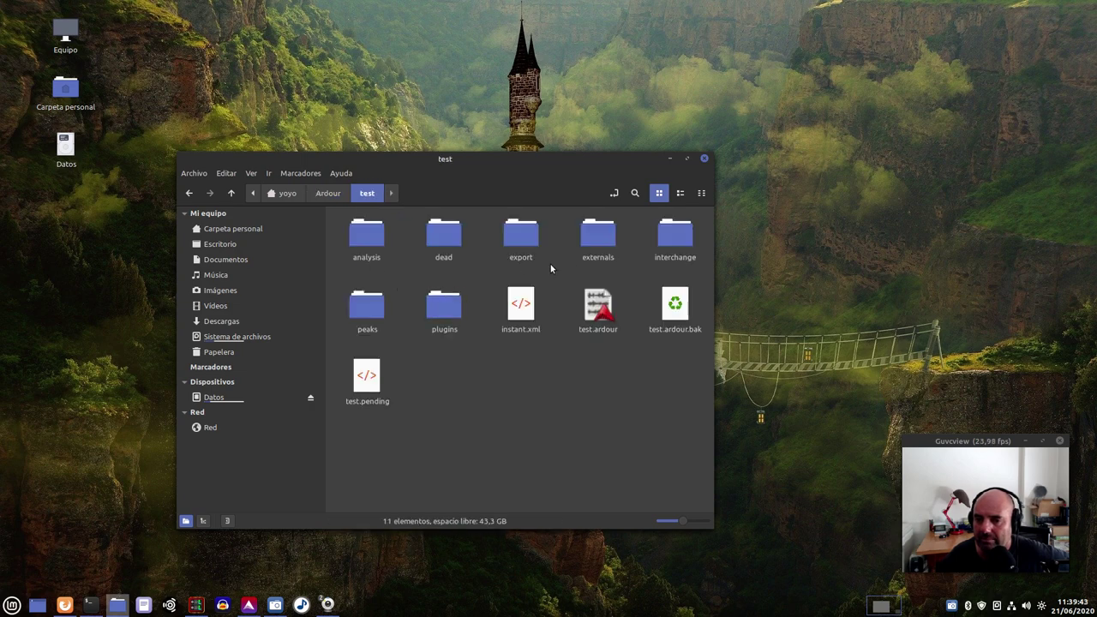
double_click(520, 238)
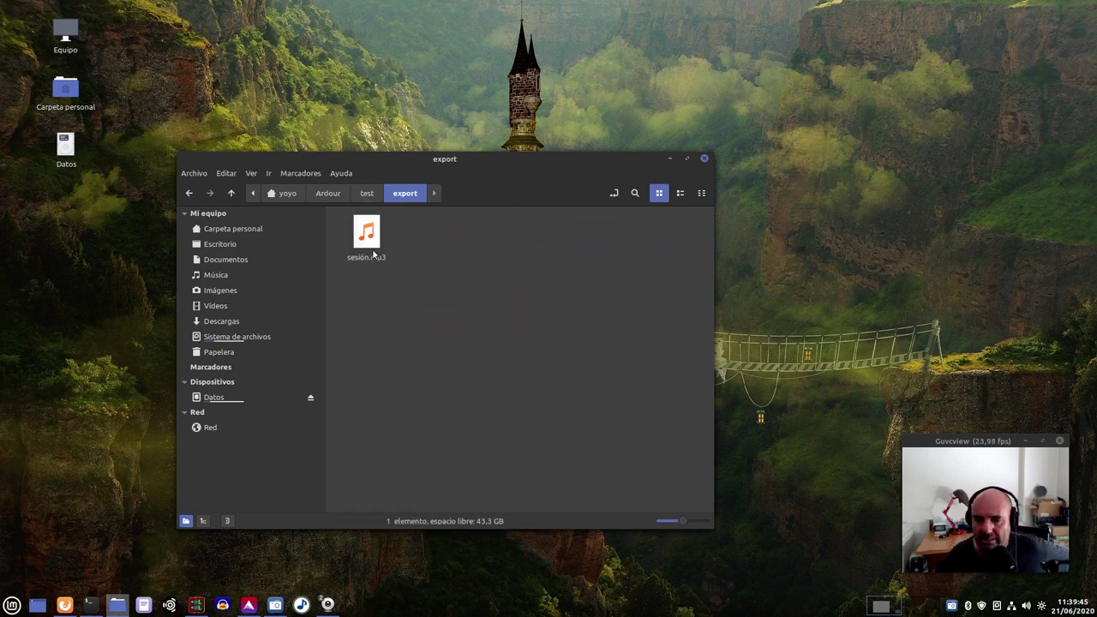
Switch to Firefox to check the title of the EVO 4 YouTube video, and return to the export folder
click(373, 251)
right_click(373, 249)
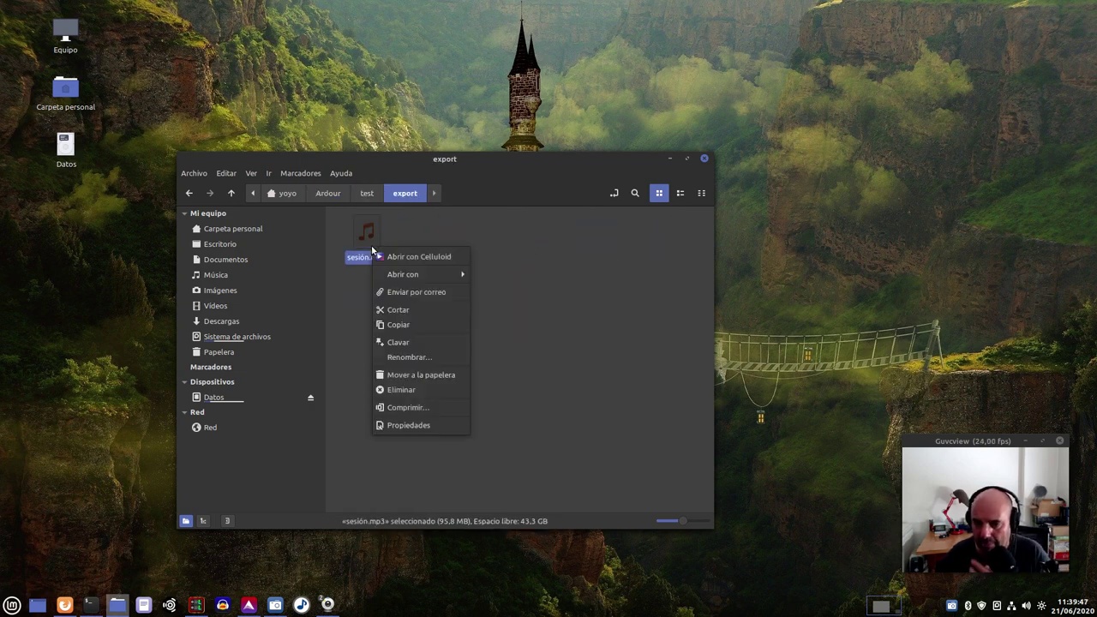
click(457, 468)
click(64, 606)
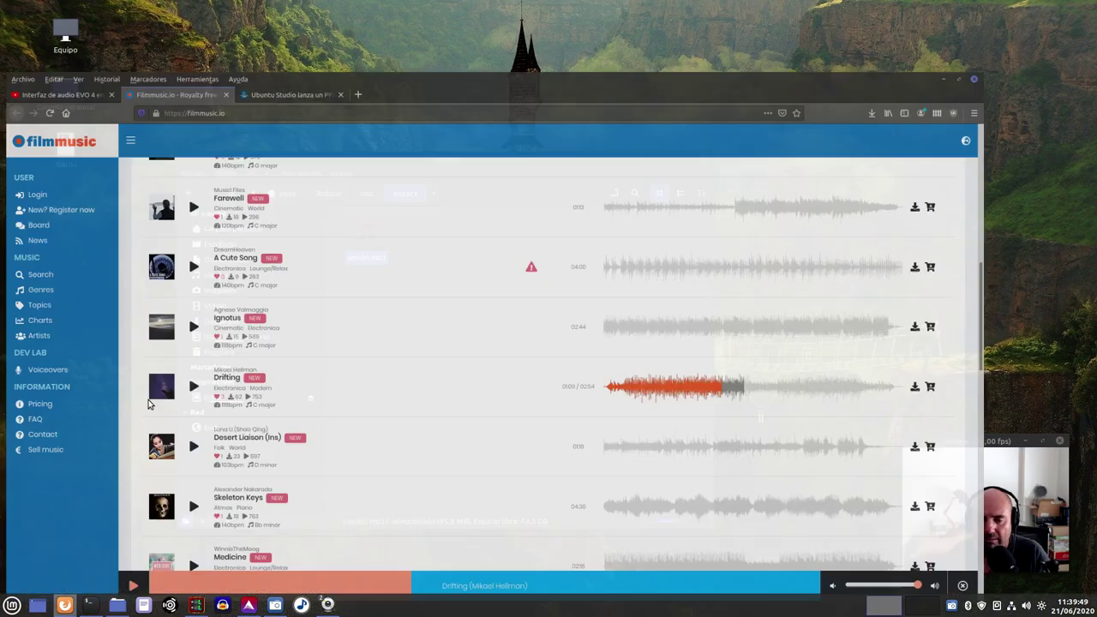
click(107, 25)
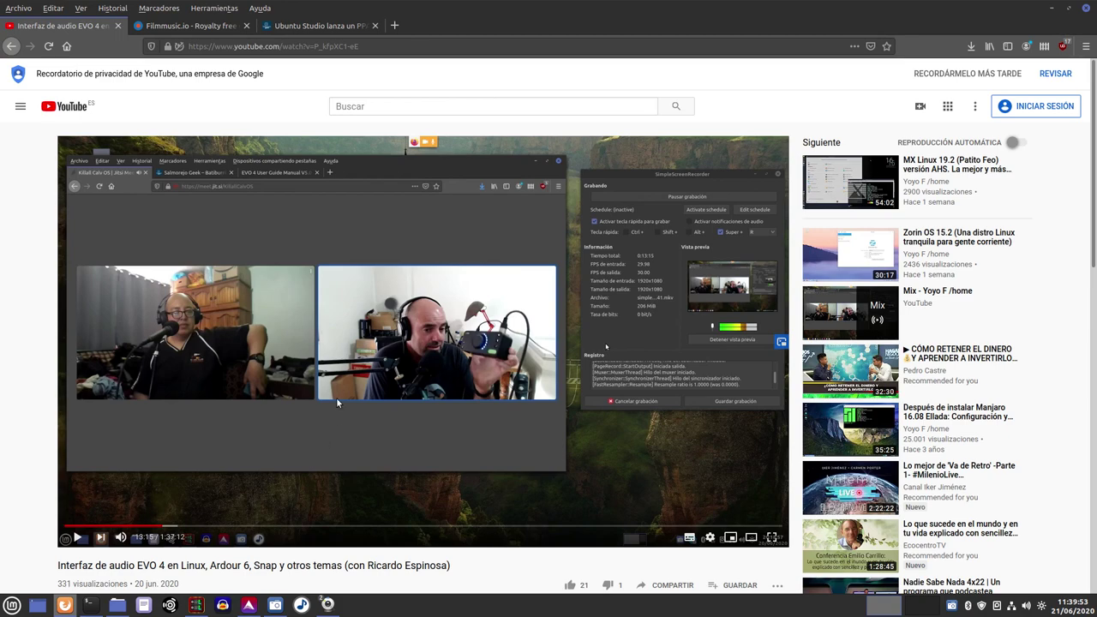
click(1051, 11)
Rename sesión.mp3 in the export folder as evo4-linux.mp3
right_click(377, 246)
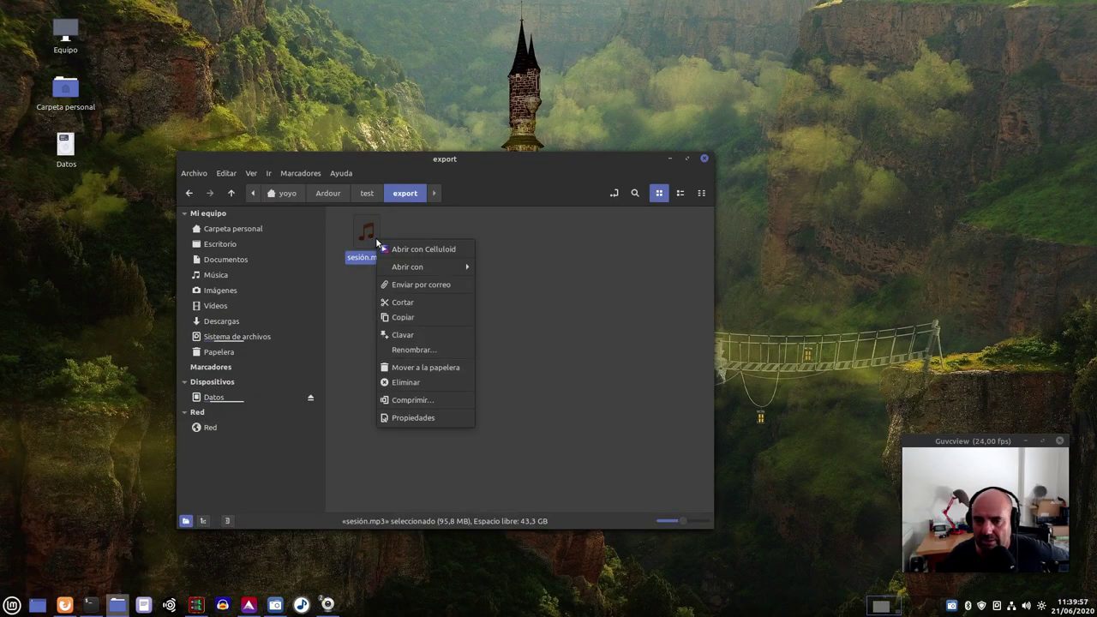
click(419, 351)
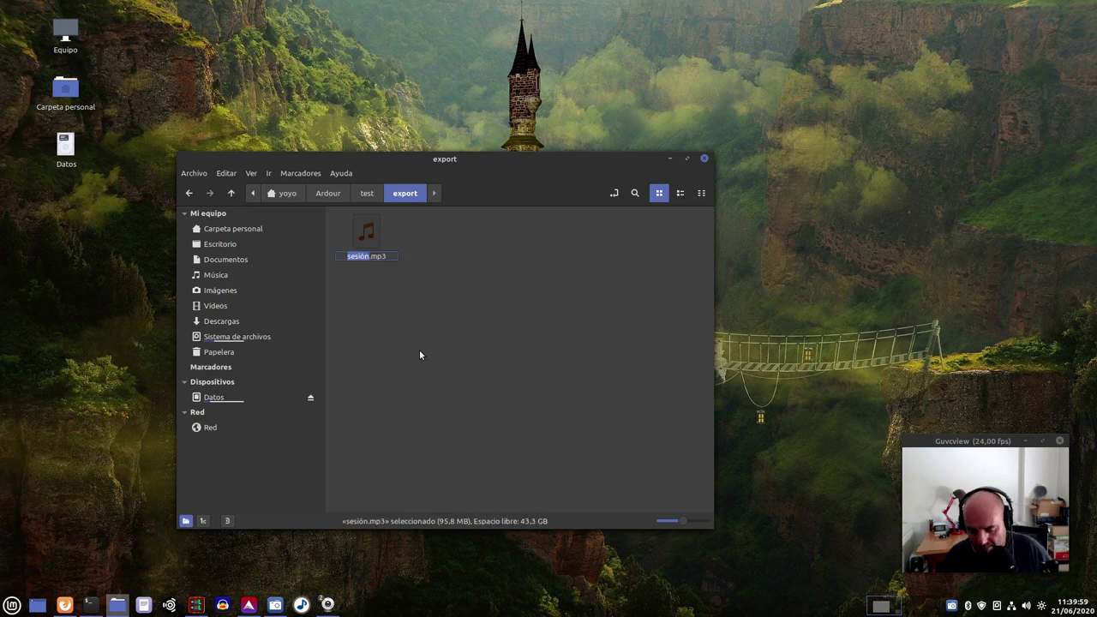
text(evo4-linux)
key(Return)
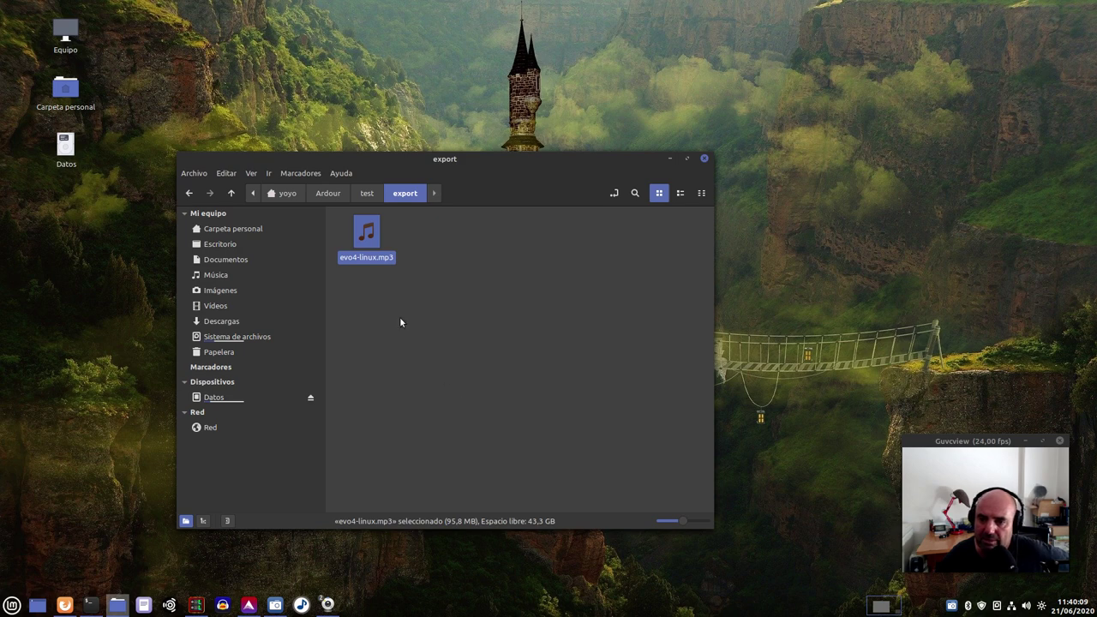
Open evo4-linux.mp3 in Celluloid, listen at two different points of the recording and close the player
right_click(364, 244)
click(420, 253)
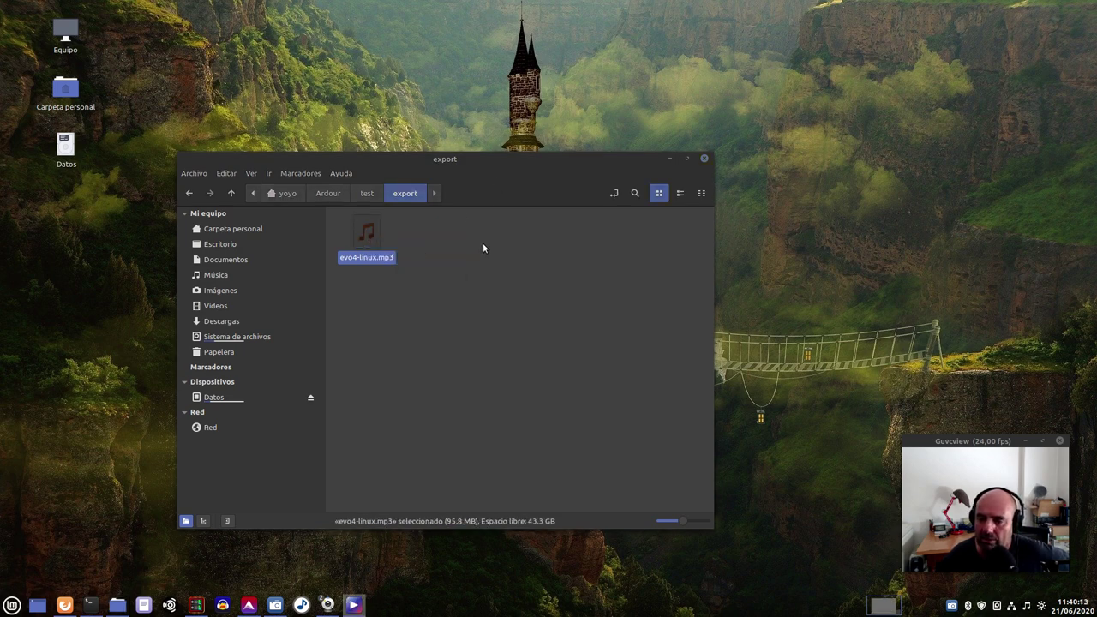
click(153, 506)
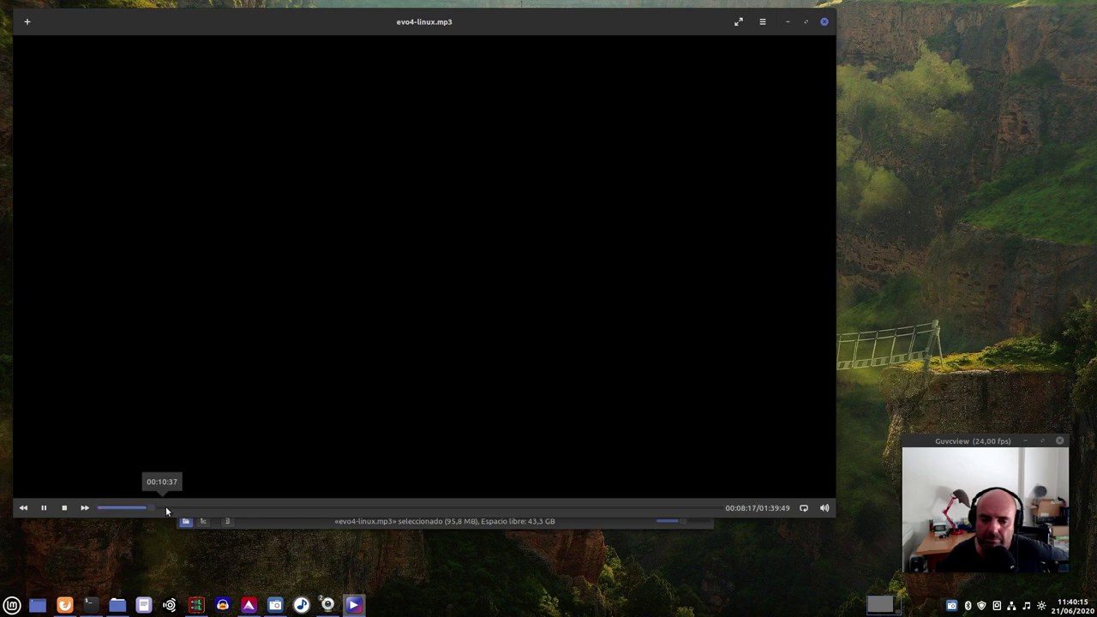
click(264, 508)
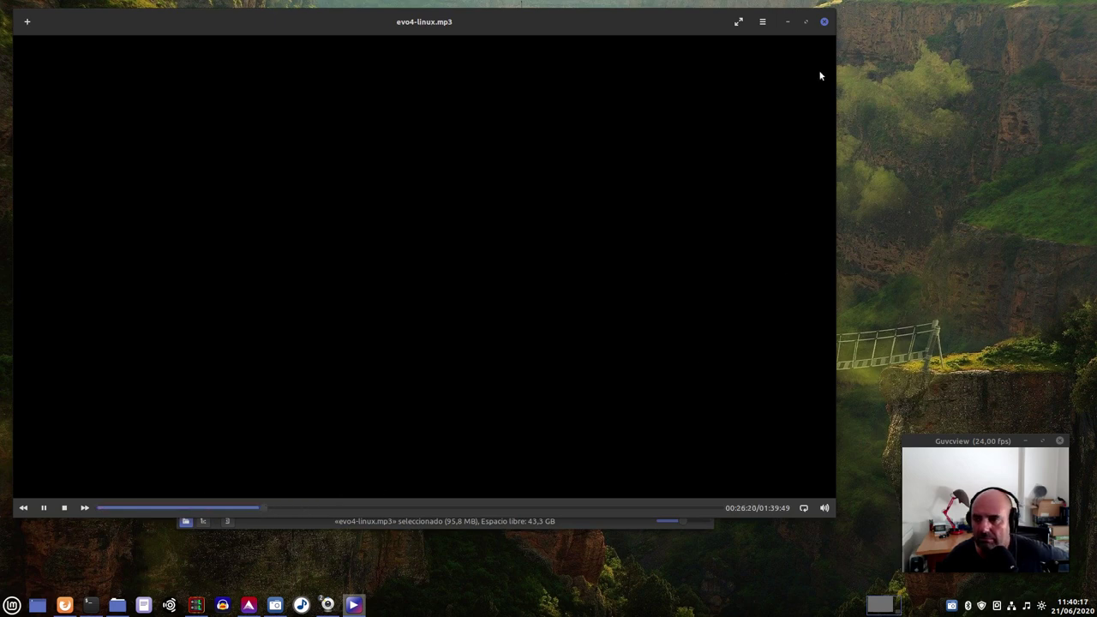
click(825, 23)
Import evo4-linux.mp3 from the export folder into Audacity to view its waveform, and minimize the file manager
drag(518, 171, 689, 475)
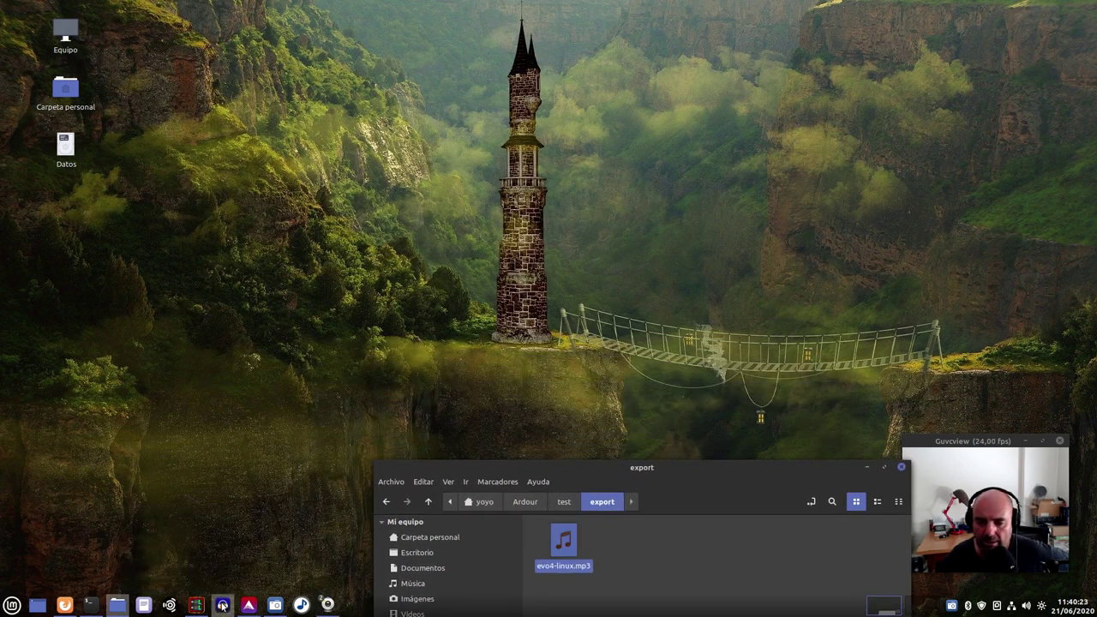
click(222, 605)
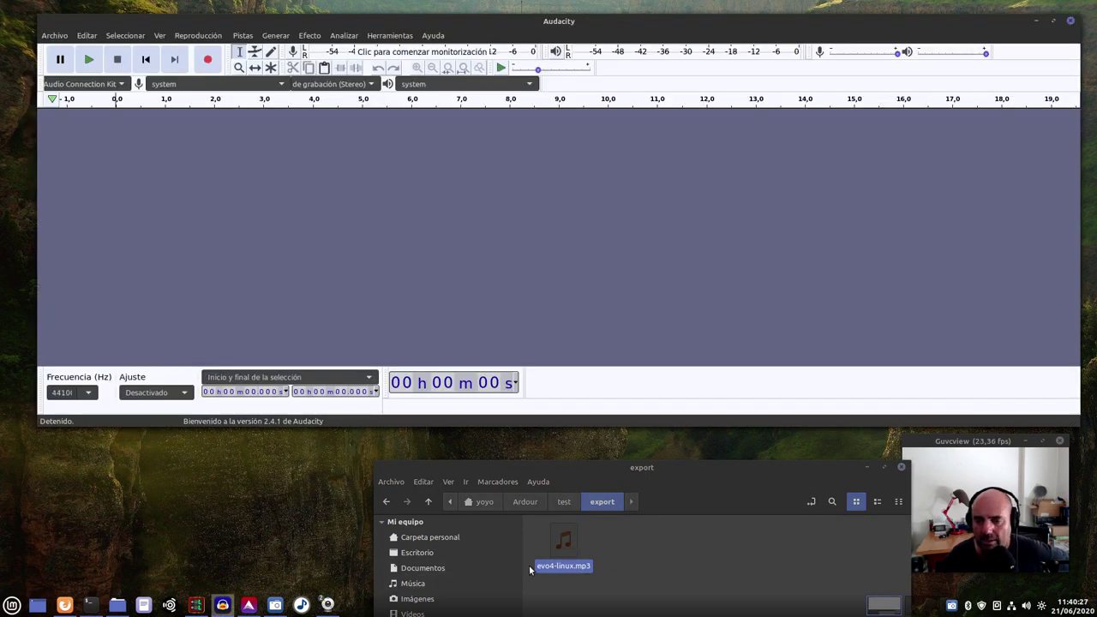
drag(572, 554, 248, 260)
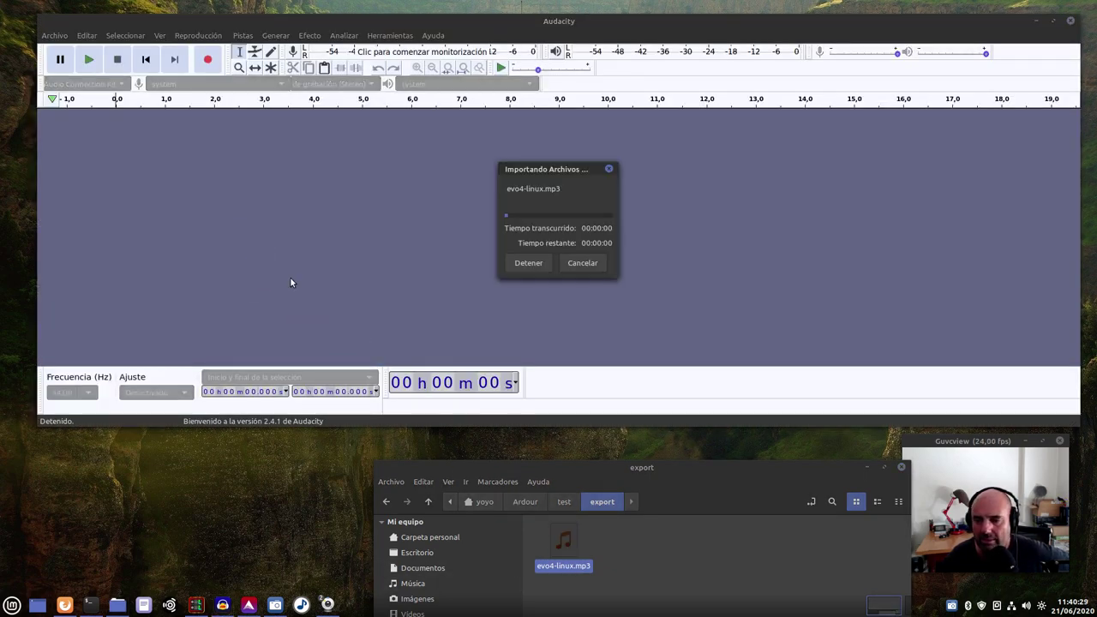
click(867, 469)
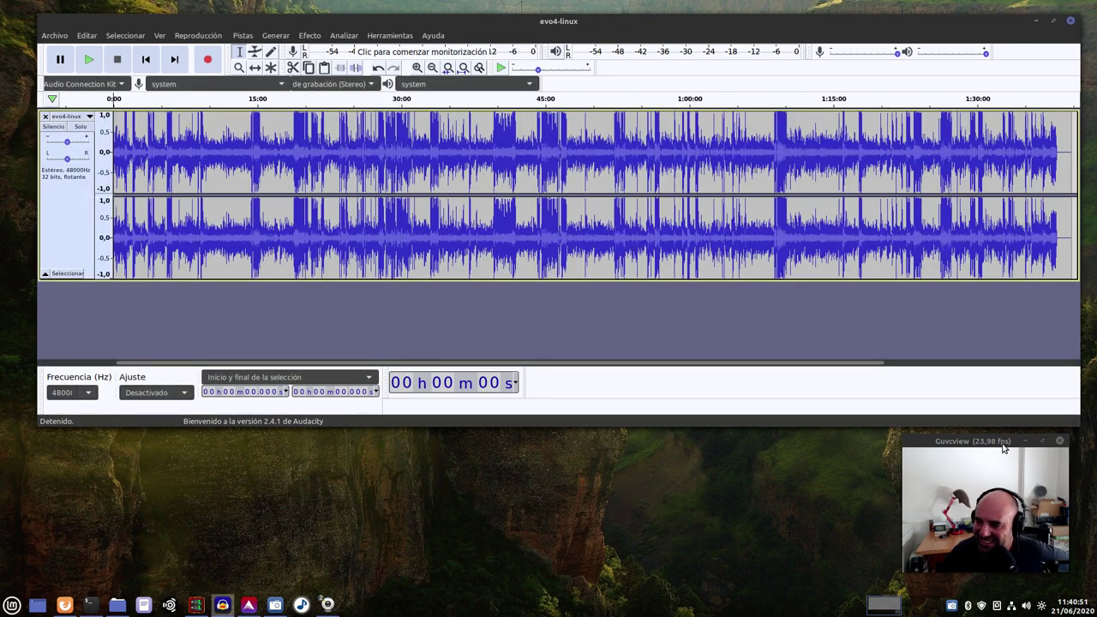
drag(999, 443, 1006, 455)
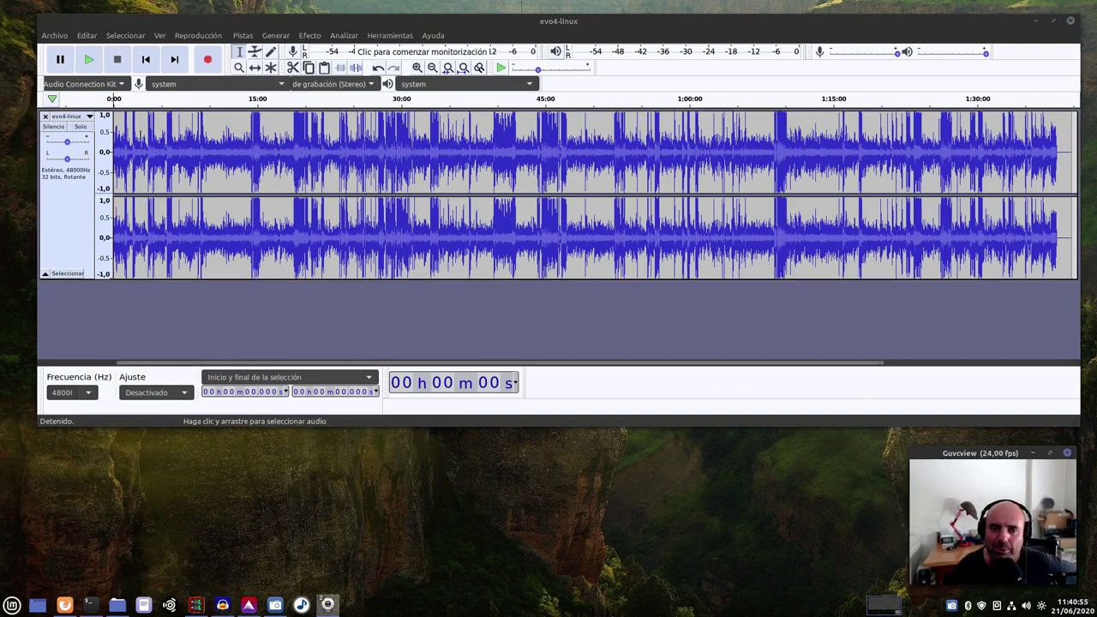
Play evo4-linux from the start twice in Audacity to check the playback level of music and voice, stopping each time
click(89, 59)
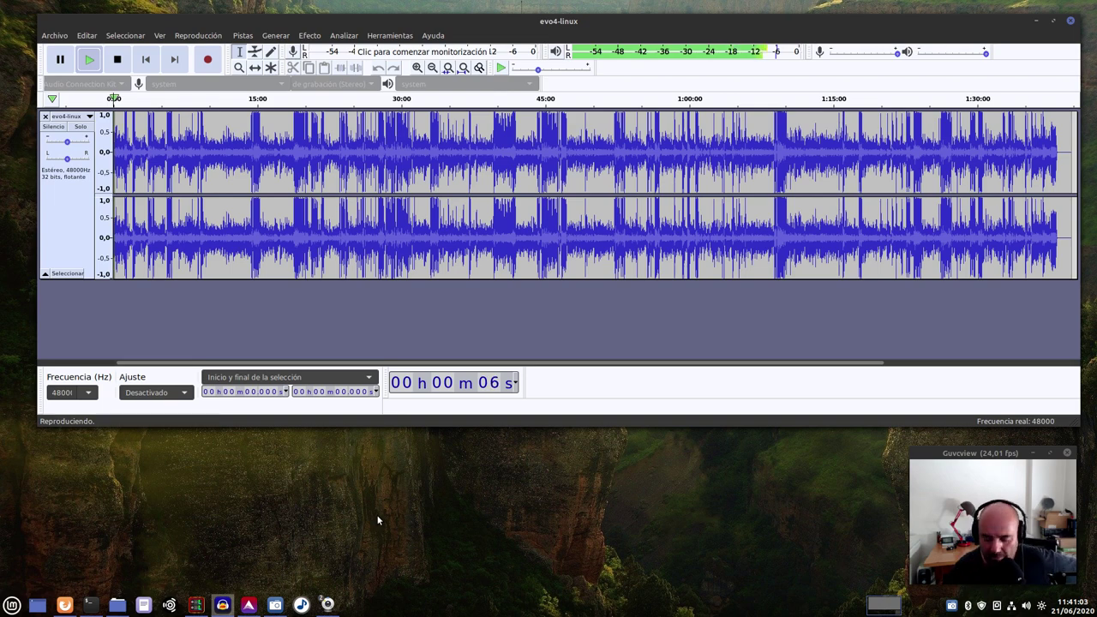
key(space)
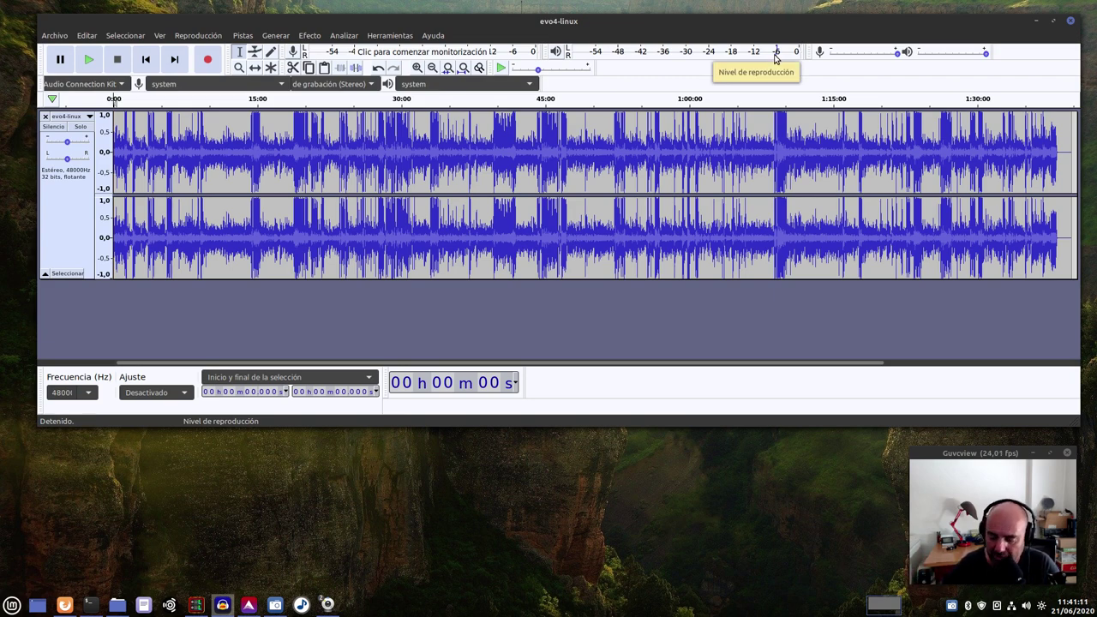
key(space)
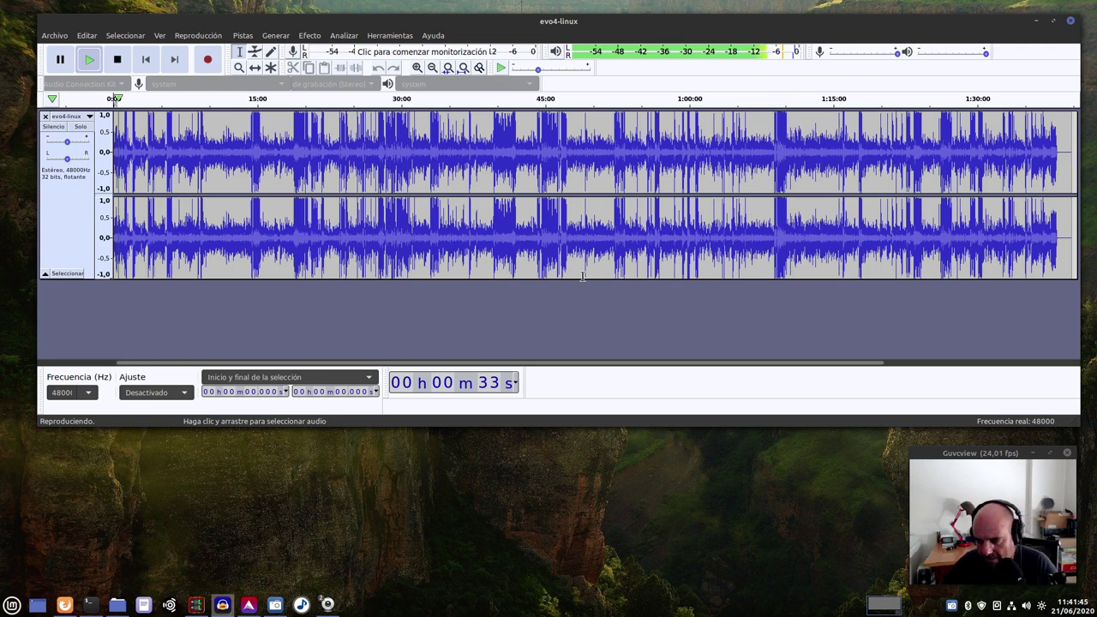
key(space)
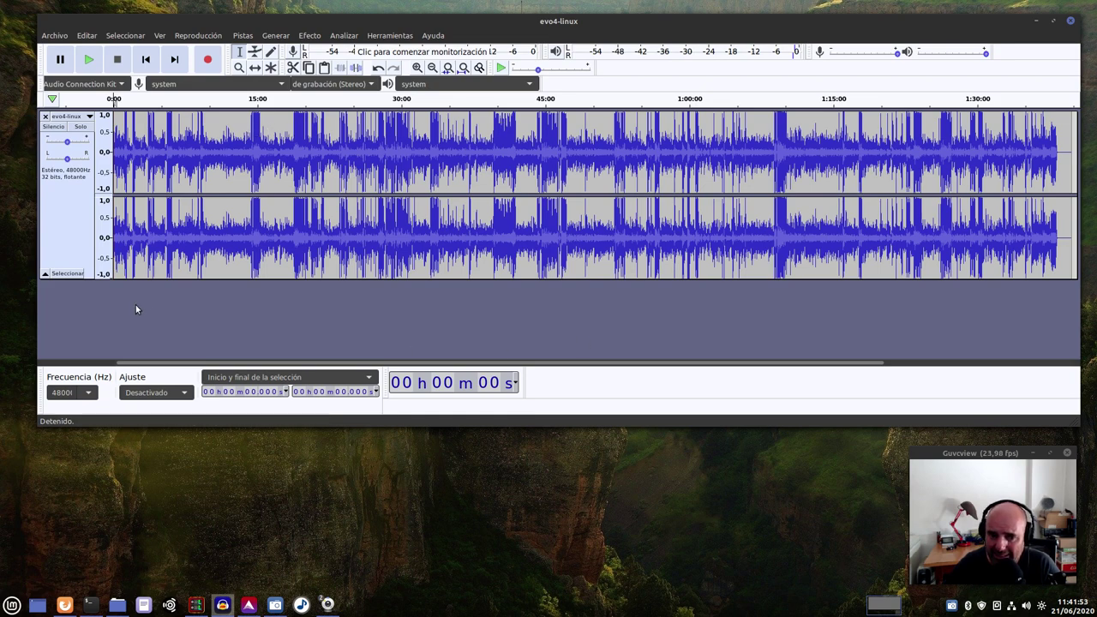
Increase the height of the evo4-linux track and make the Audacity window slightly taller
click(119, 277)
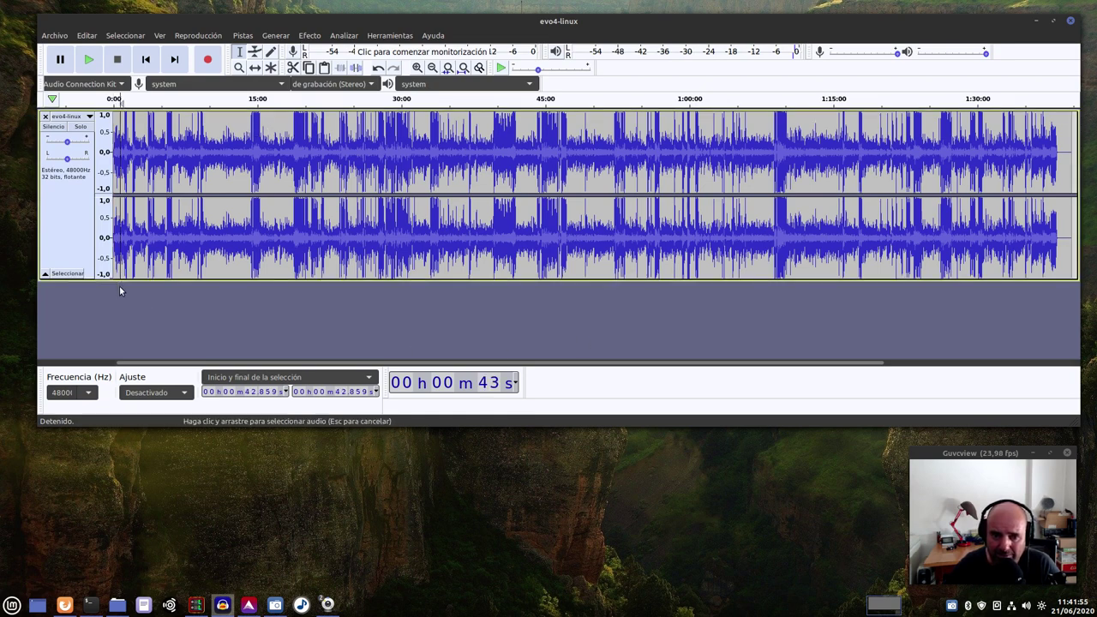
drag(91, 280, 90, 320)
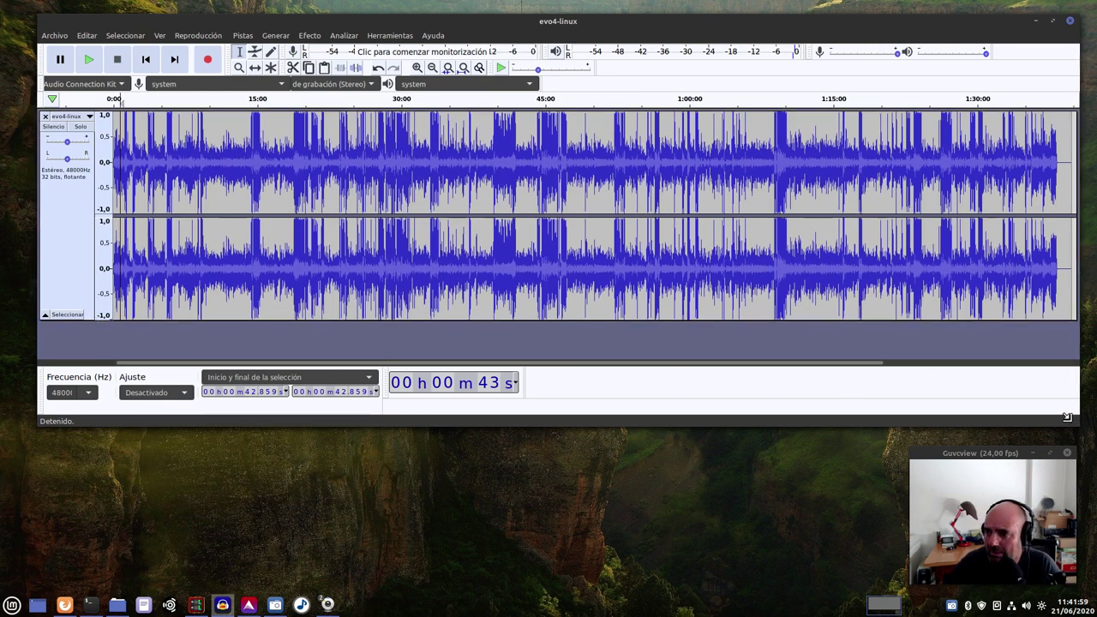
drag(1074, 424, 1073, 431)
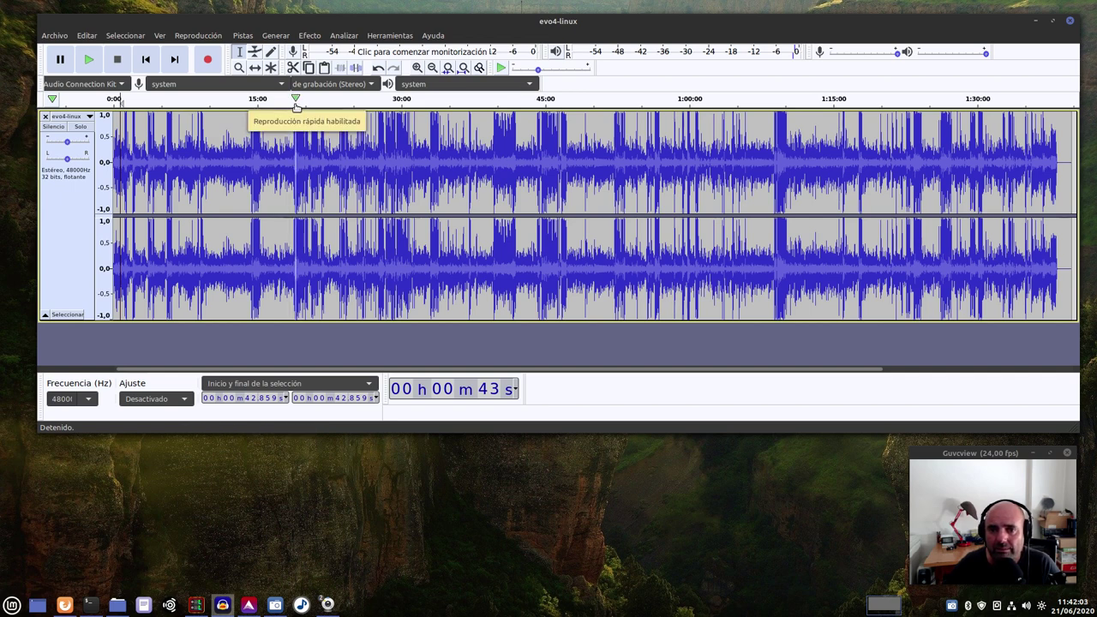
Play the recording from about 19, 39 and 41 minutes on the timeline to check its level, and stop playback
click(296, 102)
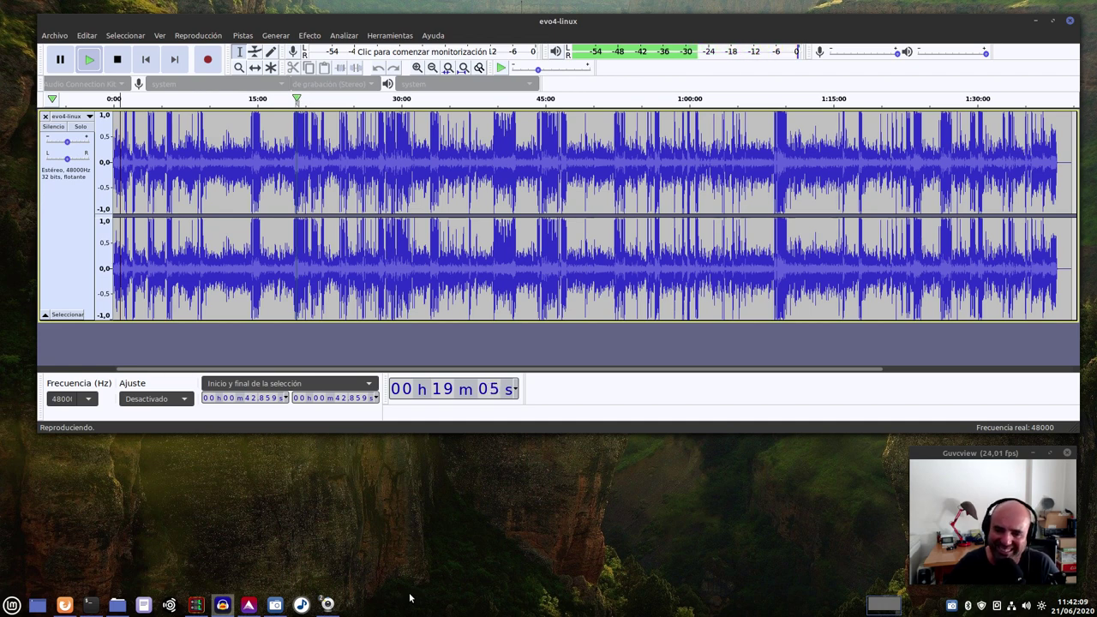
key(space)
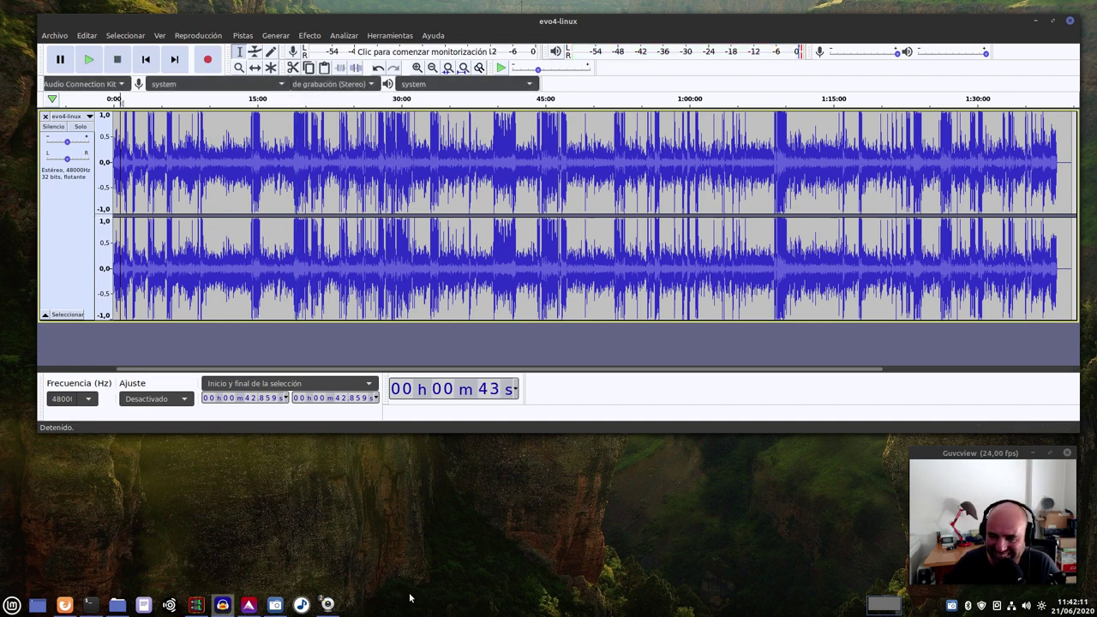
click(495, 98)
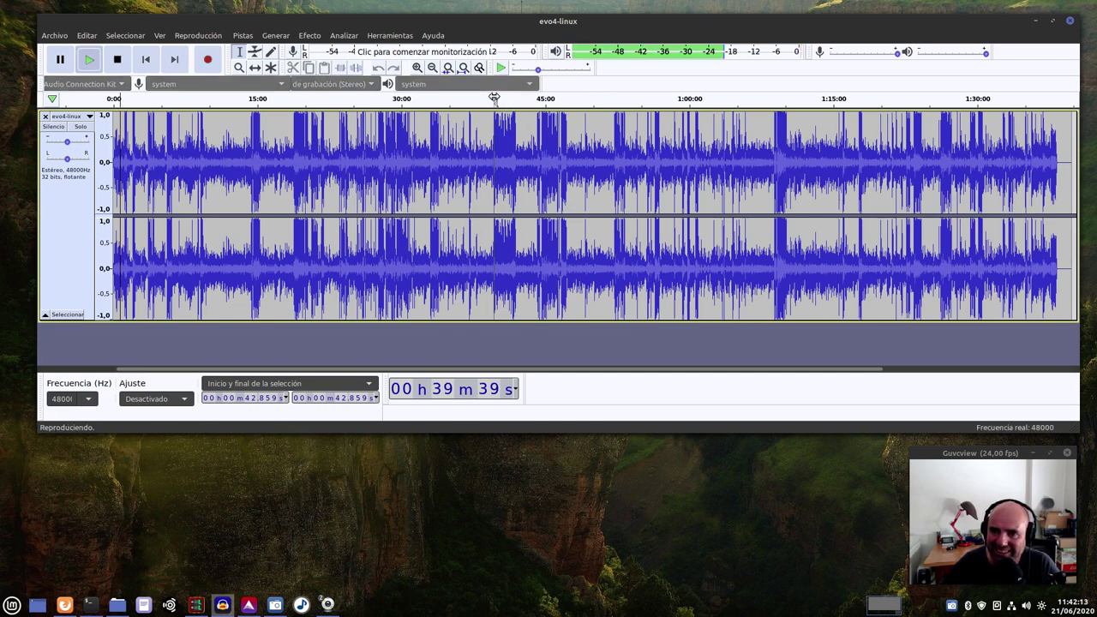
click(509, 97)
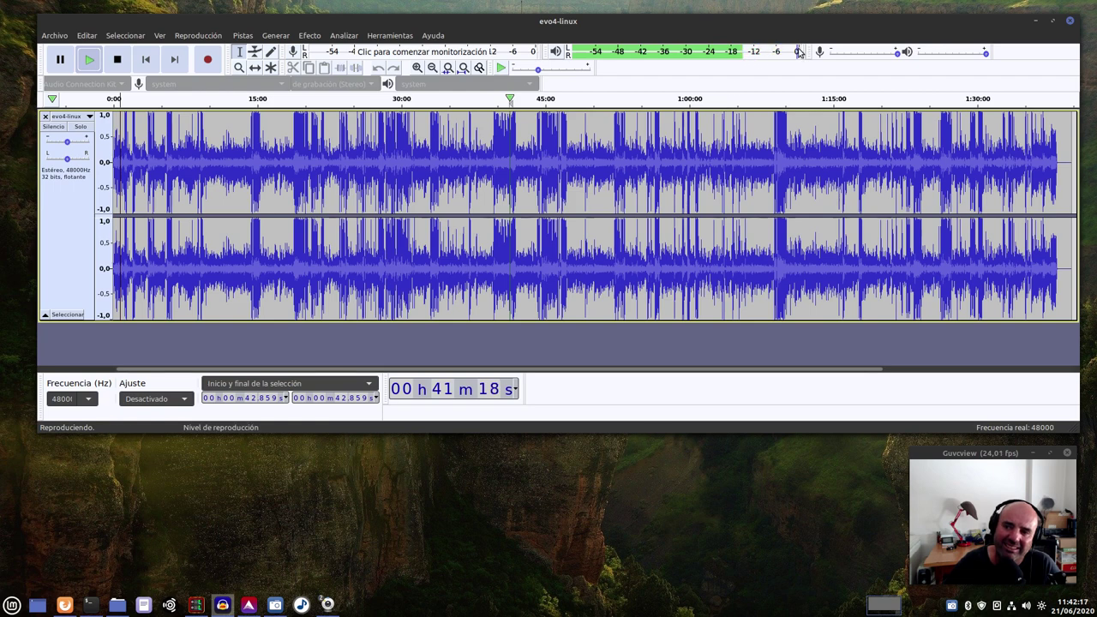
key(space)
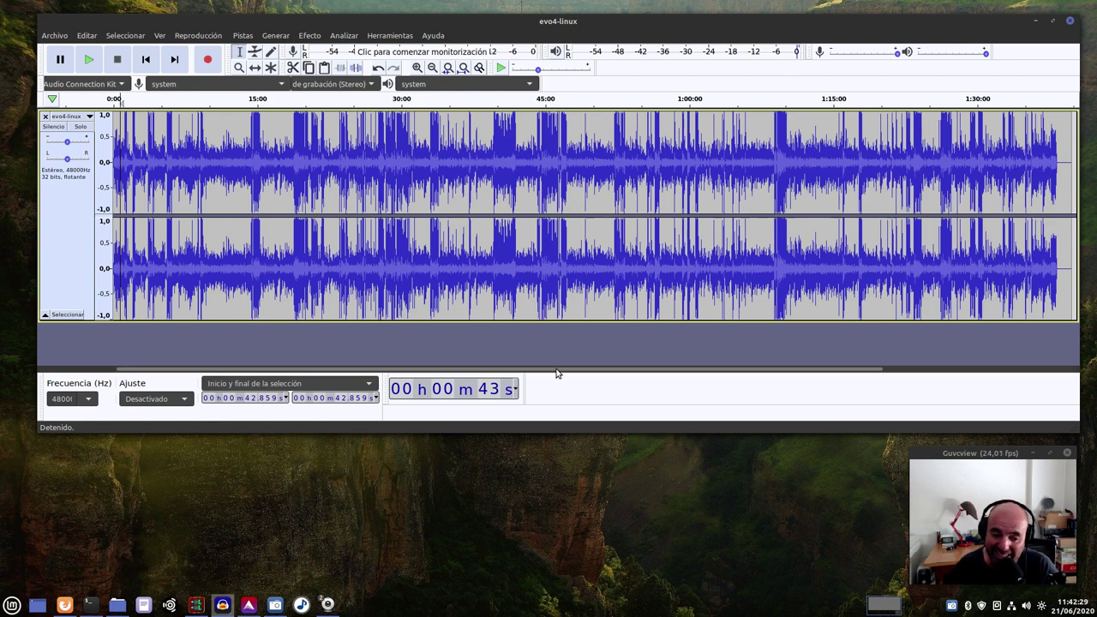
Switch to Firefox to view the EVO 4 video, return to Audacity, play briefly from about 44 minutes and minimize Audacity
click(64, 605)
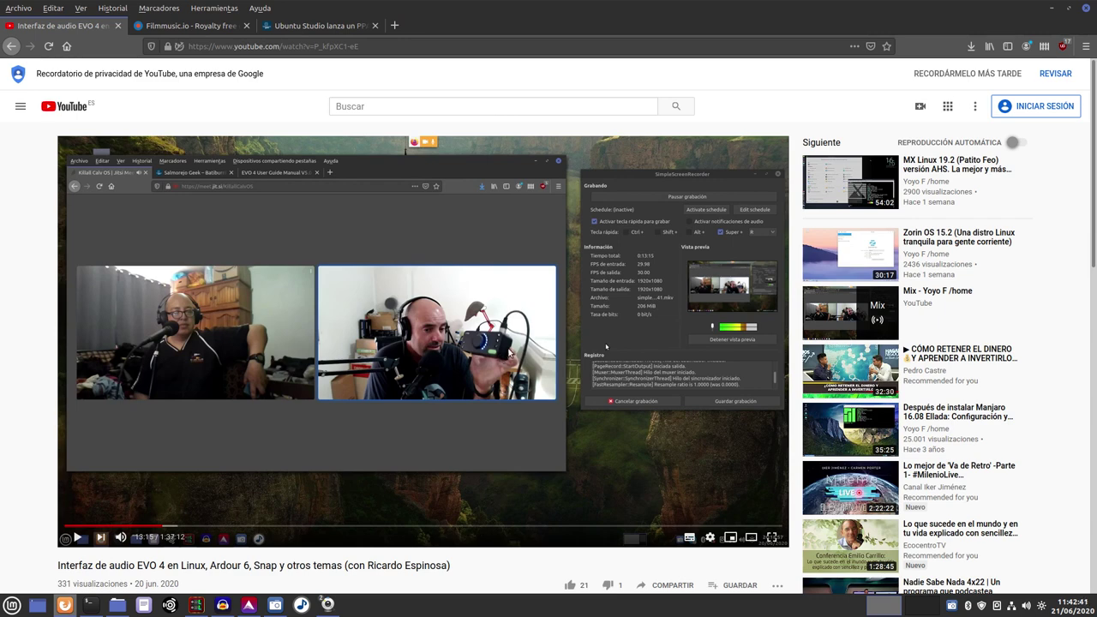
click(1046, 7)
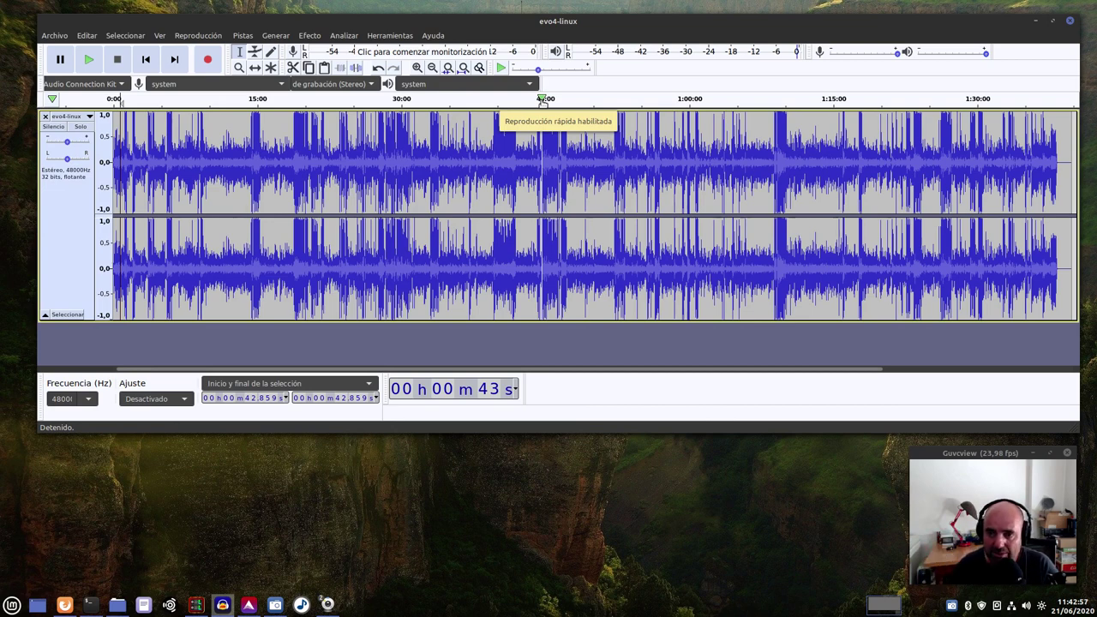
click(543, 100)
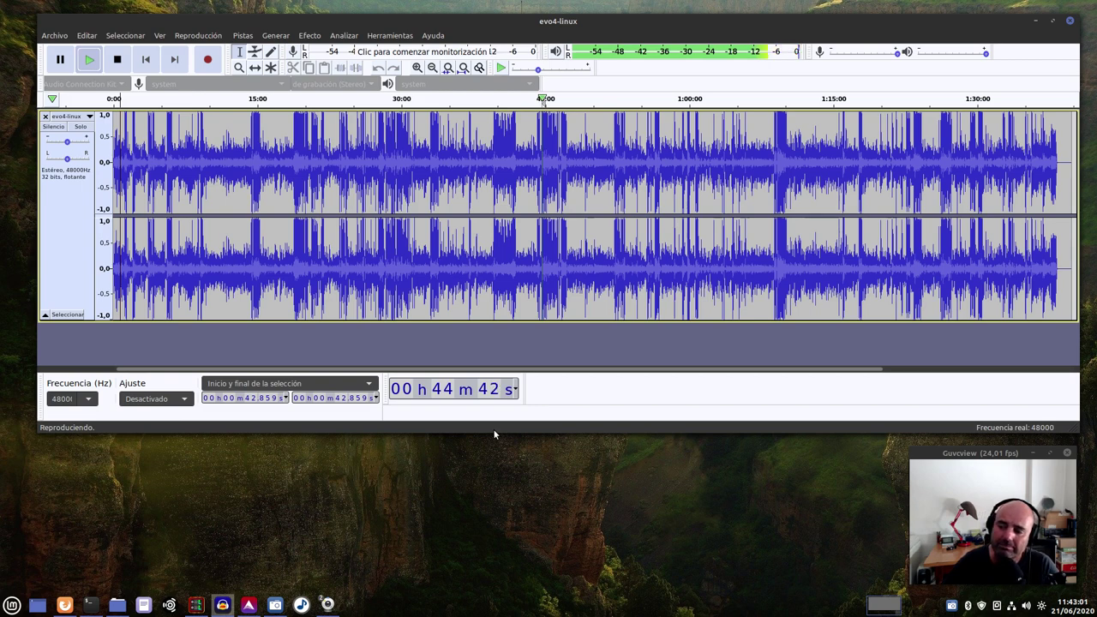
key(space)
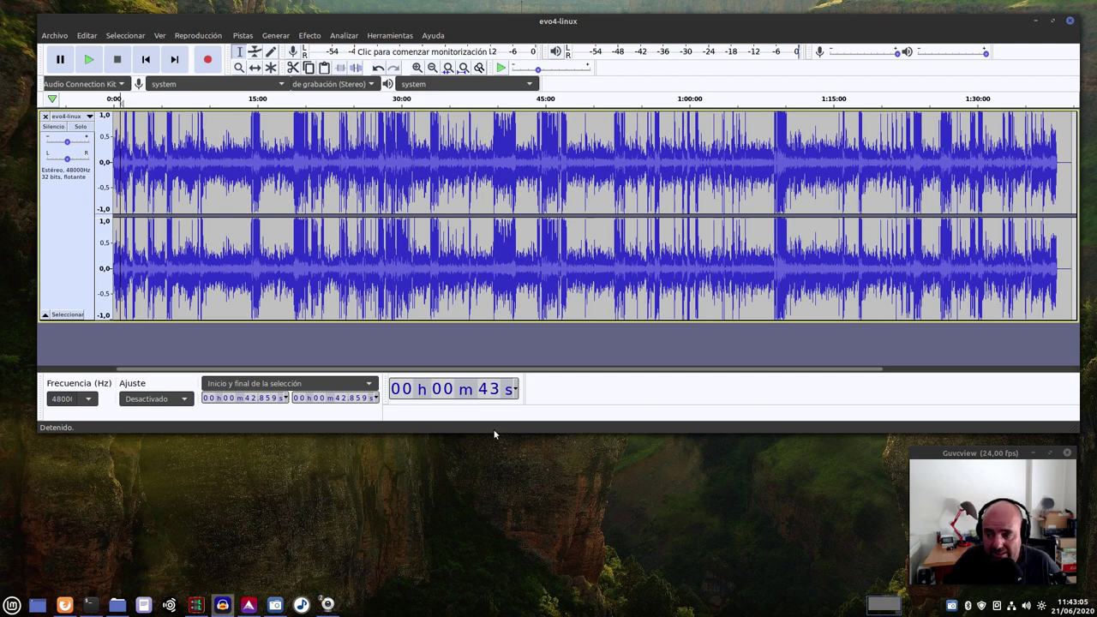
click(1037, 23)
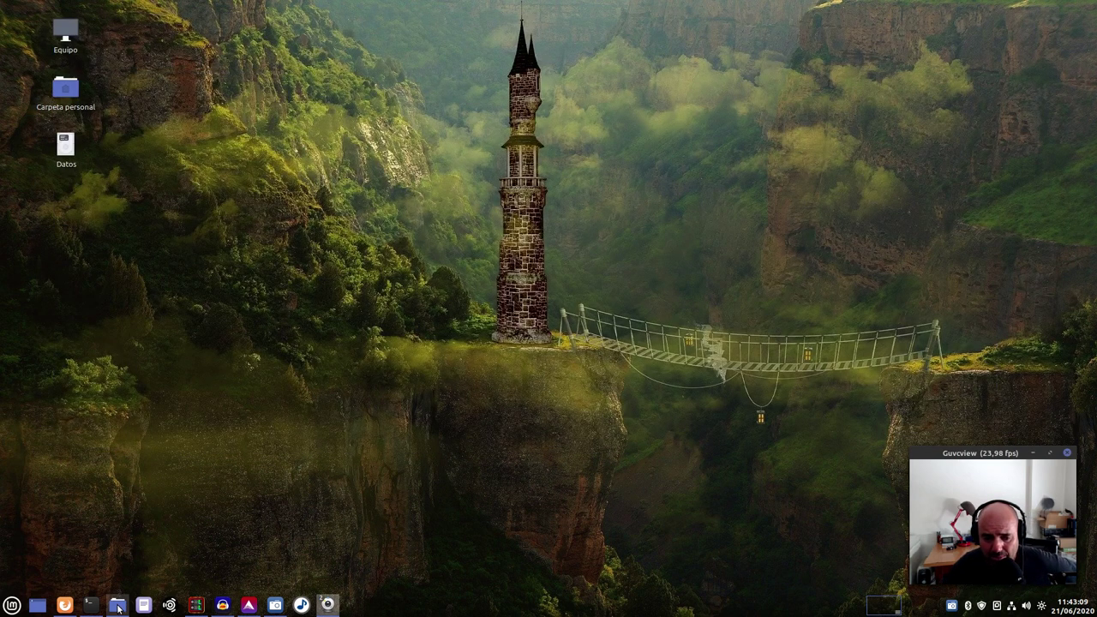
Restore the export folder window in the file manager, move it fully into view and go to the home folder
click(146, 573)
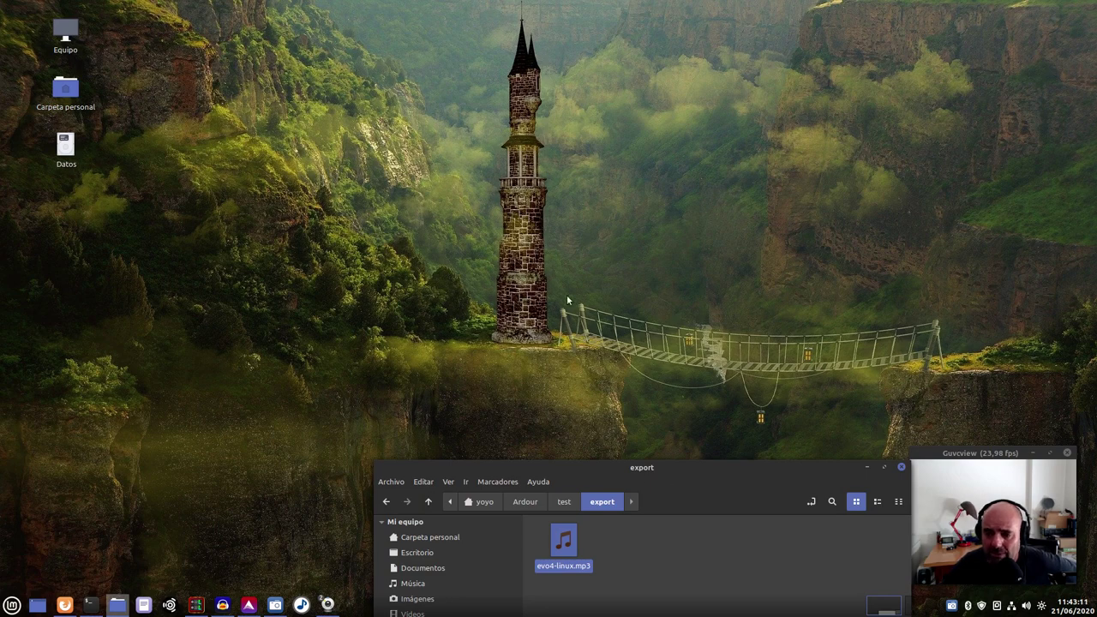
drag(670, 466, 506, 156)
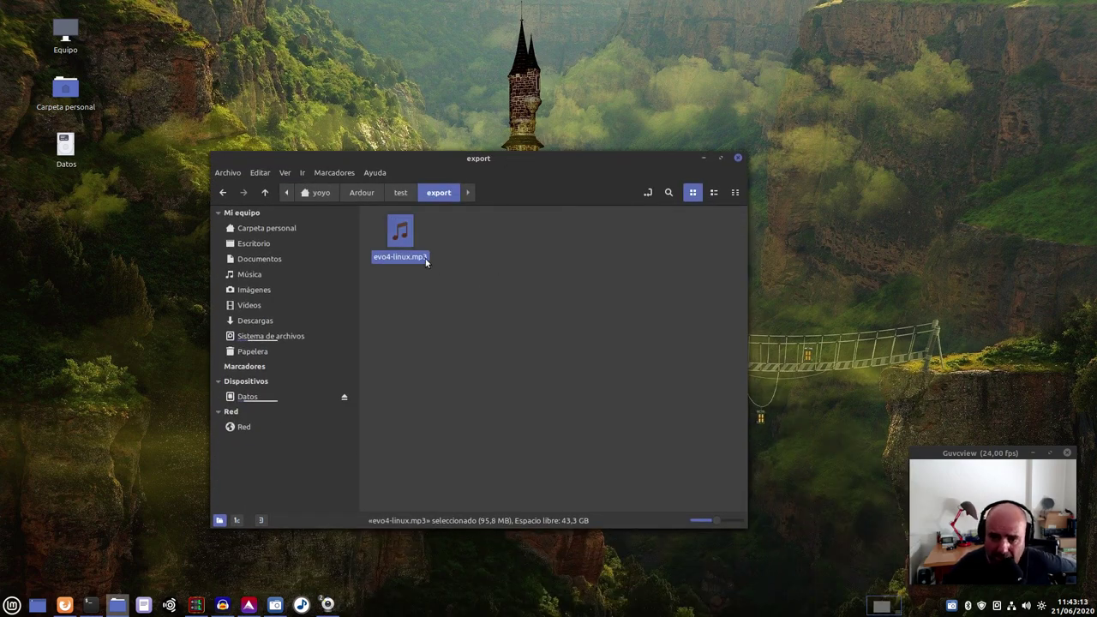
click(419, 311)
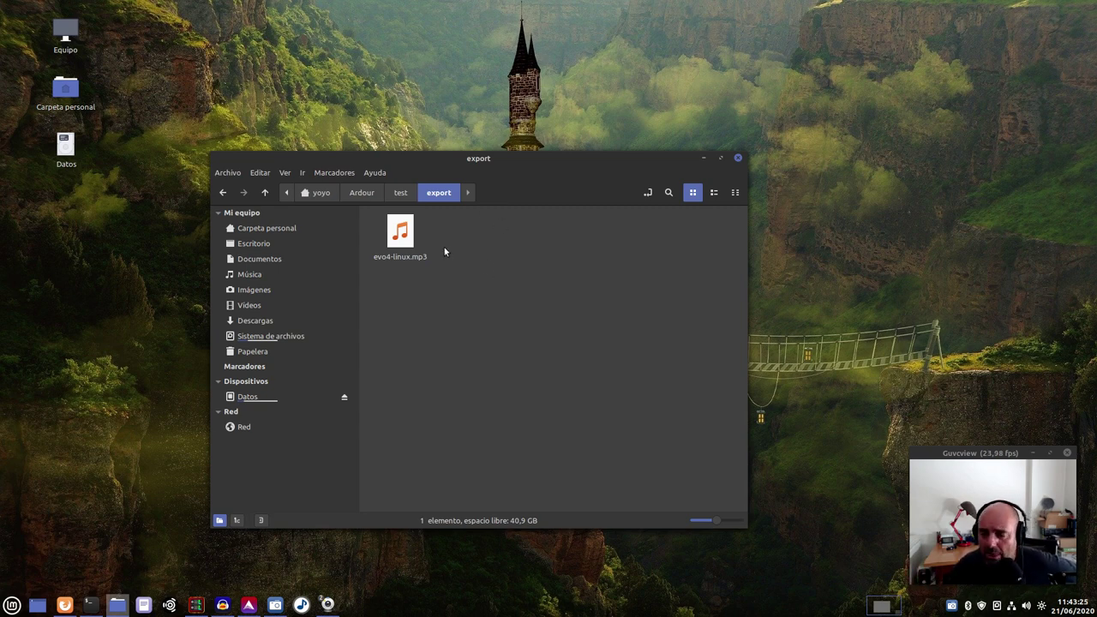
click(321, 193)
click(592, 446)
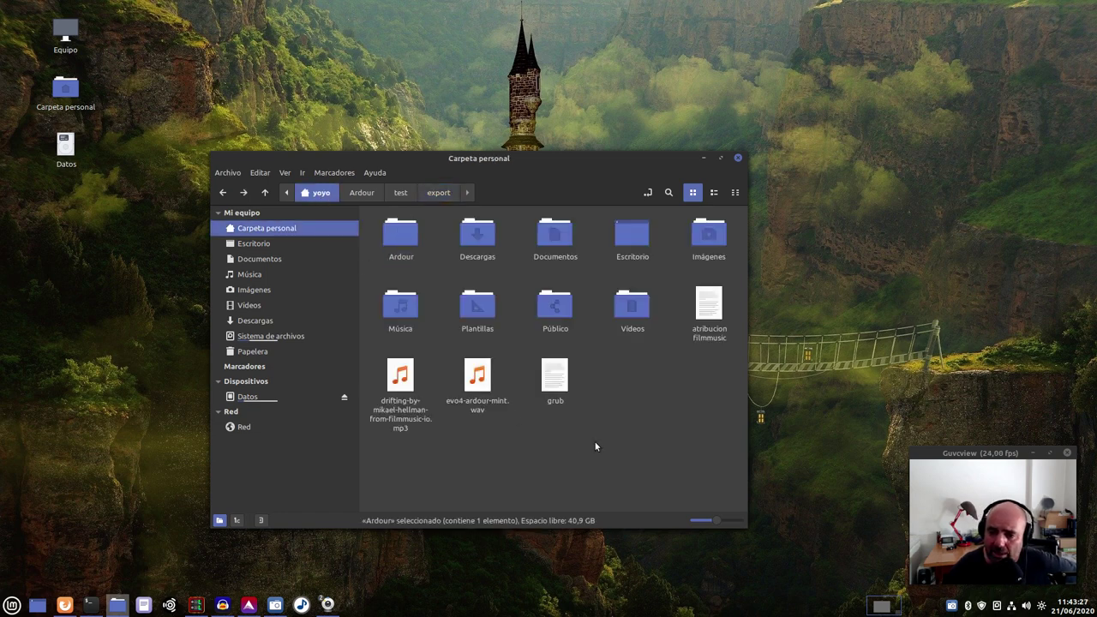
Open the atribucion filmmusic text file, highlight its three attribution lines to review title, link and license, and minimize the editor
double_click(709, 308)
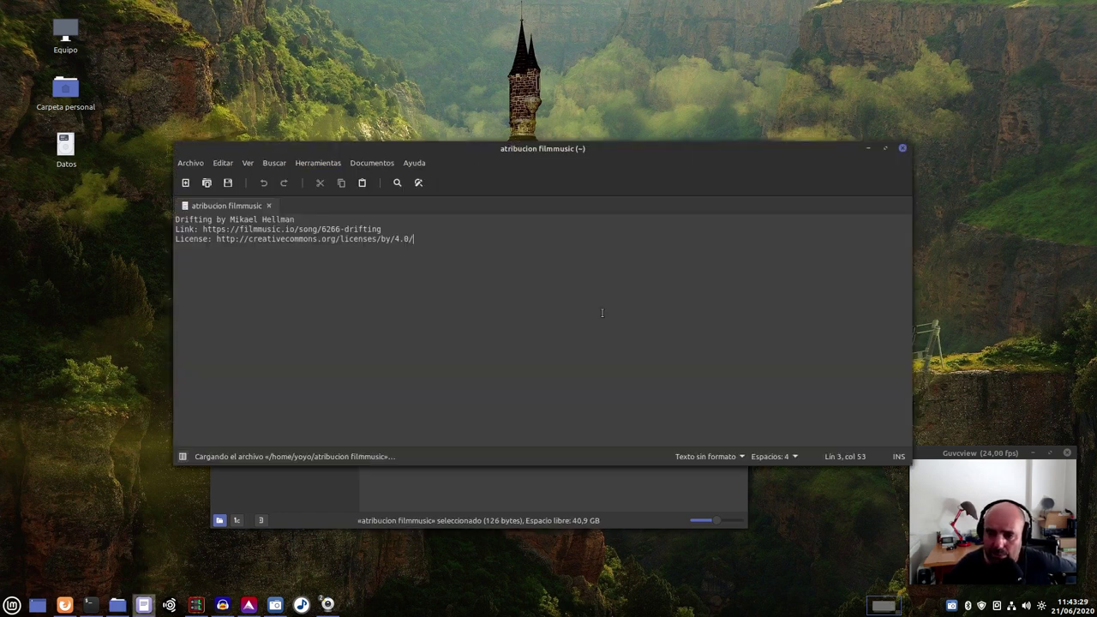
drag(414, 239, 175, 219)
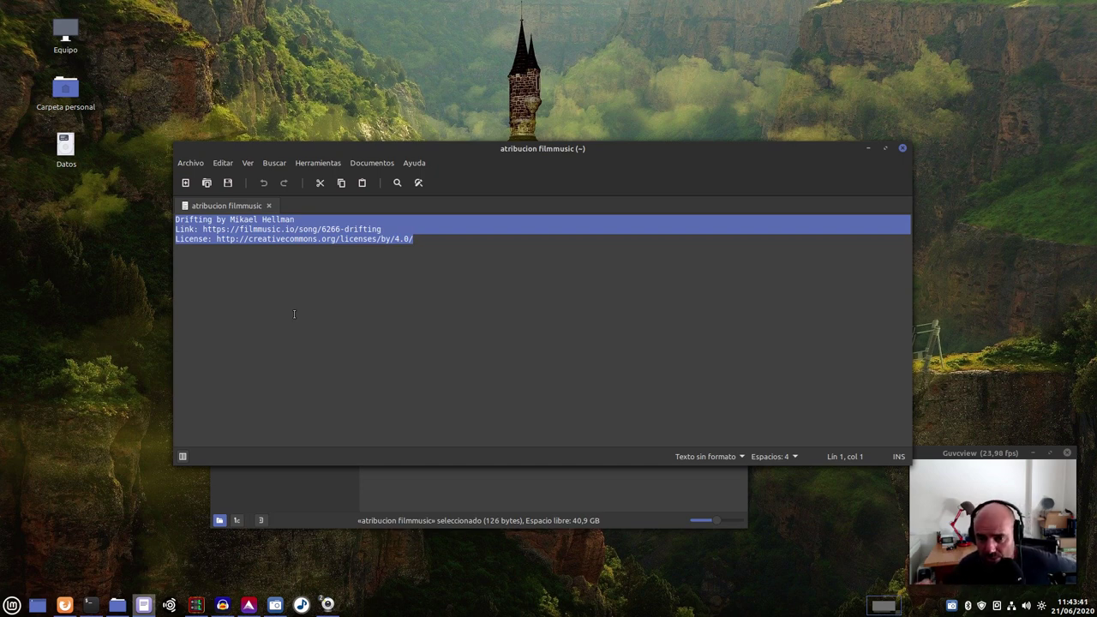
click(292, 314)
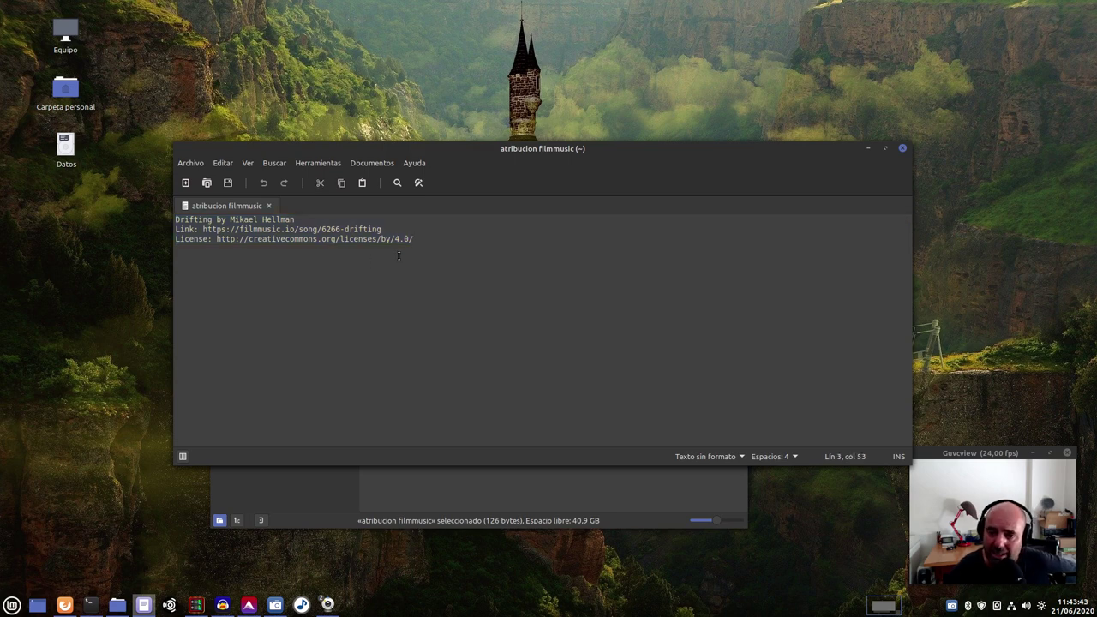
drag(393, 257, 163, 217)
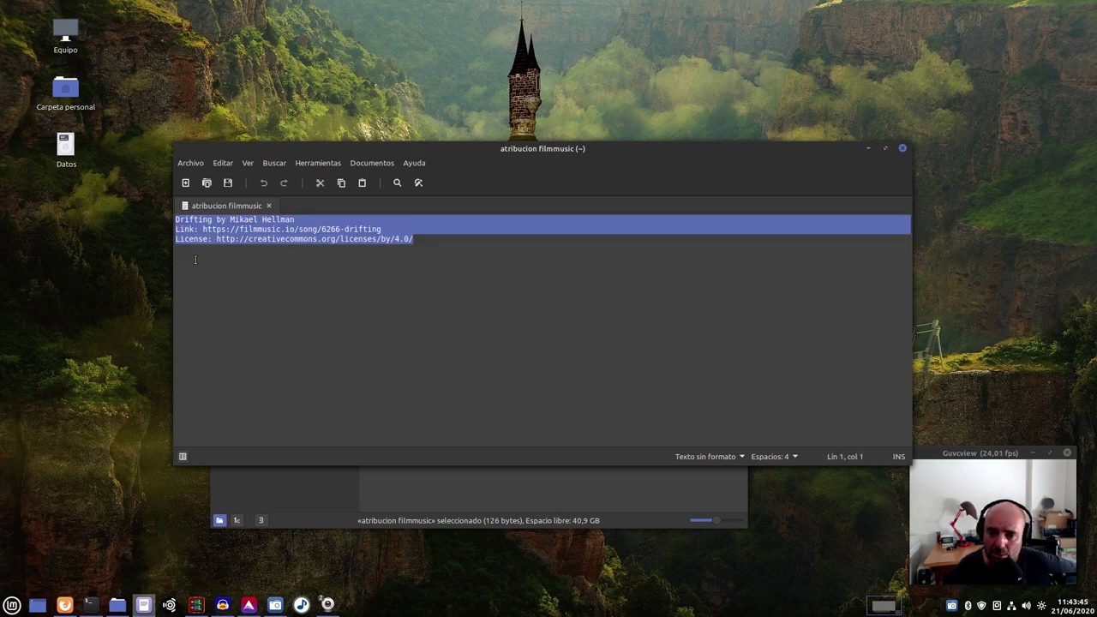
click(284, 281)
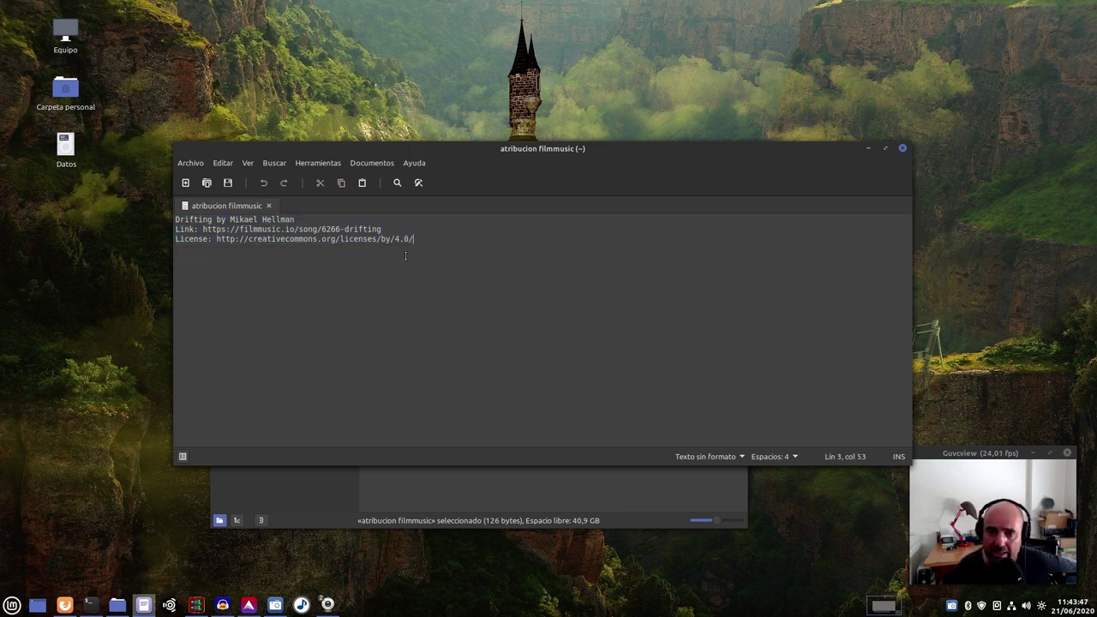
drag(415, 240, 152, 193)
key(ctrl+End)
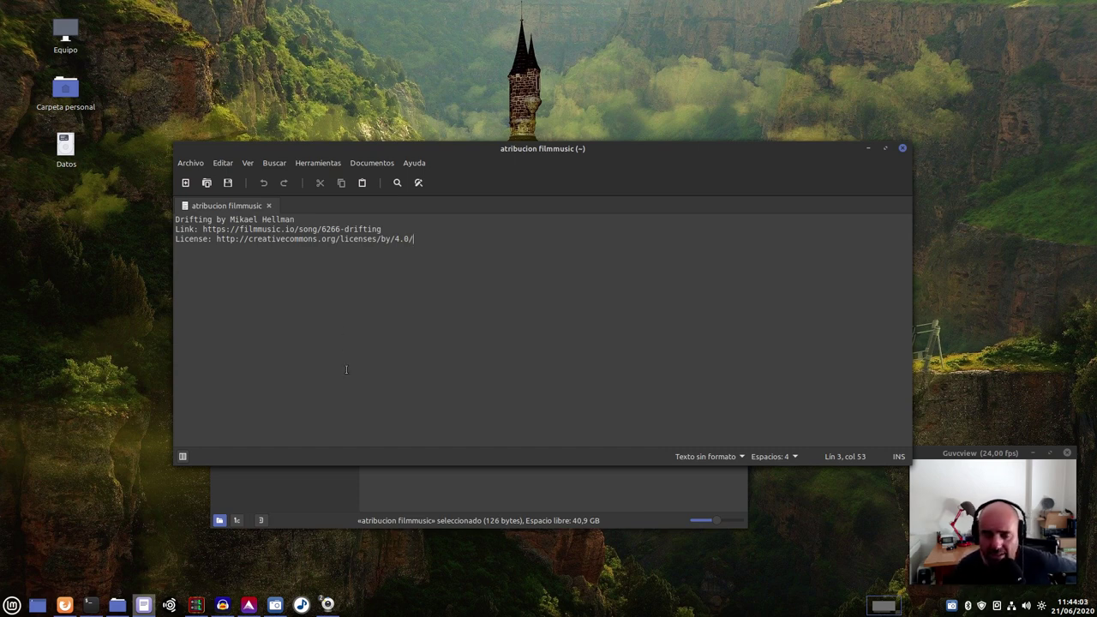
drag(429, 246, 164, 216)
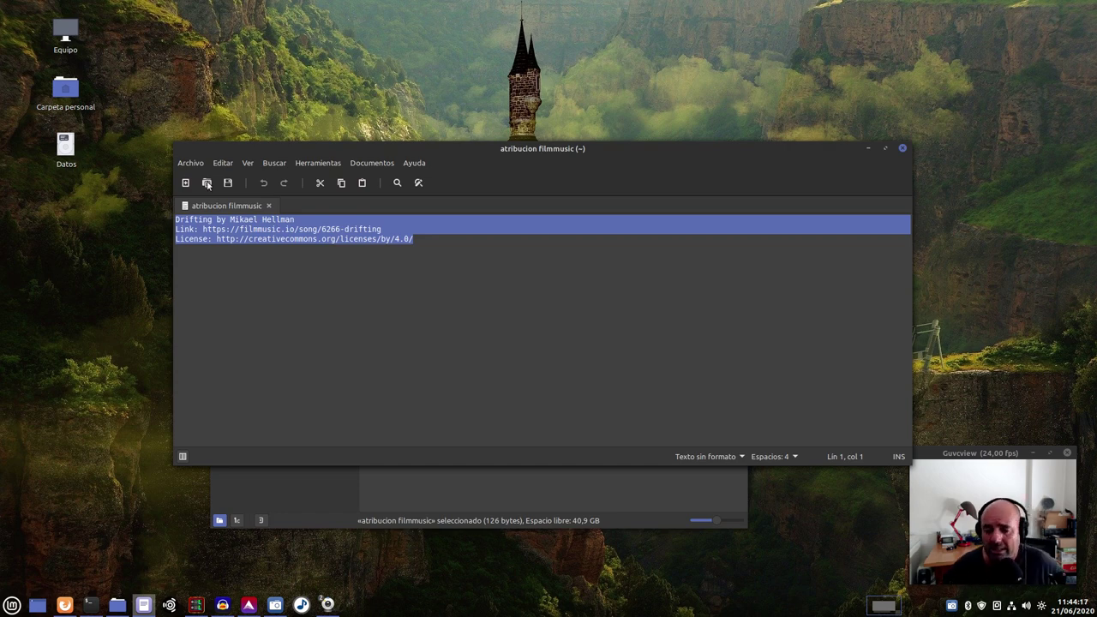
click(867, 149)
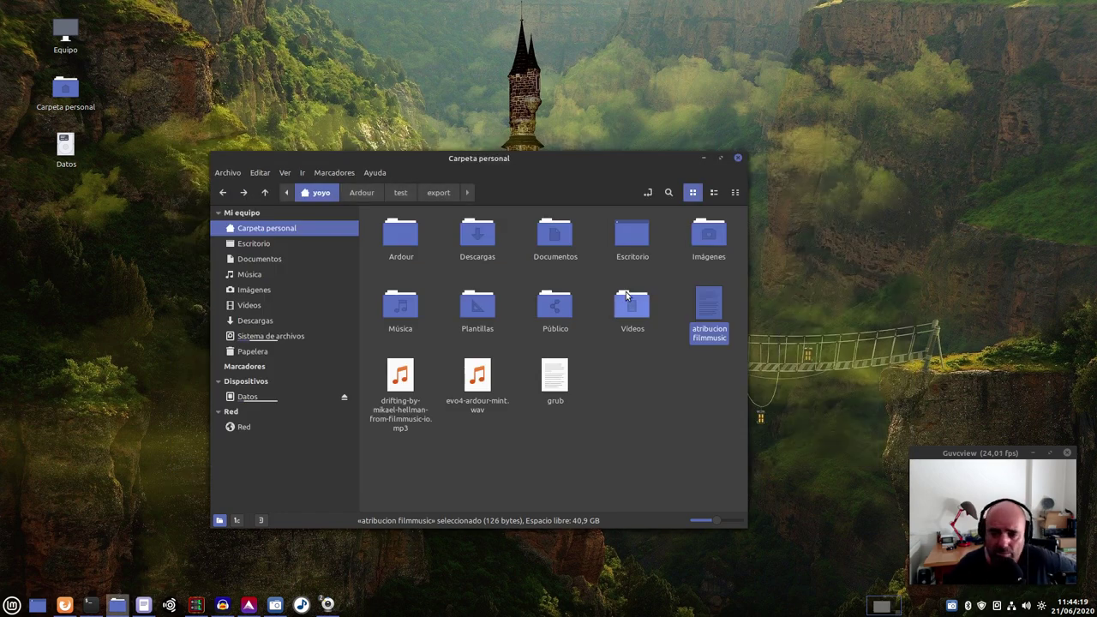